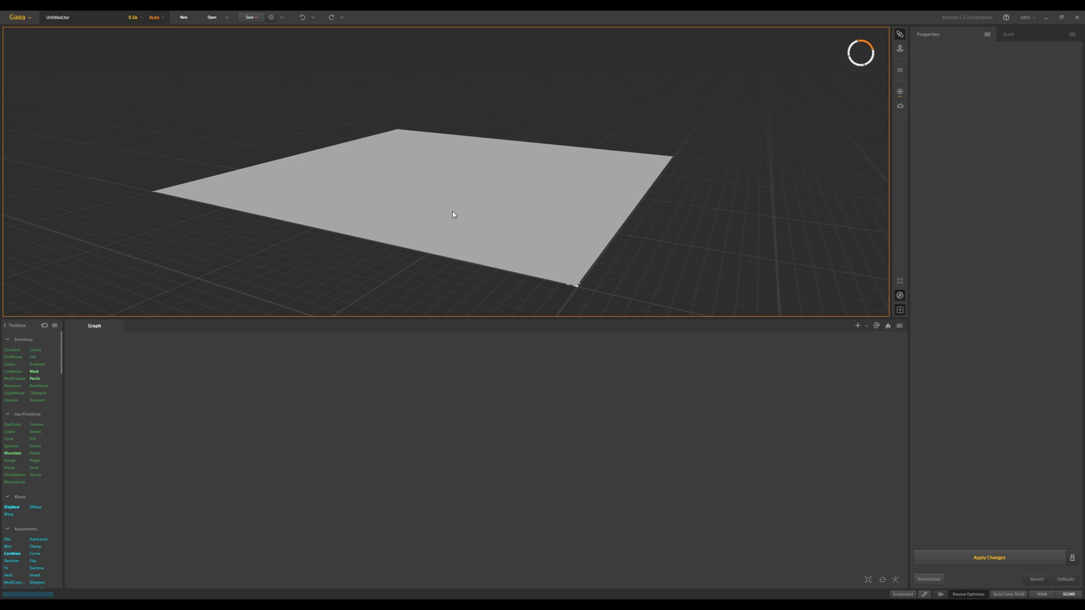
{"action": "left_click_drag", "start_coordinate": [453, 214], "coordinate": [403, 196]}
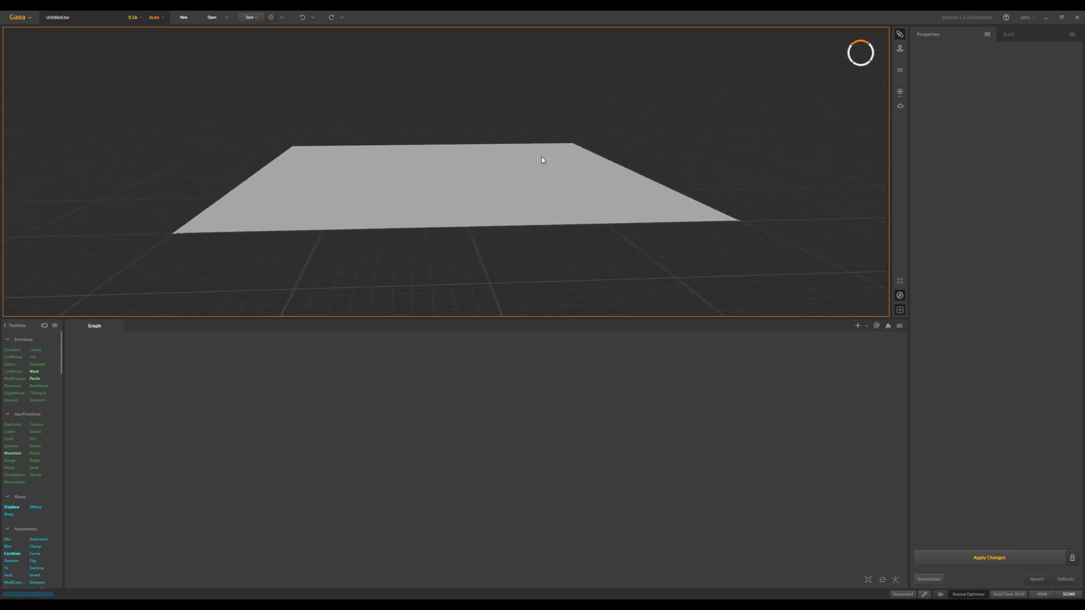
{"action": "left_click_drag", "start_coordinate": [519, 139], "coordinate": [465, 156]}
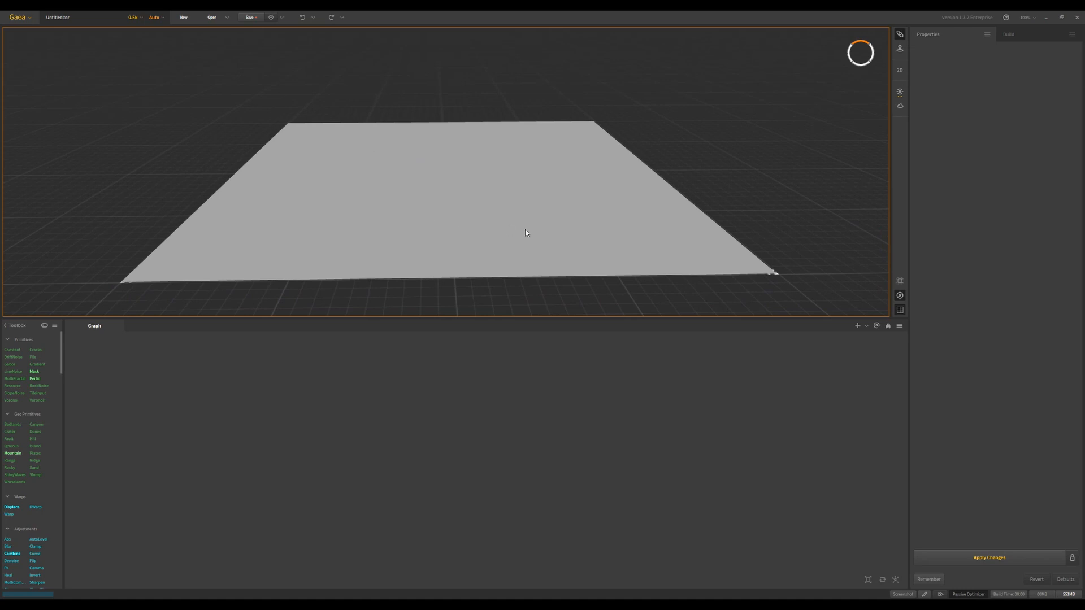
{"action": "left_click_drag", "start_coordinate": [526, 232], "coordinate": [461, 205]}
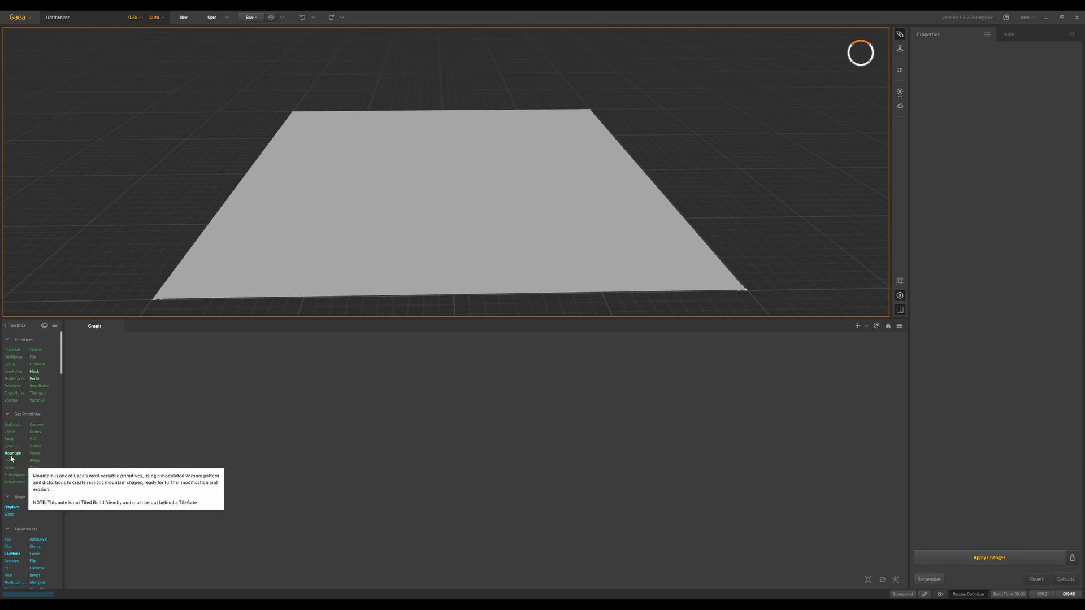
Step: Add a Mountain node to the empty graph and enable its Bulky option
{"action": "left_click_drag", "start_coordinate": [12, 453], "coordinate": [307, 413]}
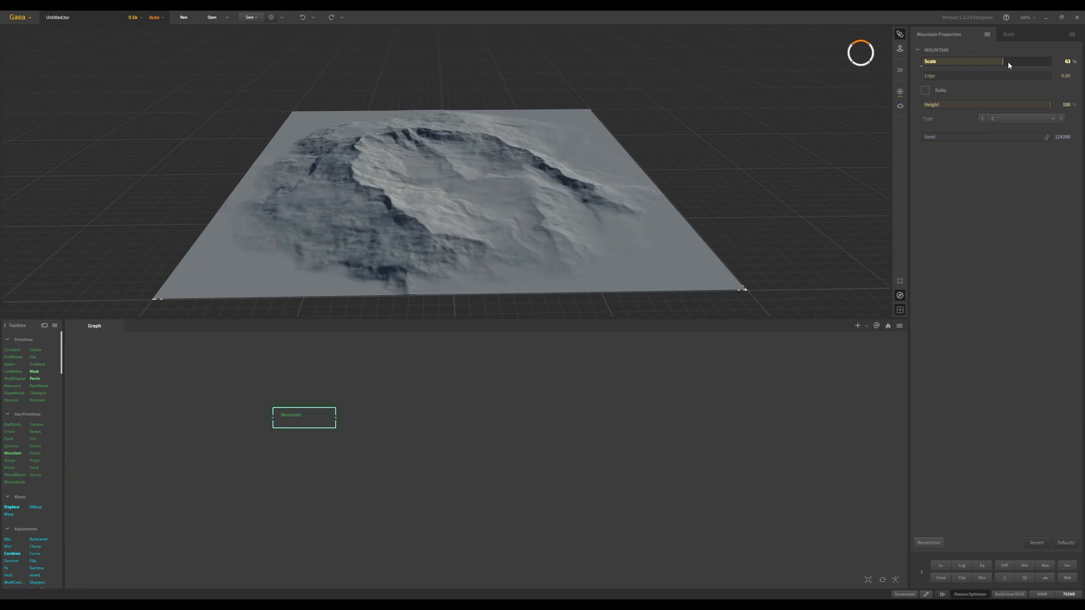
{"action": "left_click", "coordinate": [925, 90]}
{"action": "left_click_drag", "start_coordinate": [688, 209], "coordinate": [656, 169]}
Step: Set the preview resolution to 1k and inspect the mountain up close
{"action": "left_click", "coordinate": [134, 18]}
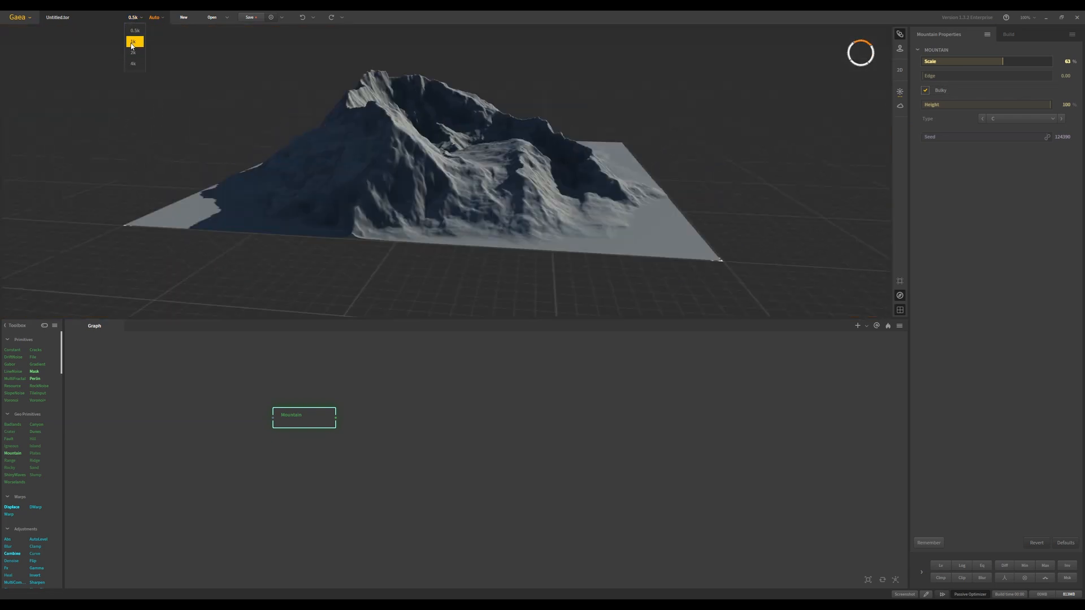
{"action": "left_click", "coordinate": [135, 42]}
{"action": "left_click_drag", "start_coordinate": [556, 185], "coordinate": [496, 236]}
{"action": "scroll", "coordinate": [501, 140], "scroll_direction": "down", "scroll_amount": 2}
{"action": "scroll", "coordinate": [500, 140], "scroll_direction": "up", "scroll_amount": 4}
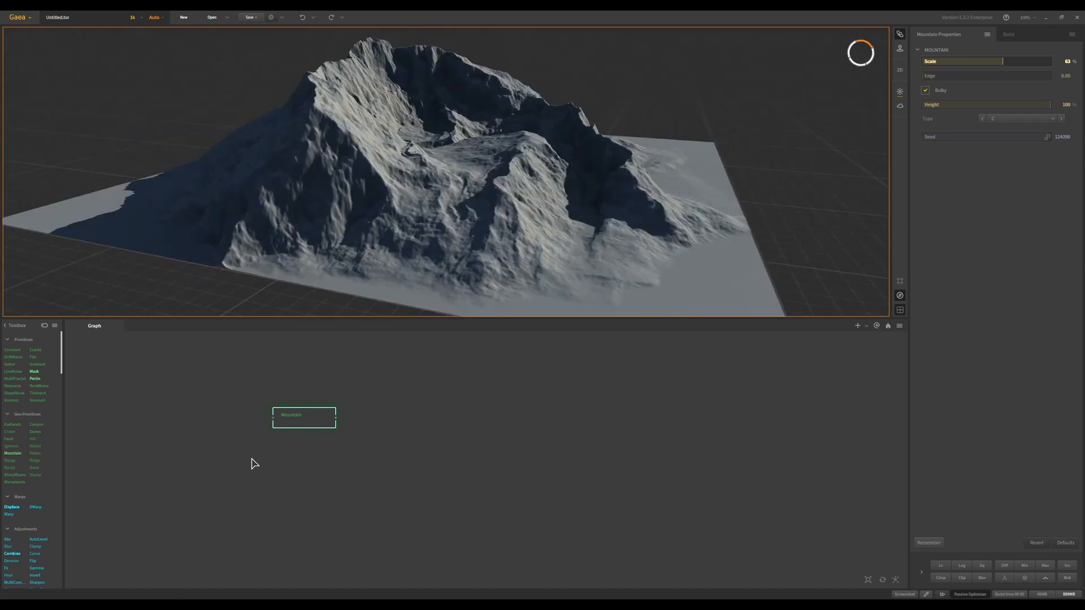
Step: Remove the Mountain node and add a Hill node to the graph in its place
{"action": "left_click_drag", "start_coordinate": [251, 458], "coordinate": [361, 399]}
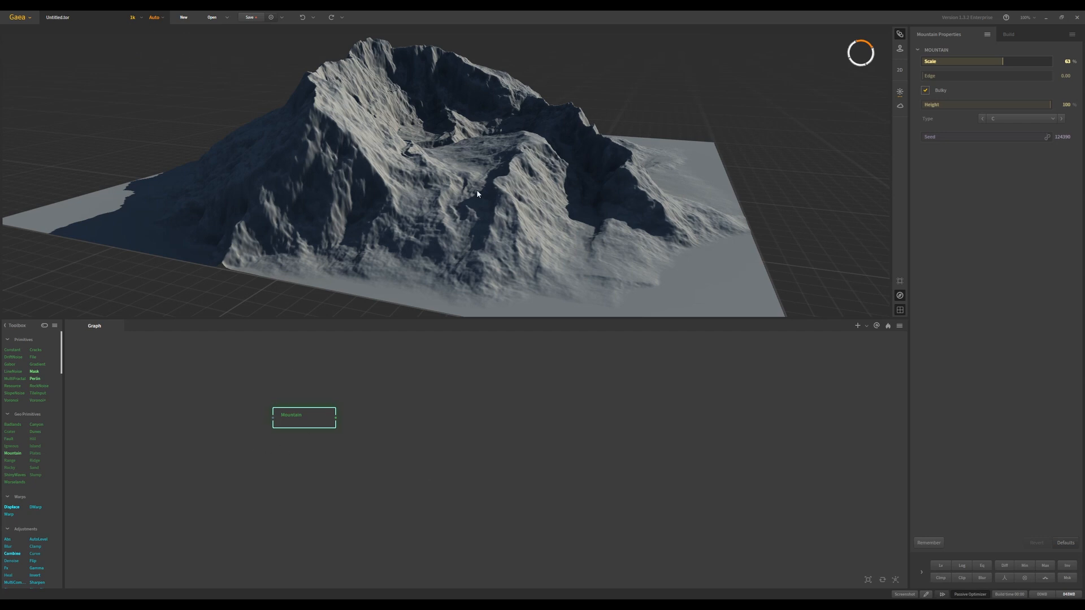
{"action": "left_click_drag", "start_coordinate": [476, 189], "coordinate": [368, 119]}
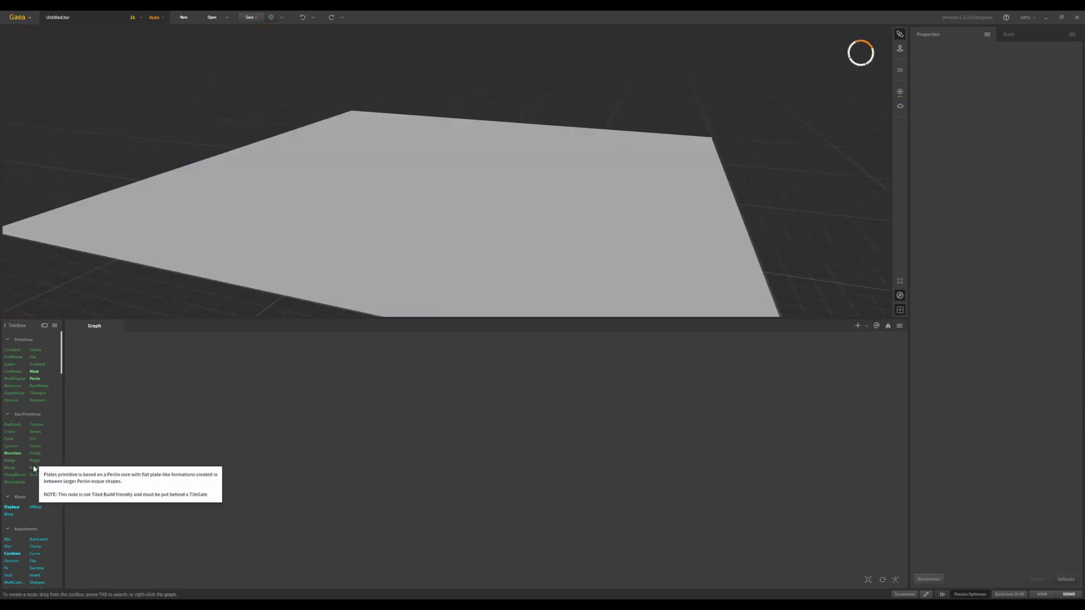
{"action": "left_click_drag", "start_coordinate": [33, 439], "coordinate": [240, 452]}
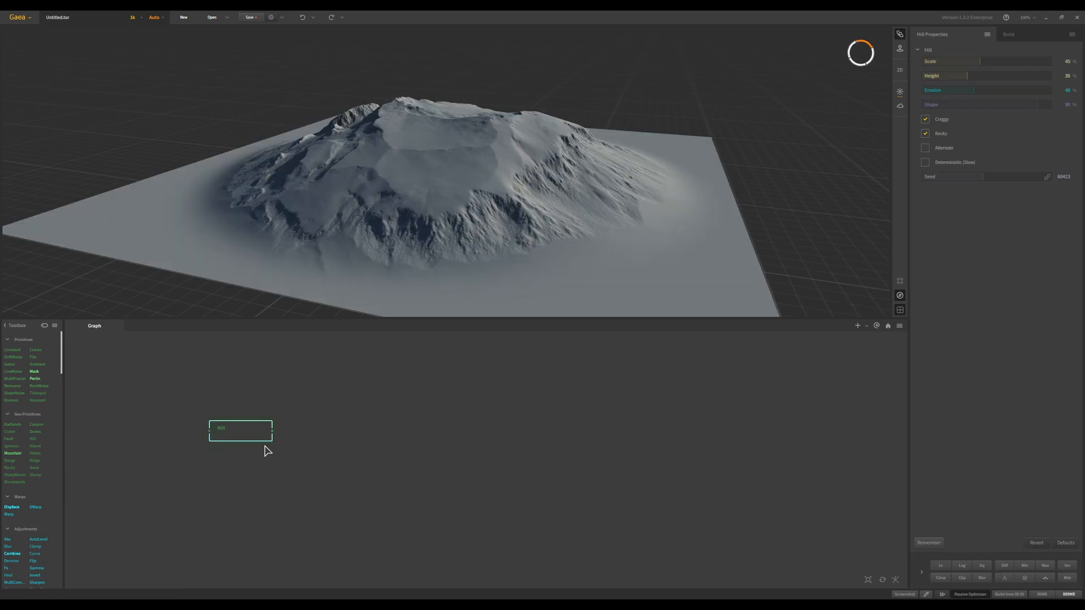
{"action": "left_click_drag", "start_coordinate": [516, 213], "coordinate": [347, 231]}
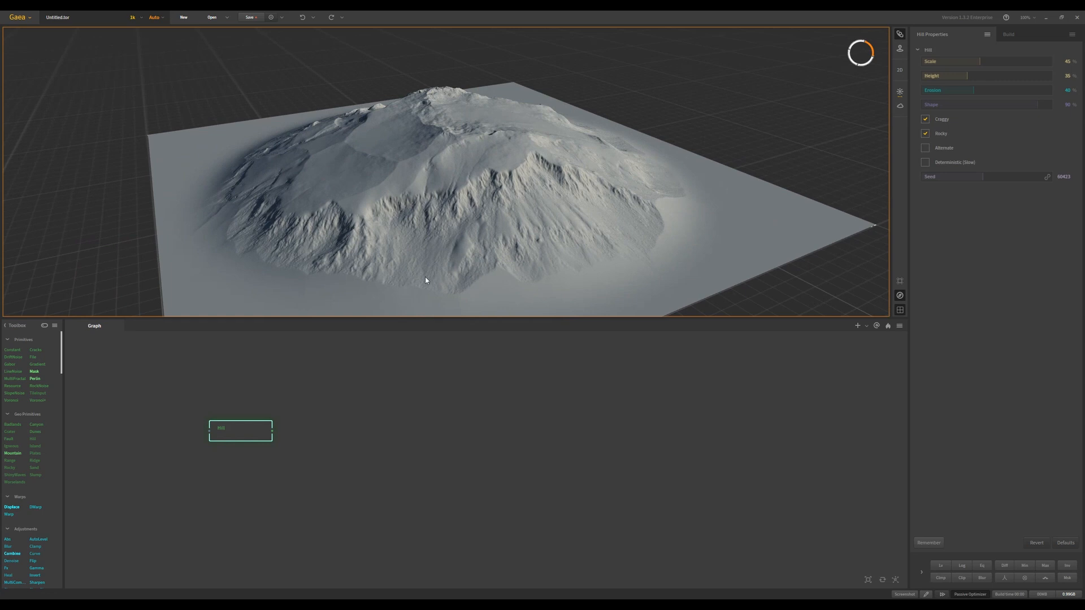
{"action": "left_click_drag", "start_coordinate": [495, 231], "coordinate": [469, 283]}
{"action": "scroll", "coordinate": [498, 221], "scroll_direction": "down", "scroll_amount": 3}
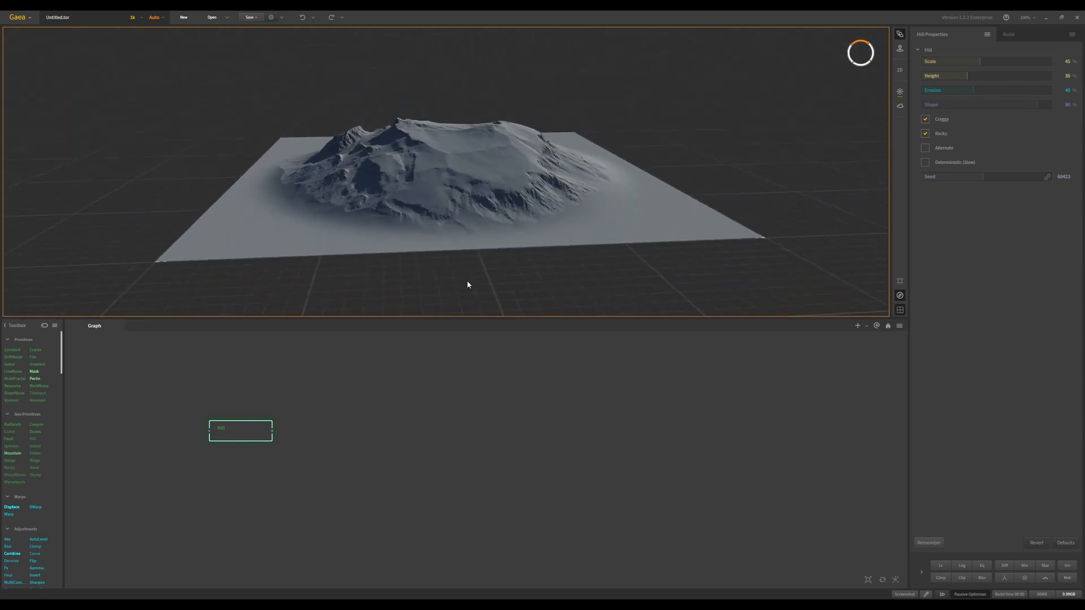
{"action": "scroll", "coordinate": [469, 219], "scroll_direction": "down", "scroll_amount": 2}
{"action": "scroll", "coordinate": [468, 209], "scroll_direction": "up", "scroll_amount": 4}
{"action": "left_click_drag", "start_coordinate": [466, 196], "coordinate": [466, 204]}
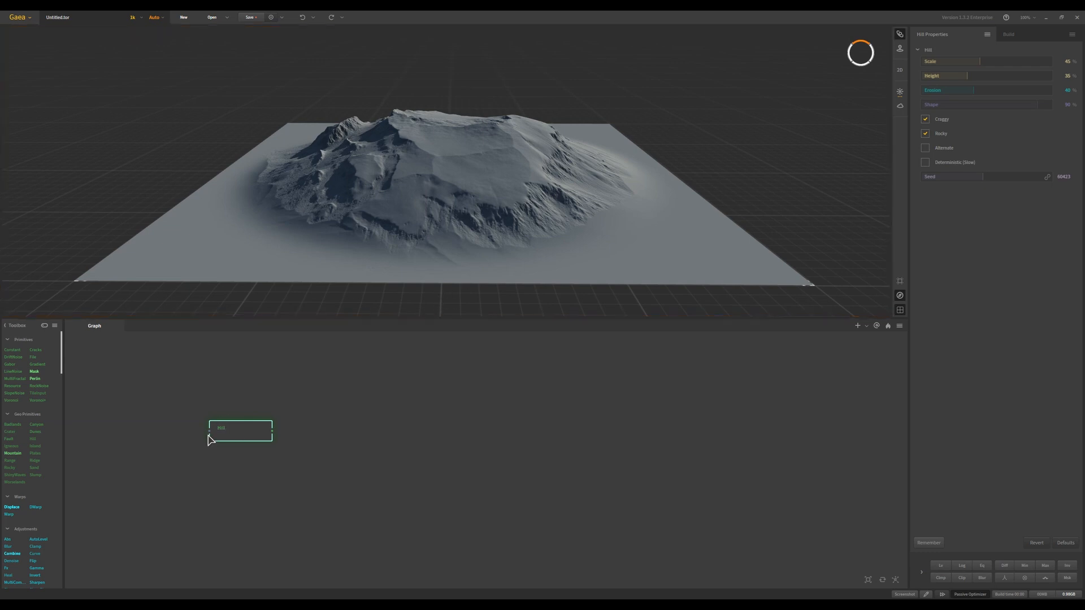
Step: Add a Transform node beside the Hill node and connect the Hill's output to its input
{"action": "scroll", "coordinate": [25, 531], "scroll_direction": "down", "scroll_amount": 5}
{"action": "scroll", "coordinate": [26, 542], "scroll_direction": "down", "scroll_amount": 4}
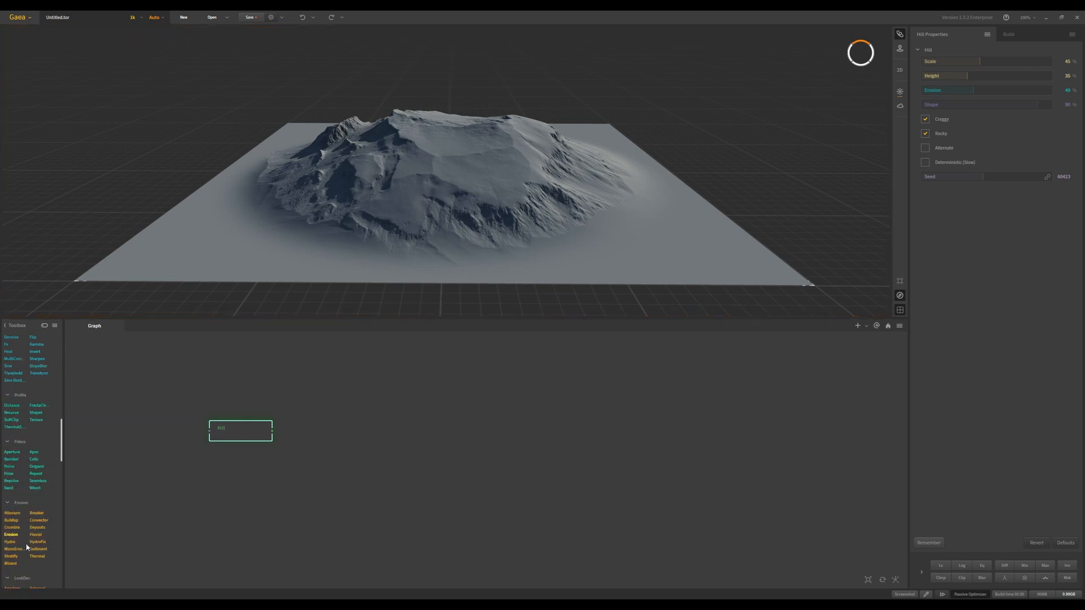
{"action": "left_click", "coordinate": [241, 449]}
{"action": "left_click_drag", "start_coordinate": [241, 445], "coordinate": [298, 456]}
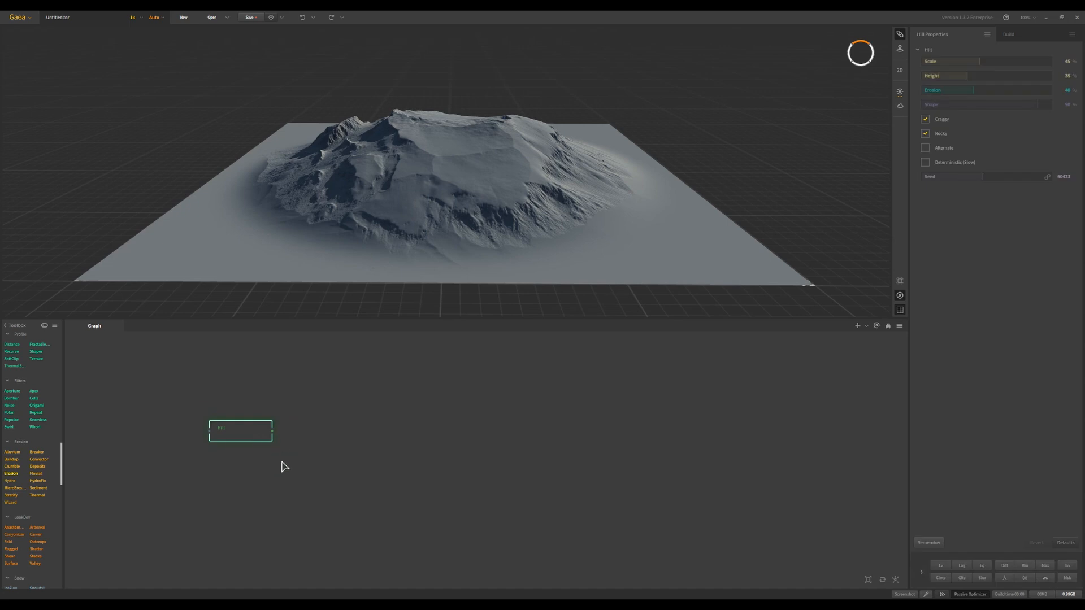
{"action": "scroll", "coordinate": [22, 526], "scroll_direction": "down", "scroll_amount": 5}
{"action": "scroll", "coordinate": [24, 525], "scroll_direction": "up", "scroll_amount": 11}
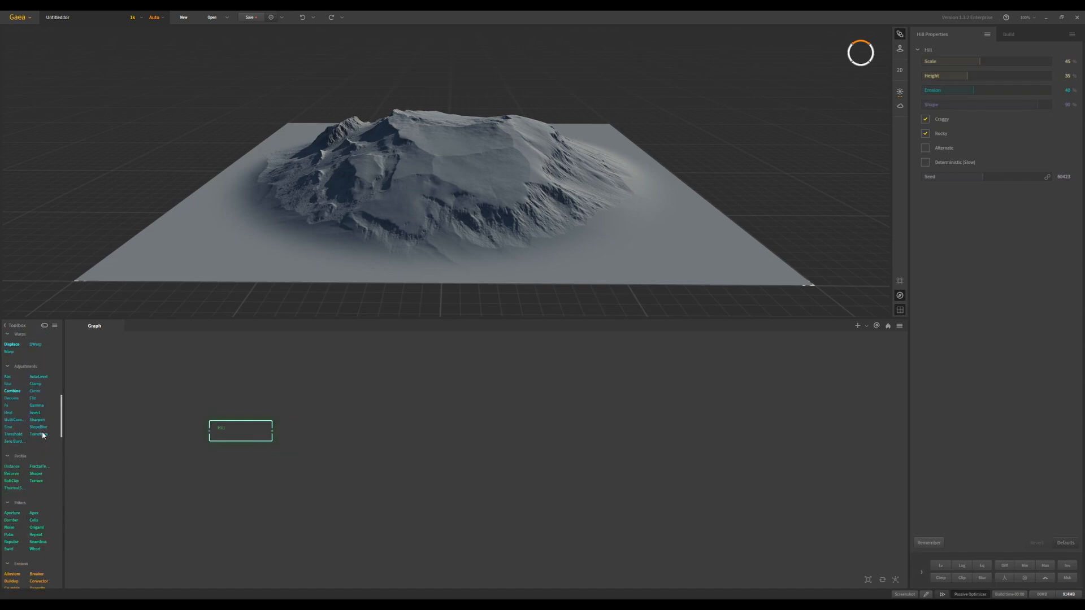
{"action": "left_click_drag", "start_coordinate": [40, 434], "coordinate": [339, 430]}
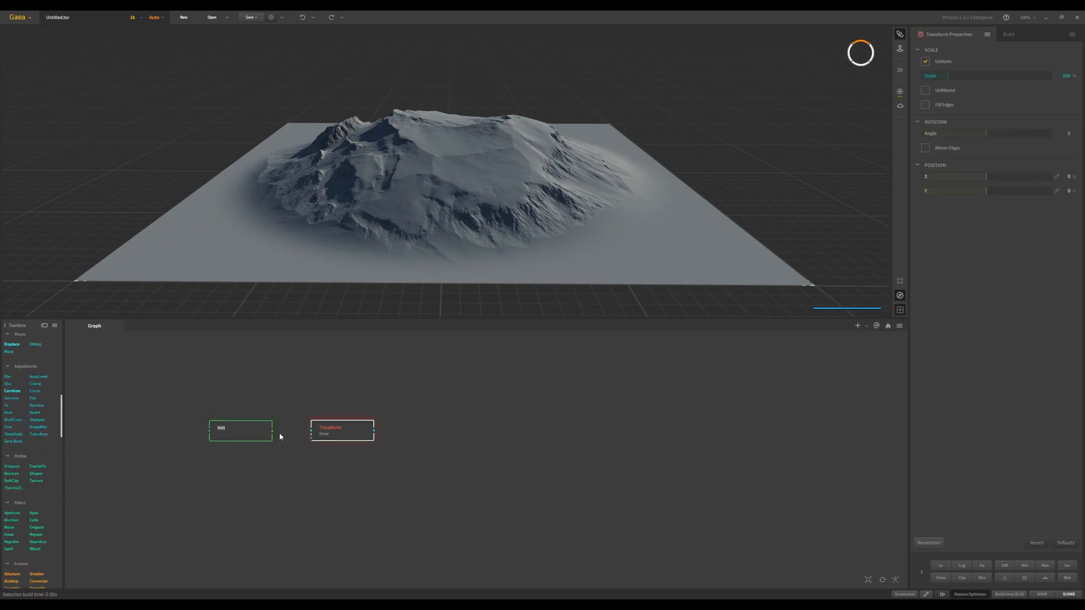
{"action": "left_click_drag", "start_coordinate": [273, 433], "coordinate": [311, 432]}
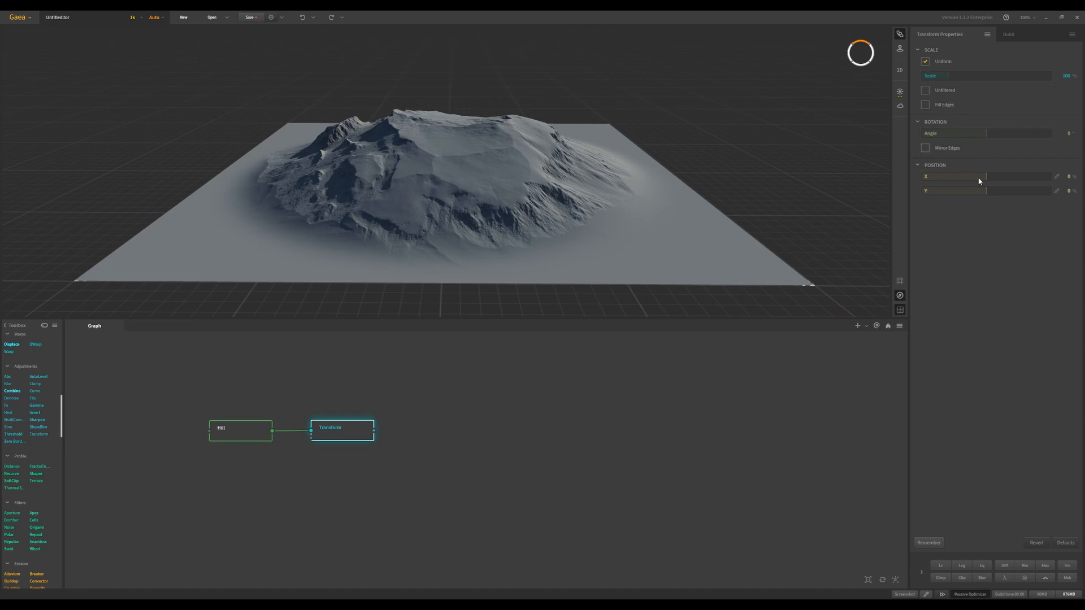
Step: Set the Transform's position to X -69% and Y 25%, and move its node farther from the Hill
{"action": "left_click_drag", "start_coordinate": [959, 179], "coordinate": [968, 176]}
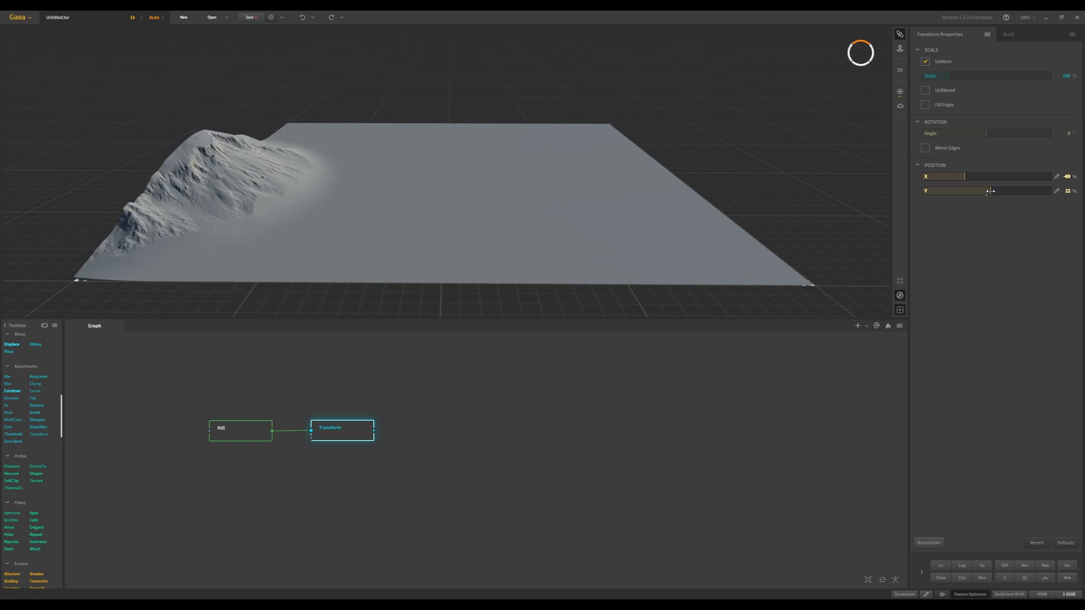
{"action": "left_click_drag", "start_coordinate": [991, 191], "coordinate": [994, 190]}
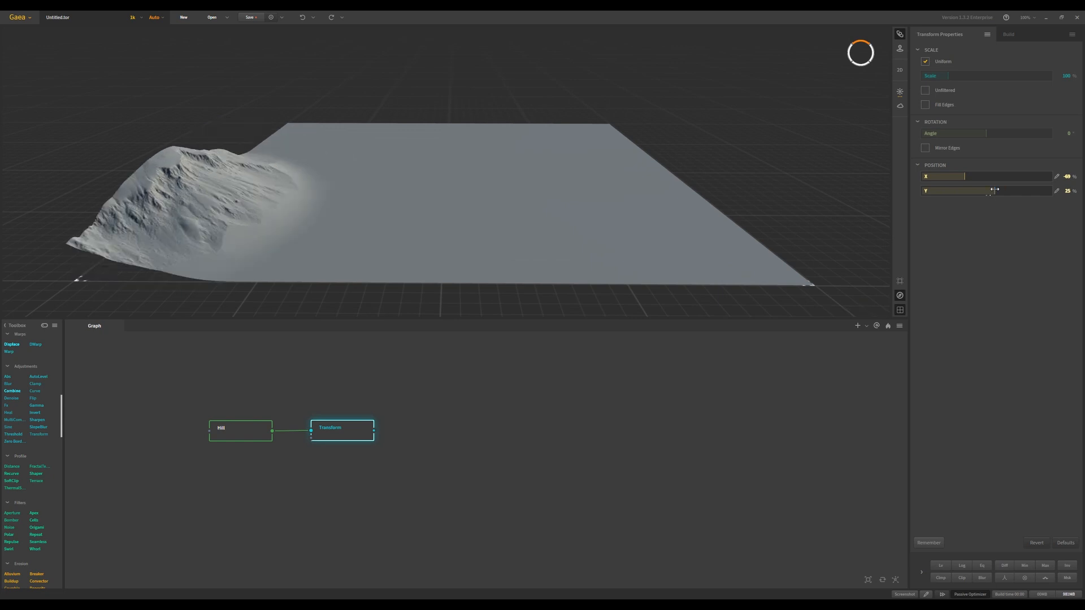
{"action": "left_click_drag", "start_coordinate": [356, 434], "coordinate": [429, 432]}
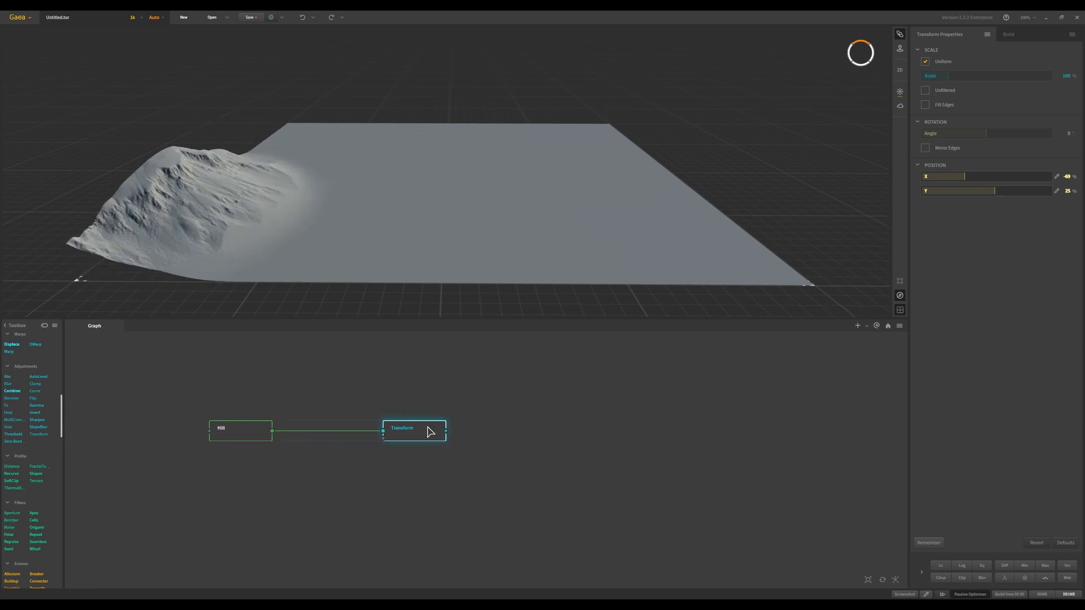
{"action": "left_click", "coordinate": [354, 476]}
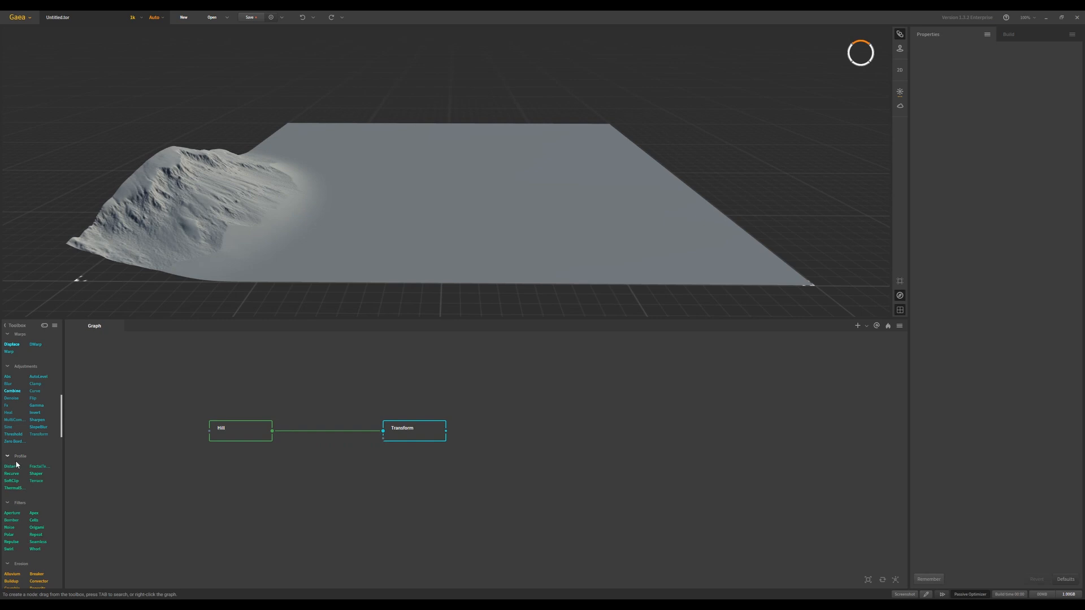
Step: Add a Combine node and place a duplicate of the Hill node beneath the original
{"action": "left_click_drag", "start_coordinate": [9, 395], "coordinate": [357, 503]}
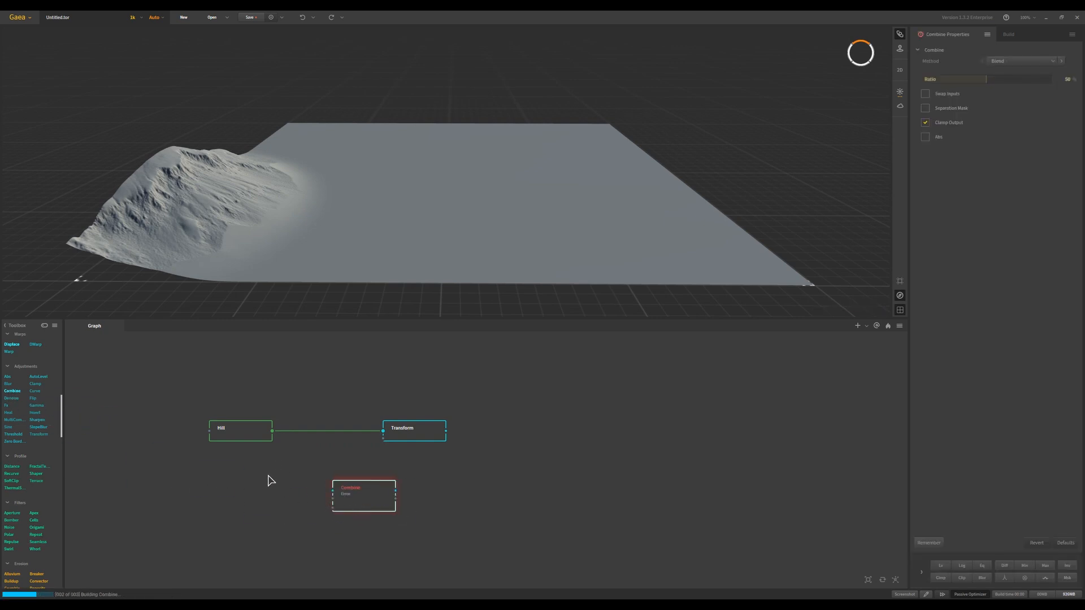
{"action": "left_click", "coordinate": [250, 438]}
{"action": "key", "text": "ctrl+d"}
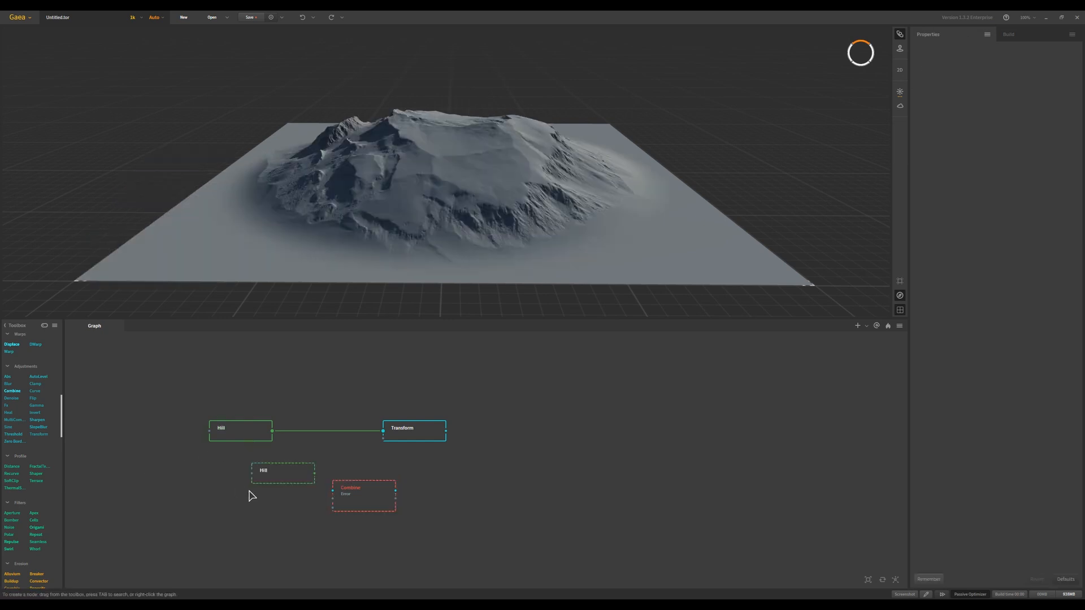
{"action": "left_click_drag", "start_coordinate": [261, 472], "coordinate": [508, 496]}
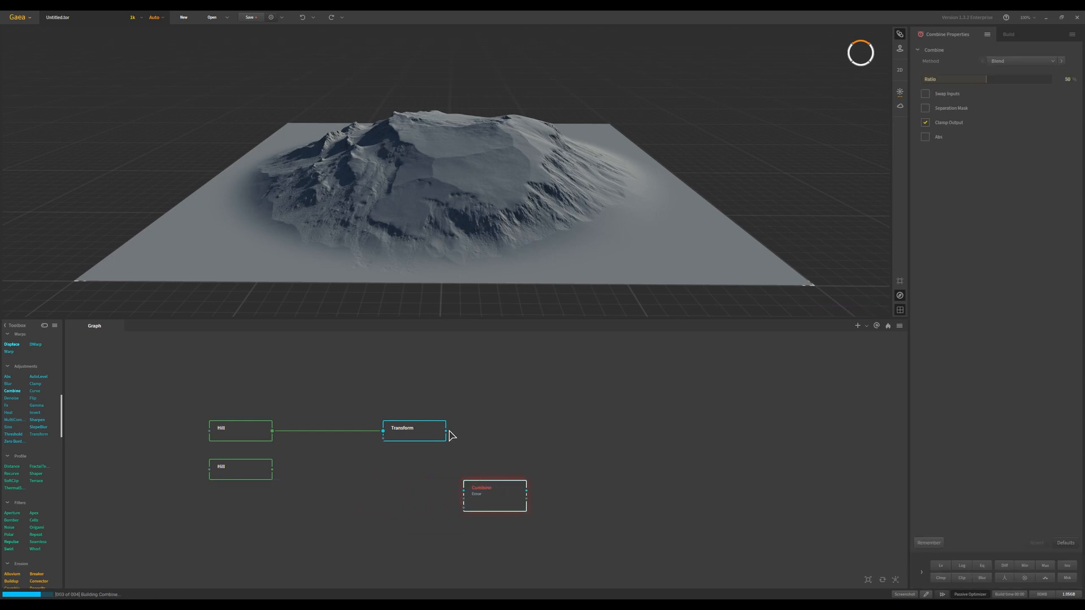
Step: Feed the Transform into the Combine's first input and route the duplicate Hill through a copied Transform into the second
{"action": "left_click_drag", "start_coordinate": [446, 431], "coordinate": [499, 431]}
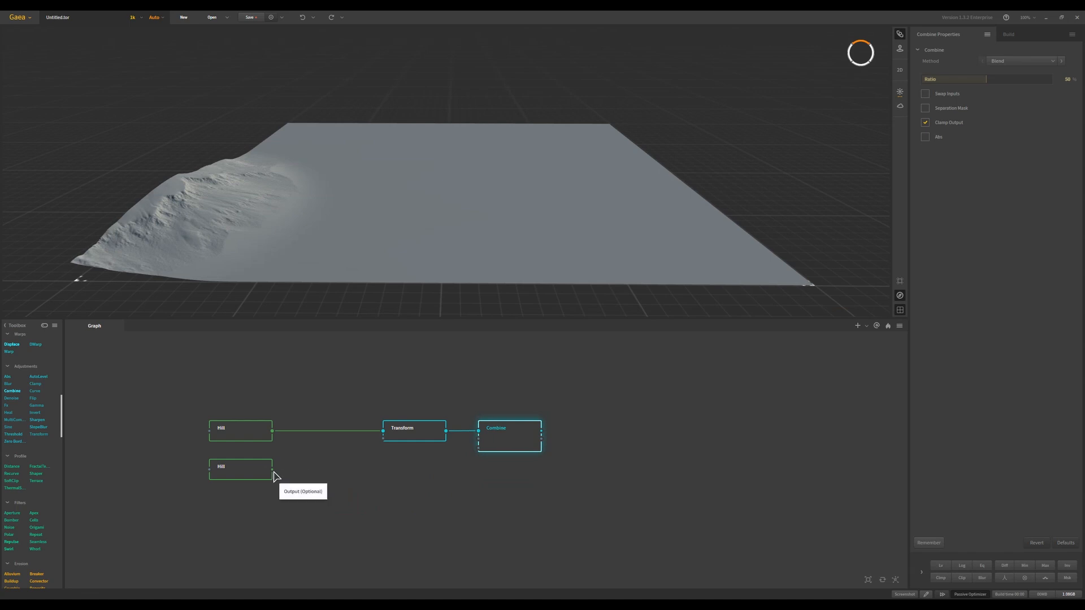
{"action": "left_click", "coordinate": [403, 442]}
{"action": "key", "text": "ctrl+c"}
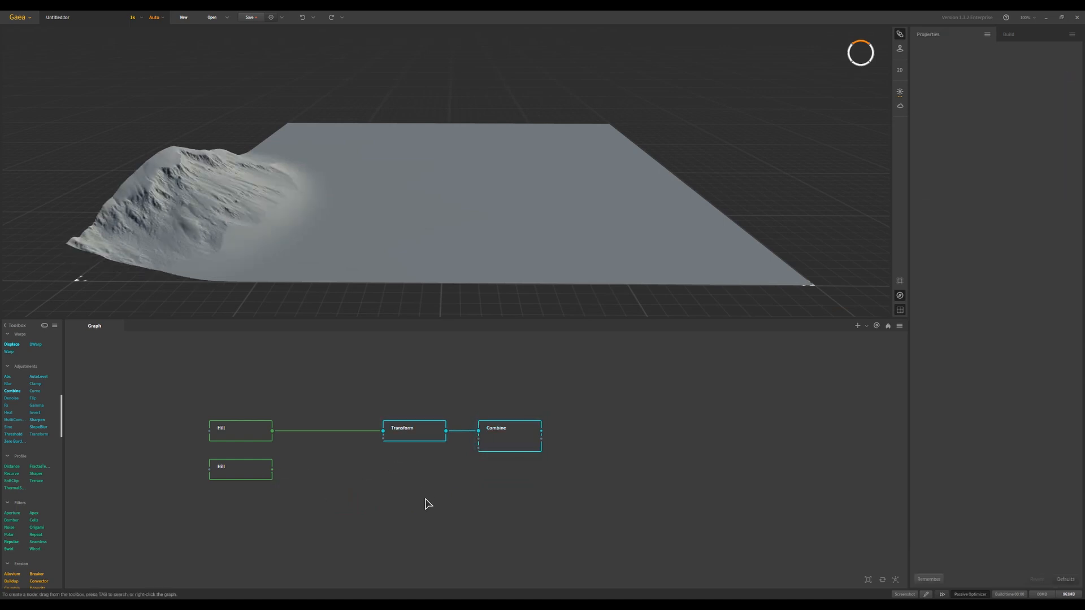
{"action": "key", "text": "ctrl+v"}
{"action": "left_click_drag", "start_coordinate": [444, 475], "coordinate": [404, 471]}
{"action": "left_click_drag", "start_coordinate": [272, 470], "coordinate": [479, 439]}
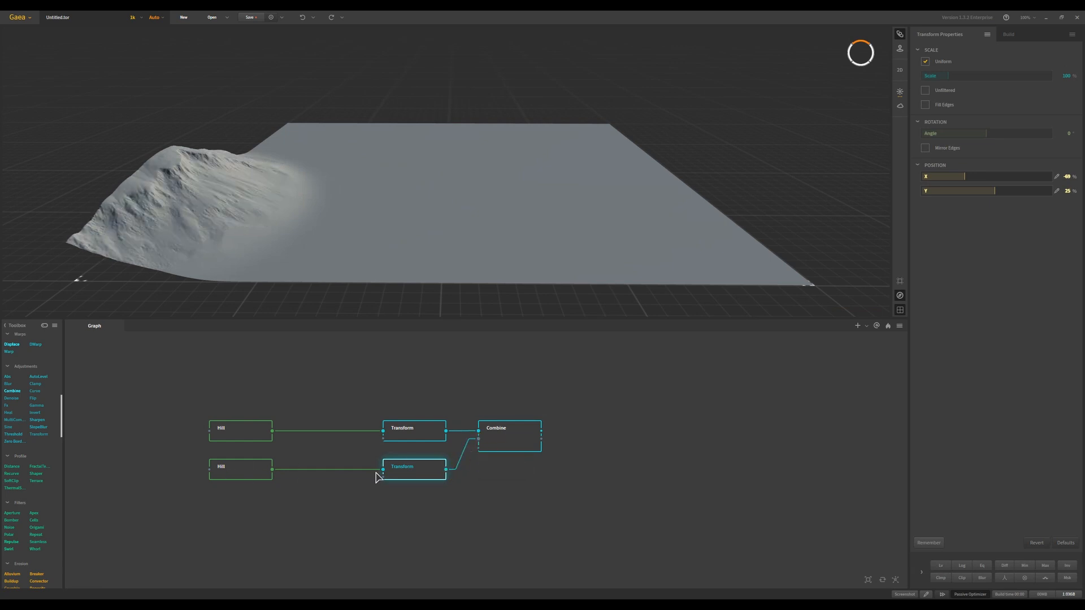
Step: Set the second Transform's Y position to -24% and preview the Combine node's terrain
{"action": "left_click", "coordinate": [263, 476]}
{"action": "left_click", "coordinate": [423, 474]}
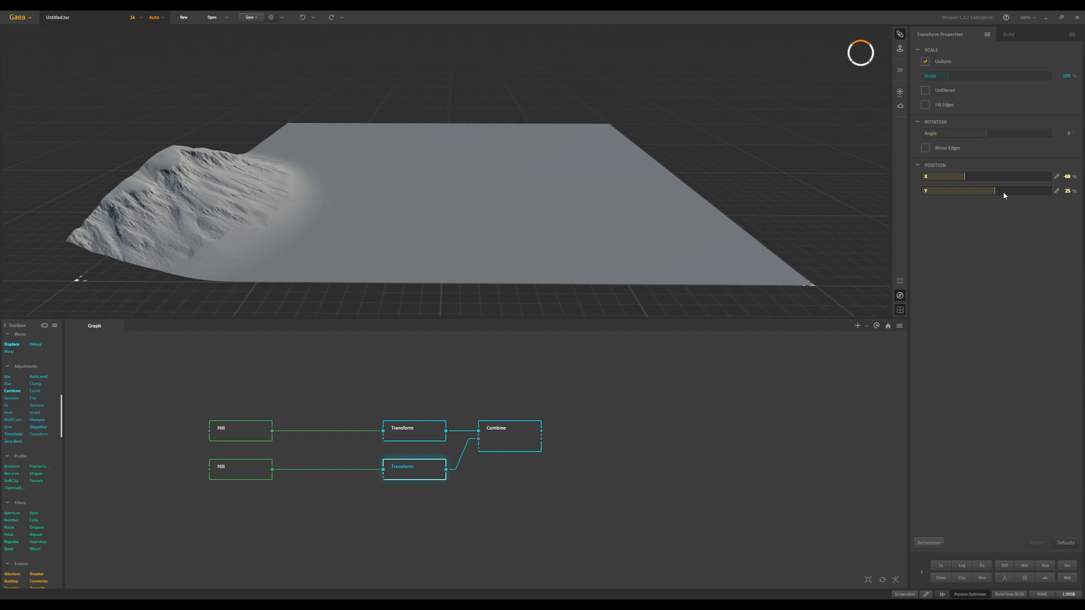
{"action": "left_click_drag", "start_coordinate": [988, 192], "coordinate": [970, 191]}
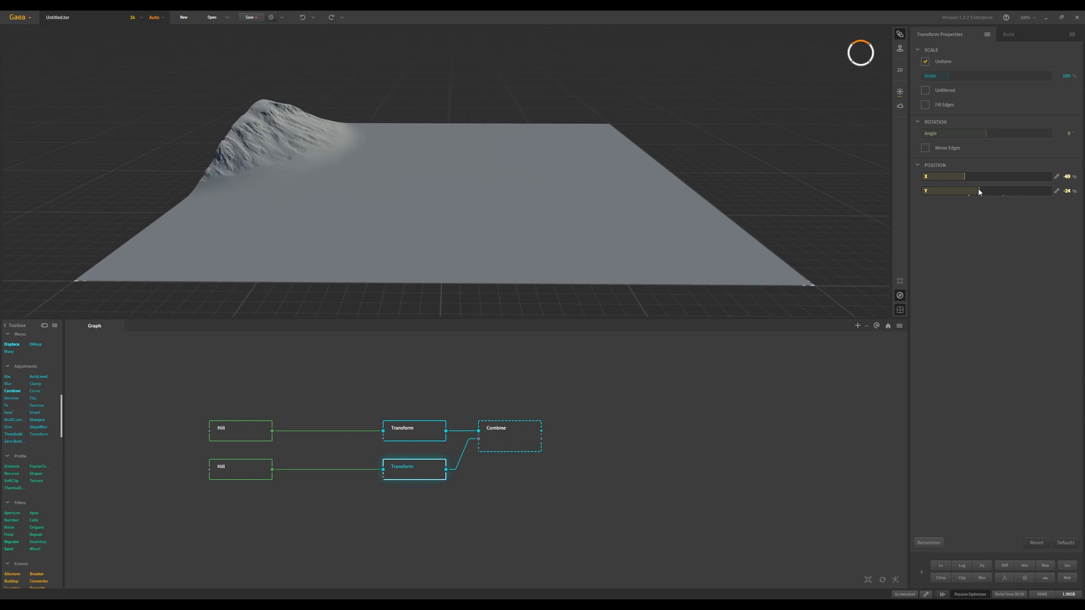
{"action": "left_click", "coordinate": [504, 438]}
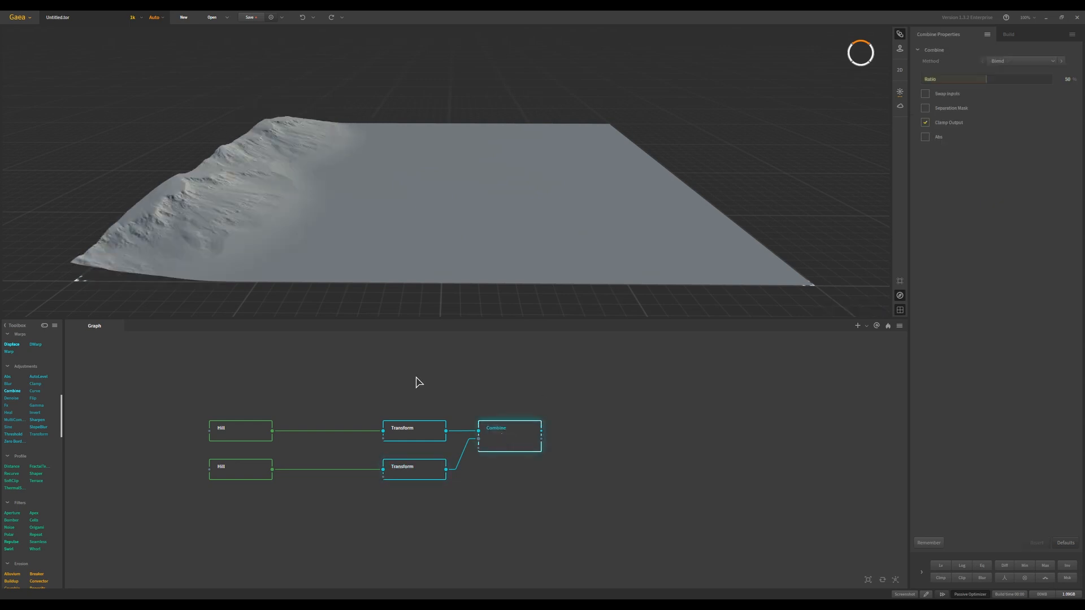
{"action": "left_click_drag", "start_coordinate": [446, 159], "coordinate": [471, 206]}
Step: Duplicate both connected Hill and Transform pairs and line the copies up beneath the originals
{"action": "left_click", "coordinate": [299, 509]}
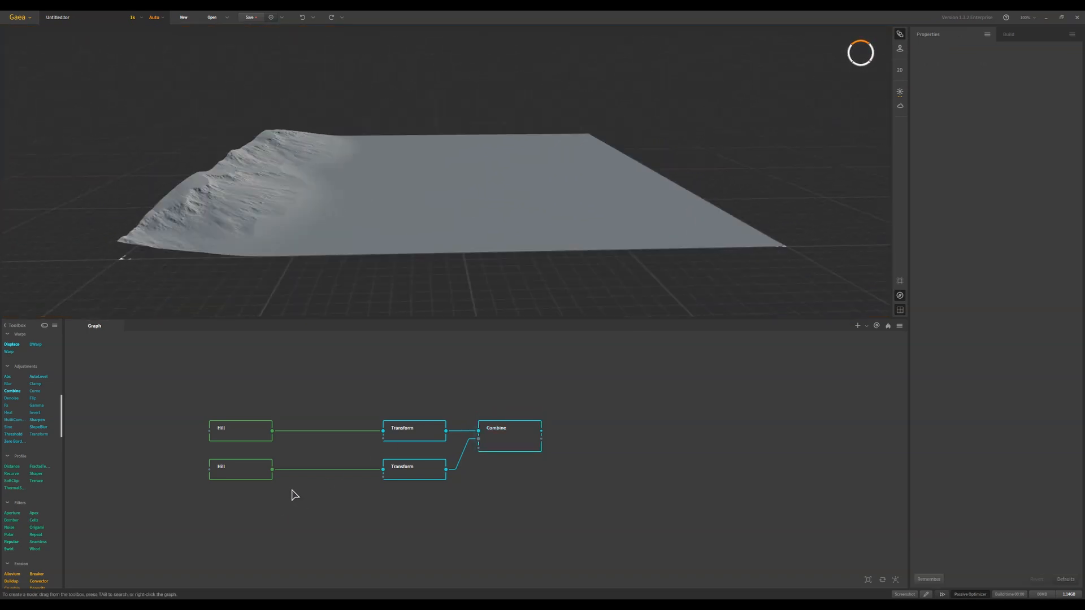
{"action": "left_click_drag", "start_coordinate": [218, 507], "coordinate": [443, 382]}
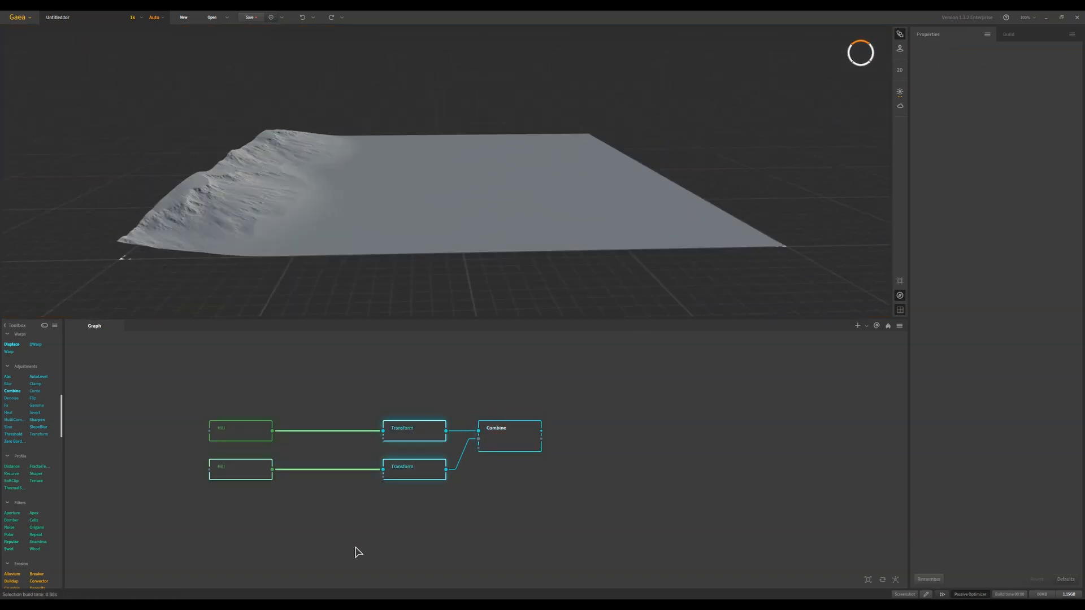
{"action": "left_click", "coordinate": [275, 555]}
{"action": "key", "text": "ctrl+v"}
{"action": "left_click_drag", "start_coordinate": [292, 481], "coordinate": [280, 517]}
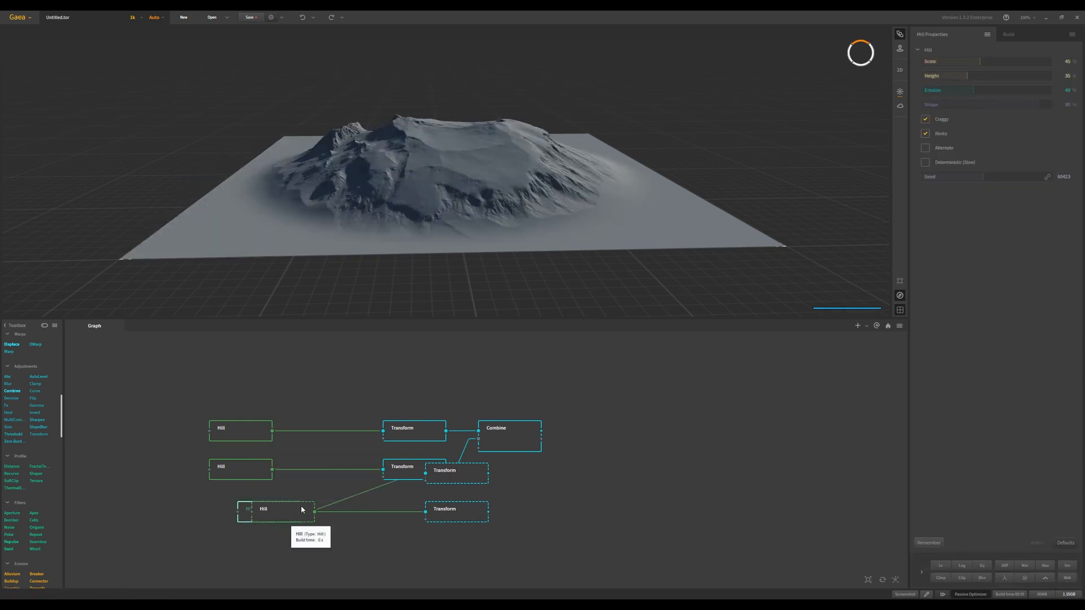
{"action": "key", "text": "ctrl+z"}
{"action": "left_click_drag", "start_coordinate": [288, 544], "coordinate": [315, 462]}
{"action": "mouse_move", "coordinate": [457, 549]}
{"action": "left_mouse_down"}
{"action": "mouse_move", "coordinate": [478, 474]}
{"action": "mouse_move", "coordinate": [434, 518]}
{"action": "left_mouse_up"}
{"action": "left_click_drag", "start_coordinate": [300, 552], "coordinate": [260, 508]}
Step: Duplicate the Combine node, place it beside the lower pair of Transforms, and connect both of them to its first and second inputs
{"action": "left_click", "coordinate": [516, 440]}
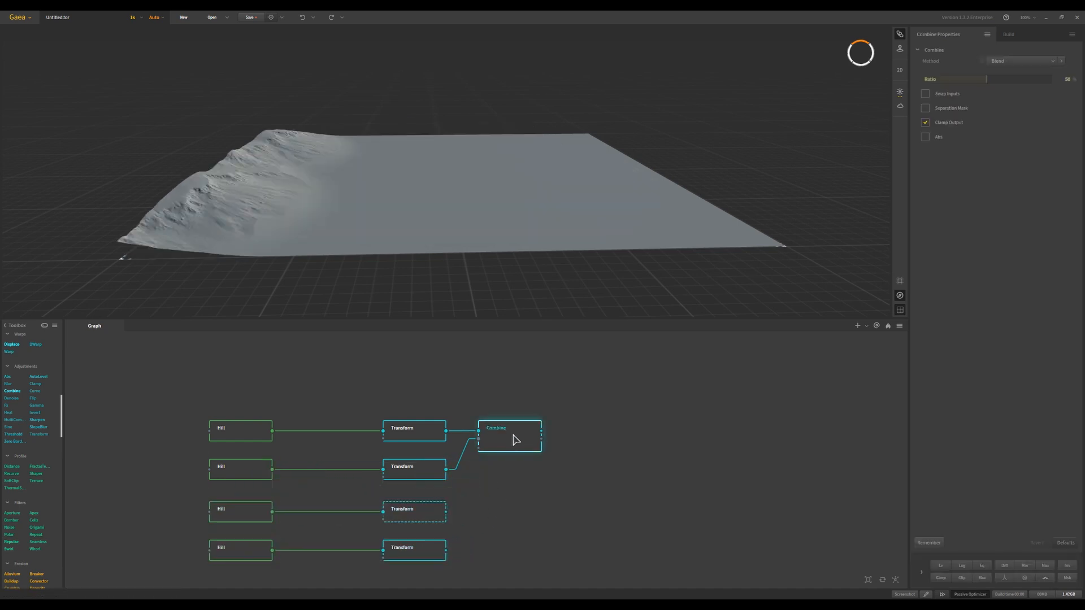
{"action": "key", "text": "ctrl+d"}
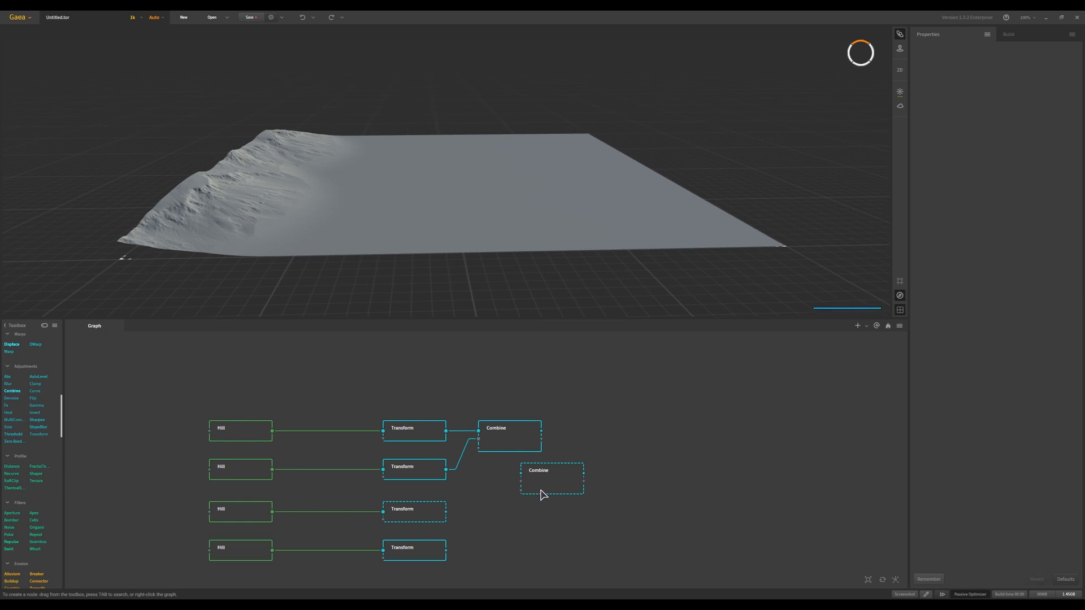
{"action": "left_click_drag", "start_coordinate": [540, 494], "coordinate": [505, 539]}
{"action": "left_click_drag", "start_coordinate": [446, 512], "coordinate": [490, 518]}
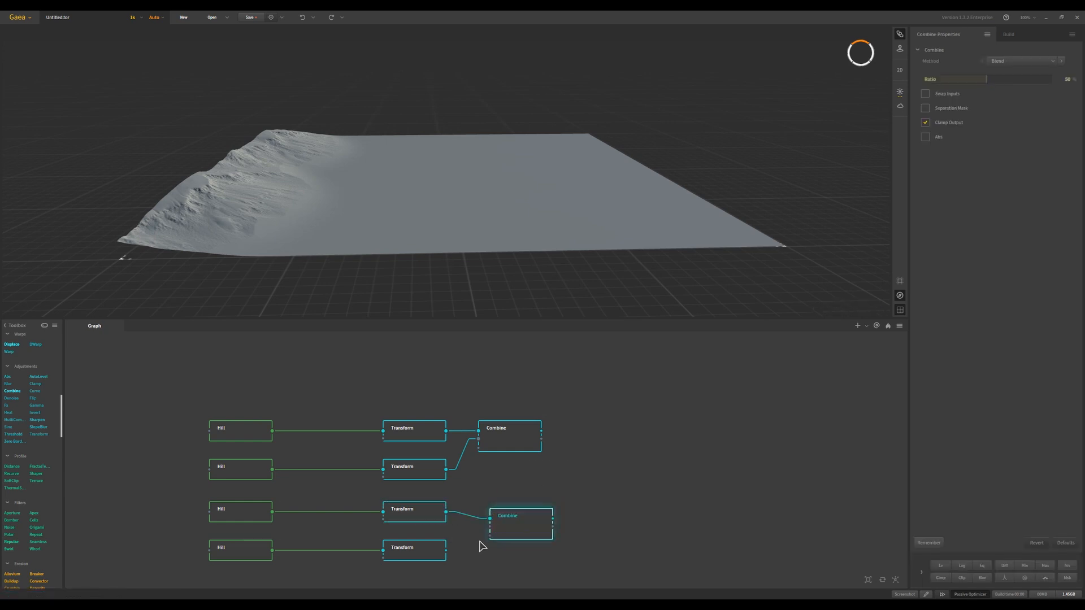
{"action": "left_click_drag", "start_coordinate": [447, 552], "coordinate": [490, 526]}
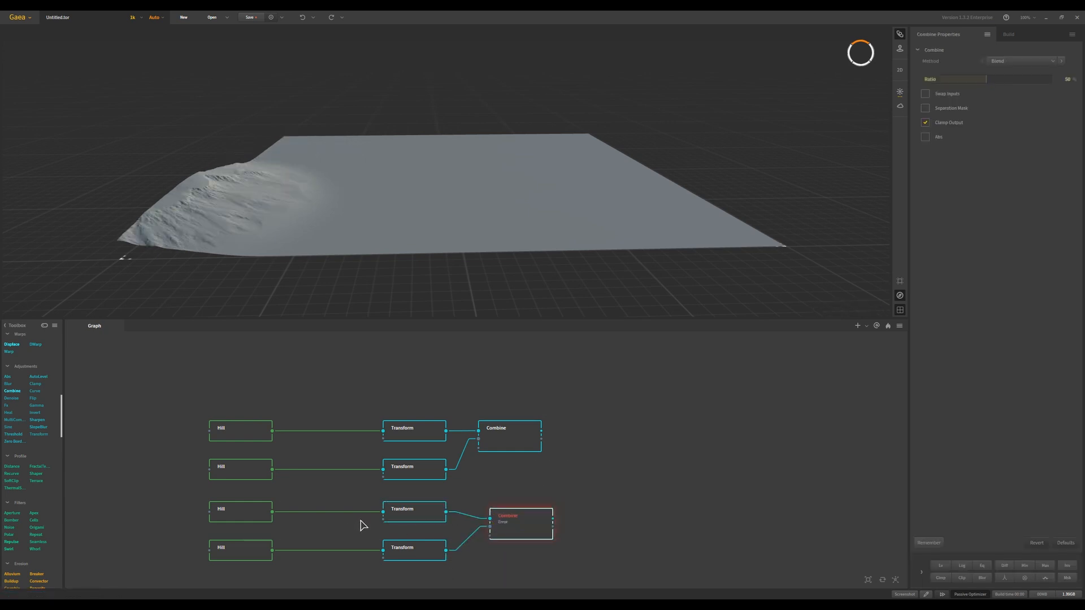
Step: Set the X position of the third Transform to 71% and of the fourth Transform to about 59%
{"action": "left_click", "coordinate": [418, 521]}
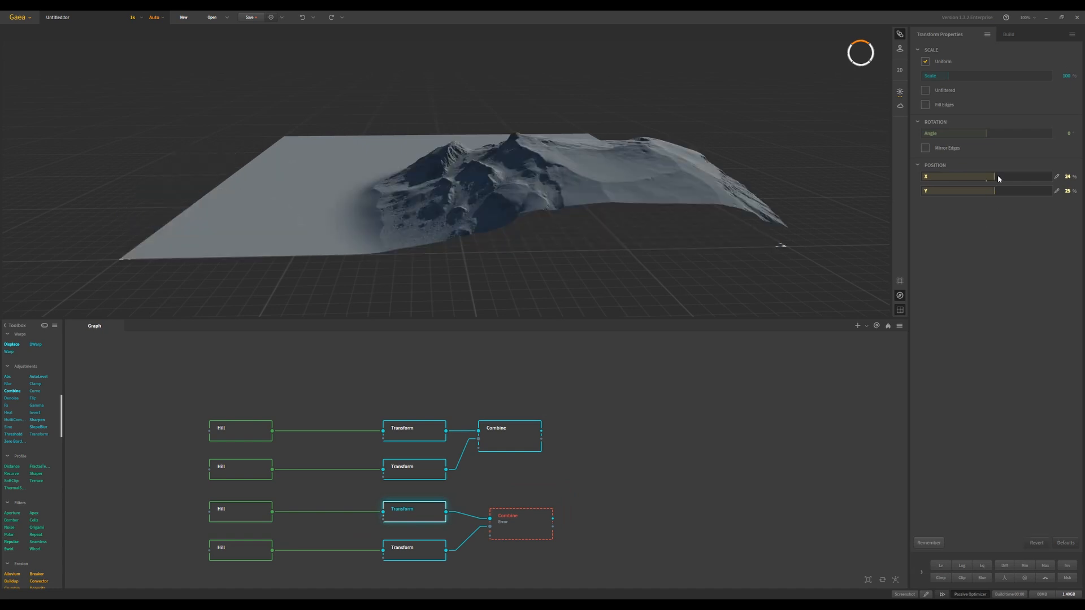
{"action": "left_click_drag", "start_coordinate": [998, 176], "coordinate": [1009, 177]}
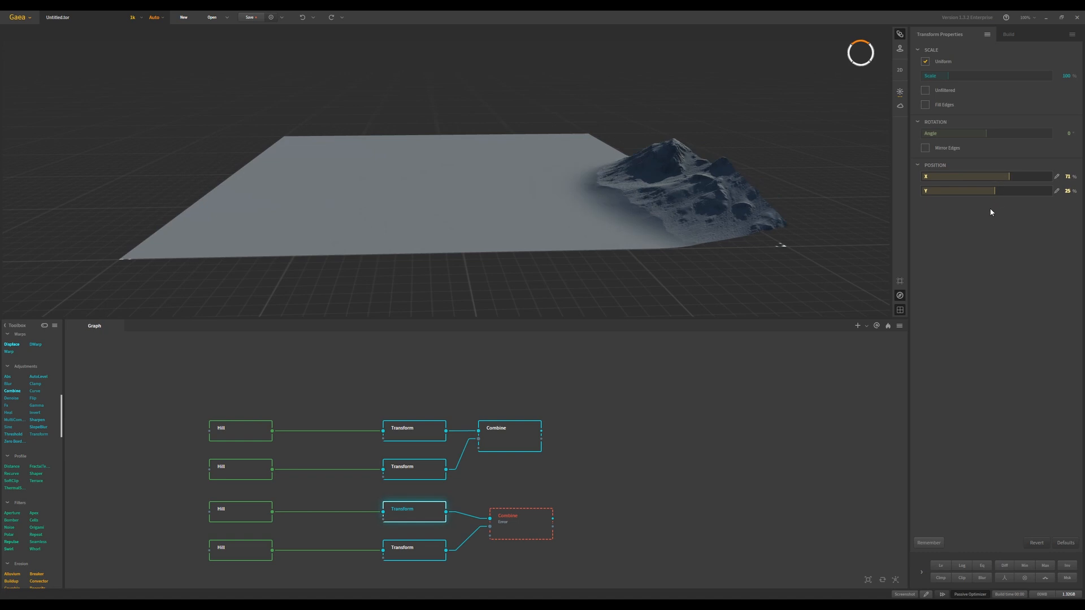
{"action": "left_click", "coordinate": [411, 551]}
{"action": "left_click", "coordinate": [249, 557]}
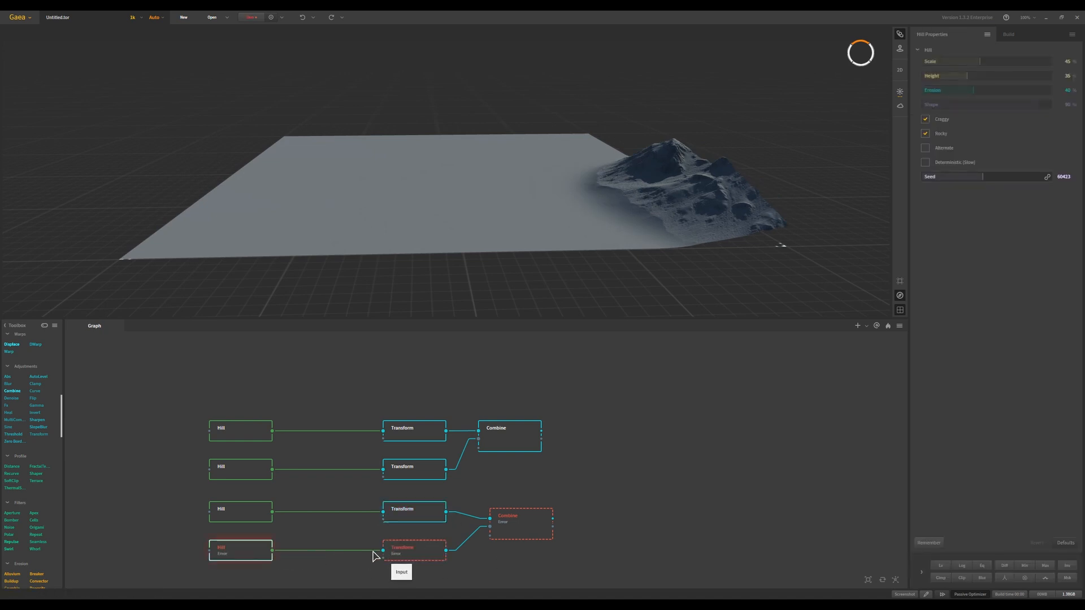
{"action": "left_click", "coordinate": [369, 548]}
{"action": "key", "text": "Delete"}
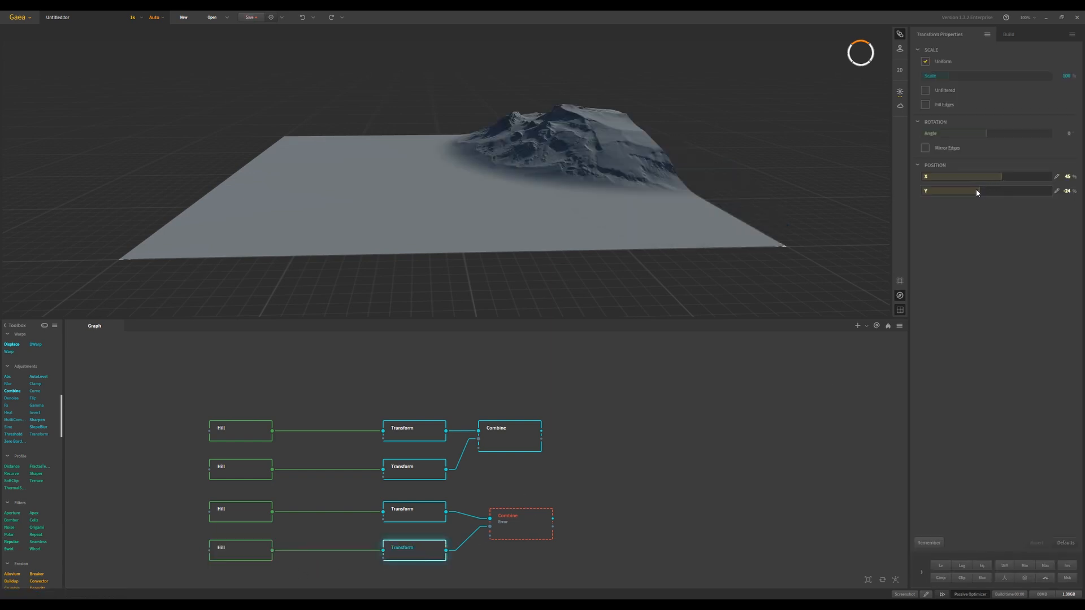
{"action": "left_click", "coordinate": [427, 514]}
{"action": "left_click", "coordinate": [416, 562]}
{"action": "left_click_drag", "start_coordinate": [1004, 176], "coordinate": [1005, 175]}
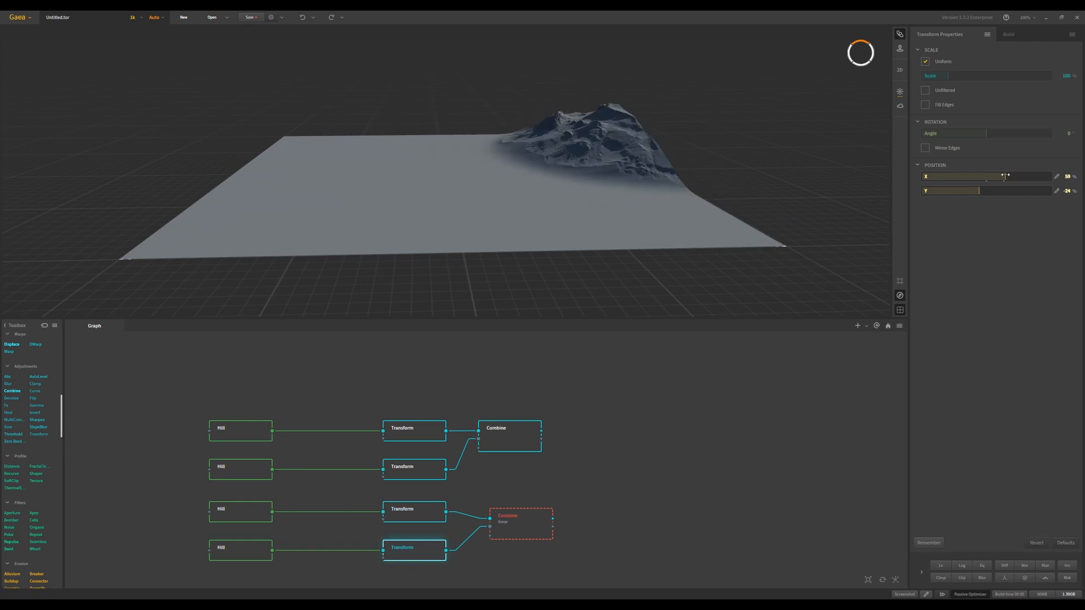
Step: Add a final Combine node and connect the upper Combine to its first input and the lower Combine to its second
{"action": "left_click", "coordinate": [530, 476]}
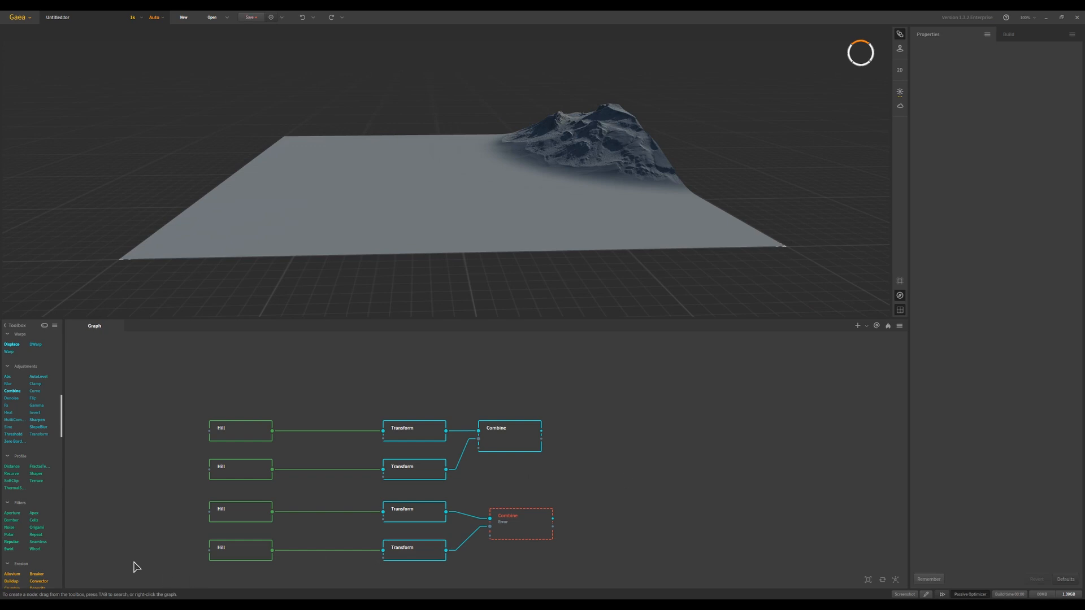
{"action": "left_click_drag", "start_coordinate": [39, 399], "coordinate": [650, 481]}
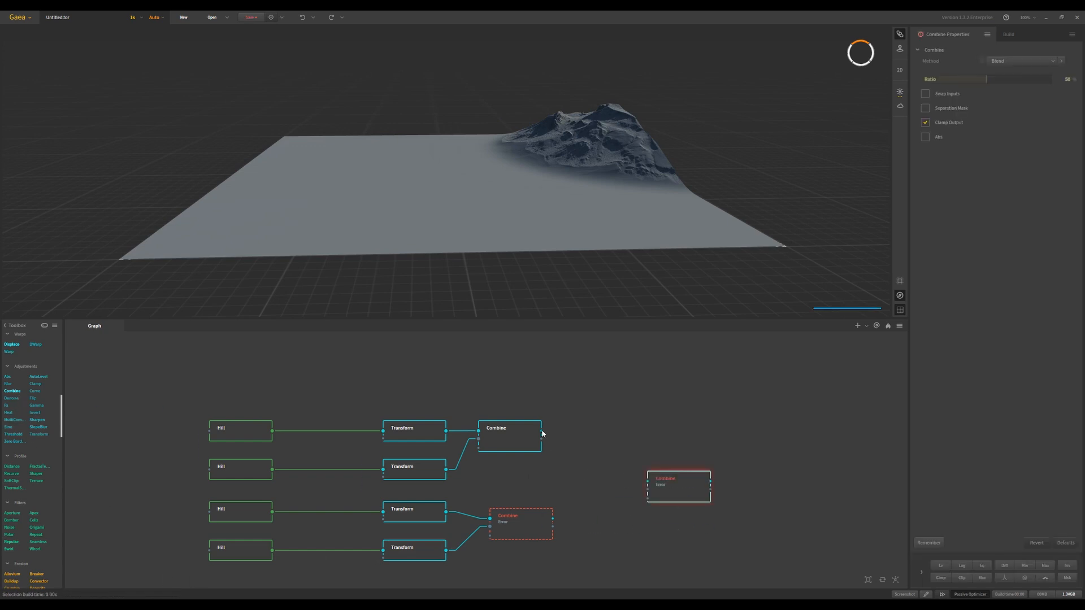
{"action": "left_click_drag", "start_coordinate": [542, 431], "coordinate": [649, 482]}
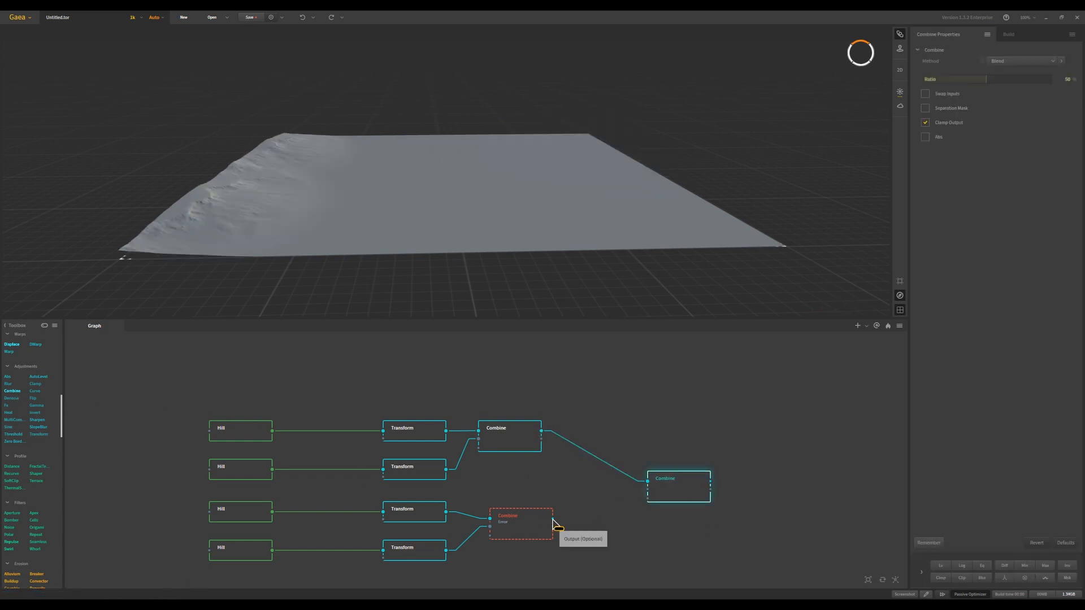
{"action": "left_click_drag", "start_coordinate": [553, 518], "coordinate": [648, 489]}
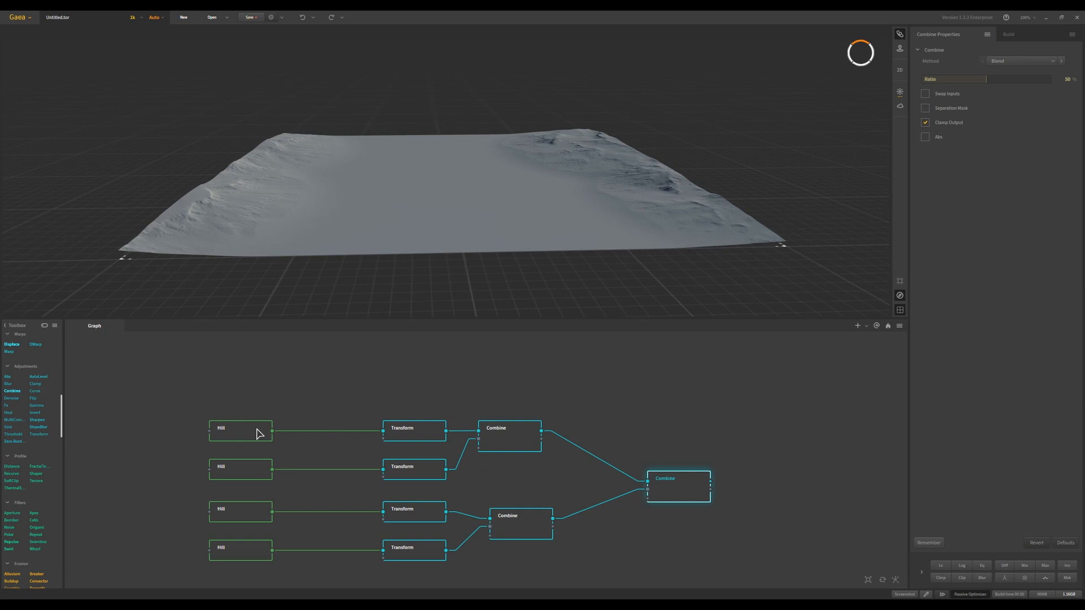
Step: Set the first Hill's height to 60%
{"action": "left_click", "coordinate": [418, 440]}
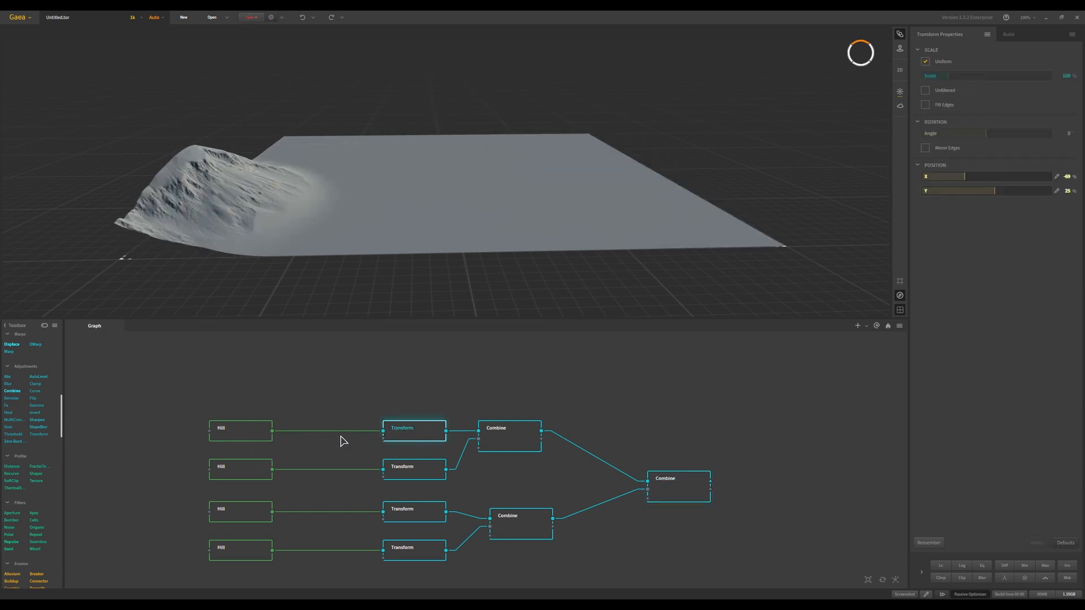
{"action": "left_click", "coordinate": [260, 434]}
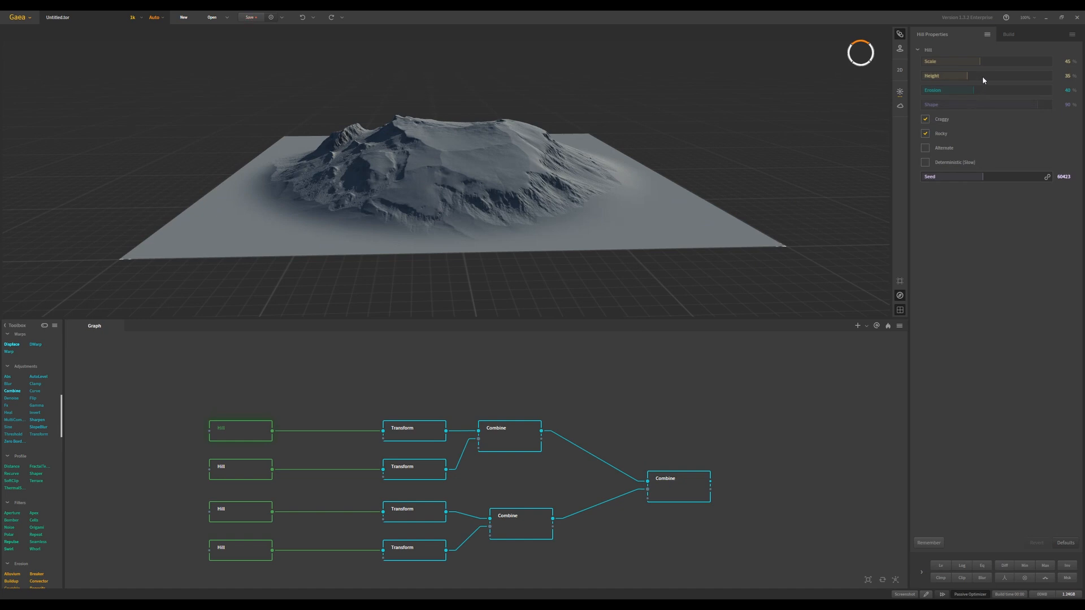
{"action": "left_click", "coordinate": [1068, 75]}
{"action": "type", "text": "60"}
{"action": "key", "text": "Return"}
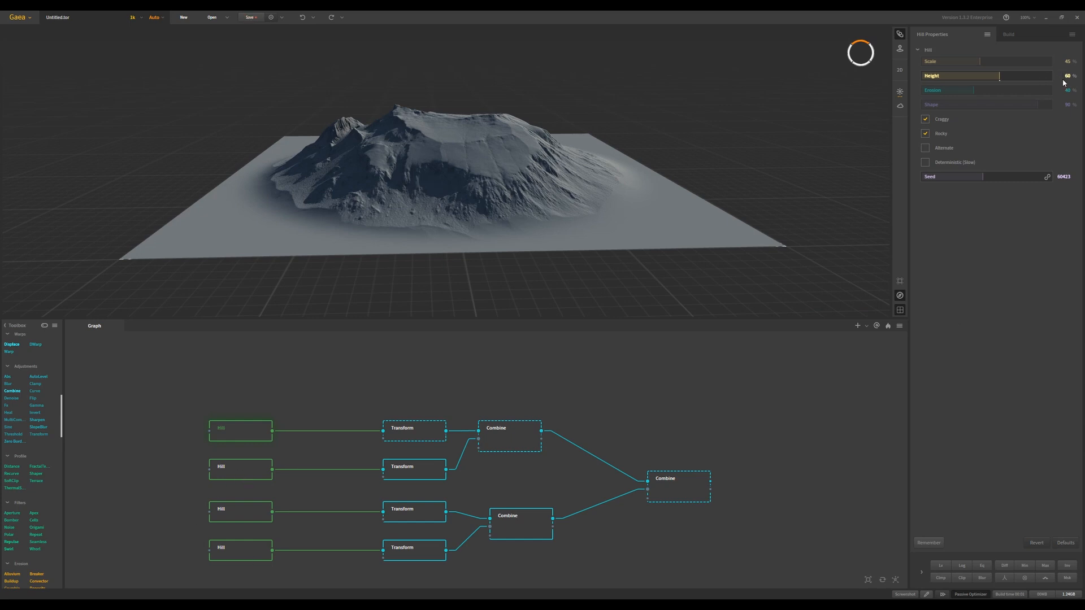
Step: Change the heights of the second and third Hills and set the fourth Hill's height to 80%
{"action": "left_click", "coordinate": [249, 476]}
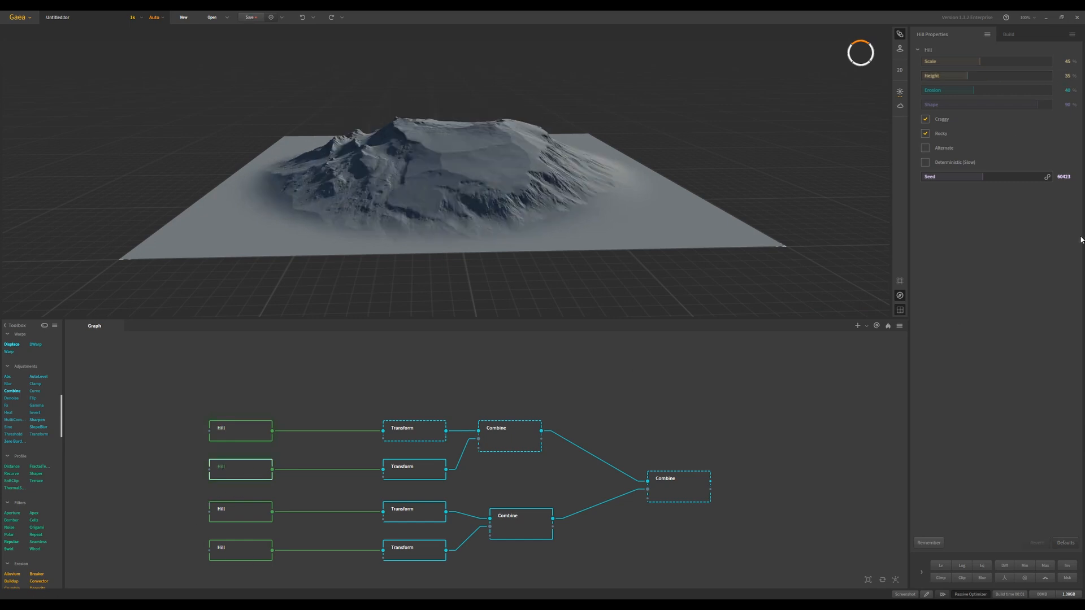
{"action": "left_click", "coordinate": [1068, 74]}
{"action": "left_click", "coordinate": [243, 513]}
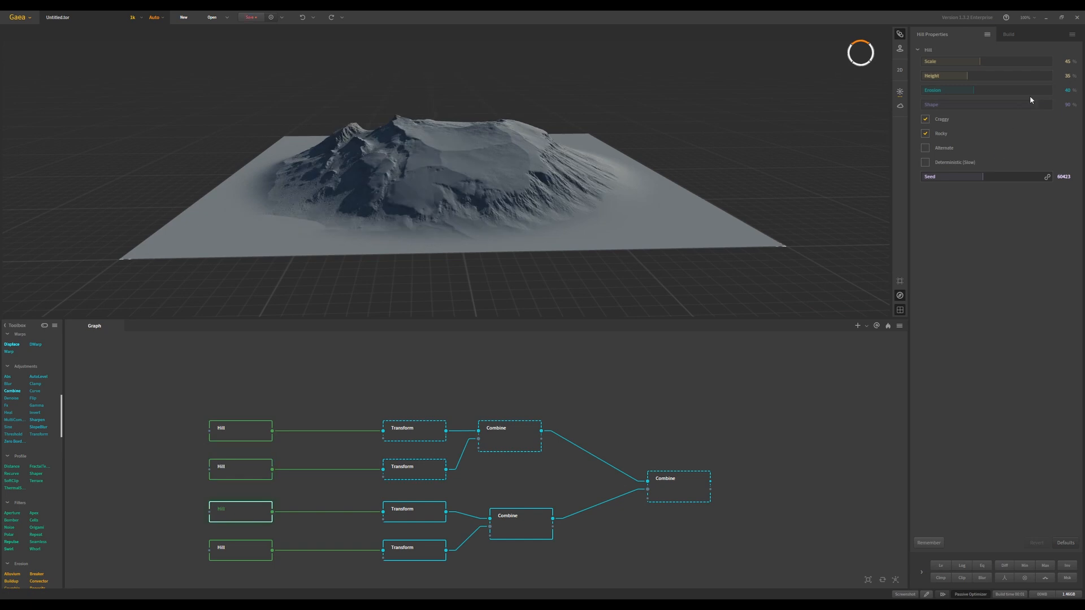
{"action": "left_click", "coordinate": [1067, 75]}
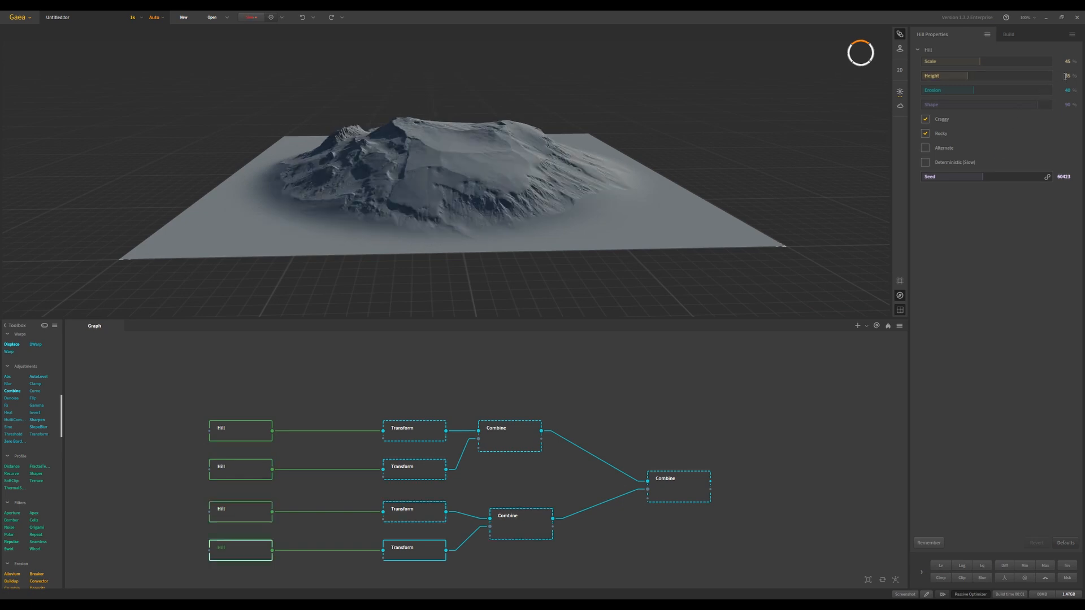
{"action": "type", "text": "80"}
{"action": "key", "text": "Return"}
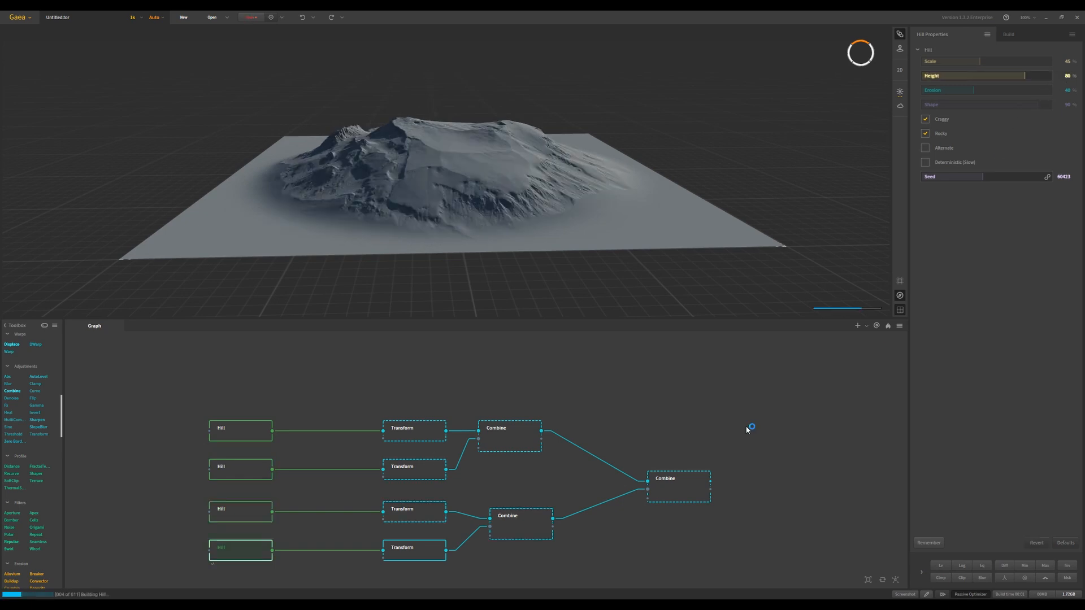
Step: Try the Add, Screen, Subtract, Multiply and Power methods on the final Combine node and return it to Blend
{"action": "left_click", "coordinate": [688, 490]}
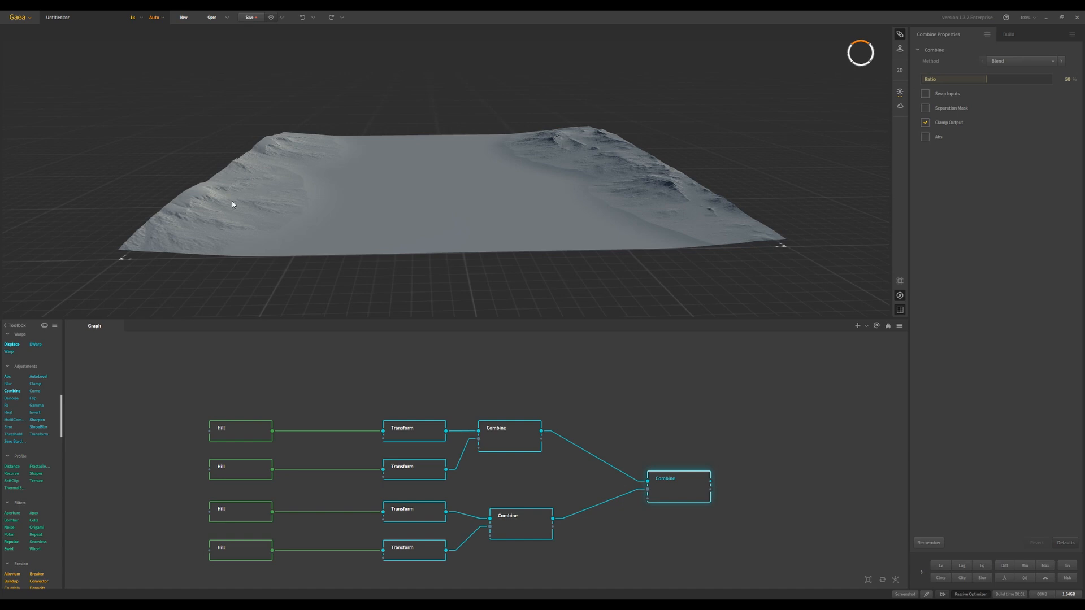
{"action": "left_click", "coordinate": [1026, 66]}
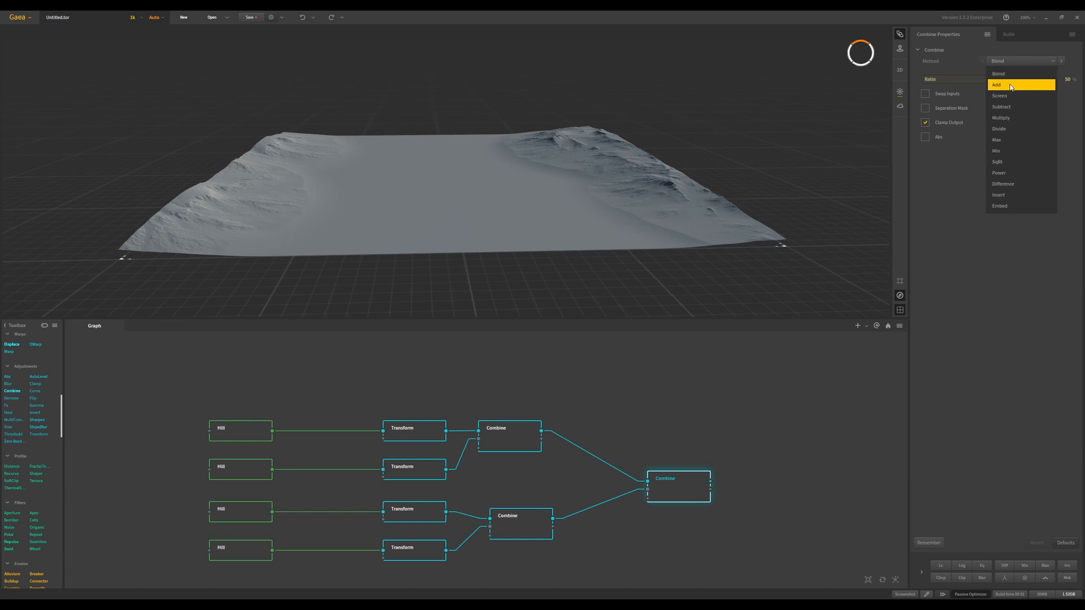
{"action": "left_click", "coordinate": [1010, 85]}
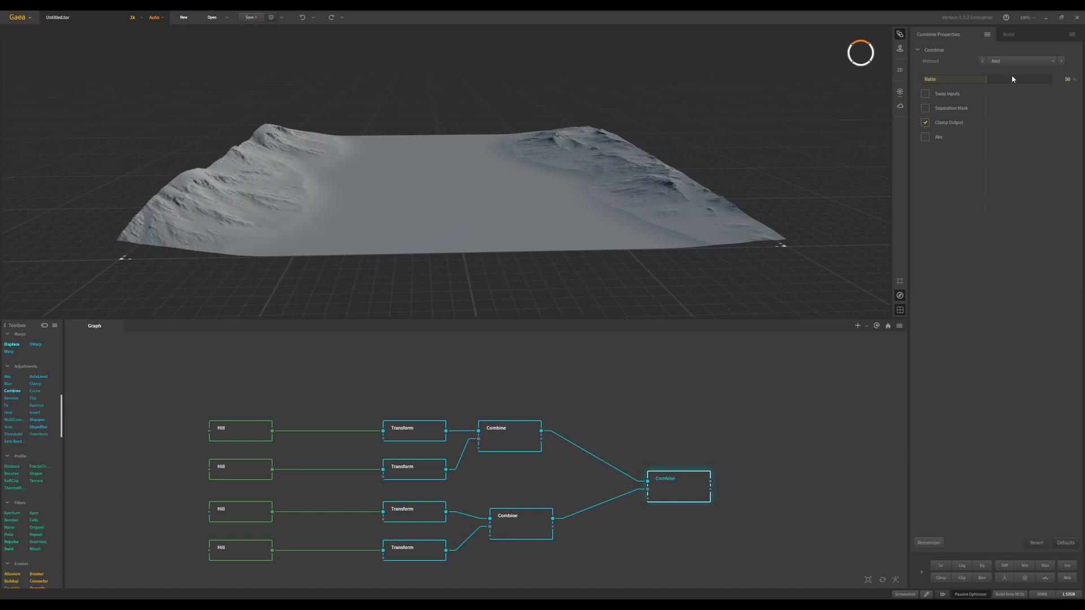
{"action": "left_click", "coordinate": [1017, 60]}
{"action": "left_click", "coordinate": [1012, 93]}
{"action": "left_click", "coordinate": [1026, 61]}
{"action": "left_click", "coordinate": [1016, 105]}
{"action": "left_click", "coordinate": [1022, 58]}
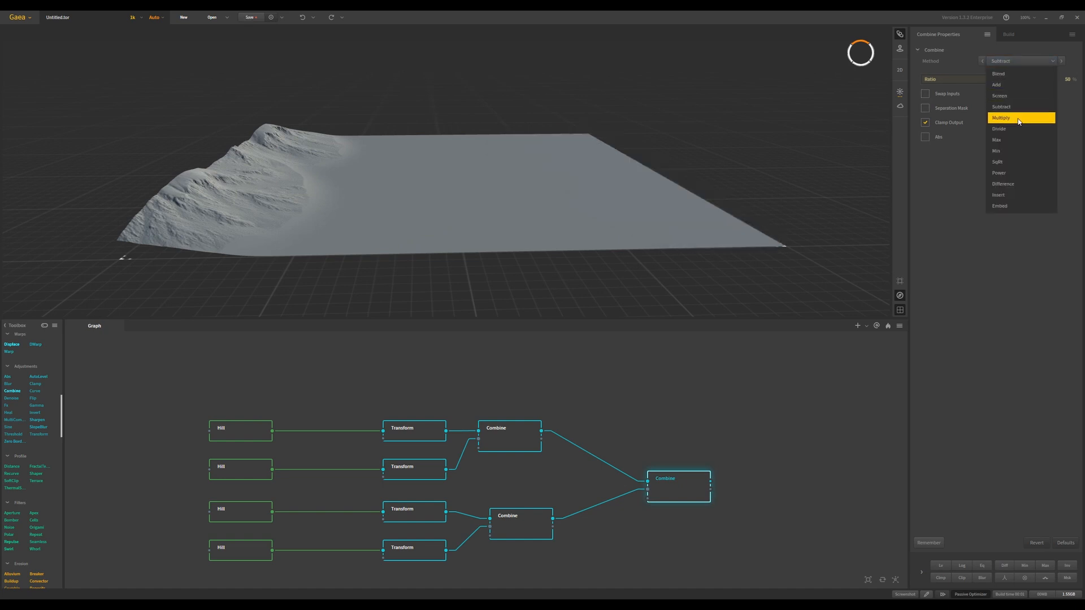
{"action": "left_click", "coordinate": [1017, 117]}
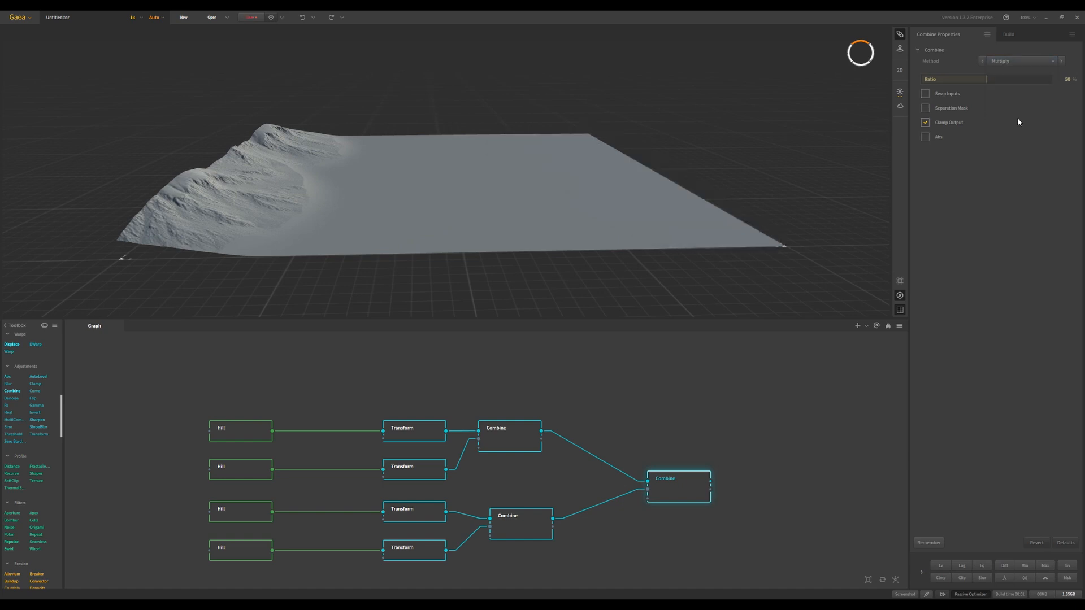
{"action": "left_click", "coordinate": [1010, 62]}
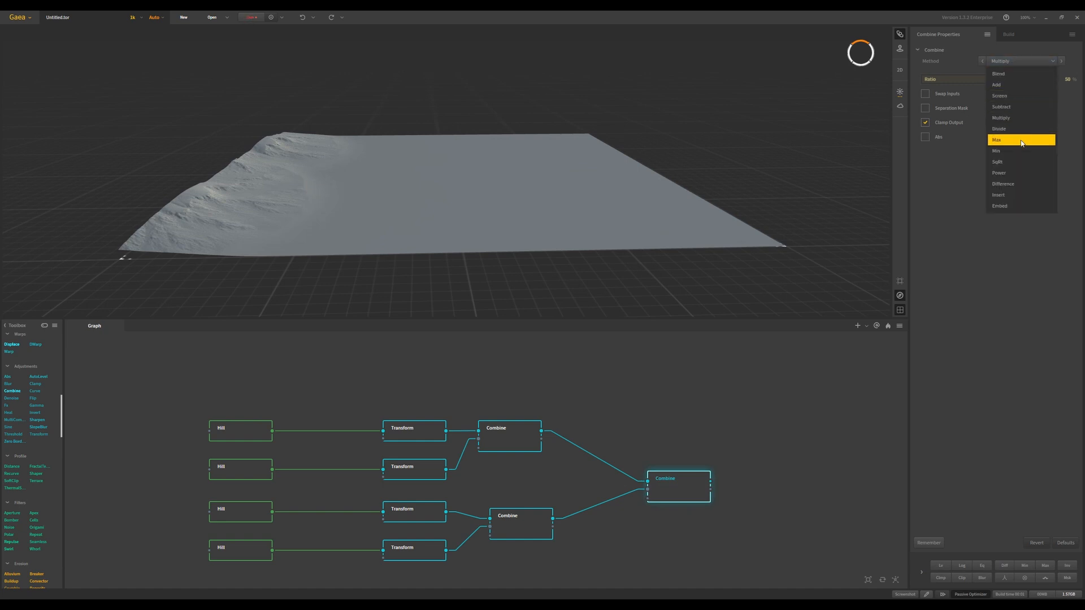
{"action": "left_click", "coordinate": [1007, 173]}
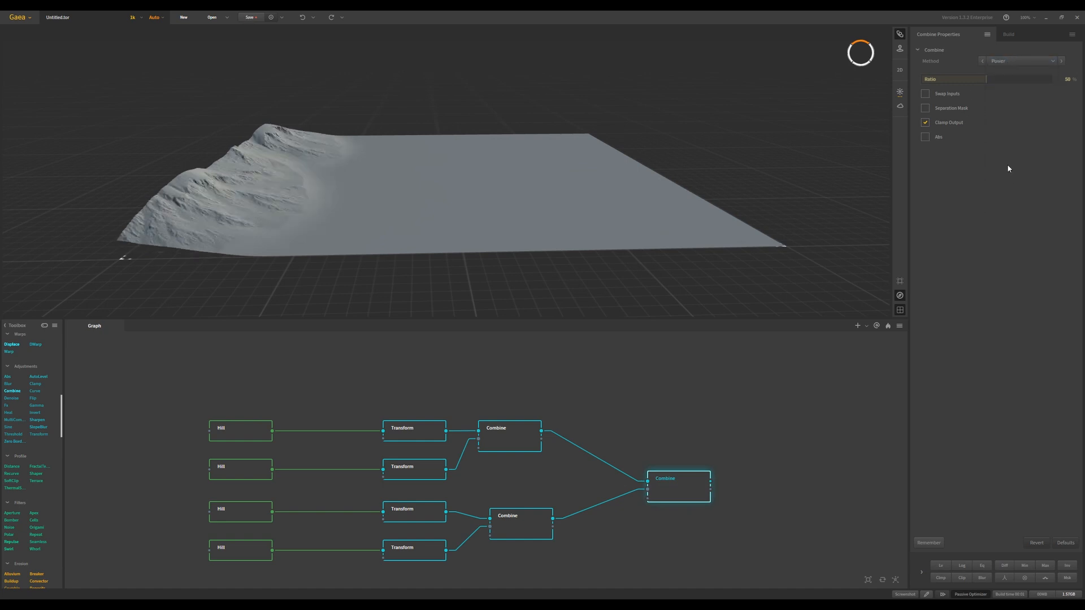
{"action": "left_click", "coordinate": [1003, 63]}
{"action": "left_click", "coordinate": [1015, 77]}
{"action": "left_click", "coordinate": [1029, 61]}
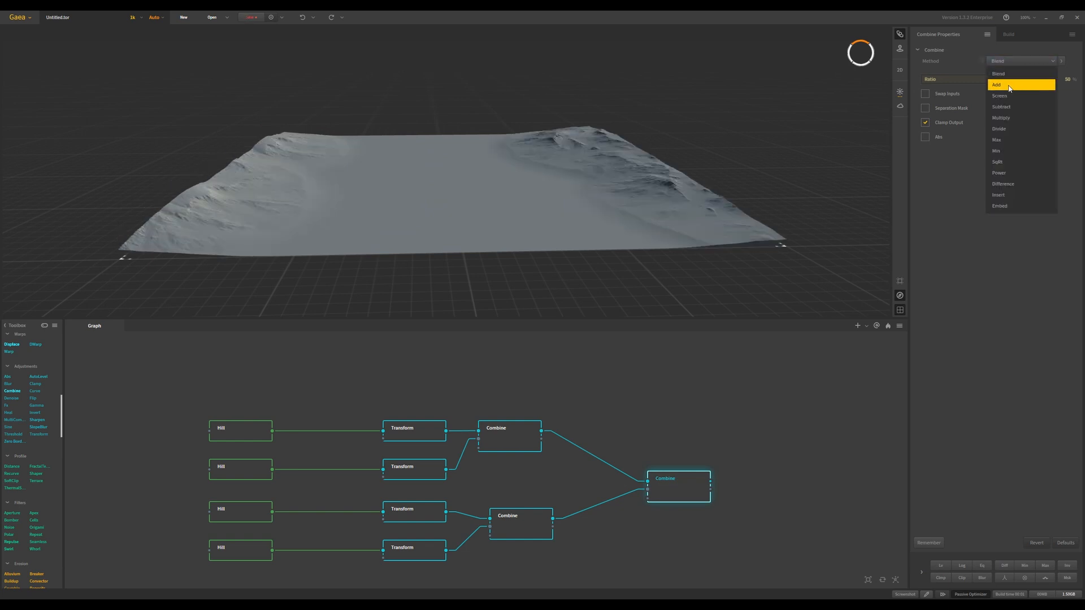
{"action": "left_click", "coordinate": [885, 229]}
Step: Set the method of both the upper and the lower Combine nodes feeding the final one to Add
{"action": "left_click", "coordinate": [526, 430]}
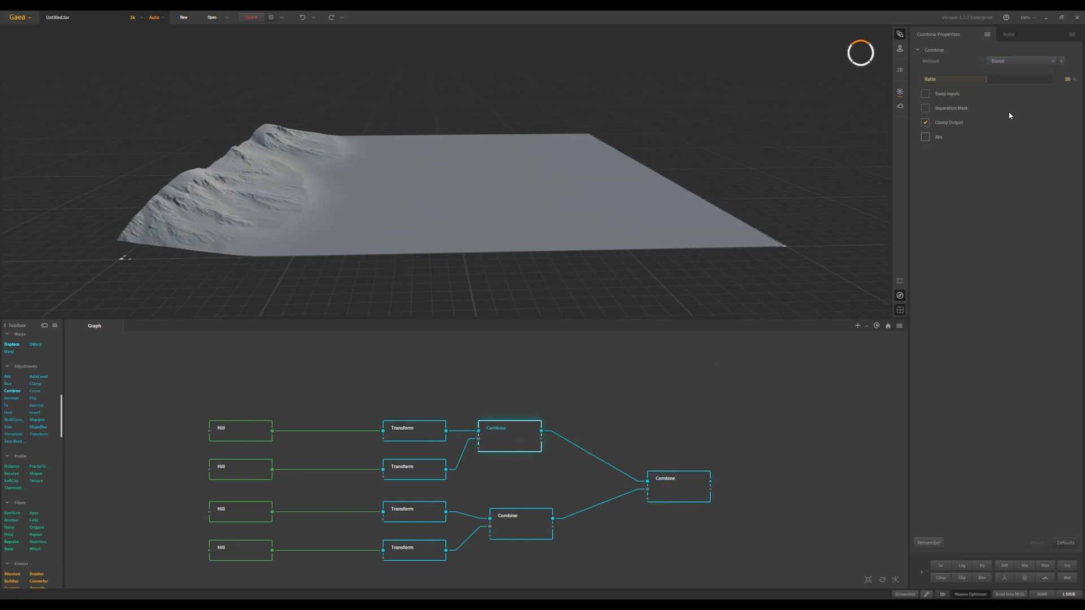
{"action": "left_click", "coordinate": [1032, 60]}
{"action": "left_click", "coordinate": [1018, 83]}
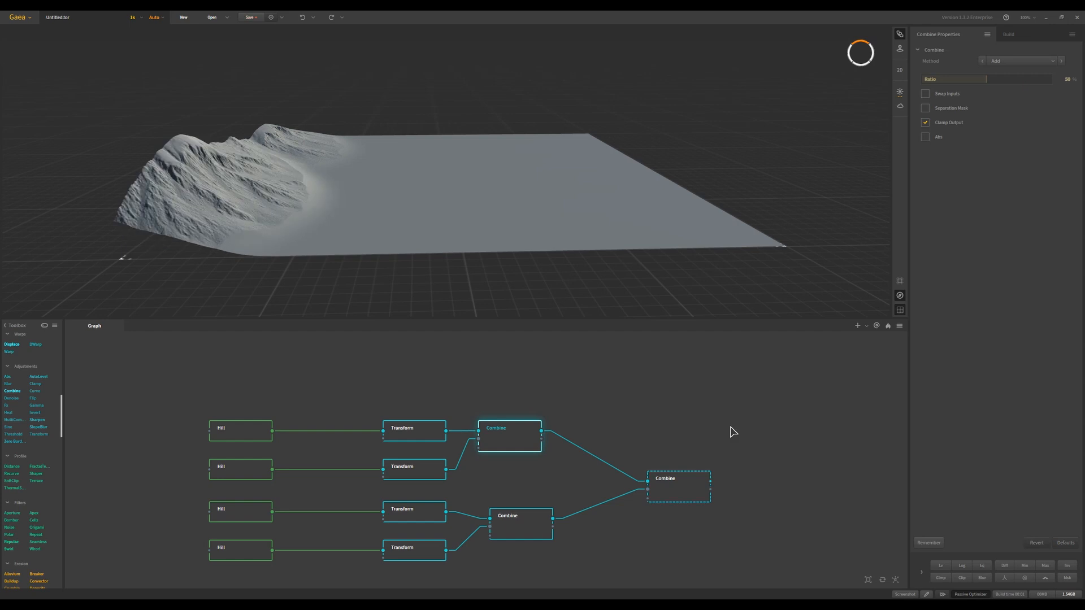
{"action": "left_click", "coordinate": [522, 525]}
{"action": "left_click", "coordinate": [1016, 62]}
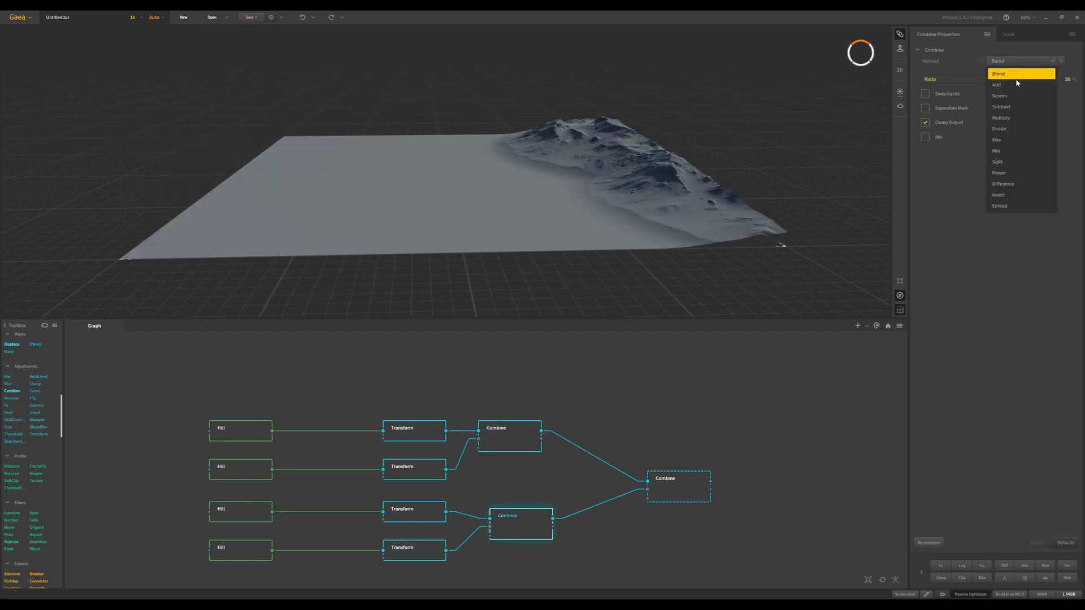
{"action": "left_click", "coordinate": [1013, 82]}
Step: Set the final Combine node's method to Add and its ratio to 89%
{"action": "left_click", "coordinate": [671, 496]}
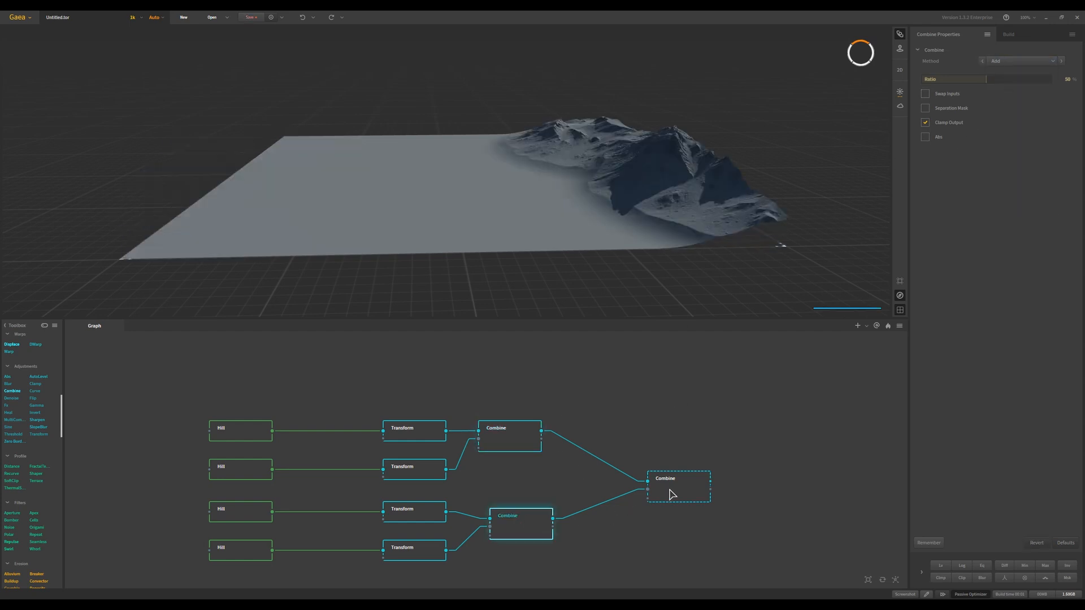
{"action": "left_click", "coordinate": [1017, 61]}
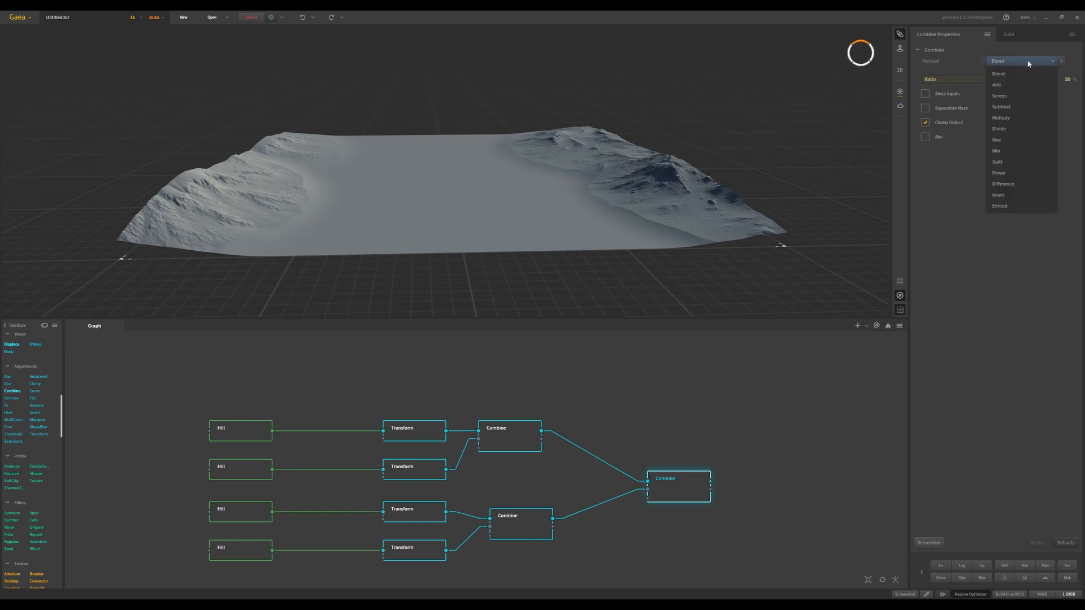
{"action": "left_click", "coordinate": [1015, 85]}
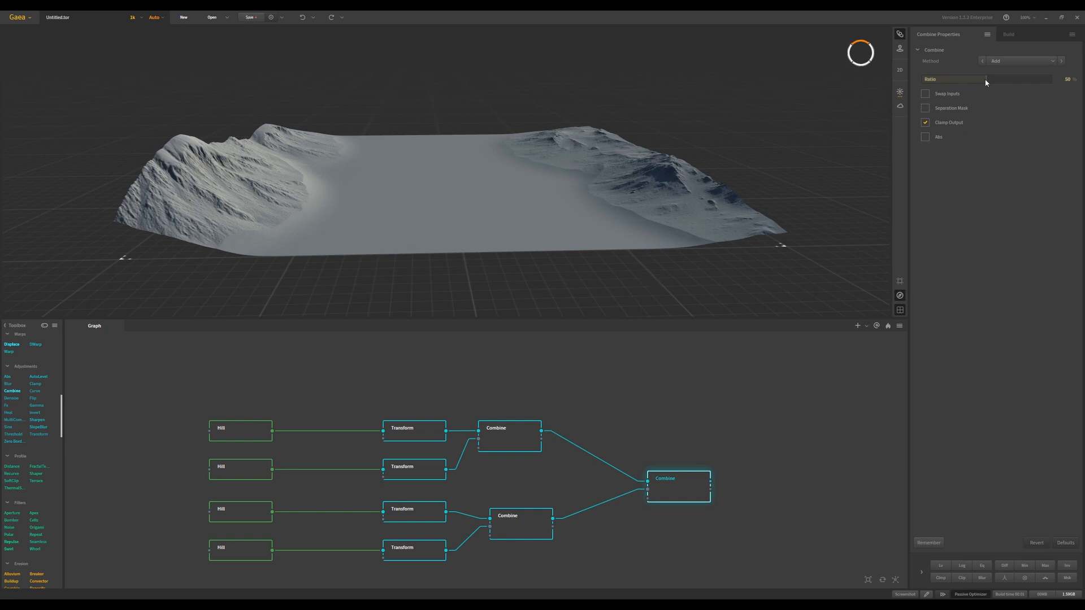
{"action": "left_click_drag", "start_coordinate": [985, 79], "coordinate": [1037, 79]}
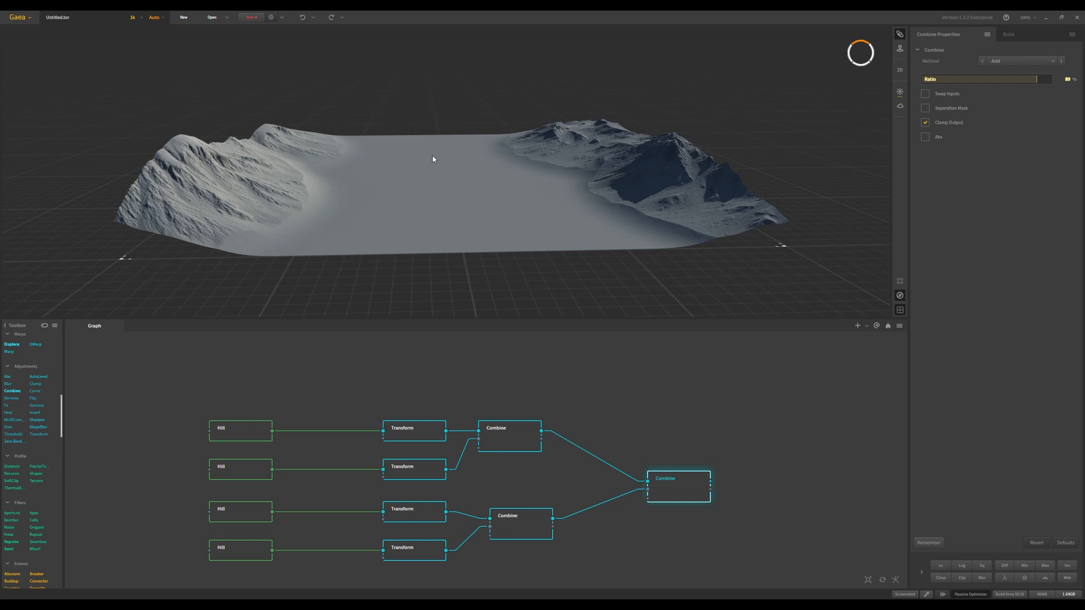
Step: Lower the first Hill's height and preview the merged terrain at the final Combine node
{"action": "left_click", "coordinate": [264, 440]}
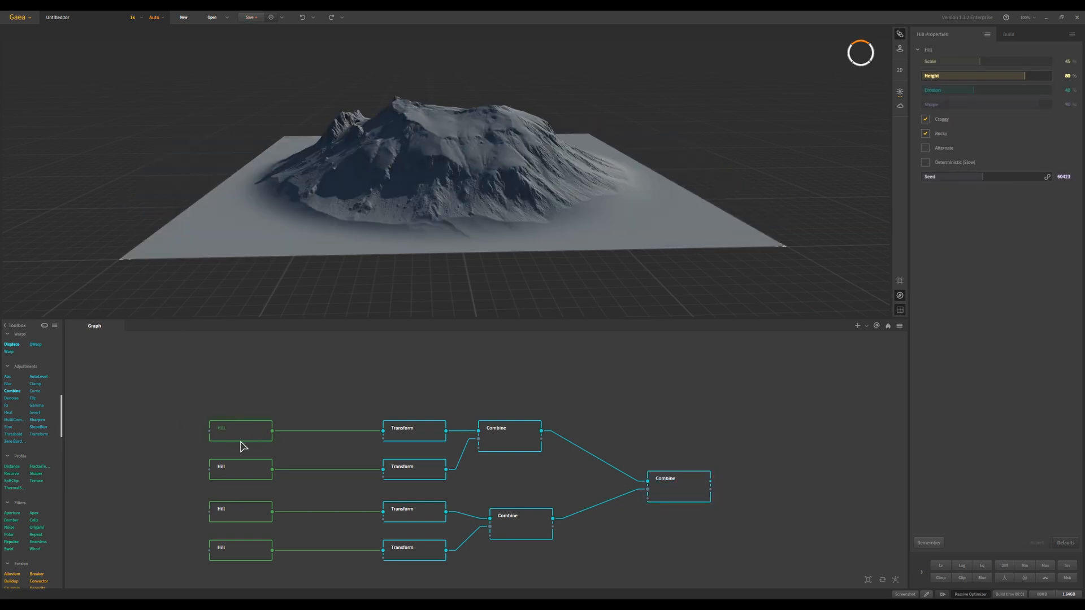
{"action": "left_click", "coordinate": [238, 477]}
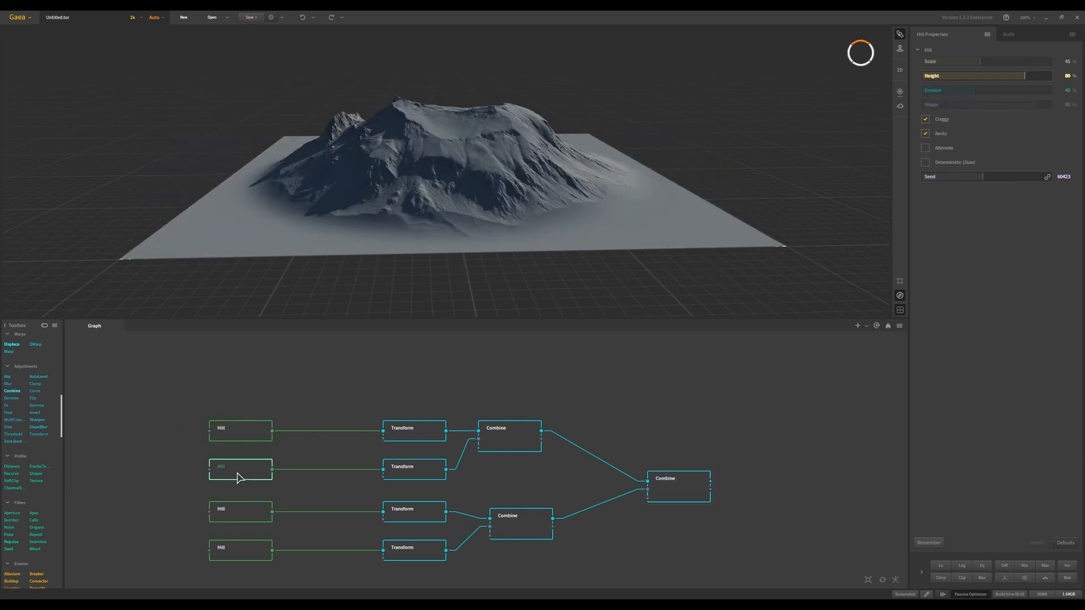
{"action": "left_click", "coordinate": [417, 436]}
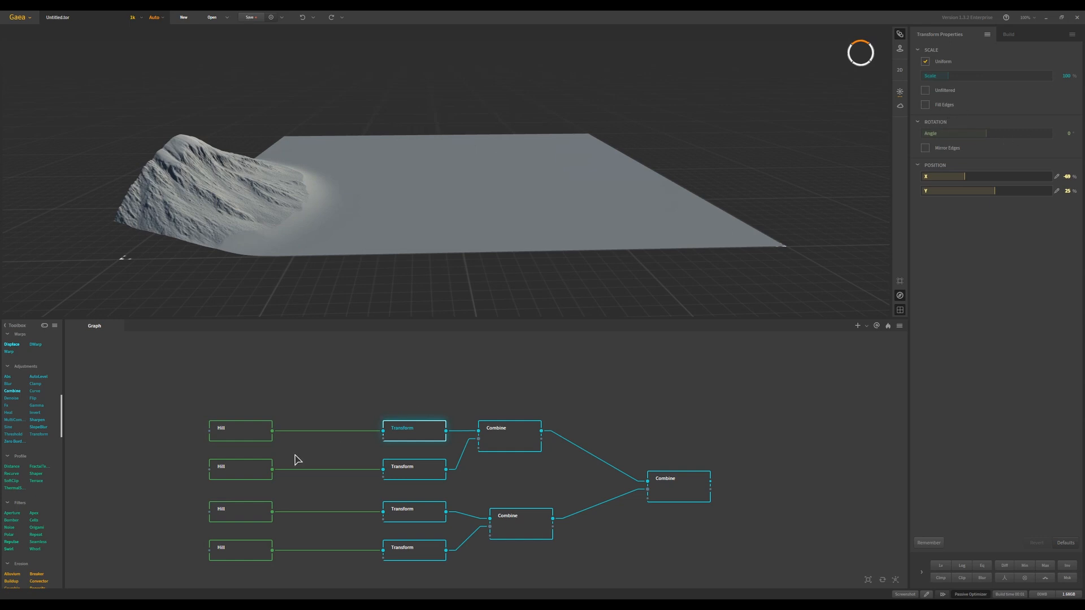
{"action": "left_click", "coordinate": [252, 429]}
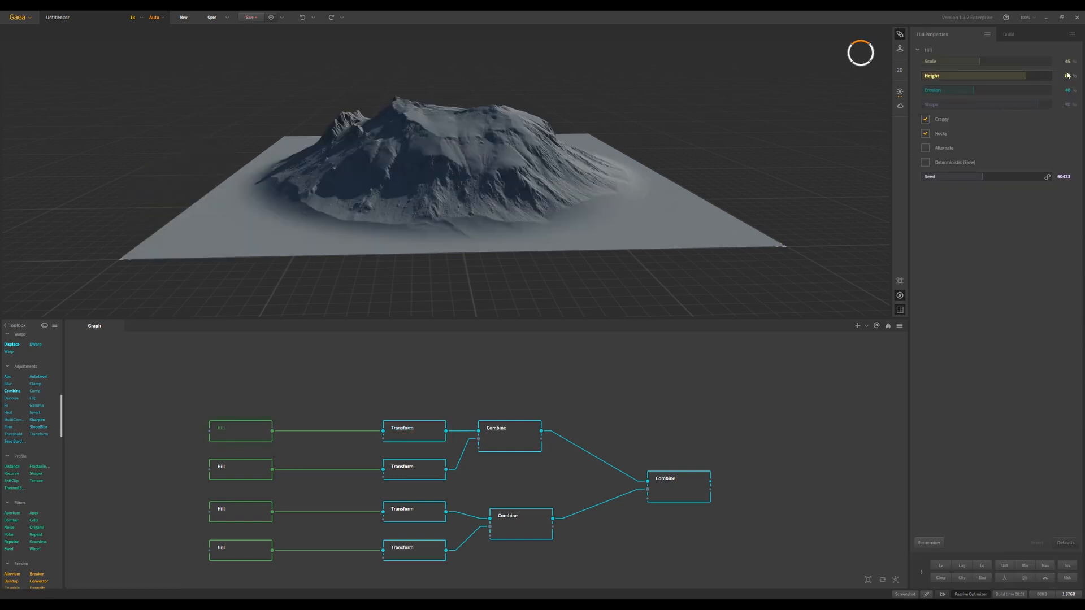
{"action": "left_click", "coordinate": [1068, 76]}
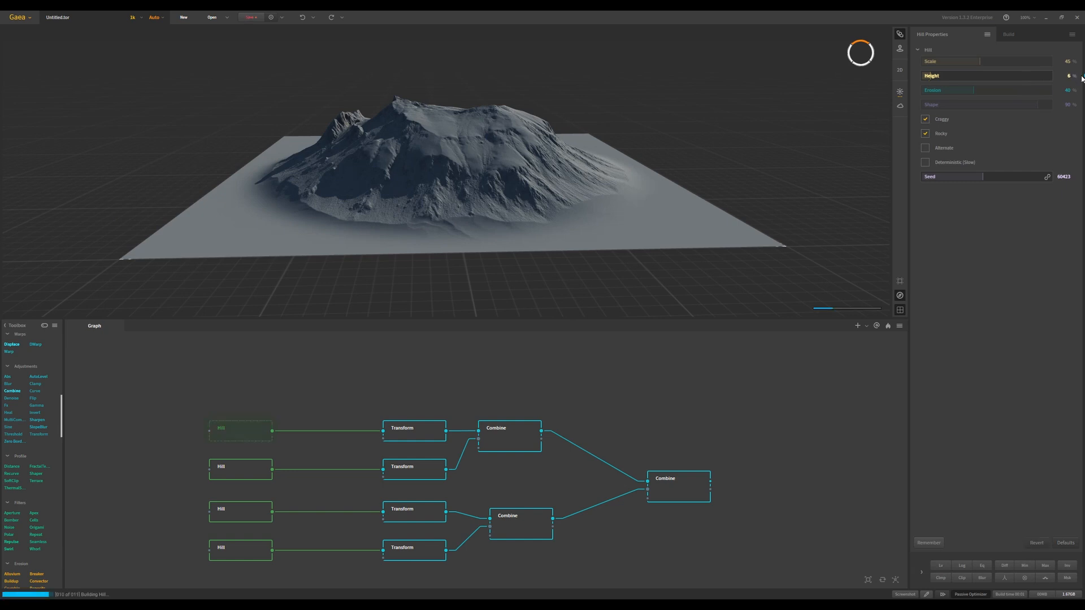
{"action": "left_click", "coordinate": [676, 495]}
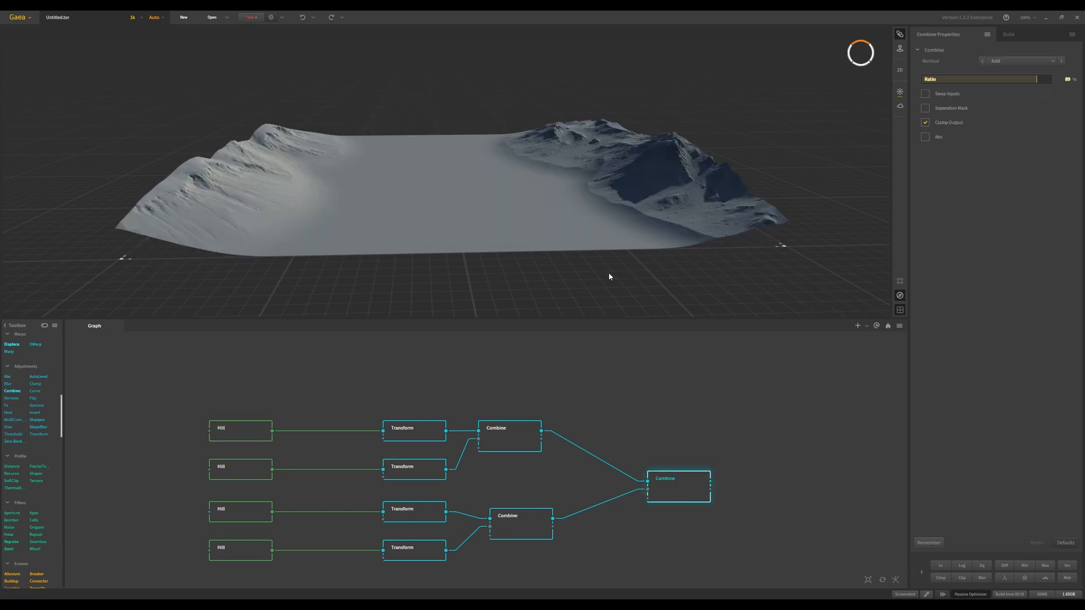
{"action": "scroll", "coordinate": [485, 174], "scroll_direction": "up", "scroll_amount": 2}
{"action": "left_click_drag", "start_coordinate": [487, 161], "coordinate": [460, 166]}
{"action": "left_click_drag", "start_coordinate": [295, 241], "coordinate": [451, 180]}
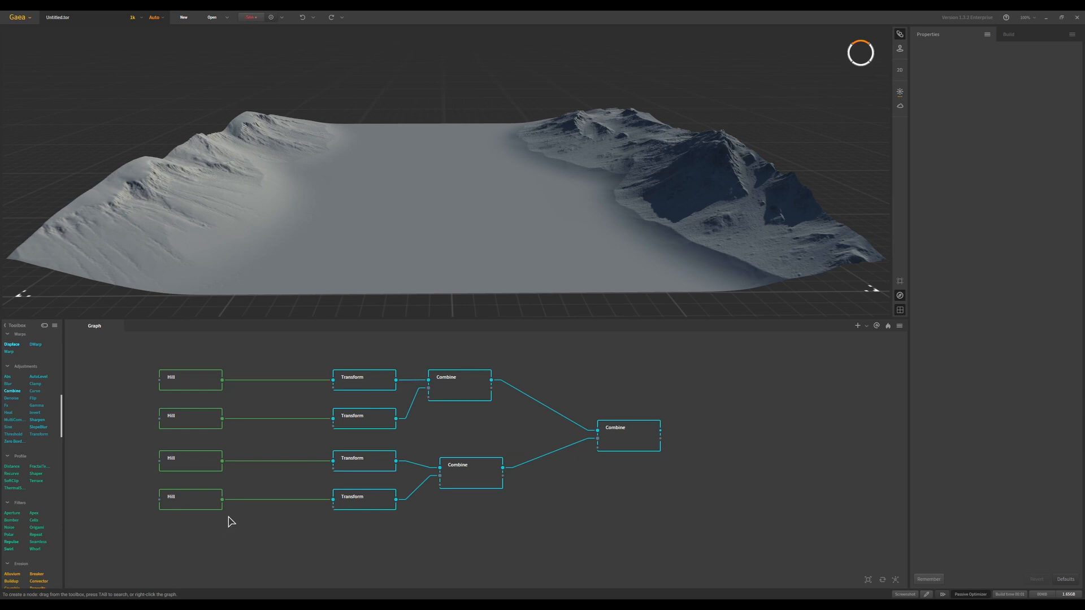
Step: Chain a new Combine node after the final one and connect a new Worselands node to its second input
{"action": "scroll", "coordinate": [192, 546], "scroll_direction": "down", "scroll_amount": 1}
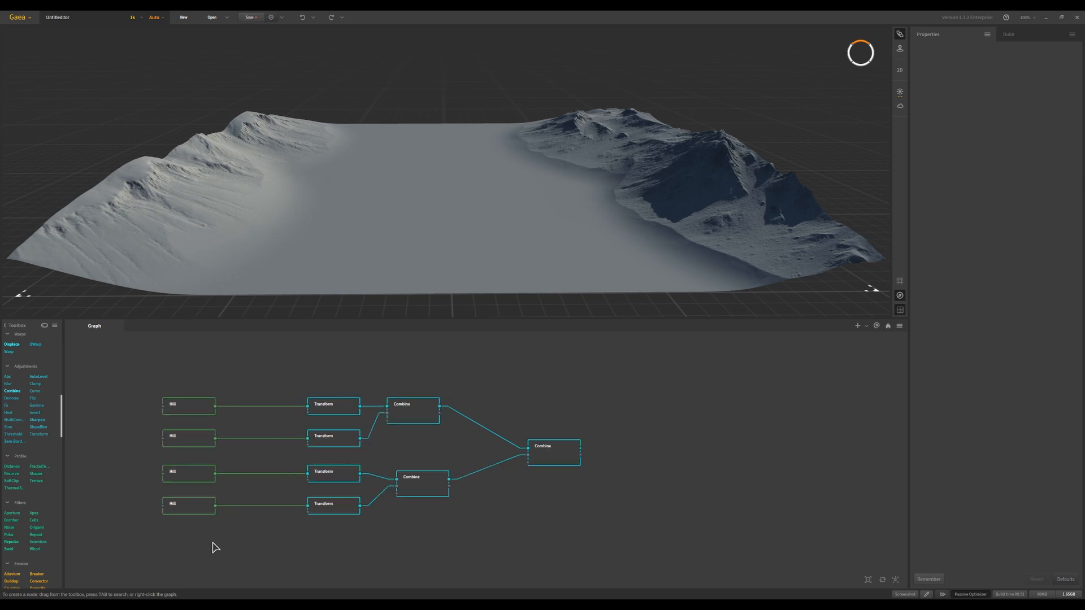
{"action": "middle_click_drag", "start_coordinate": [247, 538], "coordinate": [283, 481]}
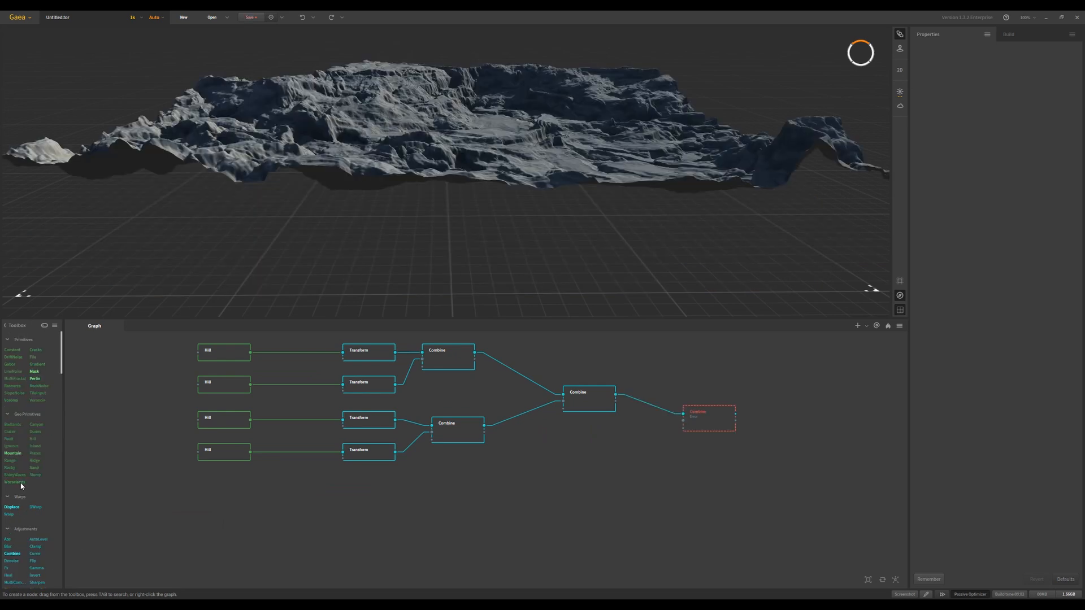
{"action": "left_click_drag", "start_coordinate": [14, 482], "coordinate": [617, 471]}
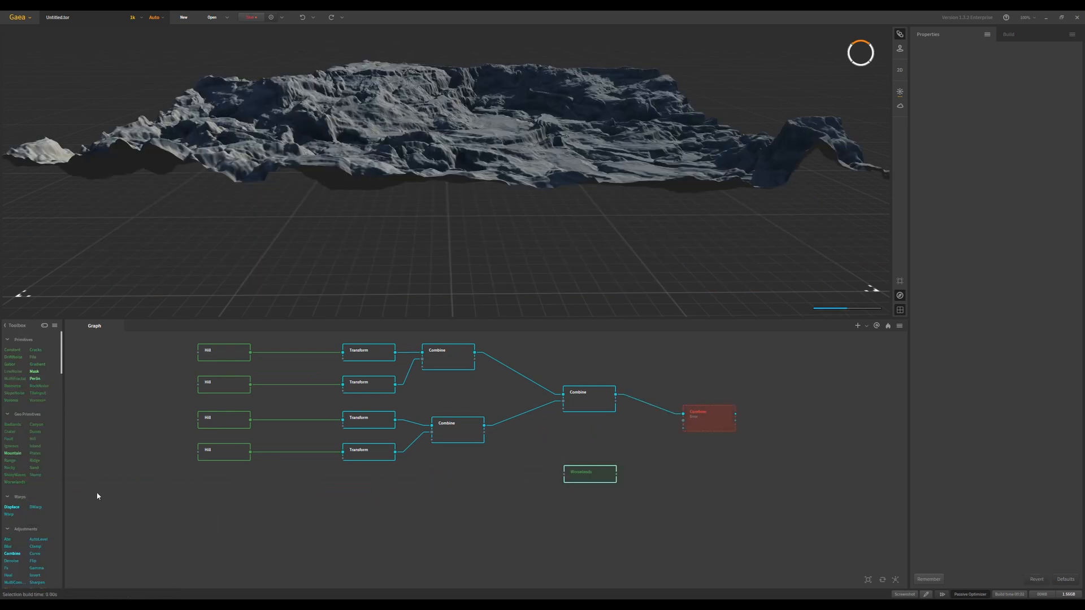
{"action": "mouse_move", "coordinate": [14, 486]}
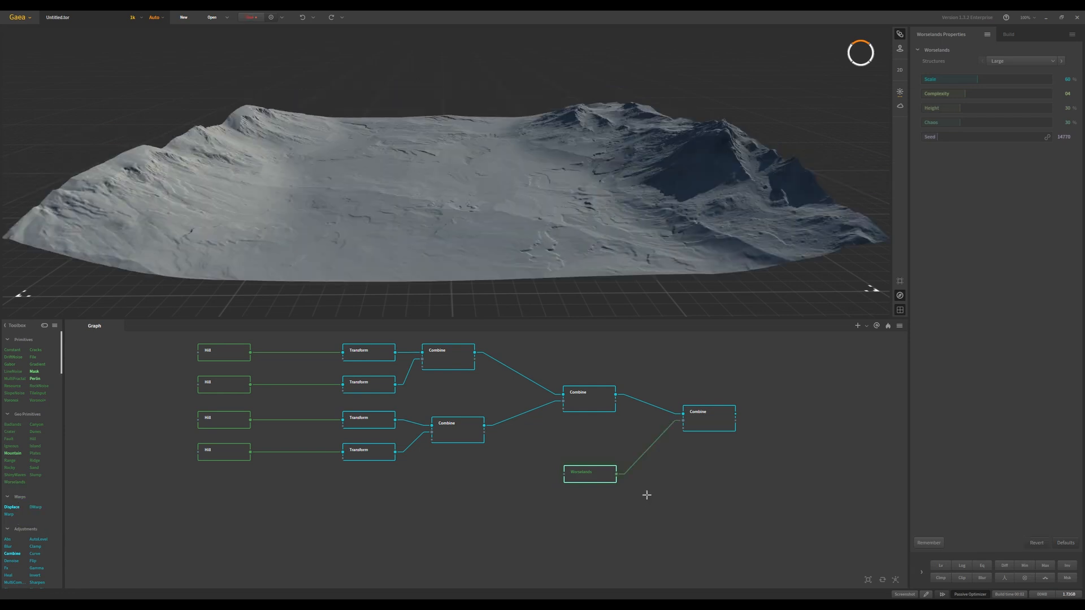
Step: Try a Slump node with a reduced scale in place of the Worselands node, and delete it
{"action": "left_click_drag", "start_coordinate": [540, 498], "coordinate": [606, 458]}
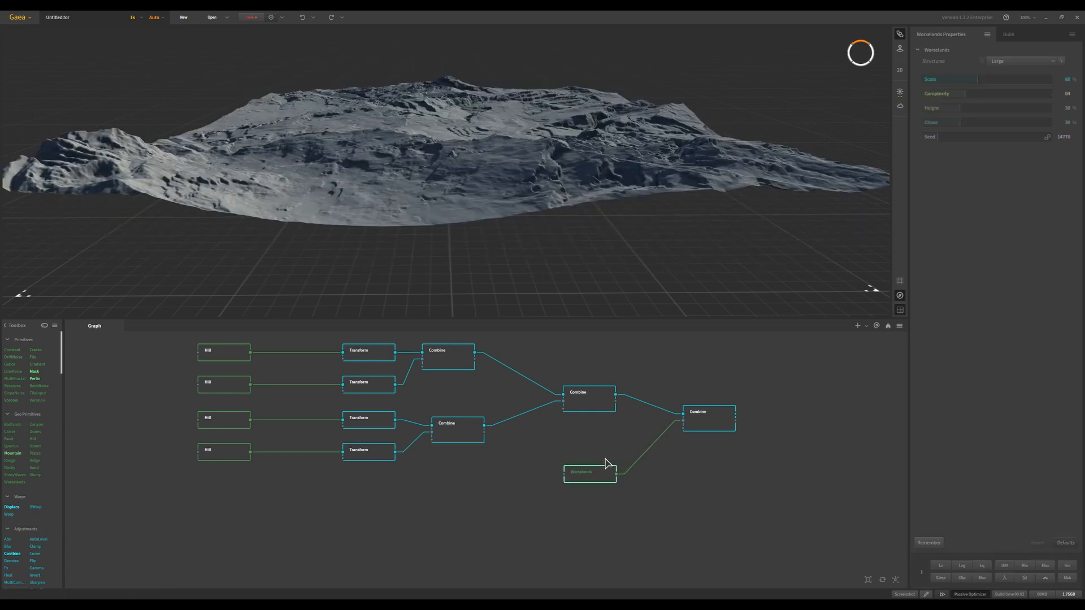
{"action": "key", "text": "Delete"}
{"action": "mouse_move", "coordinate": [40, 478]}
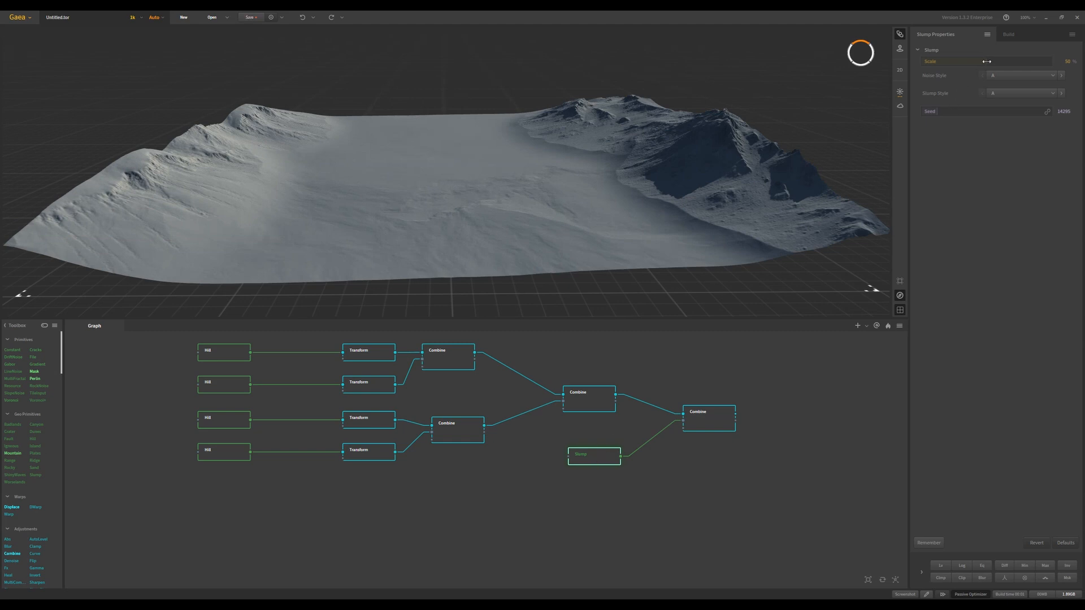
{"action": "left_click_drag", "start_coordinate": [987, 61], "coordinate": [947, 62]}
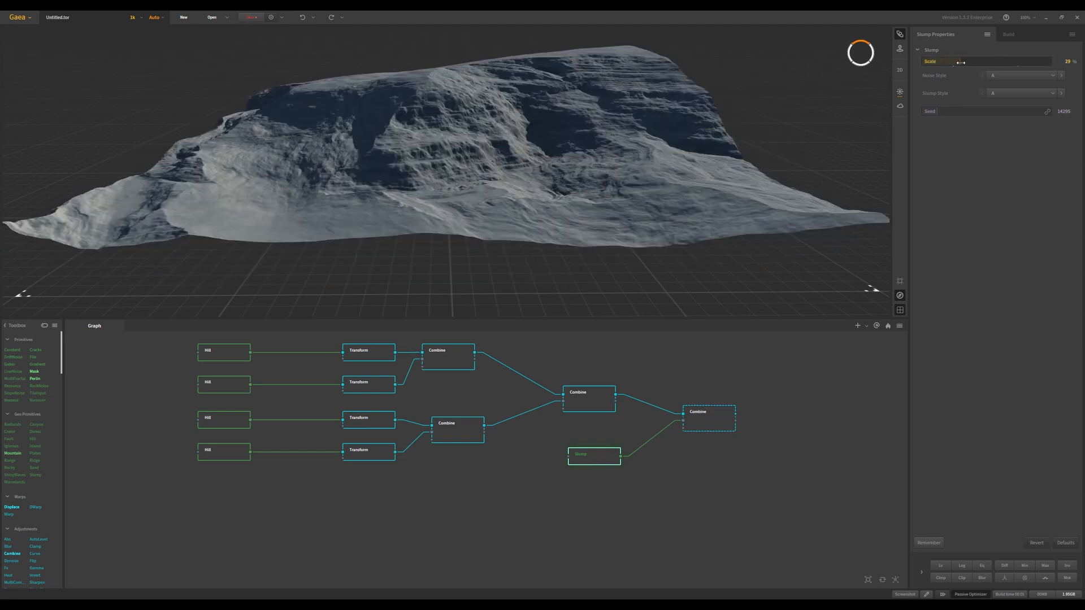
{"action": "key", "text": "Delete"}
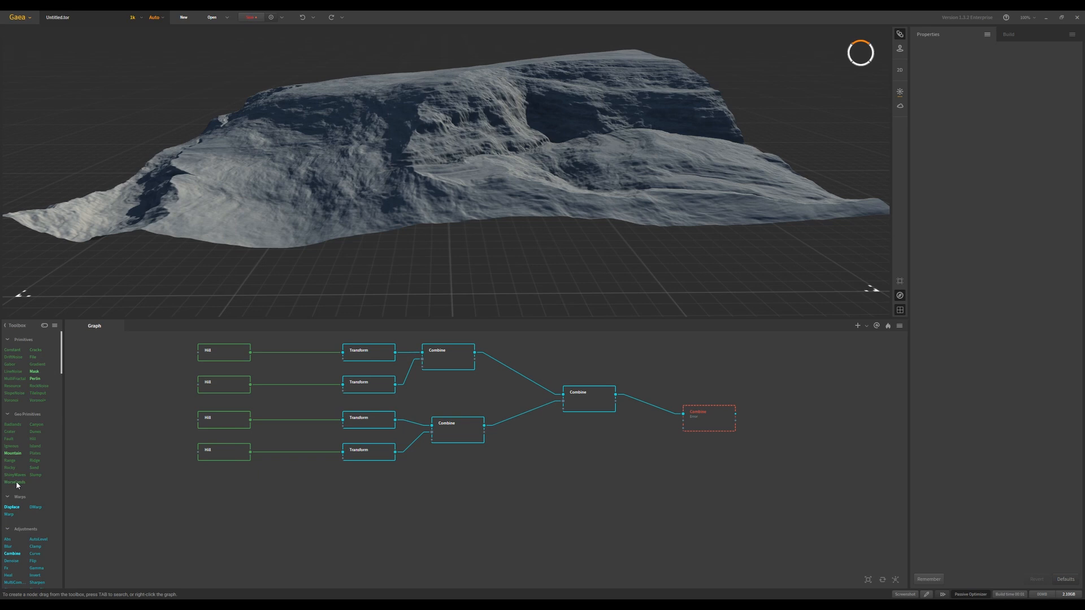
Step: Add a Worselands node, connect it to the last Combine's second input and set its scale to 55%
{"action": "mouse_move", "coordinate": [17, 485]}
{"action": "left_click_drag", "start_coordinate": [17, 485], "coordinate": [684, 421]}
{"action": "left_click", "coordinate": [635, 463]}
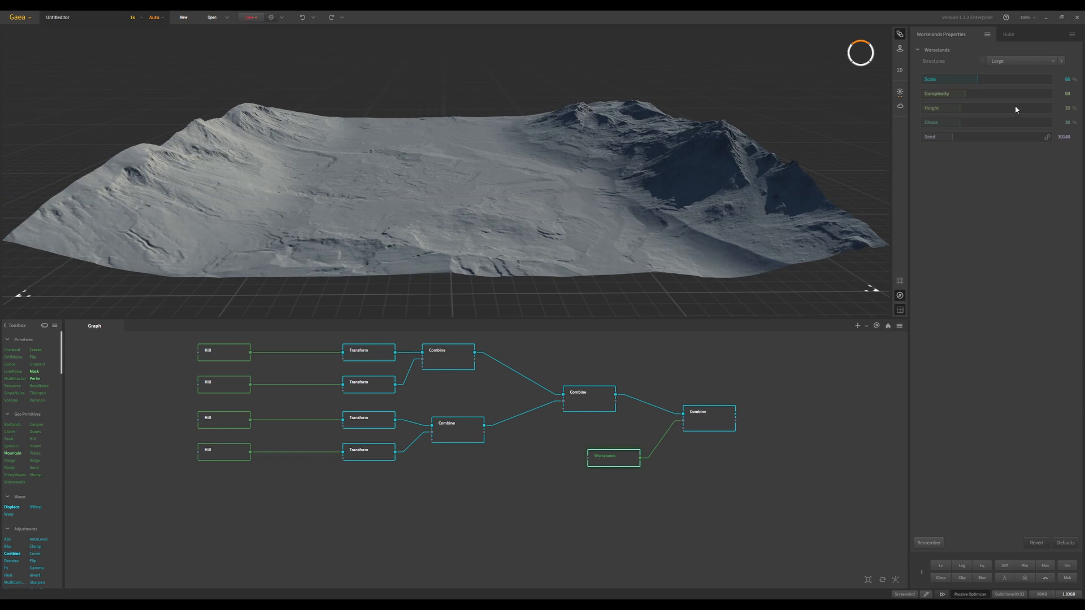
{"action": "left_click_drag", "start_coordinate": [976, 80], "coordinate": [968, 79]}
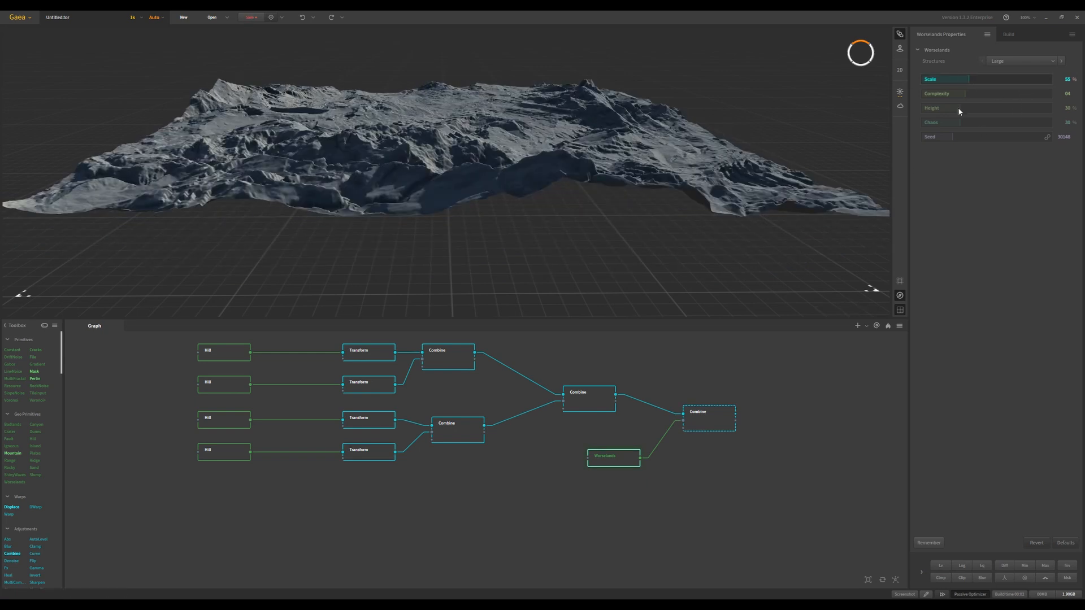
Step: Set the last Combine node's ratio to 50% and the preview resolution to 2k
{"action": "left_click", "coordinate": [730, 416]}
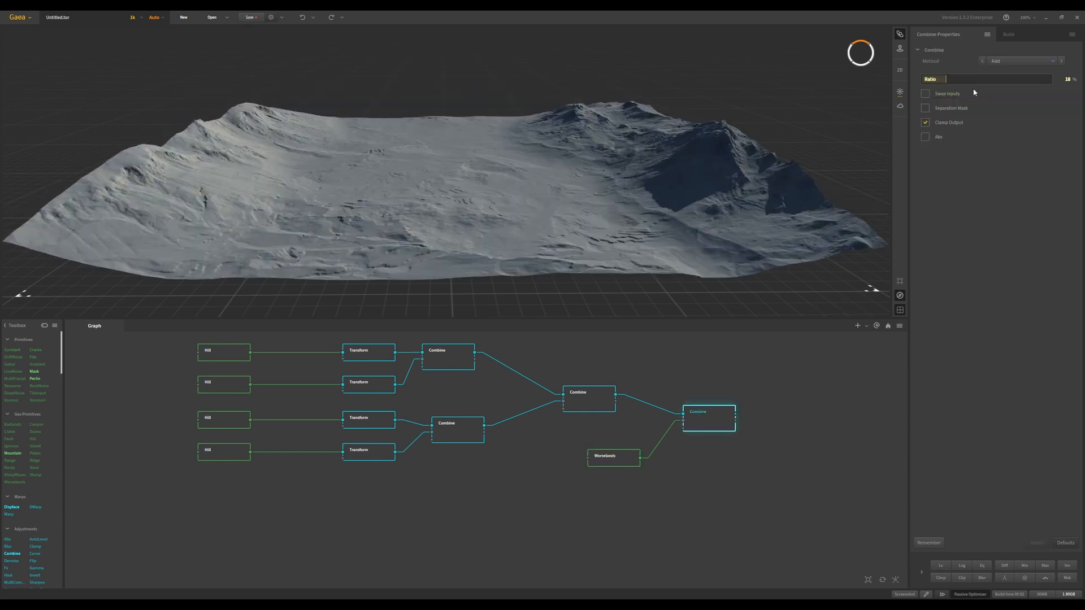
{"action": "left_click_drag", "start_coordinate": [945, 79], "coordinate": [986, 76]}
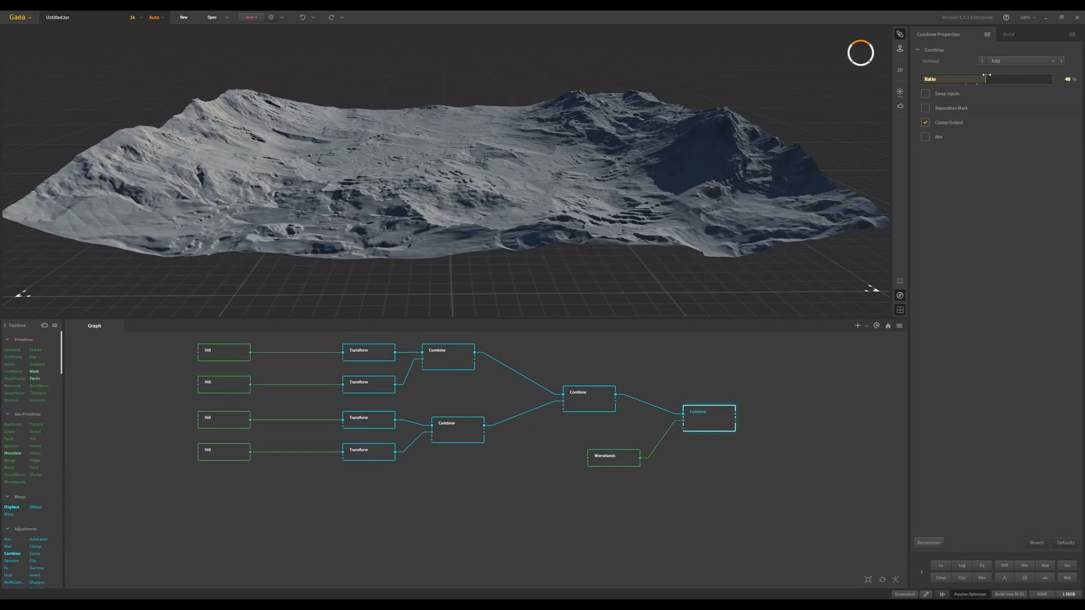
{"action": "scroll", "coordinate": [460, 151], "scroll_direction": "up", "scroll_amount": 5}
{"action": "scroll", "coordinate": [455, 172], "scroll_direction": "down", "scroll_amount": 3}
{"action": "scroll", "coordinate": [455, 172], "scroll_direction": "down", "scroll_amount": 6}
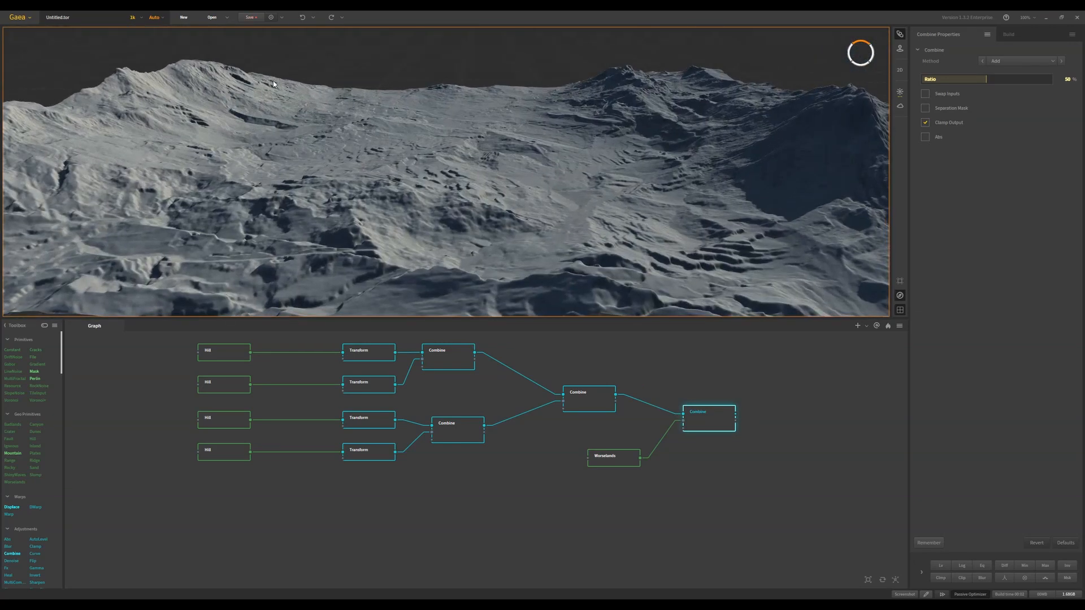
{"action": "left_click_drag", "start_coordinate": [274, 84], "coordinate": [453, 173]}
{"action": "scroll", "coordinate": [343, 147], "scroll_direction": "down", "scroll_amount": 2}
{"action": "scroll", "coordinate": [482, 156], "scroll_direction": "down", "scroll_amount": 6}
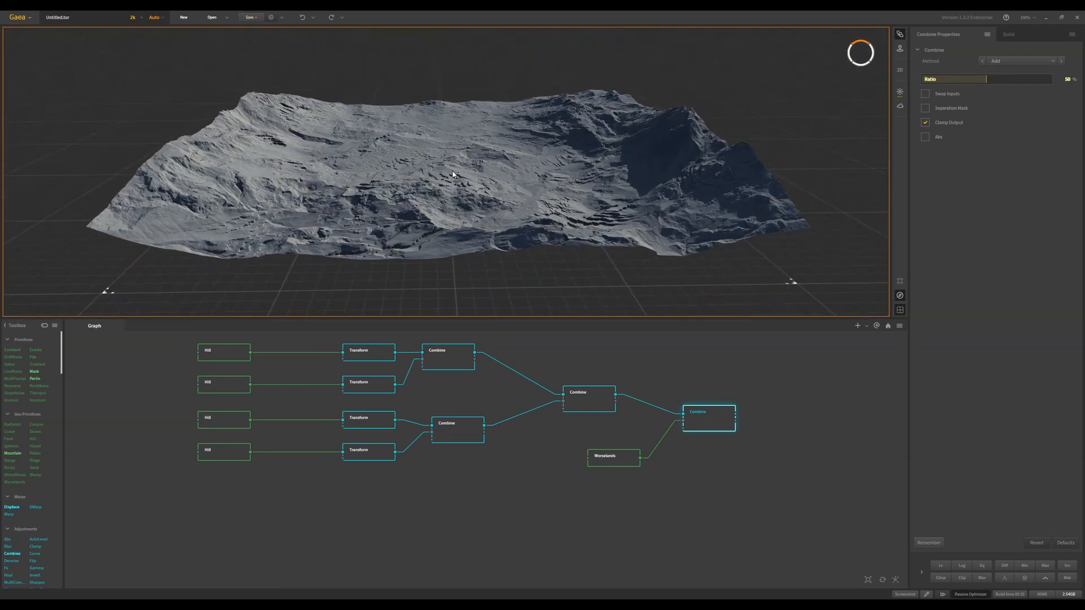
Step: Change the Worselands node's seed to a slightly higher value and inspect the new terrain shape
{"action": "left_click", "coordinate": [613, 454]}
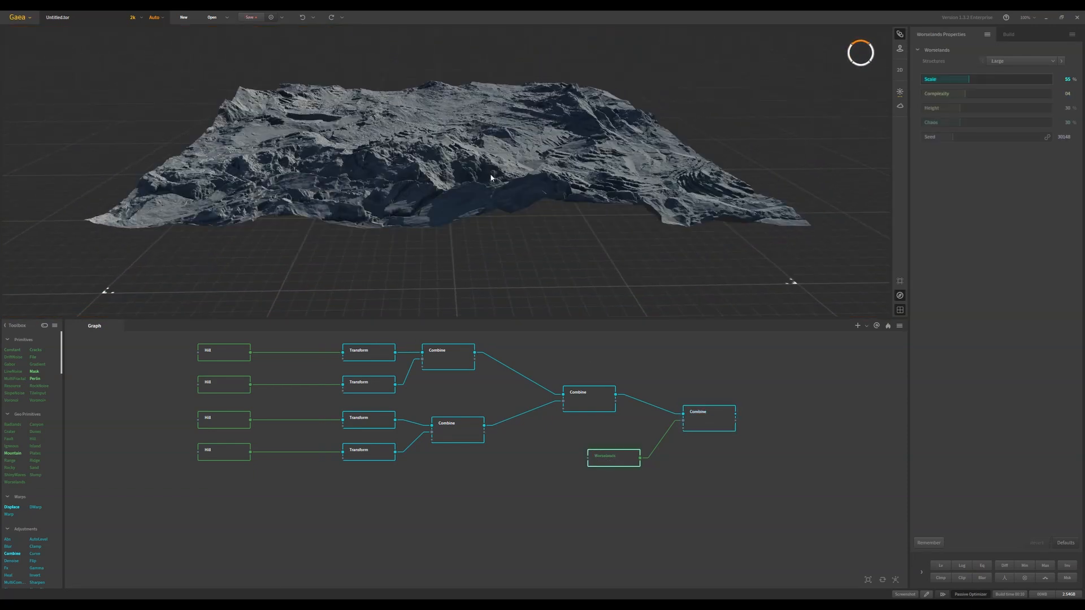
{"action": "scroll", "coordinate": [449, 155], "scroll_direction": "down", "scroll_amount": 3}
{"action": "left_click_drag", "start_coordinate": [449, 155], "coordinate": [440, 147]}
{"action": "left_click", "coordinate": [955, 137]}
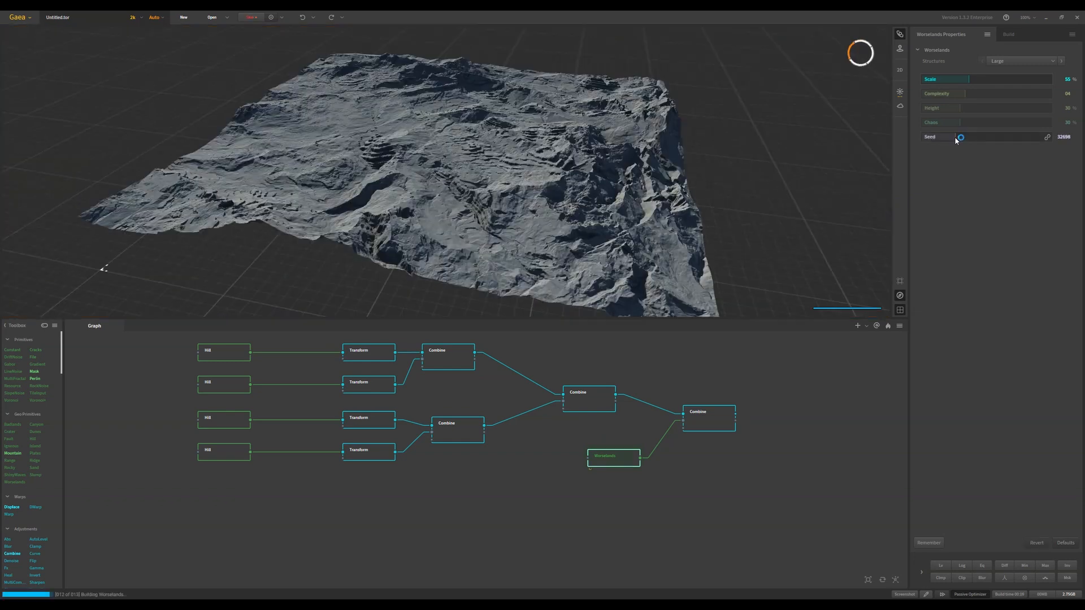
{"action": "left_click_drag", "start_coordinate": [453, 165], "coordinate": [310, 144]}
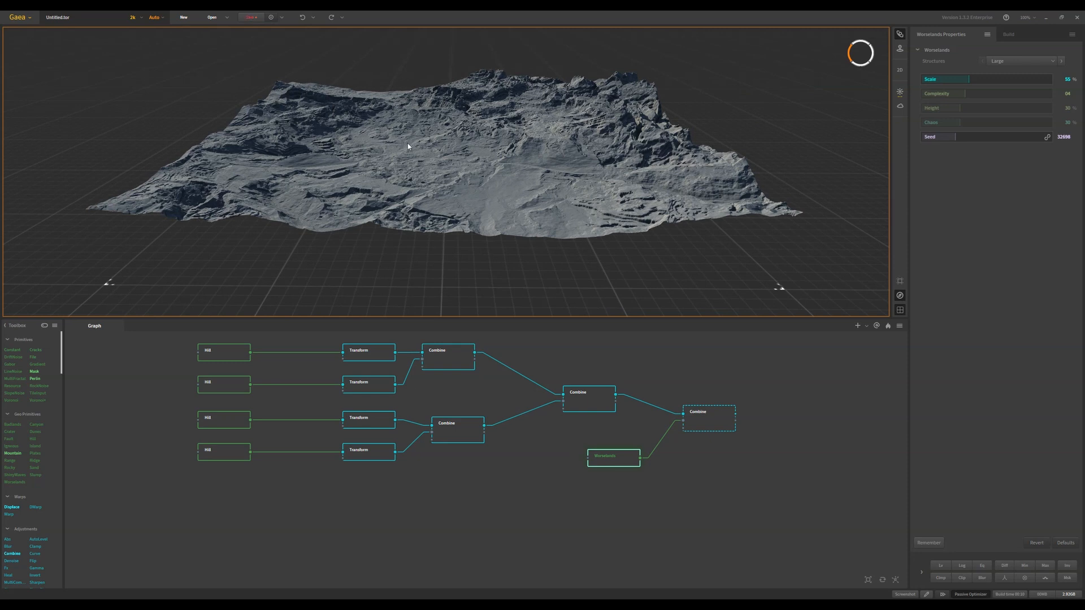
{"action": "scroll", "coordinate": [526, 148], "scroll_direction": "up", "scroll_amount": 2}
{"action": "left_click_drag", "start_coordinate": [525, 148], "coordinate": [486, 131]}
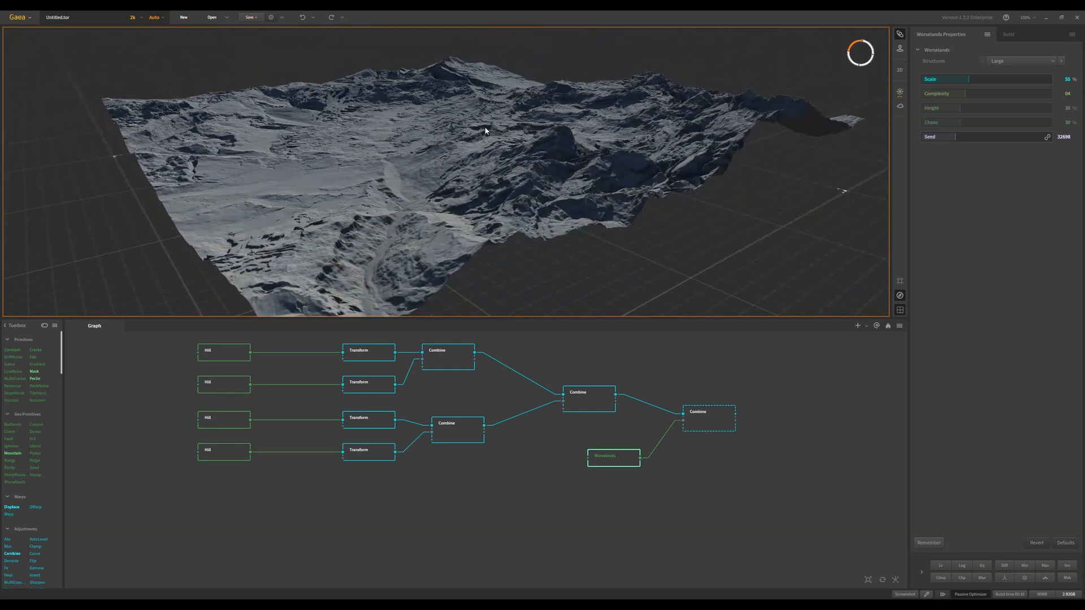
Step: Reduce the last Combine node's ratio to 32% and inspect the blended terrain
{"action": "left_click", "coordinate": [718, 419]}
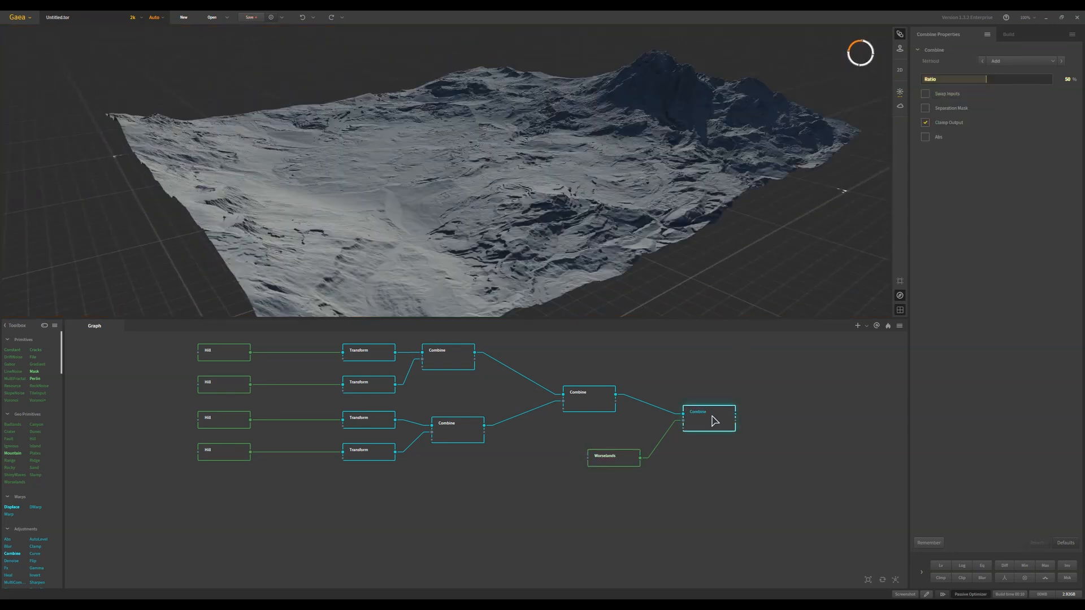
{"action": "left_click_drag", "start_coordinate": [554, 189], "coordinate": [545, 179]}
{"action": "left_click", "coordinate": [985, 81]}
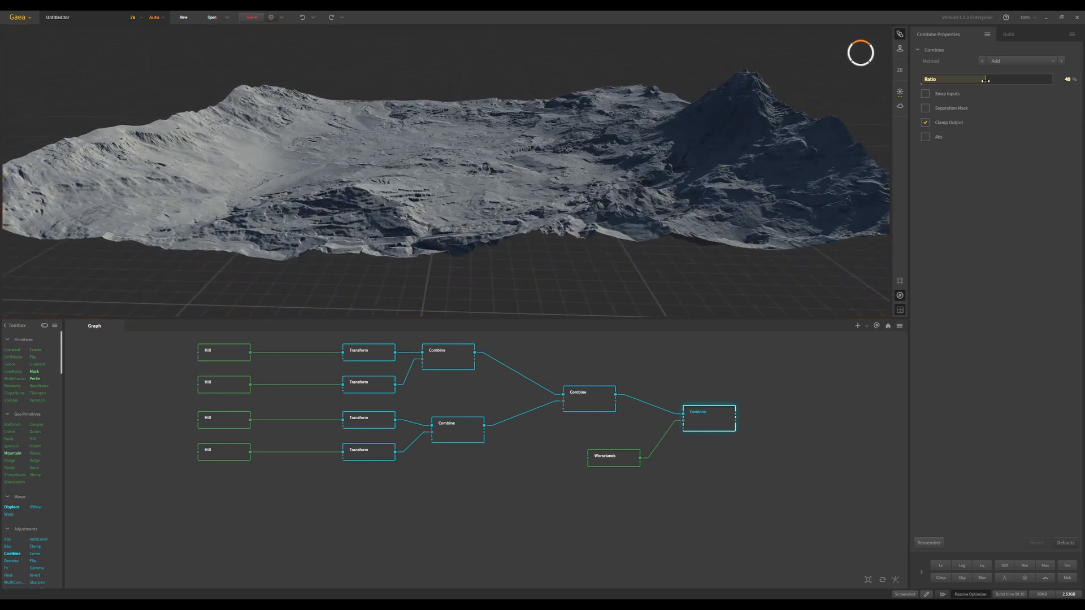
{"action": "left_click_drag", "start_coordinate": [984, 81], "coordinate": [963, 81]}
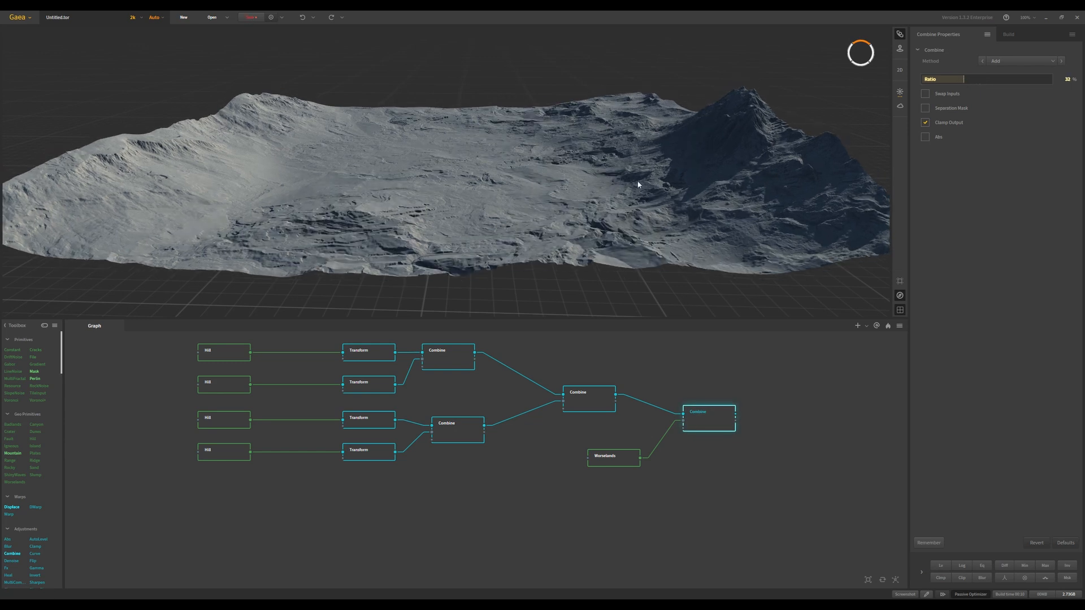
{"action": "scroll", "coordinate": [485, 184], "scroll_direction": "down", "scroll_amount": 3}
{"action": "left_click_drag", "start_coordinate": [496, 206], "coordinate": [495, 254]}
{"action": "scroll", "coordinate": [491, 169], "scroll_direction": "up", "scroll_amount": 3}
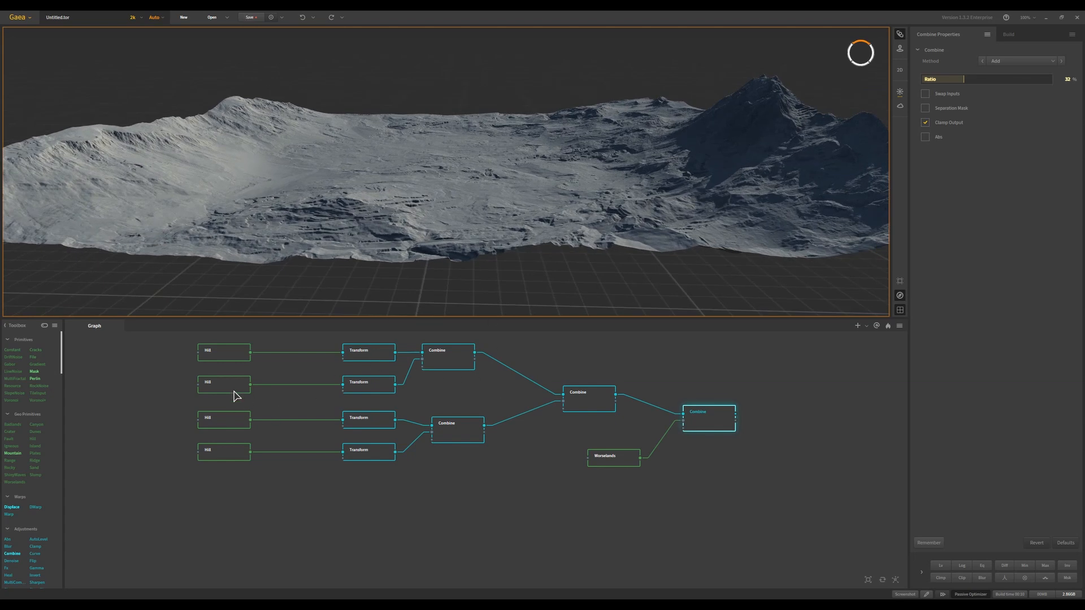
Step: Set the first Hill's Transform scale to 118% and the second Hill's to 113%, and preview the Combine that merges all Hills
{"action": "left_click", "coordinate": [377, 384]}
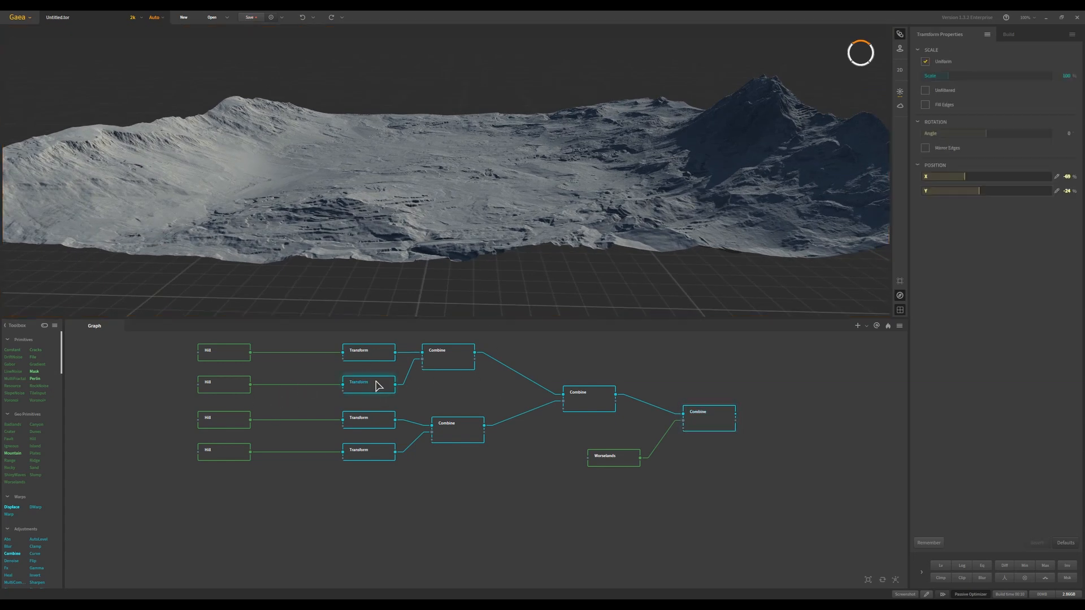
{"action": "left_click", "coordinate": [360, 428]}
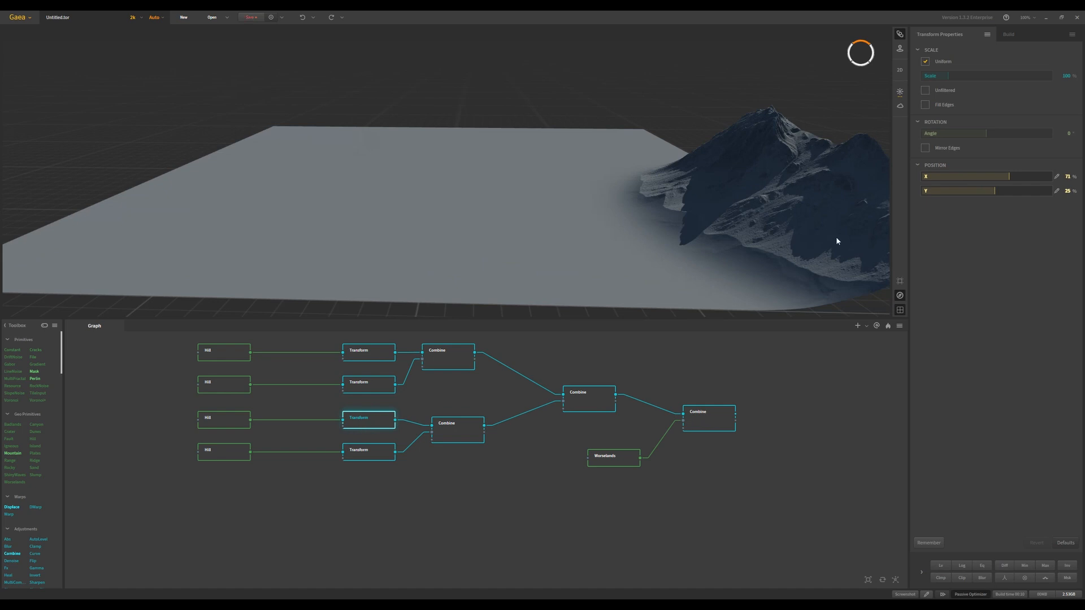
{"action": "left_click", "coordinate": [702, 425]}
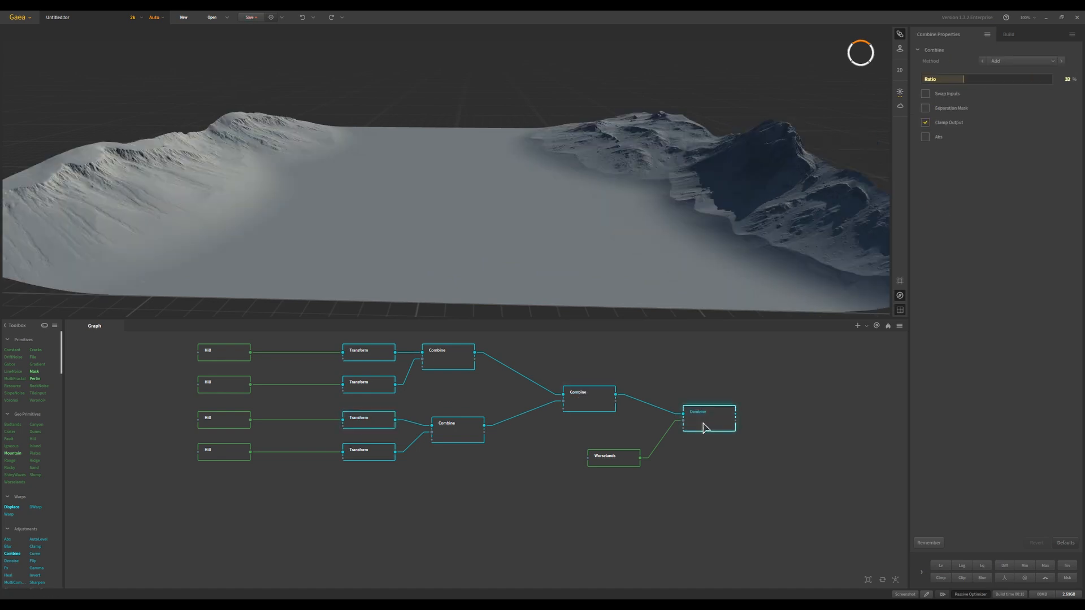
{"action": "left_click", "coordinate": [230, 358]}
{"action": "left_click", "coordinate": [374, 359]}
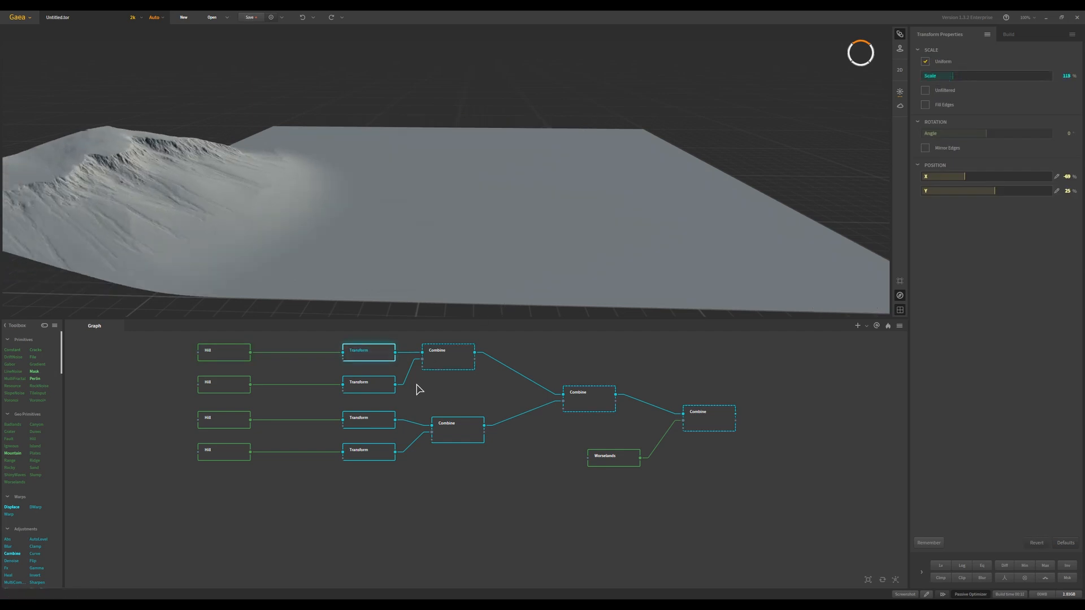
{"action": "left_click", "coordinate": [390, 387]}
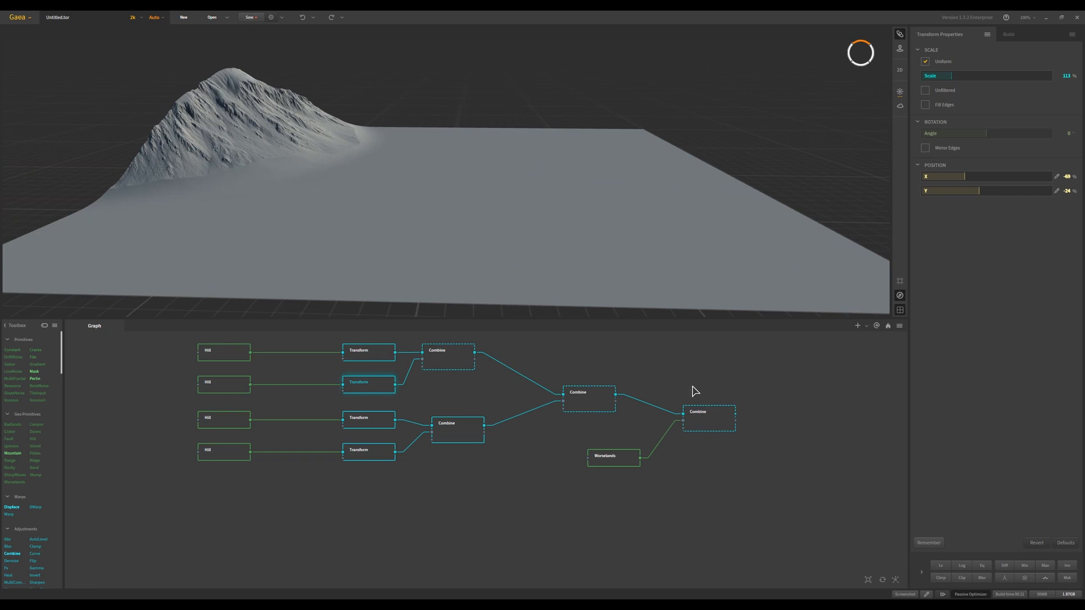
{"action": "left_click", "coordinate": [603, 407]}
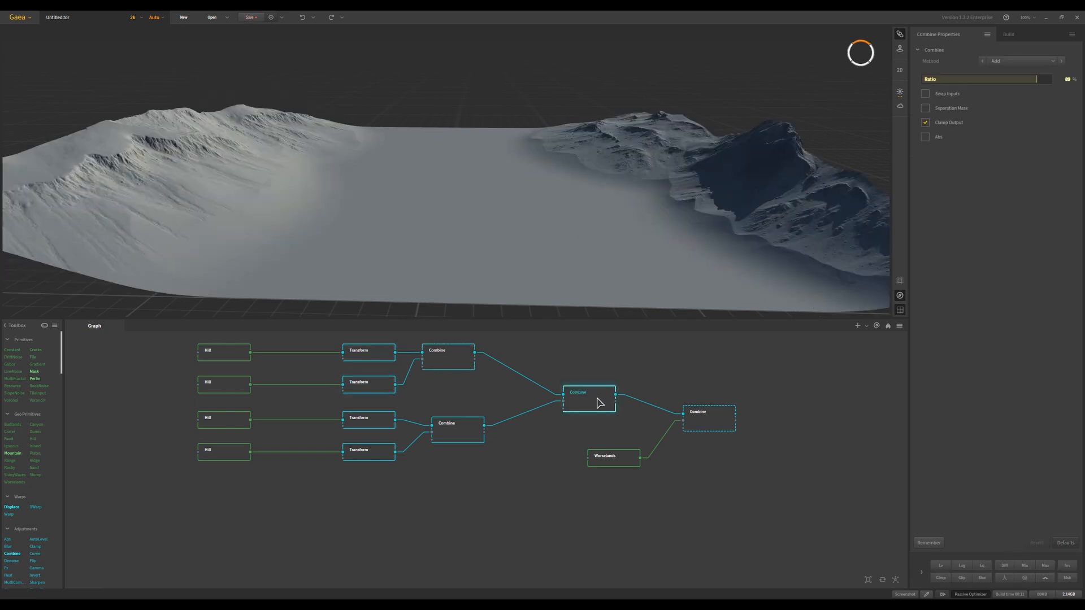
Step: Try a ratio of 28% on the last Combine node
{"action": "scroll", "coordinate": [566, 238], "scroll_direction": "down", "scroll_amount": 3}
{"action": "scroll", "coordinate": [566, 238], "scroll_direction": "up", "scroll_amount": 2}
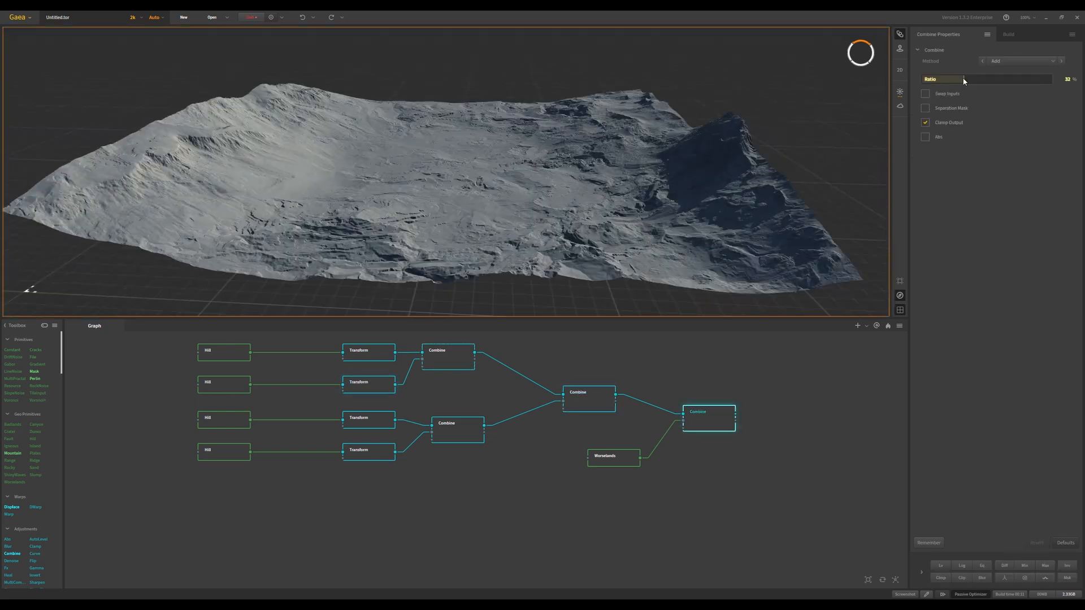
{"action": "left_click_drag", "start_coordinate": [964, 80], "coordinate": [958, 79]}
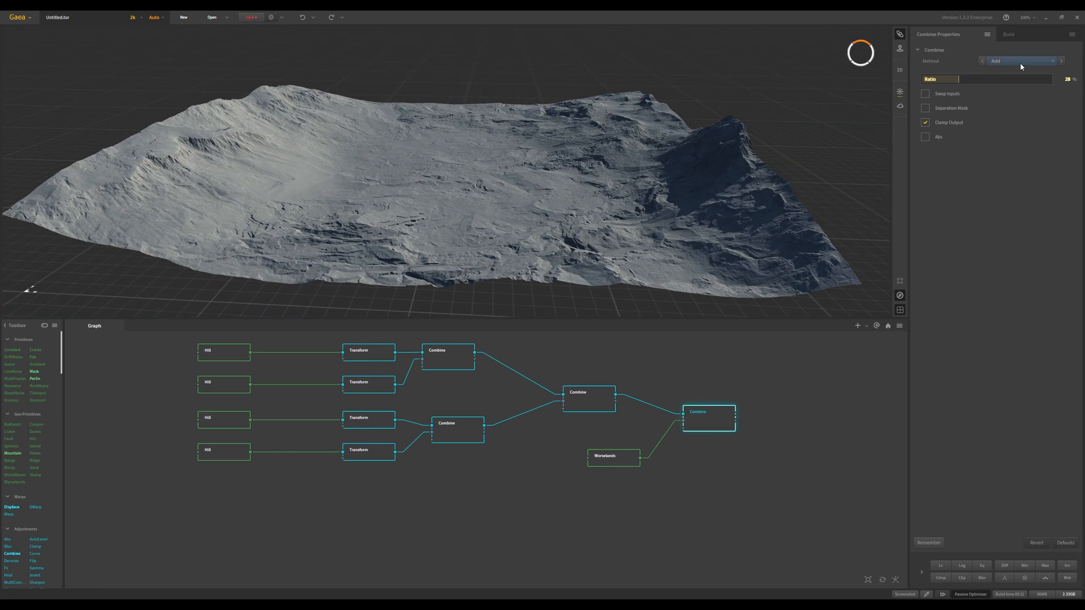
Step: Try the Blend method on the last Combine node with its ratio set to 10%
{"action": "left_click", "coordinate": [1017, 61]}
{"action": "left_click", "coordinate": [1005, 68]}
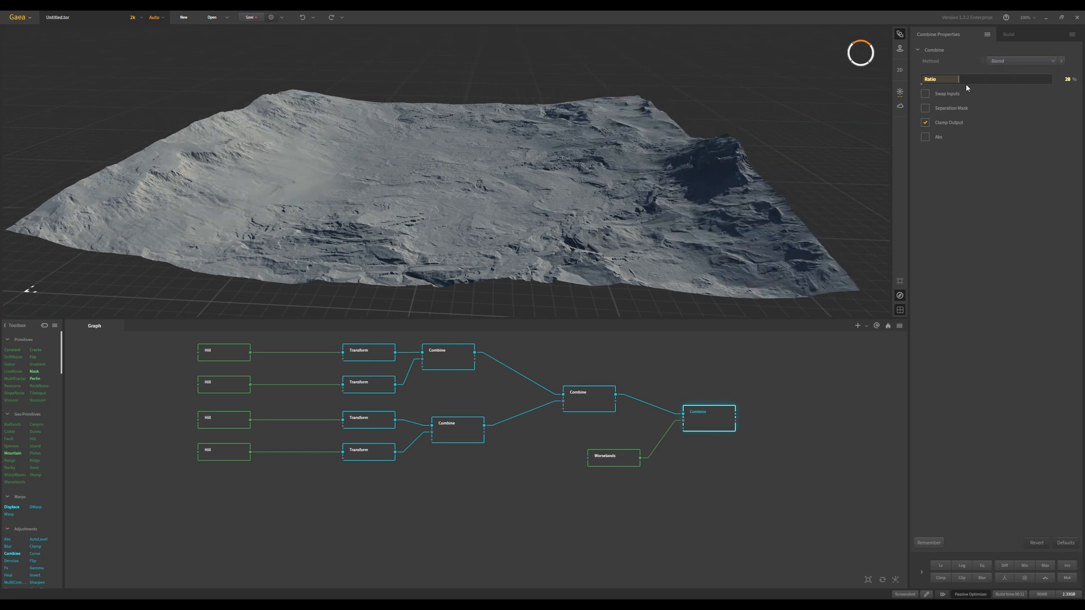
{"action": "left_click_drag", "start_coordinate": [959, 78], "coordinate": [934, 79]}
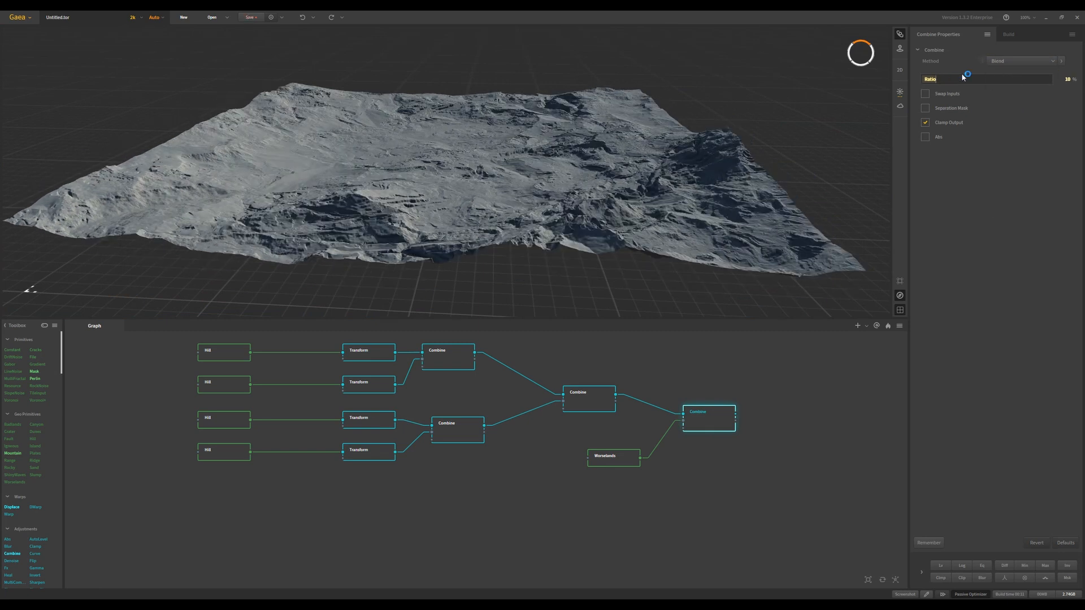
Step: Try the Multiply method on the last Combine node with a ratio of 15%
{"action": "left_click", "coordinate": [1017, 61]}
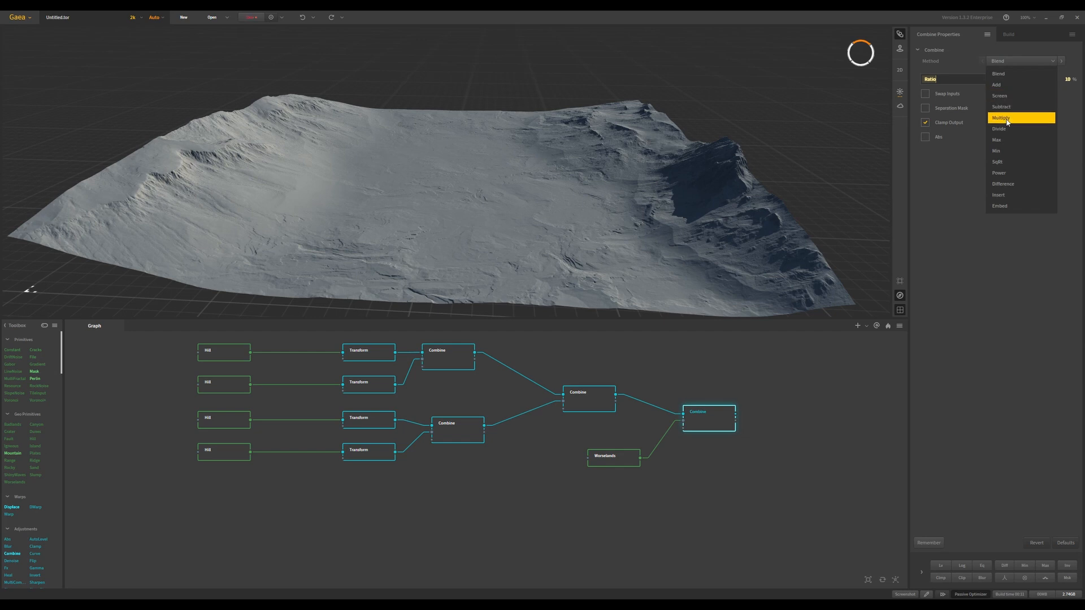
{"action": "left_click", "coordinate": [1012, 112]}
{"action": "left_click", "coordinate": [962, 79]}
{"action": "left_click_drag", "start_coordinate": [962, 78], "coordinate": [943, 78]}
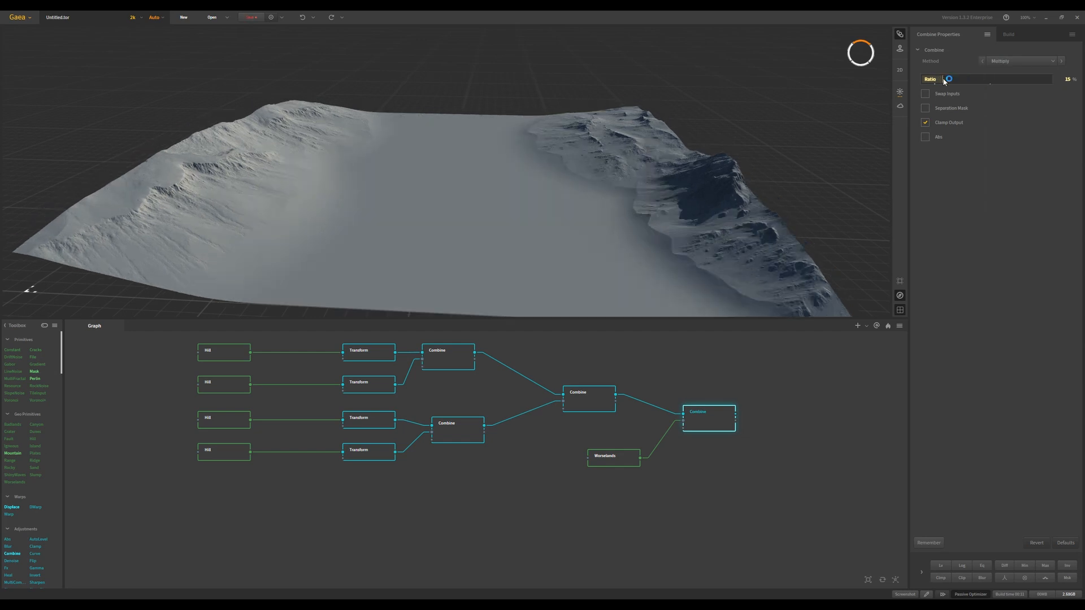
Step: Try the Subtract and Power methods on the last Combine node
{"action": "left_click", "coordinate": [1011, 61]}
{"action": "left_click", "coordinate": [1012, 108]}
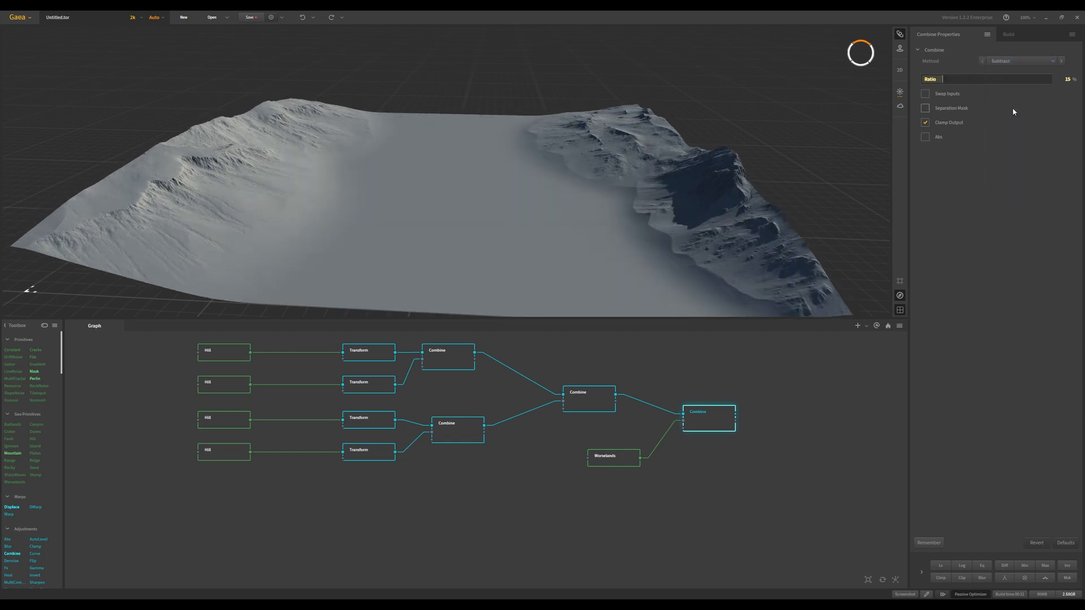
{"action": "left_click", "coordinate": [1015, 63]}
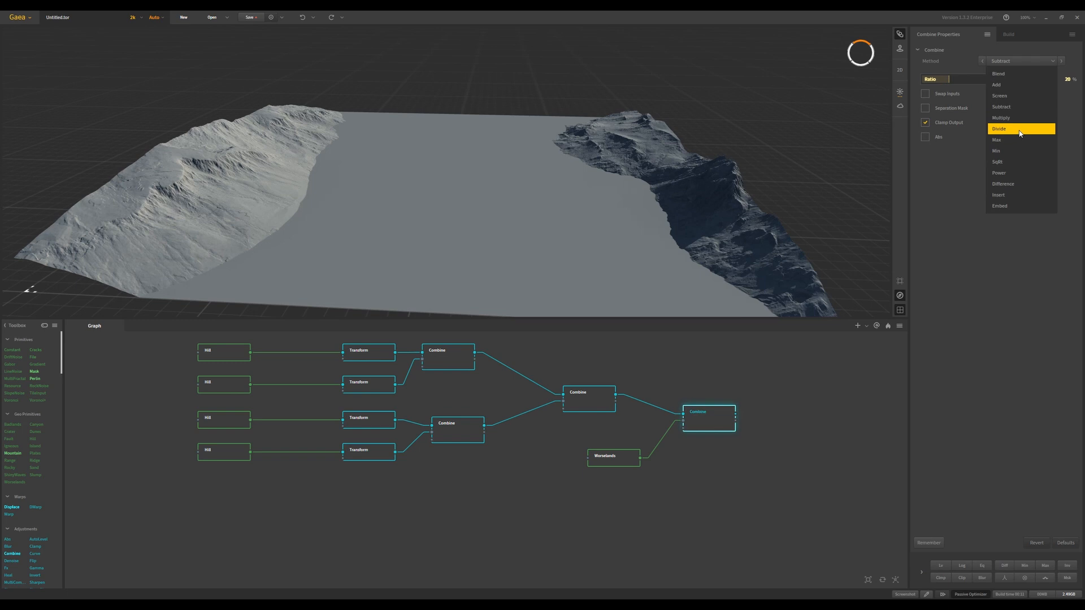
{"action": "left_click", "coordinate": [999, 172]}
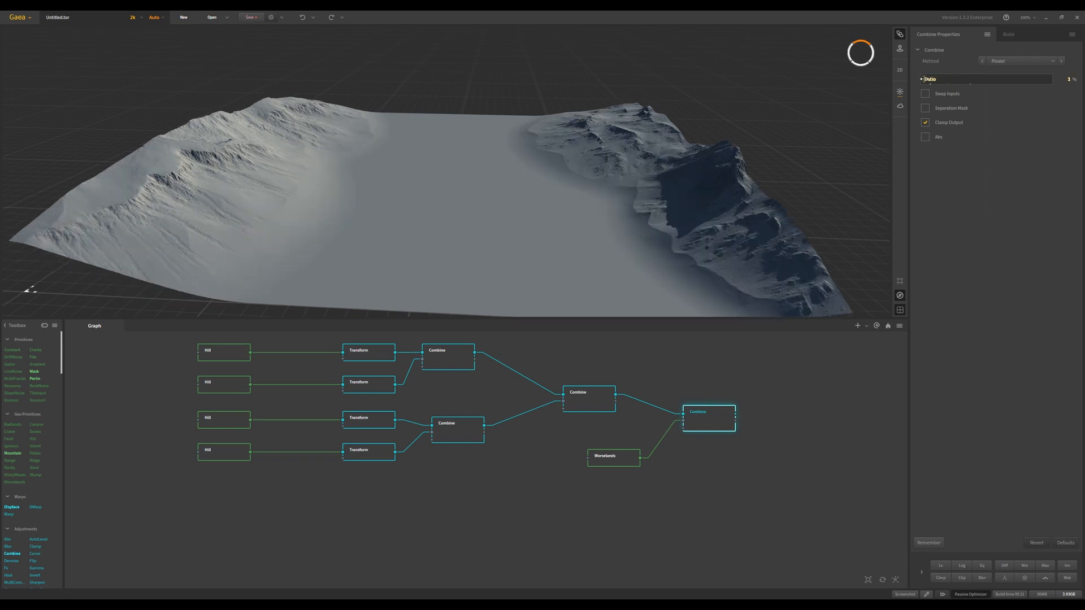
Step: Return the last Combine node's method to Add, set its ratio to 35%, and inspect the blended terrain
{"action": "left_click", "coordinate": [1012, 61]}
{"action": "left_click", "coordinate": [998, 70]}
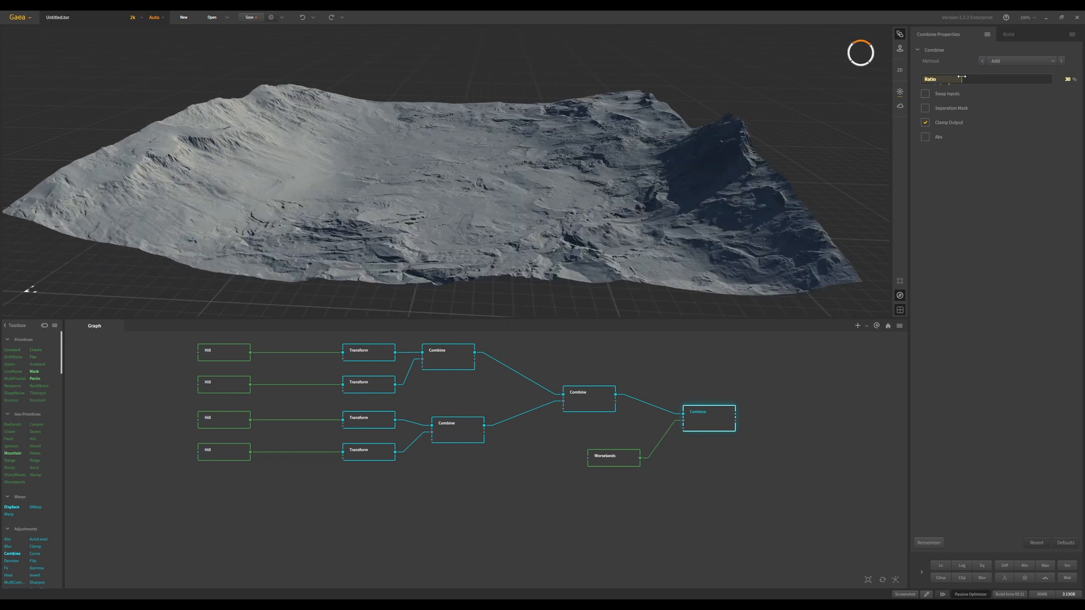
{"action": "left_click_drag", "start_coordinate": [962, 77], "coordinate": [968, 76]}
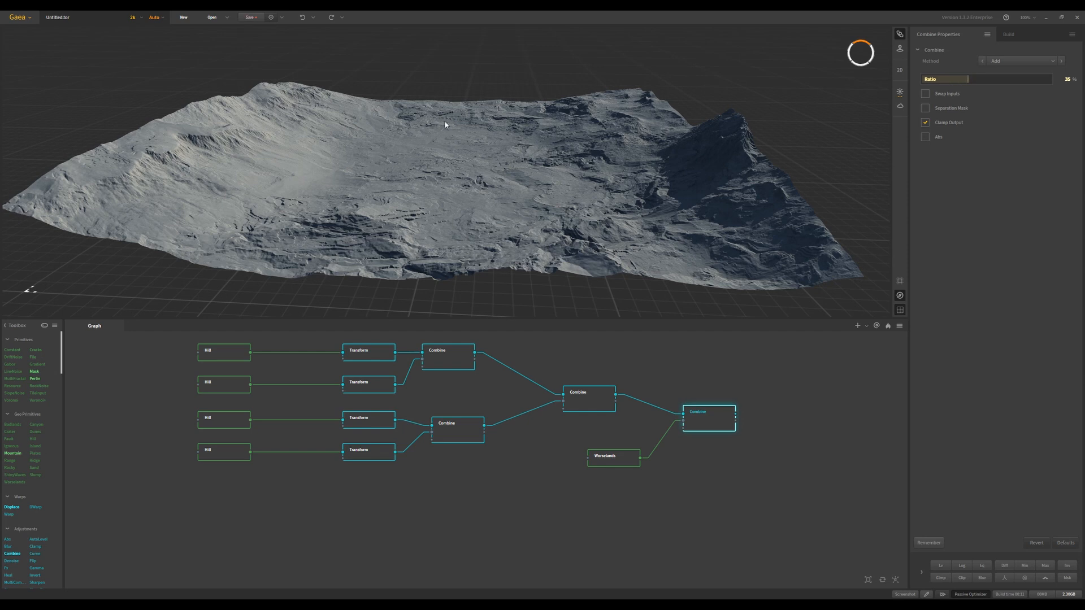
{"action": "left_click_drag", "start_coordinate": [445, 125], "coordinate": [521, 133]}
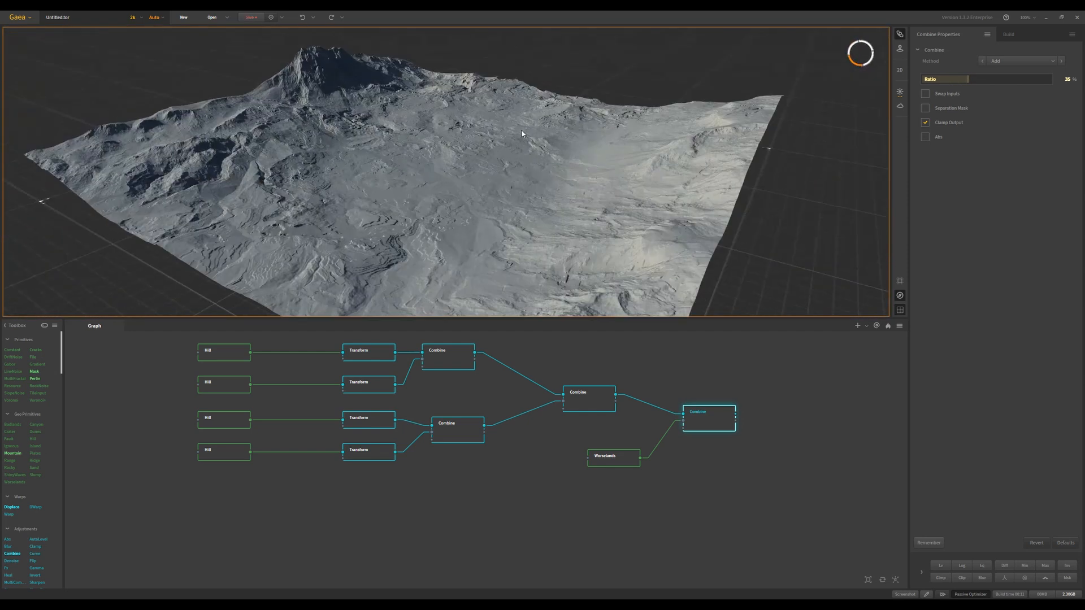
Step: Check the lower Hills' Transforms against the final Combine, and slightly increase the scale of the second Hill's Transform
{"action": "left_click", "coordinate": [376, 418]}
{"action": "left_click", "coordinate": [375, 453]}
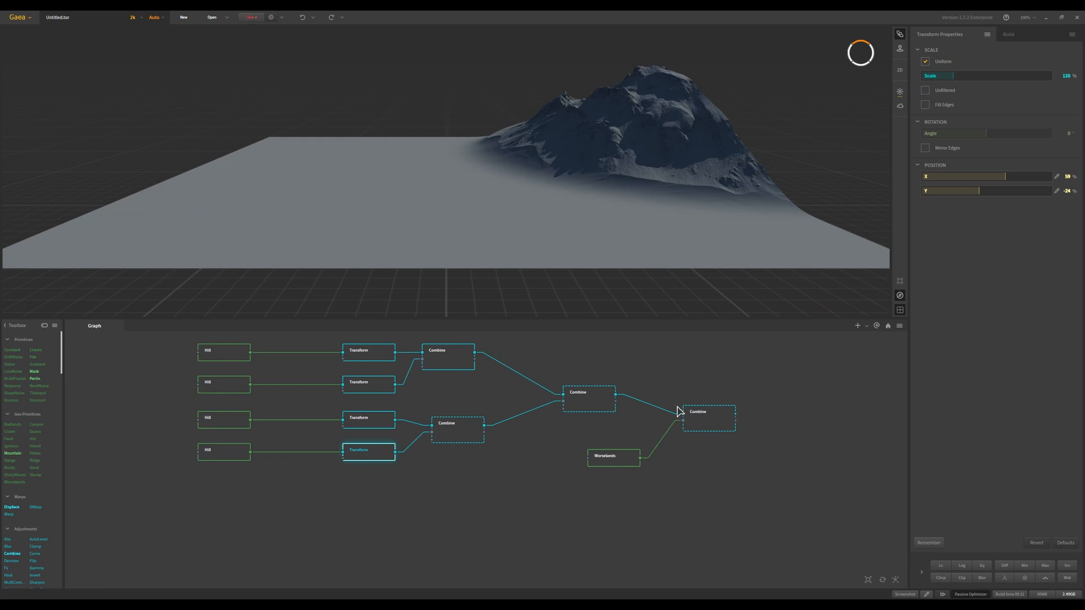
{"action": "left_click", "coordinate": [709, 414]}
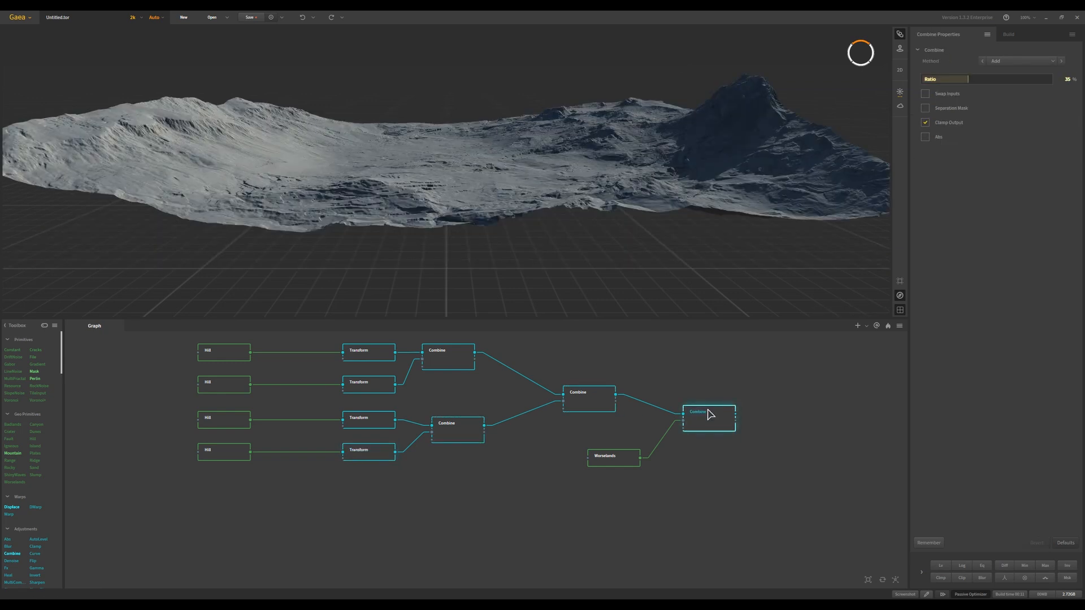
{"action": "left_click", "coordinate": [375, 422]}
{"action": "left_click", "coordinate": [364, 393]}
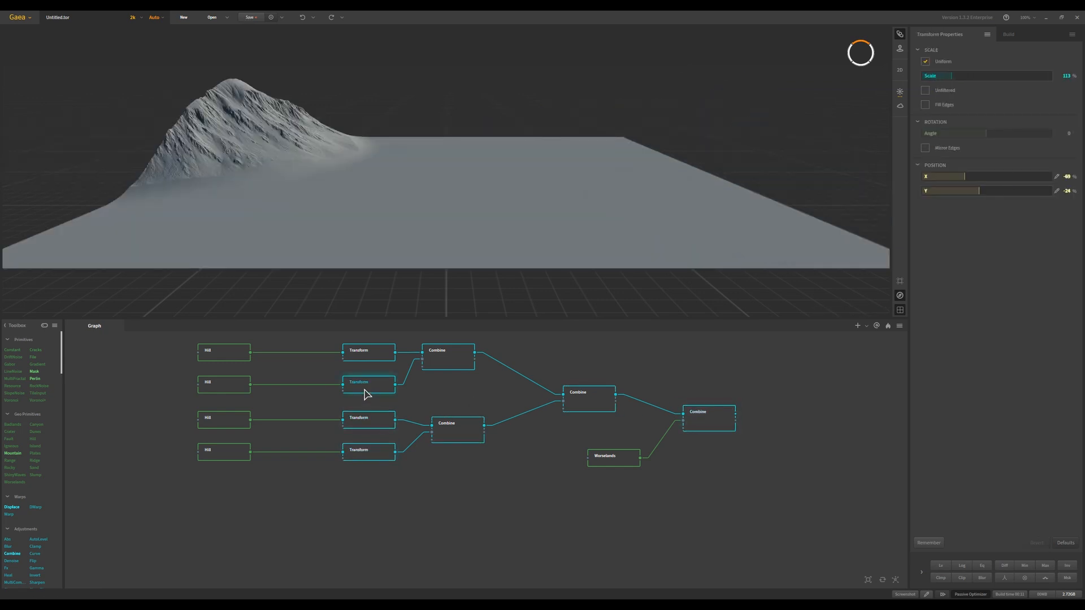
{"action": "left_click_drag", "start_coordinate": [950, 77], "coordinate": [958, 79]}
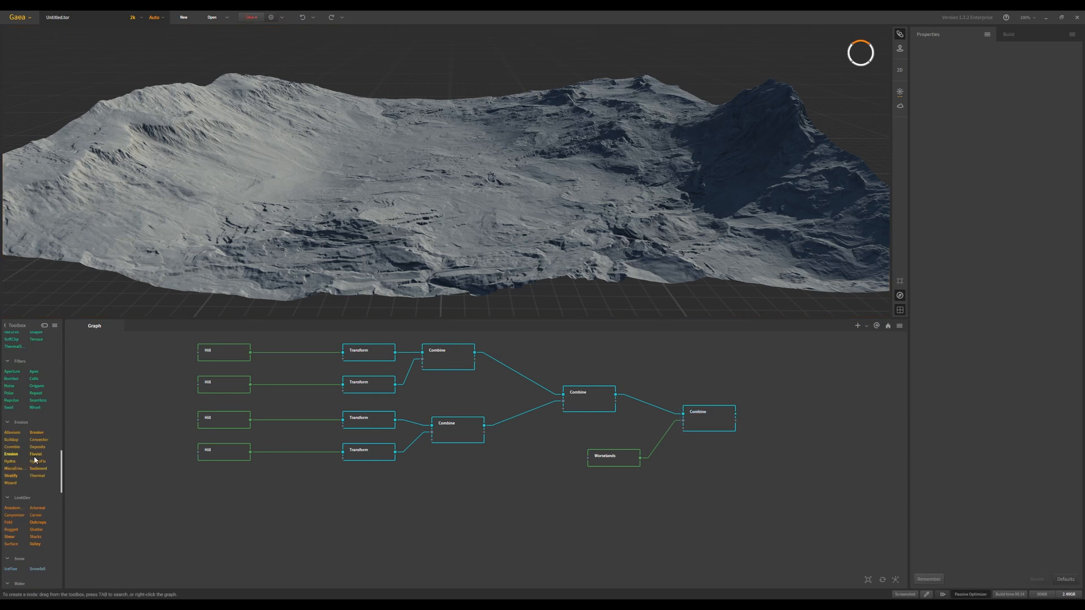
Step: Add a Thermal erosion node after the last Combine and feed the Combine's output into it
{"action": "mouse_move", "coordinate": [40, 452]}
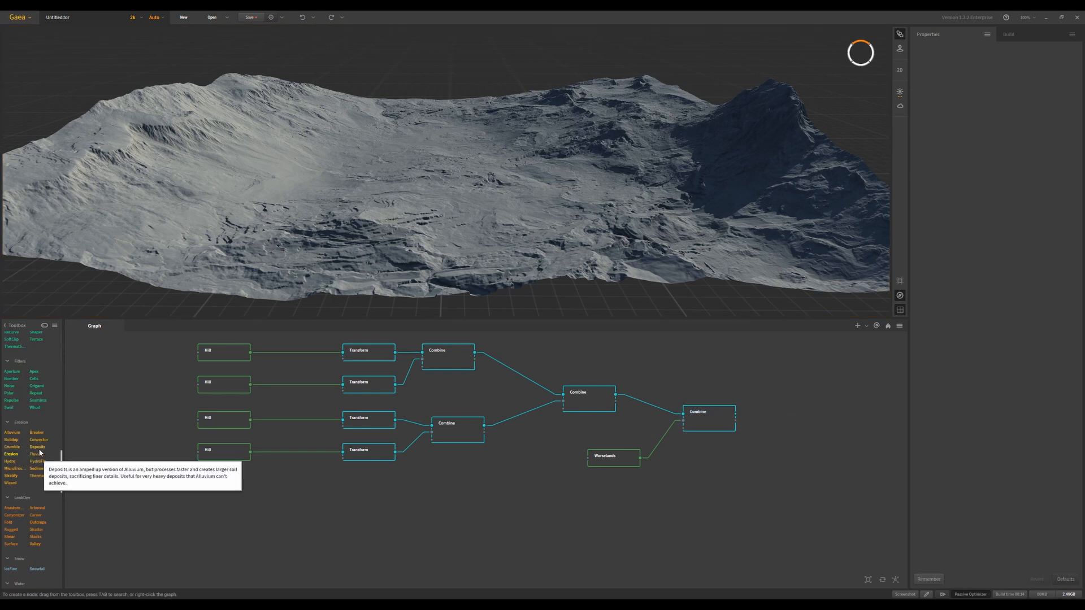
{"action": "mouse_move", "coordinate": [39, 479]}
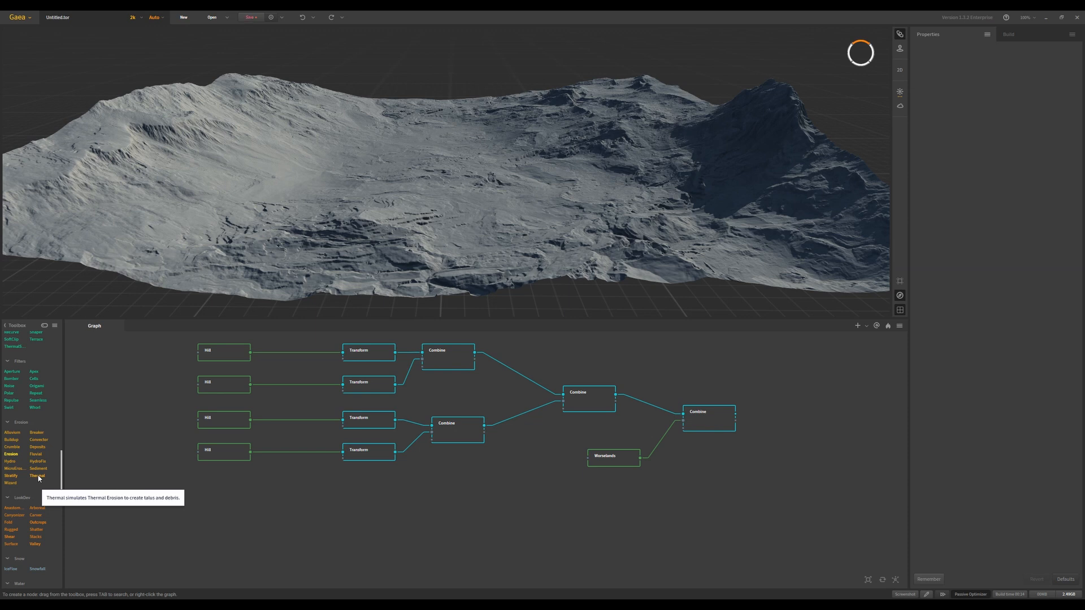
{"action": "left_click_drag", "start_coordinate": [39, 479], "coordinate": [764, 433]}
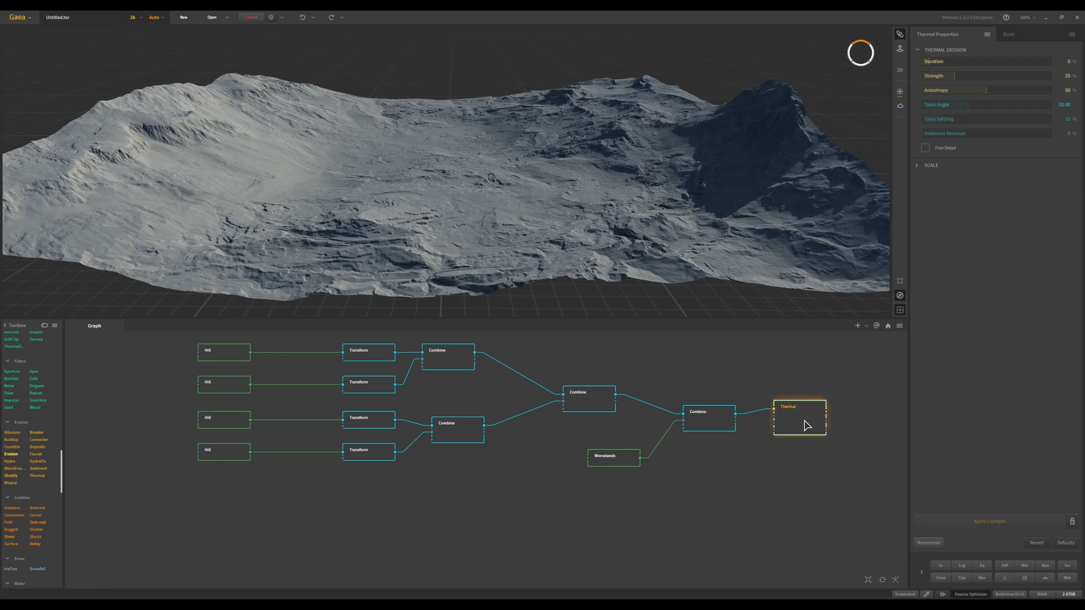
Step: Set the Thermal node's strength to 66% and duration to 16%, and apply the changes
{"action": "left_click_drag", "start_coordinate": [953, 77], "coordinate": [1006, 77]}
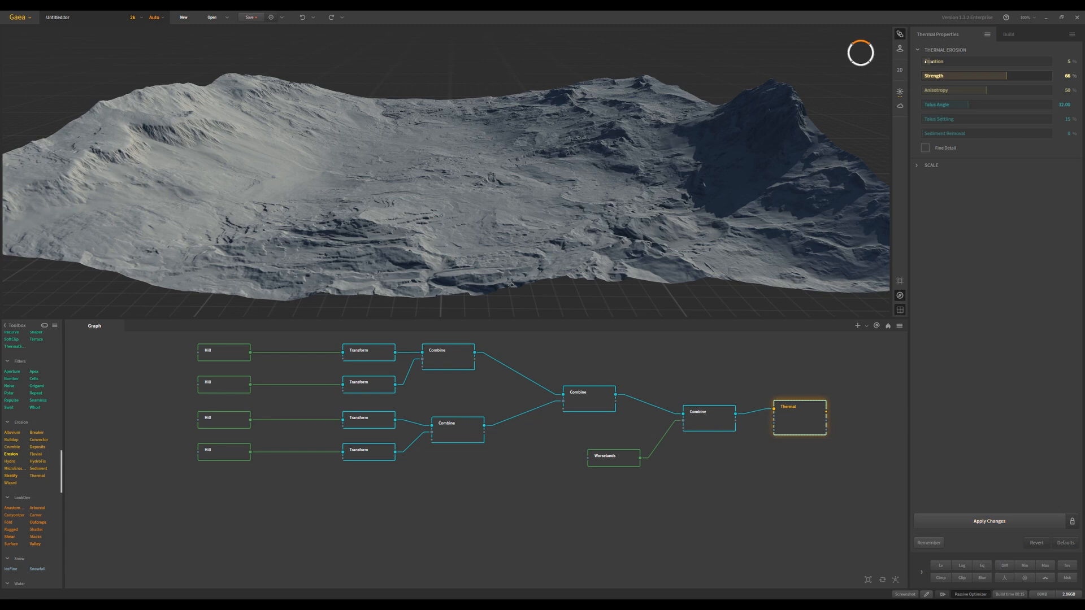
{"action": "left_click_drag", "start_coordinate": [928, 61], "coordinate": [944, 61]}
{"action": "left_click", "coordinate": [989, 521]}
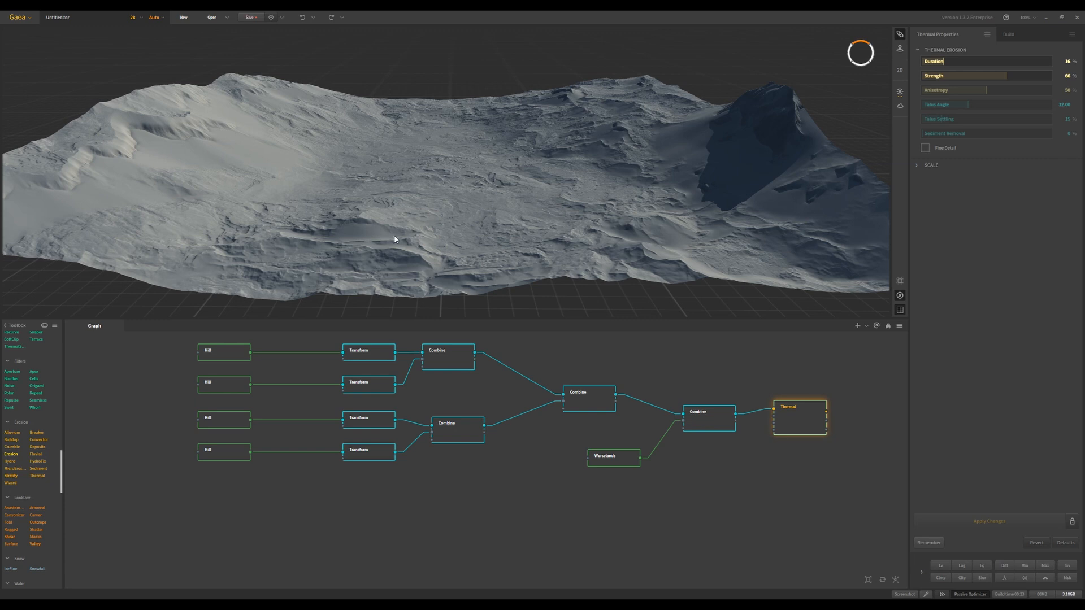
Step: Examine the thermally eroded terrain up close and from several angles, including the valley floor and both hillsides
{"action": "scroll", "coordinate": [455, 187], "scroll_direction": "down", "scroll_amount": 5}
{"action": "scroll", "coordinate": [464, 226], "scroll_direction": "up", "scroll_amount": 8}
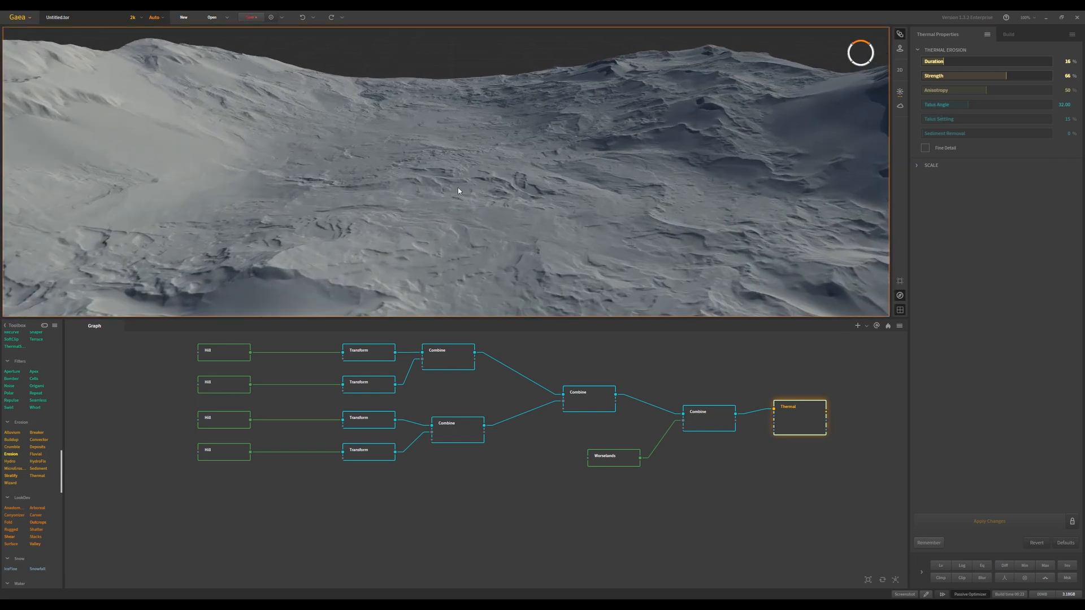
{"action": "left_click_drag", "start_coordinate": [460, 188], "coordinate": [359, 223]}
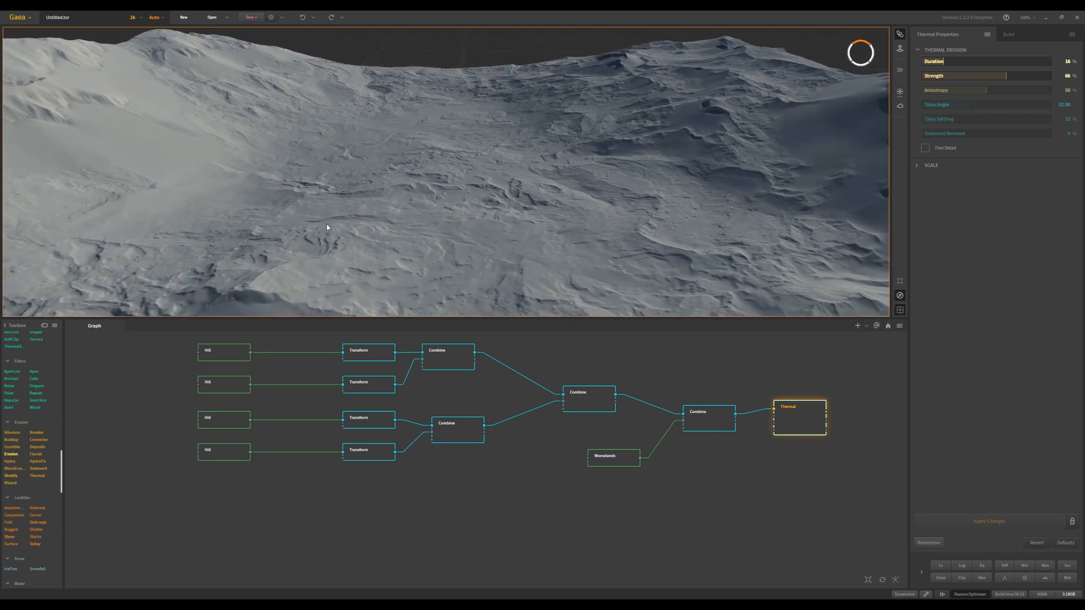
{"action": "left_click_drag", "start_coordinate": [529, 253], "coordinate": [510, 228]}
{"action": "scroll", "coordinate": [507, 226], "scroll_direction": "down", "scroll_amount": 5}
{"action": "scroll", "coordinate": [503, 226], "scroll_direction": "down", "scroll_amount": 5}
{"action": "scroll", "coordinate": [493, 198], "scroll_direction": "up", "scroll_amount": 6}
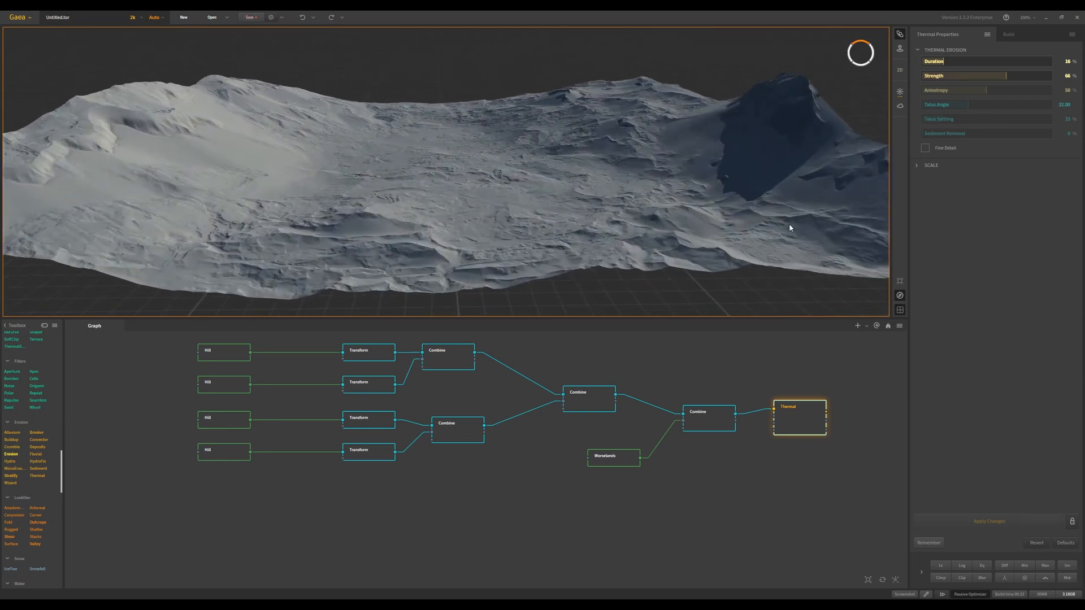
{"action": "scroll", "coordinate": [497, 152], "scroll_direction": "down", "scroll_amount": 2}
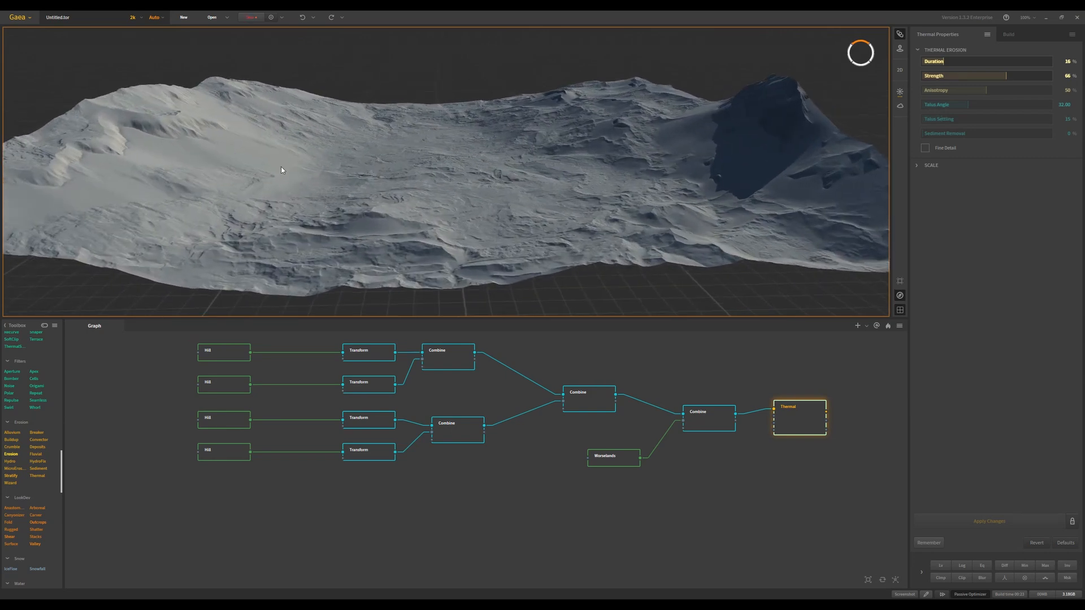
{"action": "left_click_drag", "start_coordinate": [281, 170], "coordinate": [302, 184]}
{"action": "scroll", "coordinate": [300, 189], "scroll_direction": "up", "scroll_amount": 5}
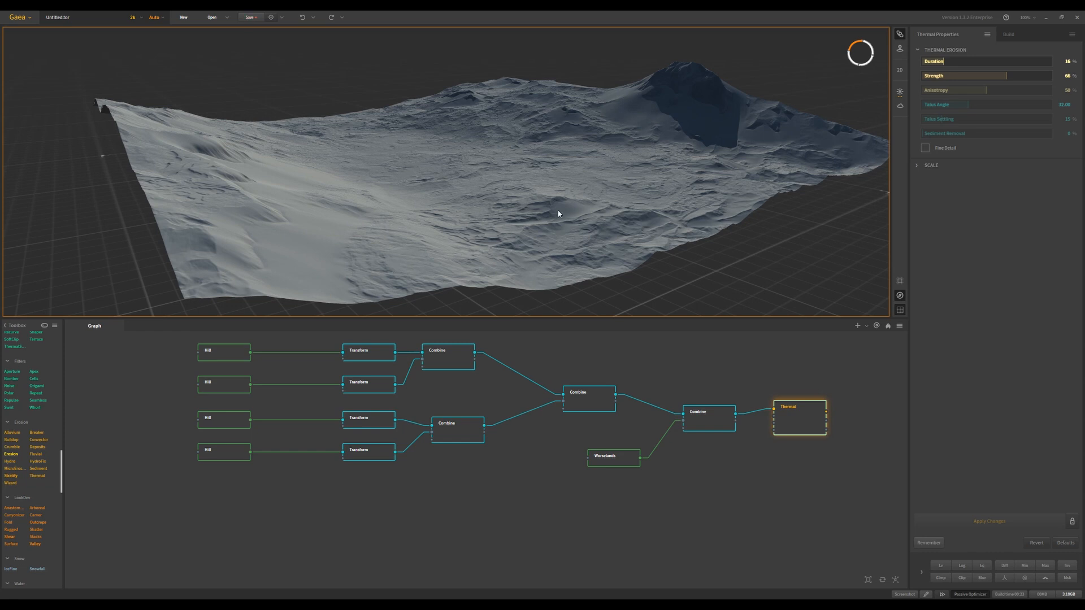
{"action": "left_click_drag", "start_coordinate": [558, 213], "coordinate": [487, 148]}
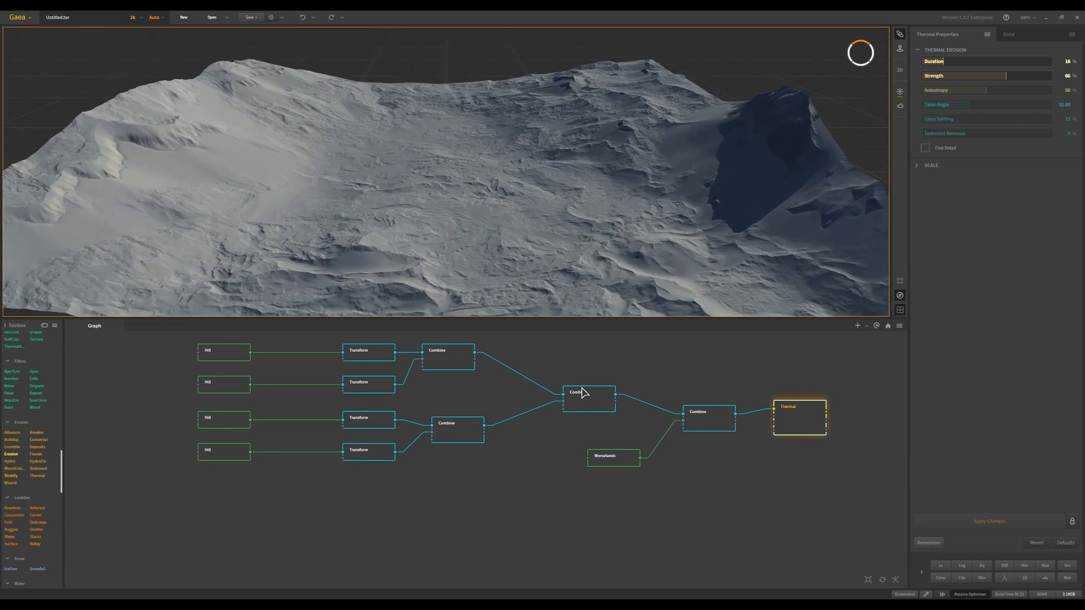
{"action": "left_click_drag", "start_coordinate": [447, 246], "coordinate": [390, 278]}
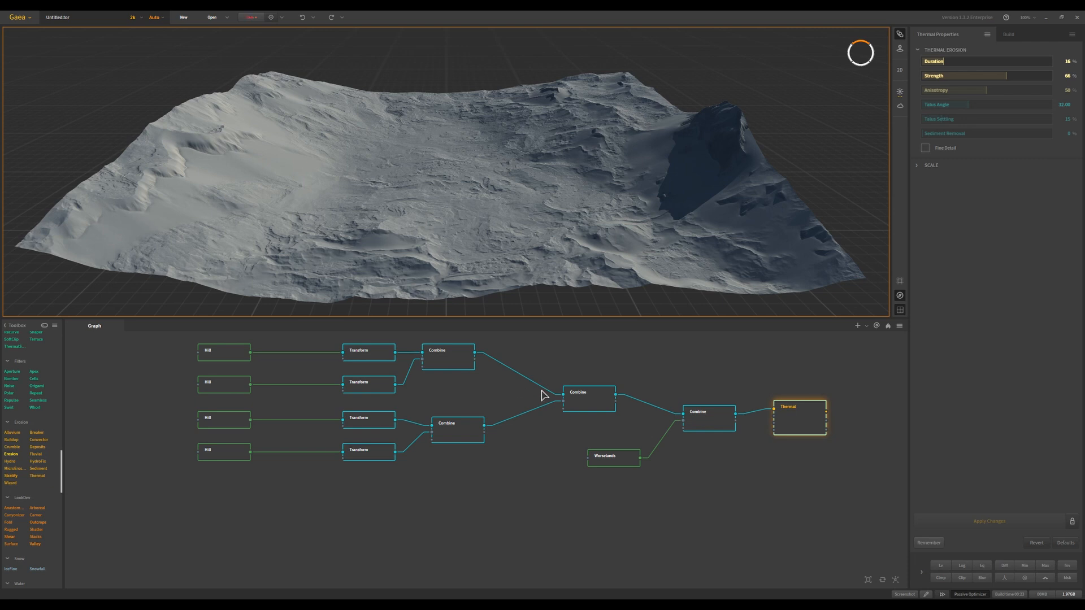
Step: Level the Thermal node with the last Combine and feed a new Mask node into Thermal's mask input
{"action": "left_click_drag", "start_coordinate": [805, 408], "coordinate": [805, 413]}
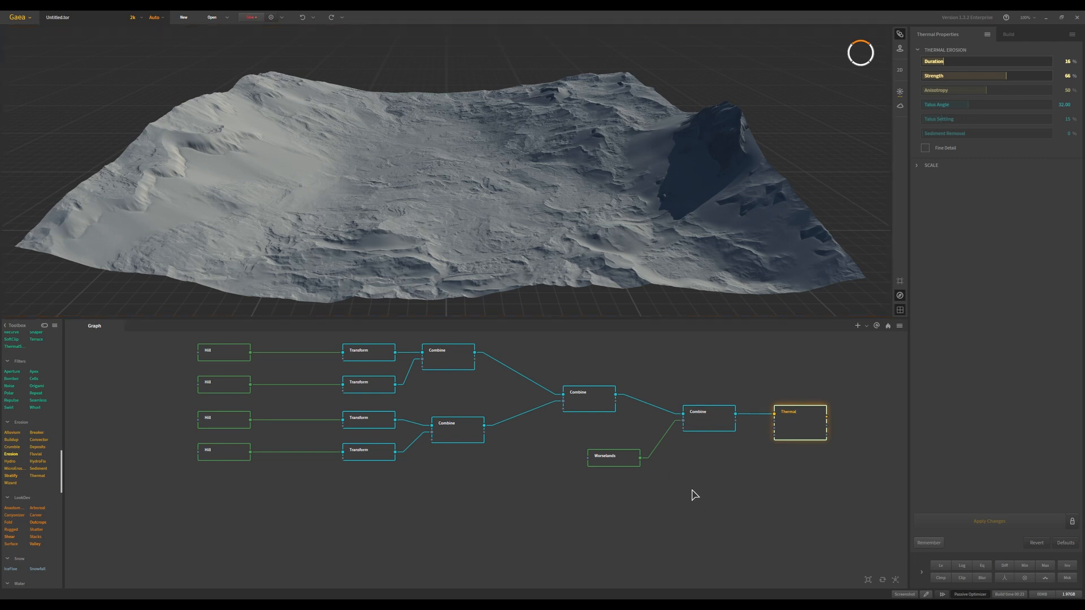
{"action": "middle_click_drag", "start_coordinate": [693, 494], "coordinate": [559, 499]}
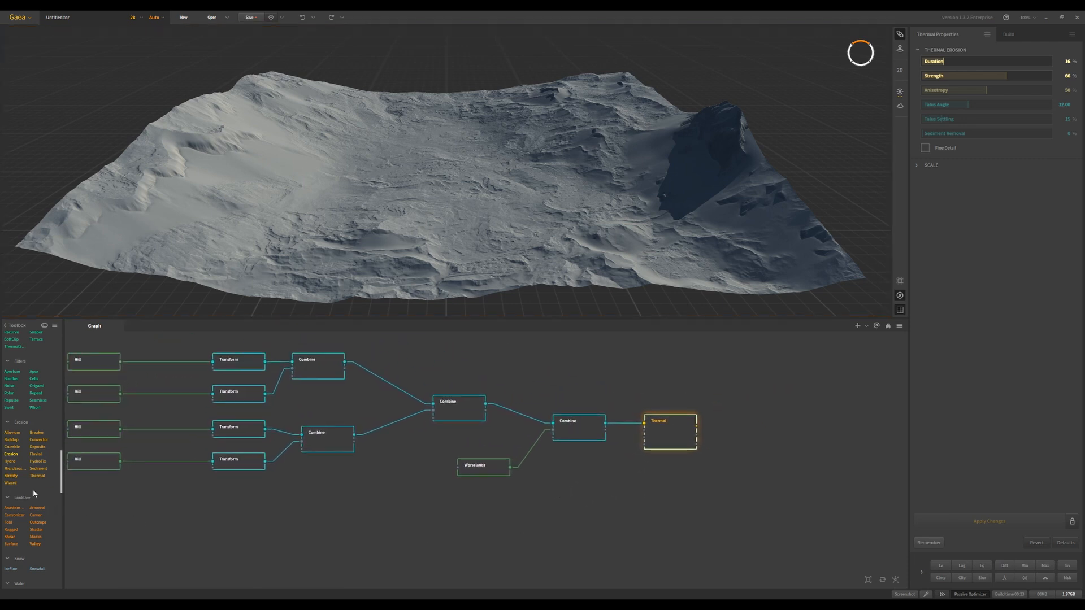
{"action": "scroll", "coordinate": [33, 489], "scroll_direction": "up", "scroll_amount": 5}
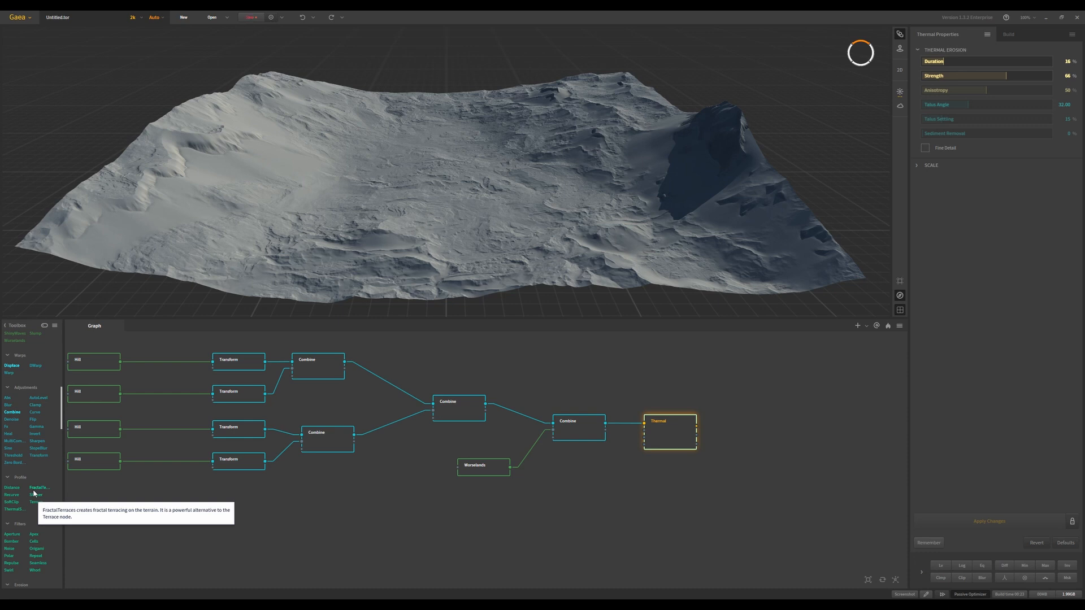
{"action": "scroll", "coordinate": [33, 494], "scroll_direction": "up", "scroll_amount": 2}
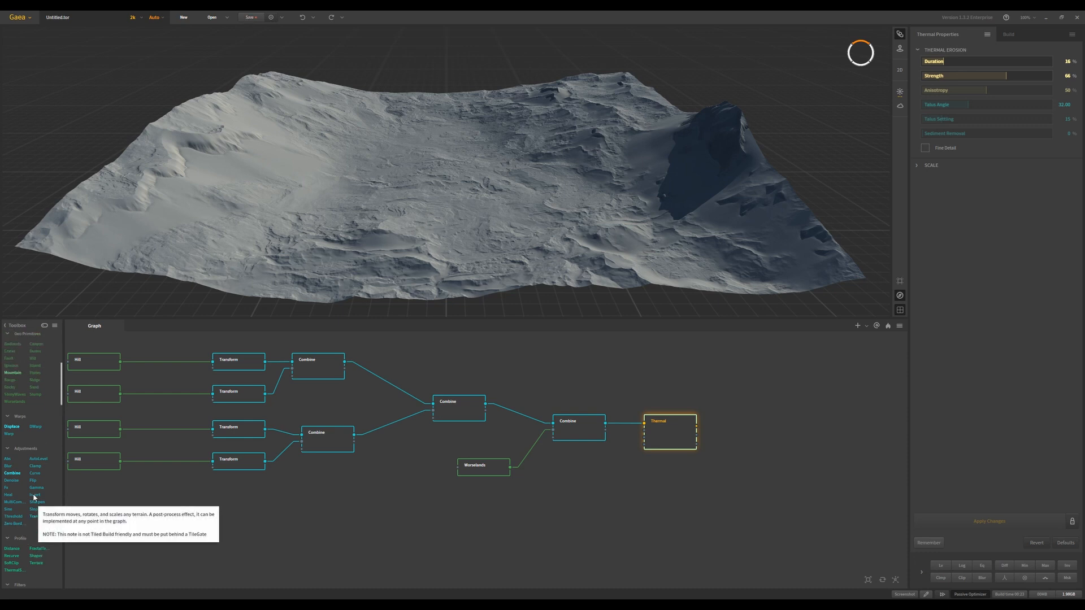
{"action": "scroll", "coordinate": [33, 495], "scroll_direction": "up", "scroll_amount": 5}
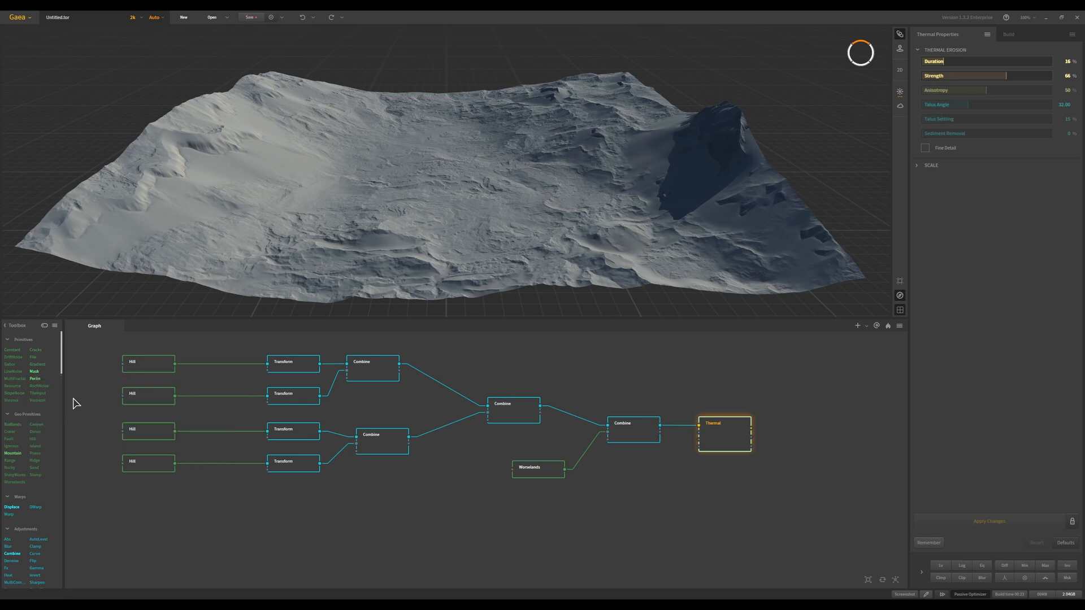
{"action": "left_click_drag", "start_coordinate": [34, 372], "coordinate": [448, 523]}
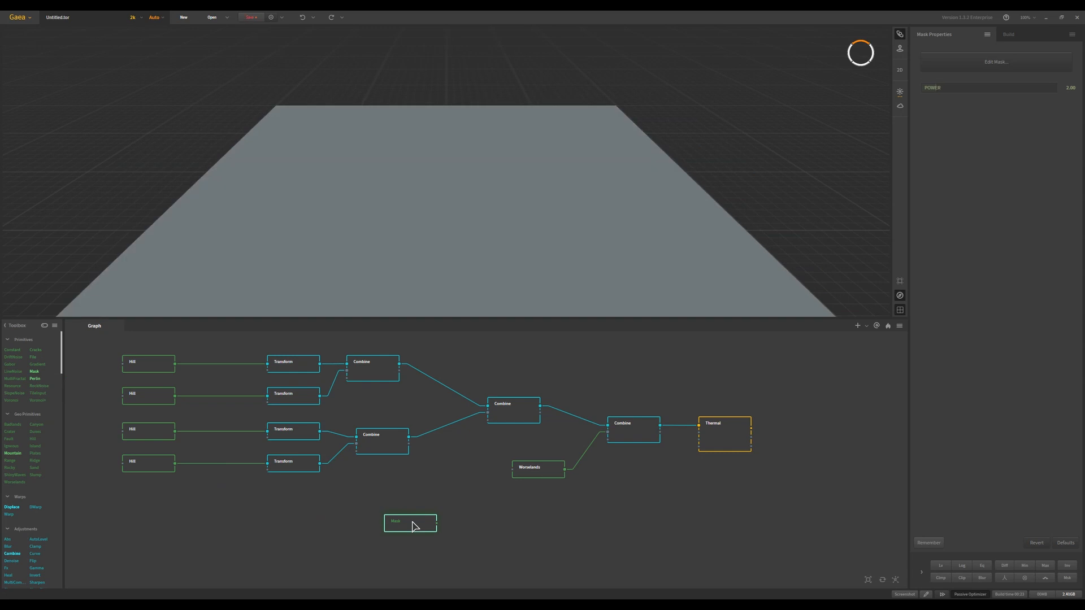
{"action": "left_click_drag", "start_coordinate": [418, 527], "coordinate": [700, 446]}
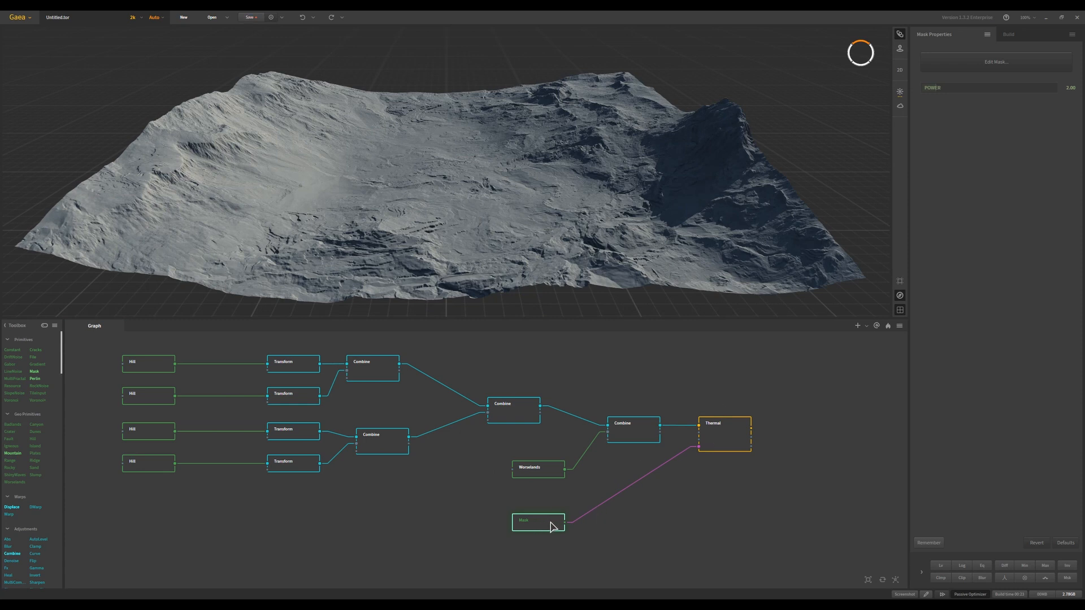
Step: Place the Mask node beneath the last Combine and paint a winding band across its mask with brush size 122
{"action": "left_click_drag", "start_coordinate": [553, 521], "coordinate": [648, 462]}
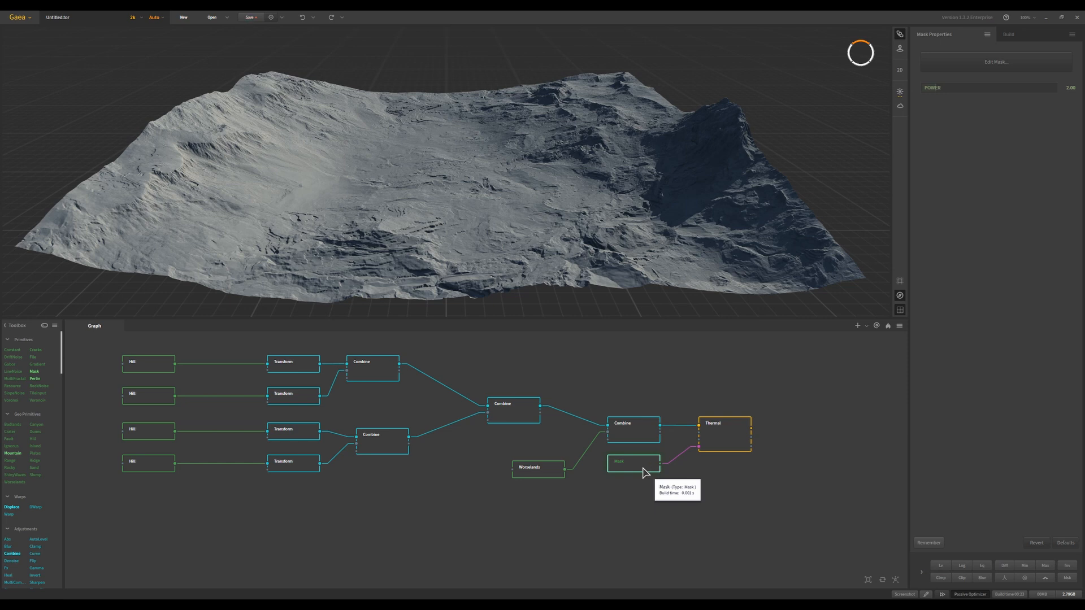
{"action": "left_click", "coordinate": [979, 65]}
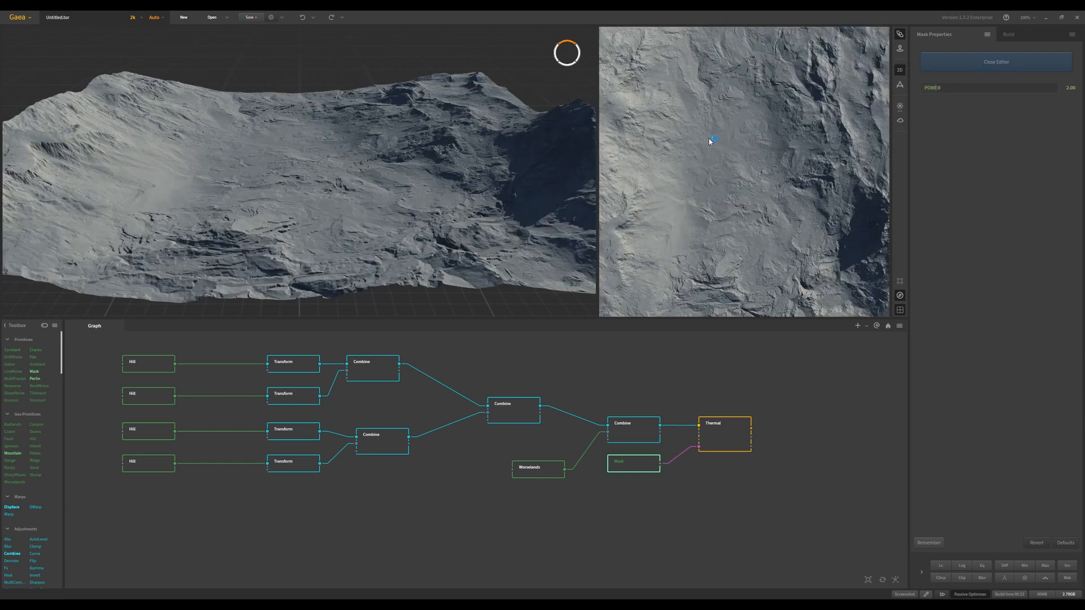
{"action": "mouse_move", "coordinate": [718, 341]}
{"action": "left_mouse_down"}
{"action": "mouse_move", "coordinate": [761, 342]}
{"action": "mouse_move", "coordinate": [619, 340]}
{"action": "mouse_move", "coordinate": [631, 338]}
{"action": "left_mouse_up"}
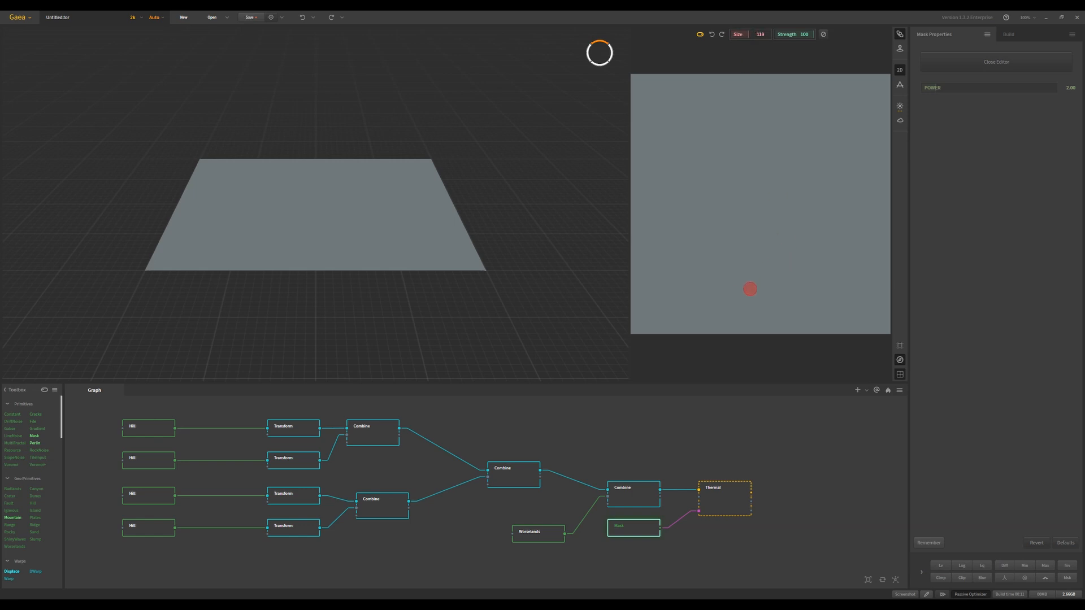
{"action": "left_click", "coordinate": [748, 35]}
{"action": "mouse_move", "coordinate": [685, 320]}
{"action": "left_mouse_down"}
{"action": "mouse_move", "coordinate": [715, 257]}
{"action": "mouse_move", "coordinate": [788, 218]}
{"action": "mouse_move", "coordinate": [802, 187]}
{"action": "mouse_move", "coordinate": [744, 71]}
{"action": "left_mouse_up"}
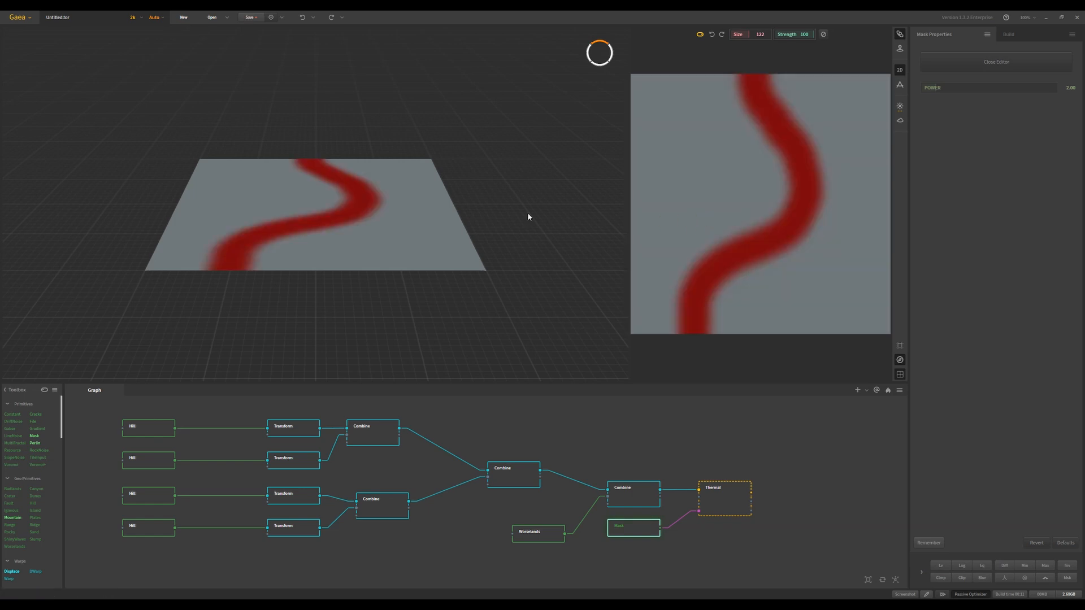
Step: Reroute the Mask from Thermal to the last Combine's mask input and set the Mask's power to 3.13
{"action": "left_click", "coordinate": [957, 87]}
{"action": "left_click", "coordinate": [714, 545]}
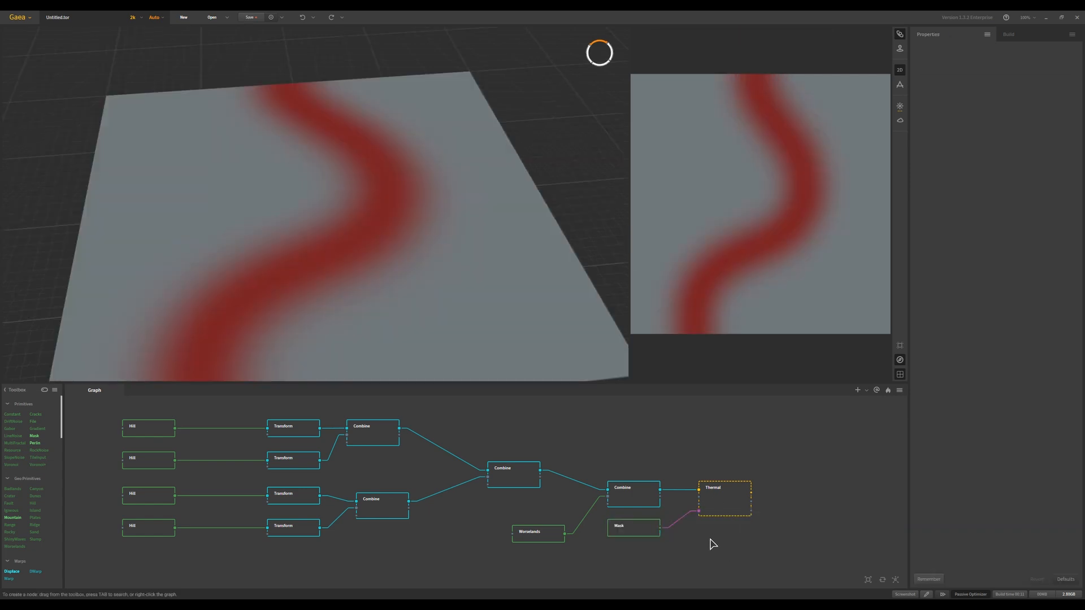
{"action": "left_click", "coordinate": [686, 515]}
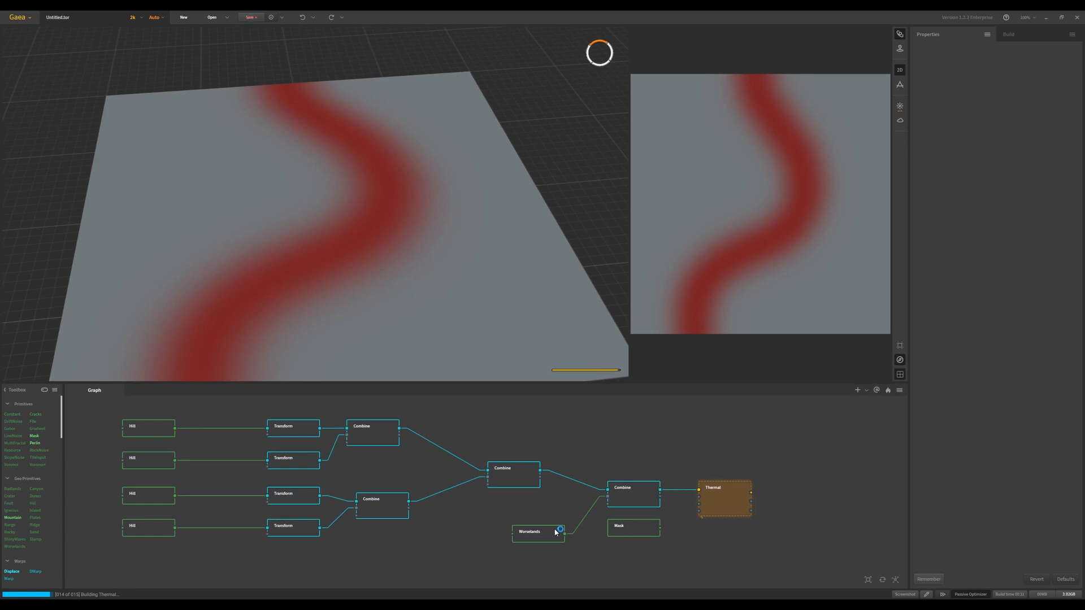
{"action": "left_click_drag", "start_coordinate": [637, 529], "coordinate": [608, 504]}
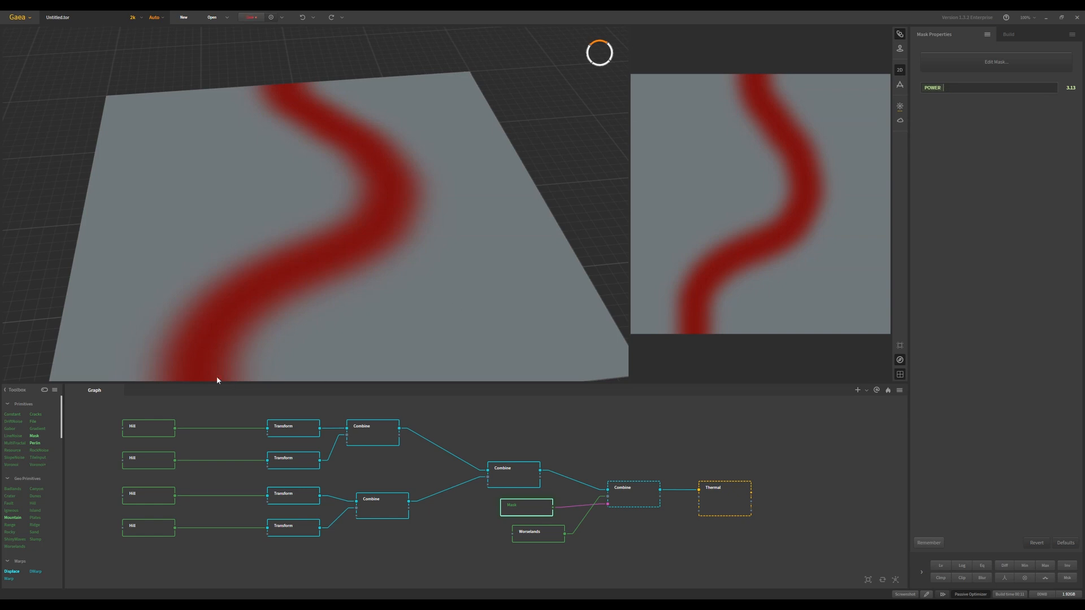
Step: Clear the Mask's painted band and cover the entire mask area using a much larger brush
{"action": "left_click", "coordinate": [982, 65]}
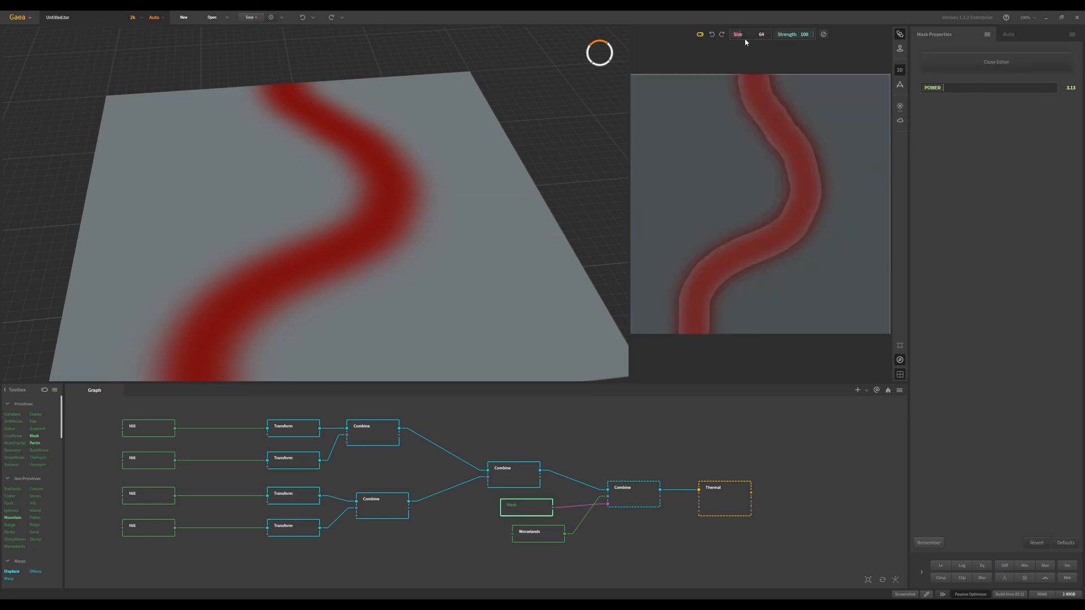
{"action": "left_click", "coordinate": [824, 34]}
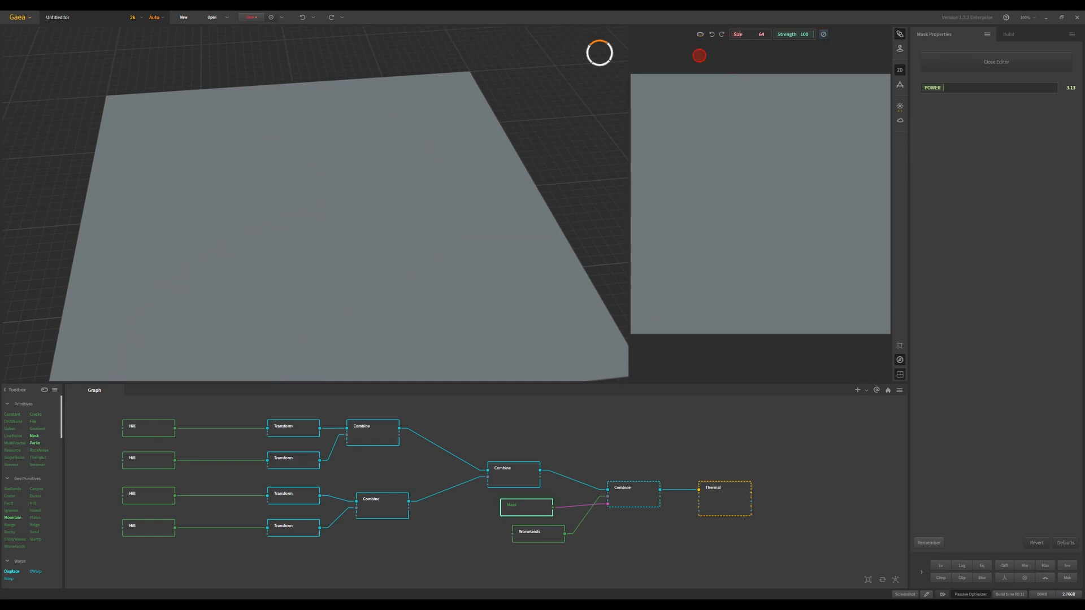
{"action": "left_click_drag", "start_coordinate": [739, 35], "coordinate": [758, 35]}
{"action": "left_click_drag", "start_coordinate": [632, 274], "coordinate": [632, 96]}
{"action": "left_click", "coordinate": [712, 35]}
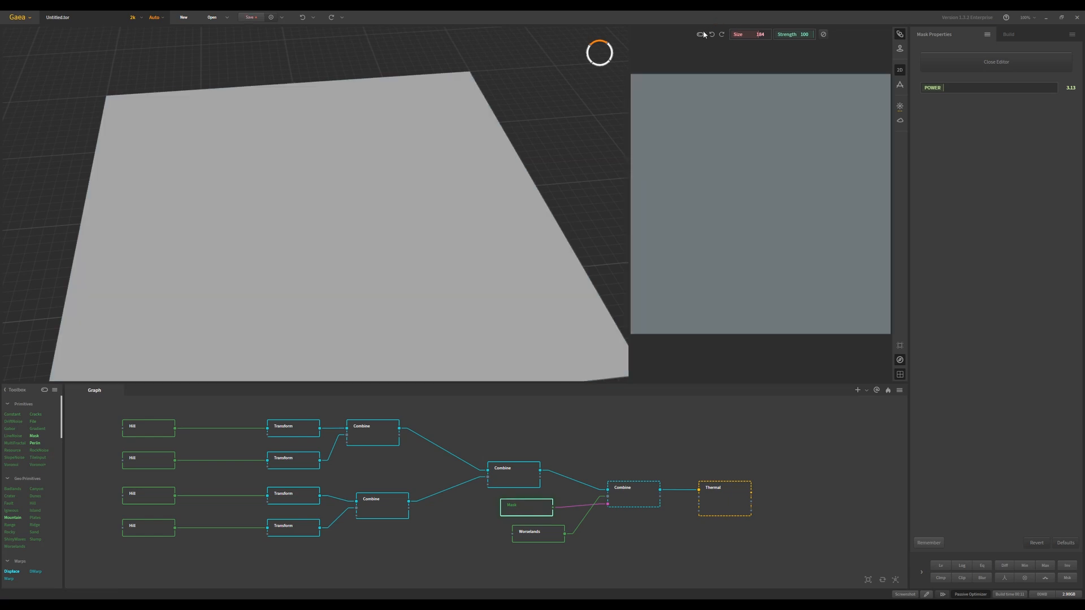
{"action": "mouse_move", "coordinate": [622, 310]}
{"action": "left_mouse_down"}
{"action": "mouse_move", "coordinate": [645, 69]}
{"action": "mouse_move", "coordinate": [659, 305]}
{"action": "mouse_move", "coordinate": [853, 303]}
{"action": "mouse_move", "coordinate": [865, 116]}
{"action": "mouse_move", "coordinate": [796, 69]}
{"action": "mouse_move", "coordinate": [678, 171]}
{"action": "mouse_move", "coordinate": [770, 275]}
{"action": "mouse_move", "coordinate": [843, 100]}
{"action": "mouse_move", "coordinate": [709, 204]}
{"action": "mouse_move", "coordinate": [813, 203]}
{"action": "mouse_move", "coordinate": [741, 165]}
{"action": "mouse_move", "coordinate": [758, 192]}
{"action": "mouse_move", "coordinate": [747, 259]}
{"action": "left_mouse_up"}
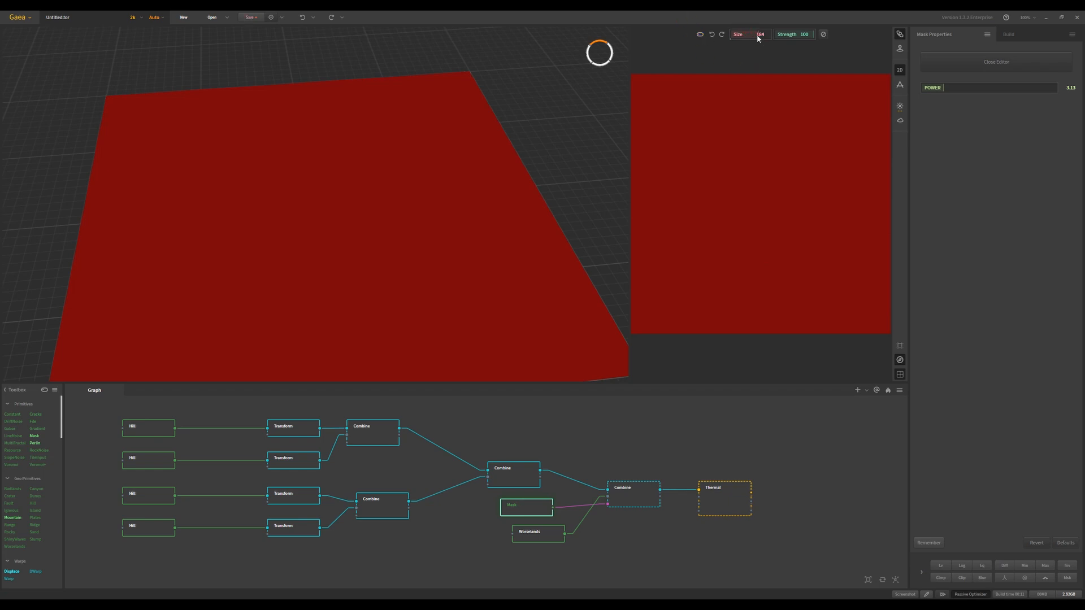
Step: Erase a soft winding channel at power 5.43 through the filled mask and feed the Mask into the last Combine's mask input
{"action": "left_click_drag", "start_coordinate": [758, 34], "coordinate": [750, 34]}
{"action": "mouse_move", "coordinate": [684, 328]}
{"action": "left_mouse_down"}
{"action": "mouse_move", "coordinate": [689, 285]}
{"action": "mouse_move", "coordinate": [719, 231]}
{"action": "mouse_move", "coordinate": [782, 187]}
{"action": "mouse_move", "coordinate": [801, 93]}
{"action": "mouse_move", "coordinate": [776, 66]}
{"action": "left_mouse_up"}
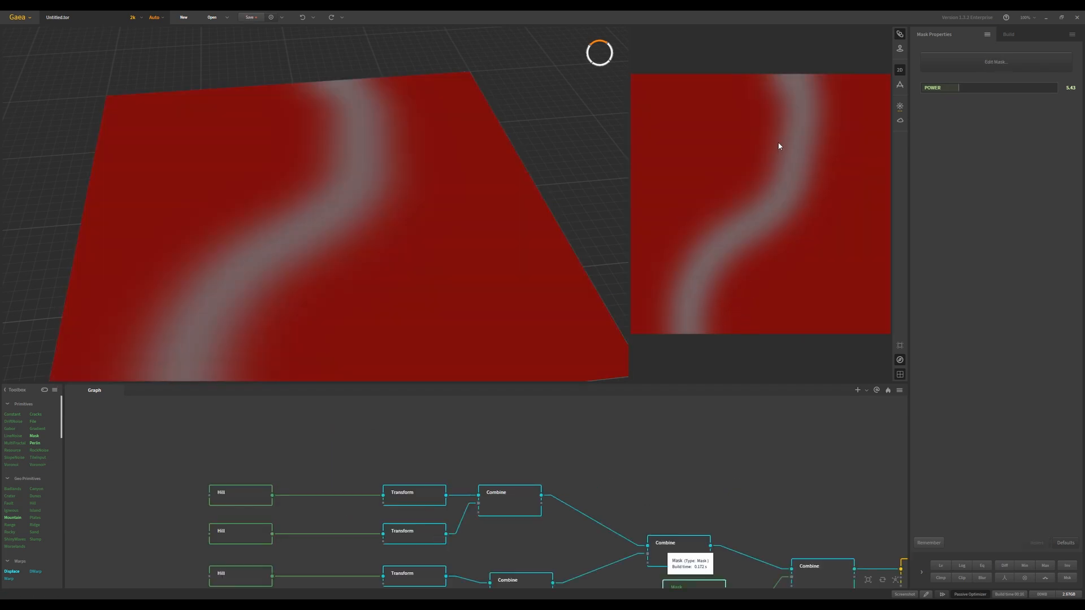
{"action": "middle_click_drag", "start_coordinate": [623, 523], "coordinate": [571, 449]}
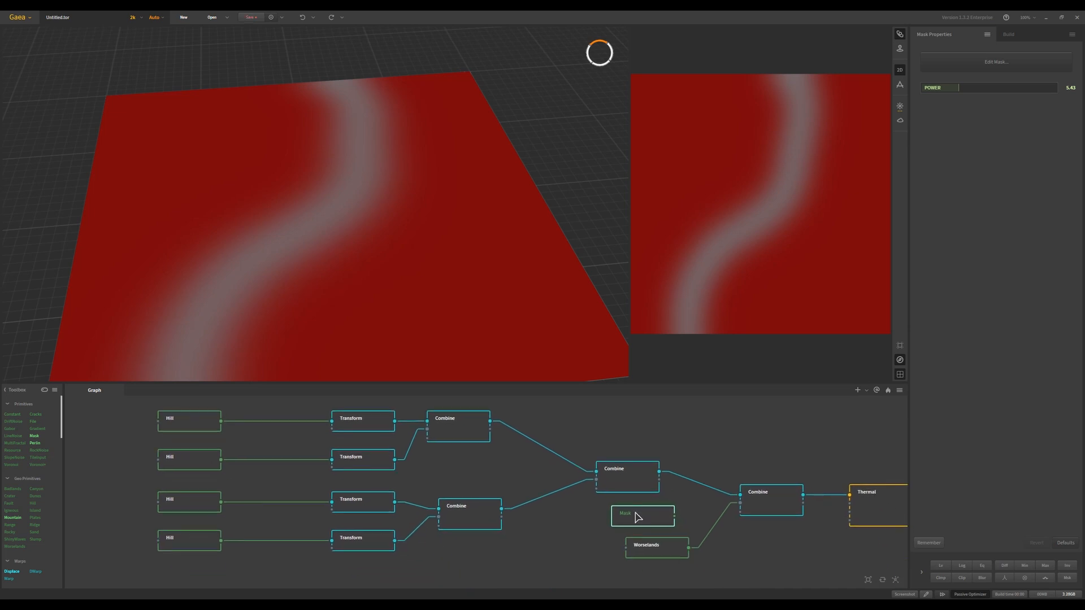
{"action": "left_click_drag", "start_coordinate": [674, 516], "coordinate": [740, 512]}
Step: Redraw the Mask's winding channel with brush size 142, set its power to 1.66, and preview the last Combine
{"action": "left_click", "coordinate": [975, 62]}
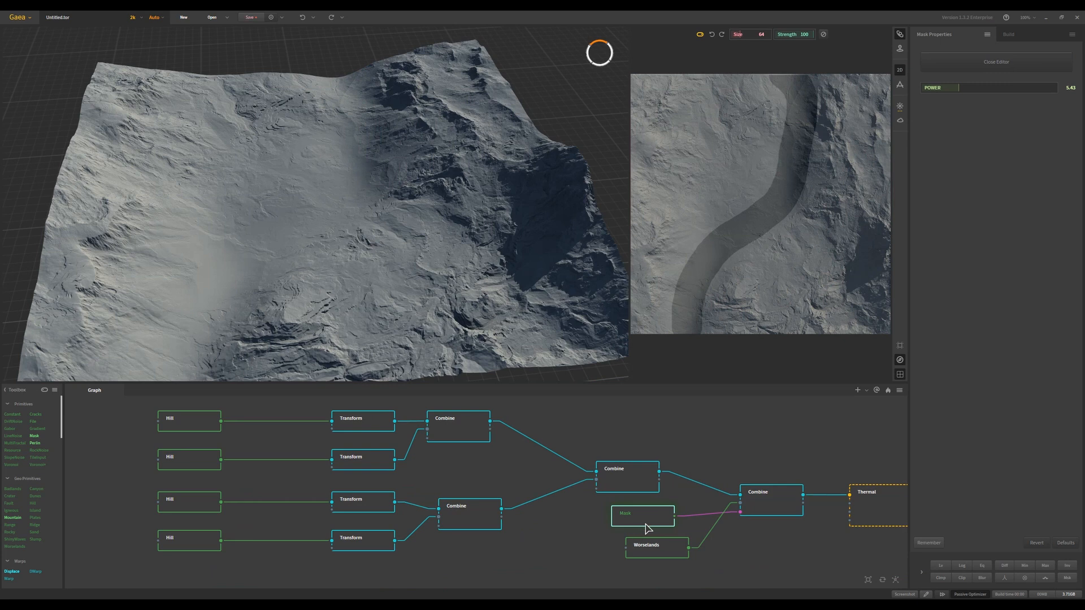
{"action": "left_click", "coordinate": [984, 63]}
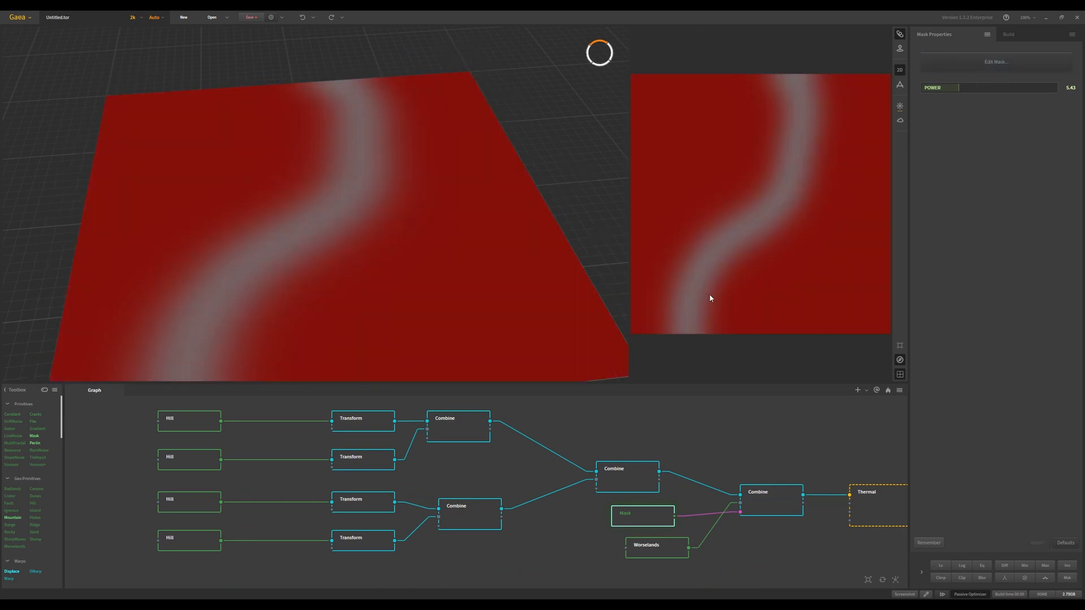
{"action": "left_click", "coordinate": [986, 63]}
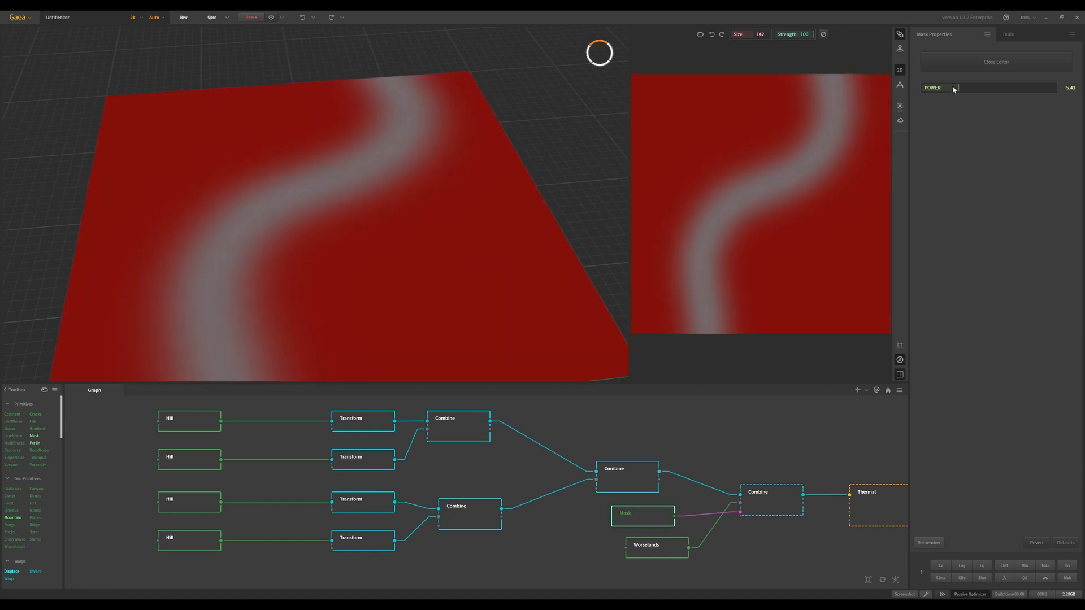
{"action": "left_click_drag", "start_coordinate": [958, 87], "coordinate": [941, 87]}
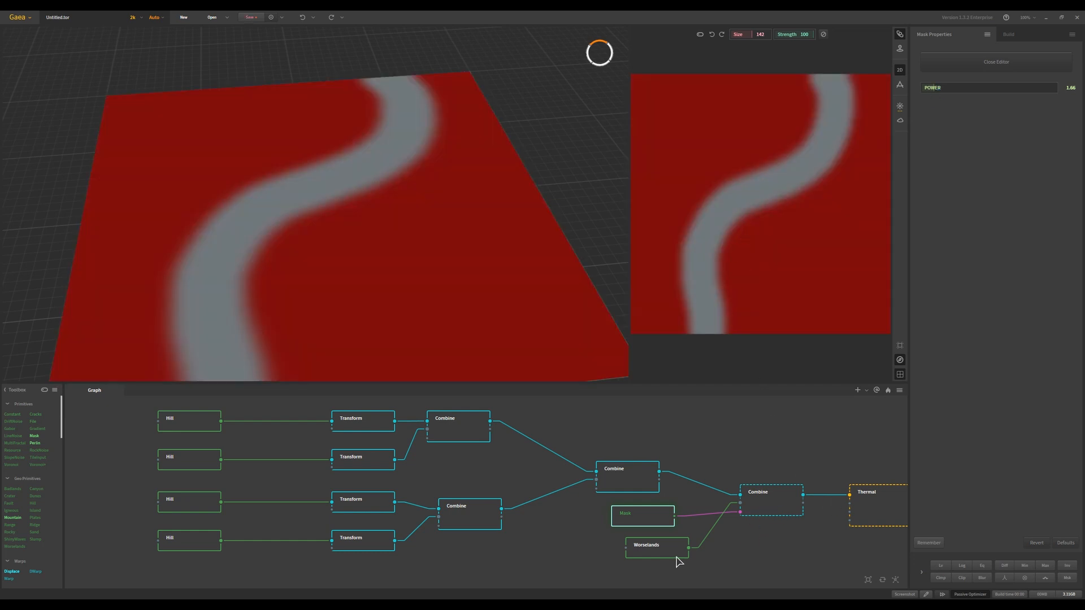
{"action": "left_click", "coordinate": [780, 511]}
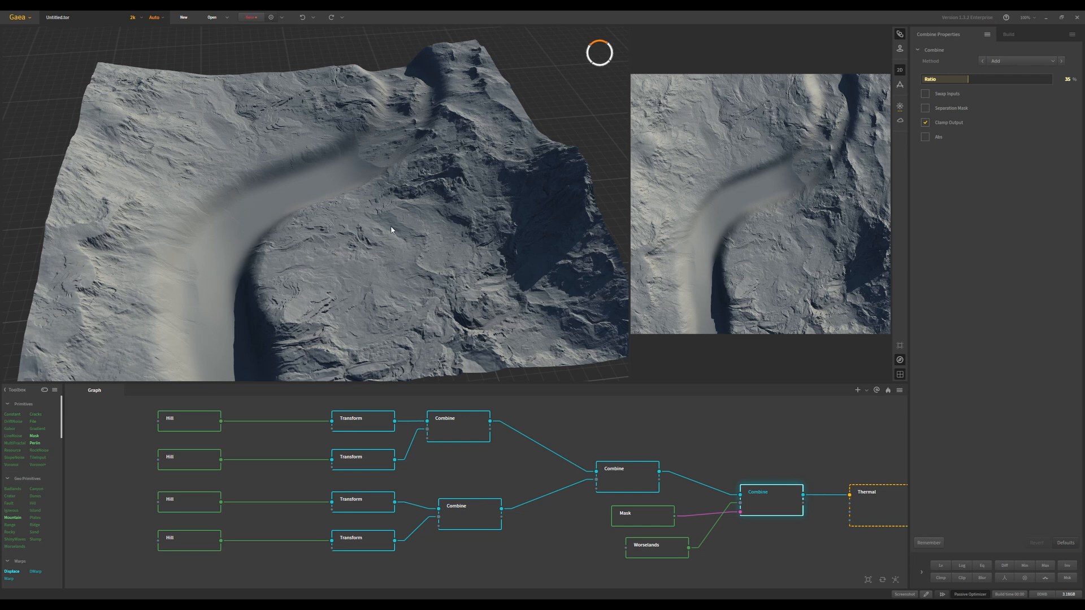
{"action": "left_click_drag", "start_coordinate": [406, 207], "coordinate": [361, 127]}
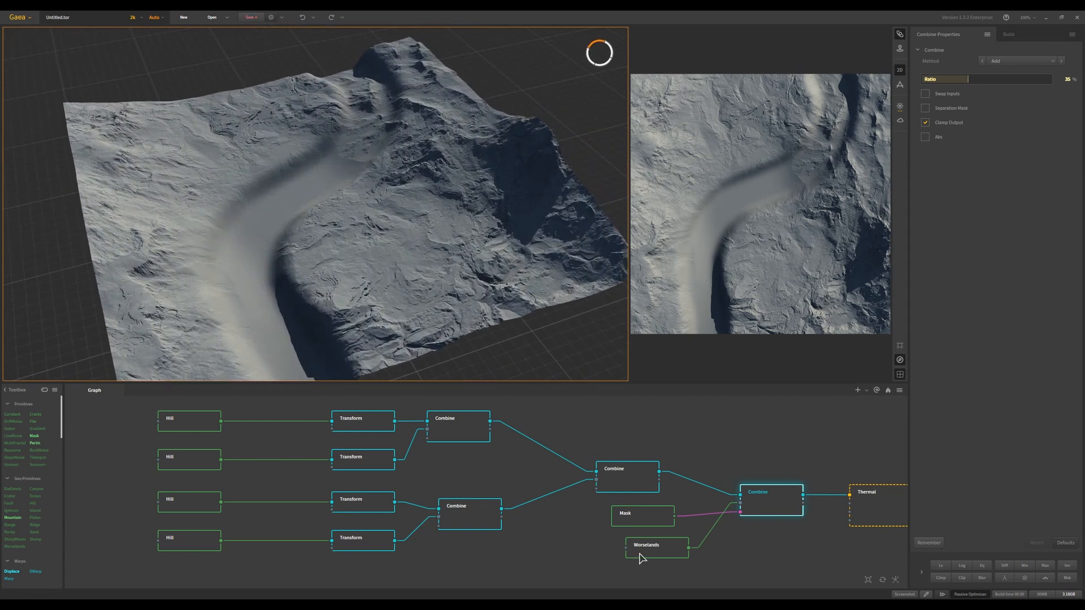
Step: Move the Mask below the Transform nodes, feed it into the mask inputs of both hill-pair Combines, and preview the last Combine
{"action": "left_click", "coordinate": [650, 515]}
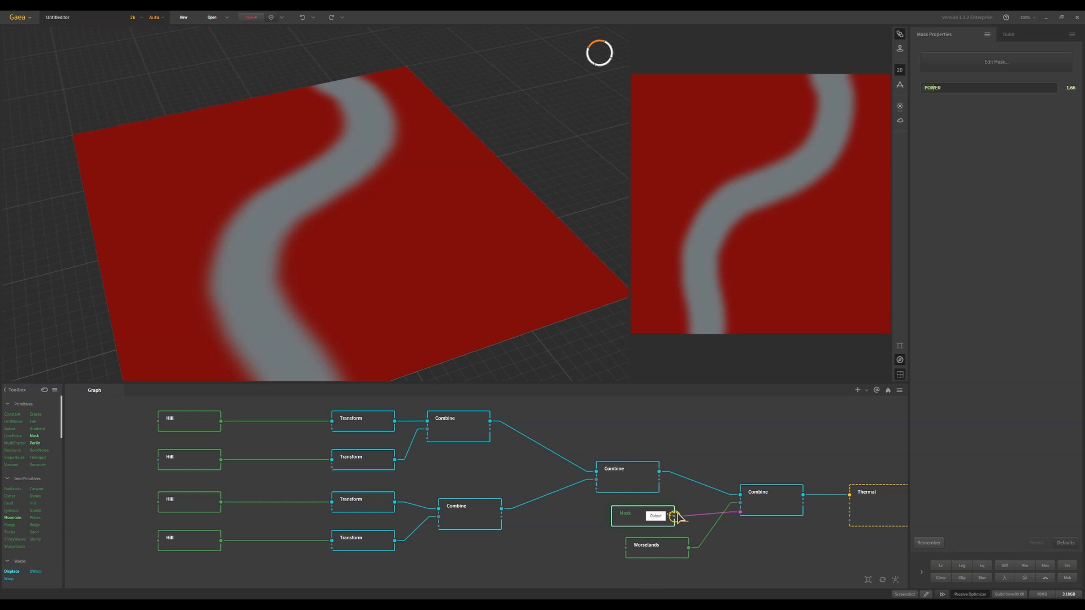
{"action": "left_click_drag", "start_coordinate": [648, 527], "coordinate": [428, 438]}
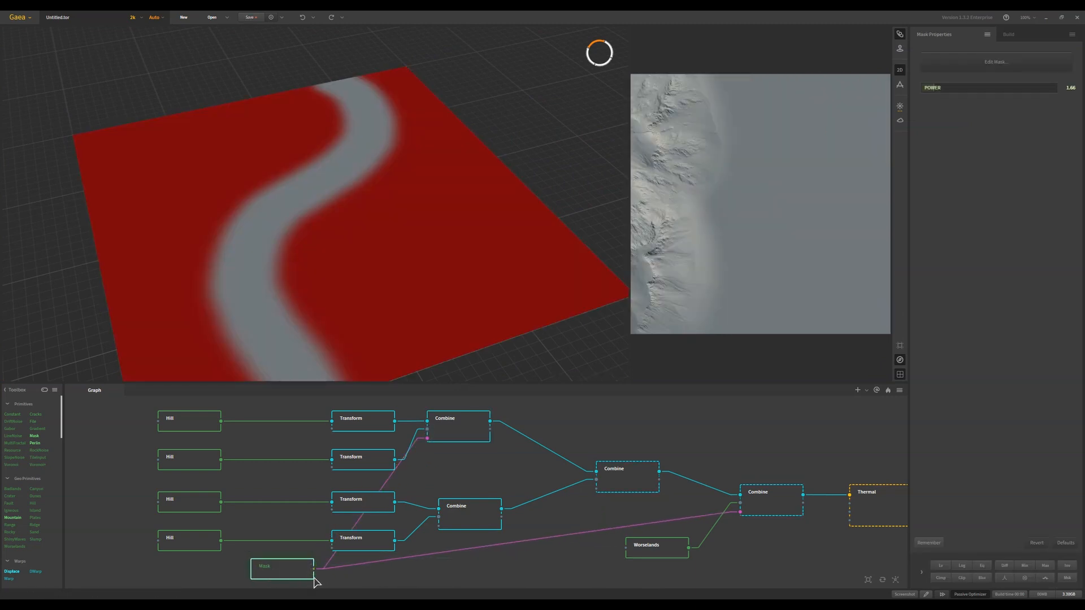
{"action": "left_click_drag", "start_coordinate": [314, 569], "coordinate": [439, 526]}
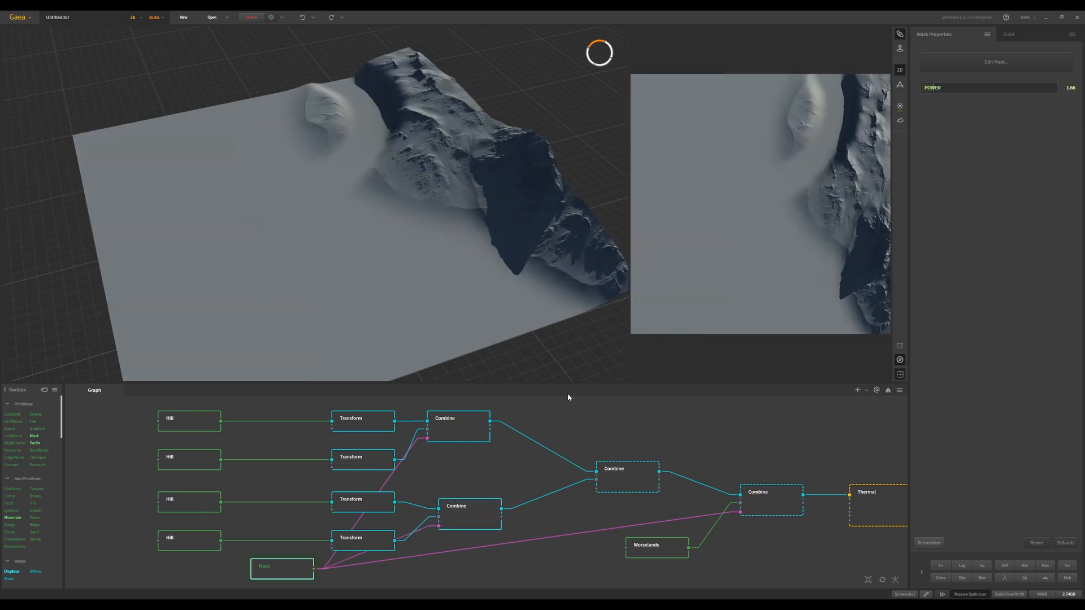
{"action": "left_click", "coordinate": [772, 507]}
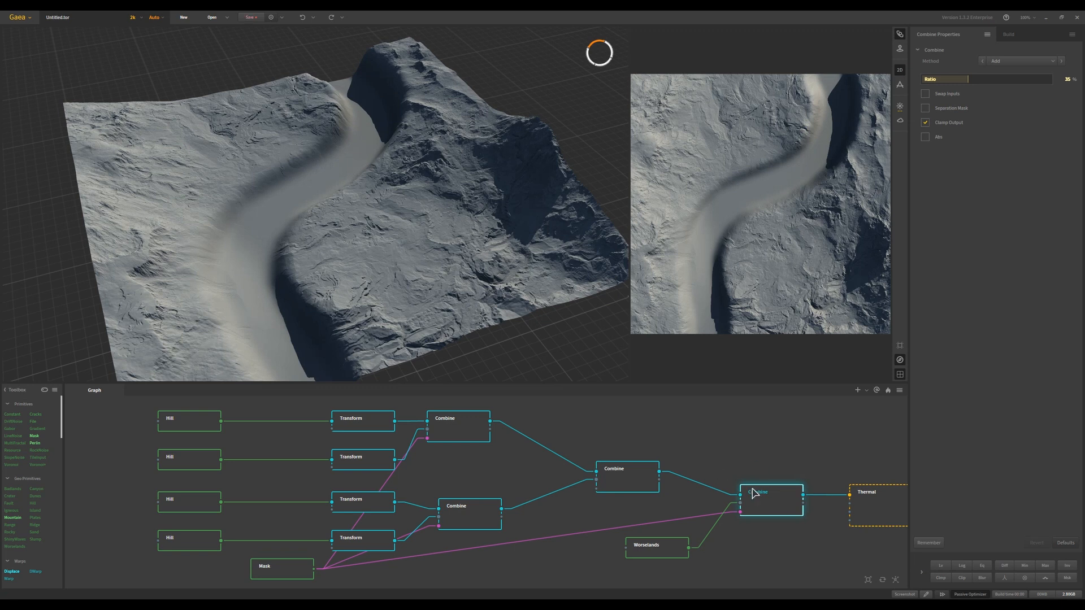
Step: Try Mask power values of 6.58 and 4.66, previewing the last Combine after each
{"action": "left_click", "coordinate": [290, 578]}
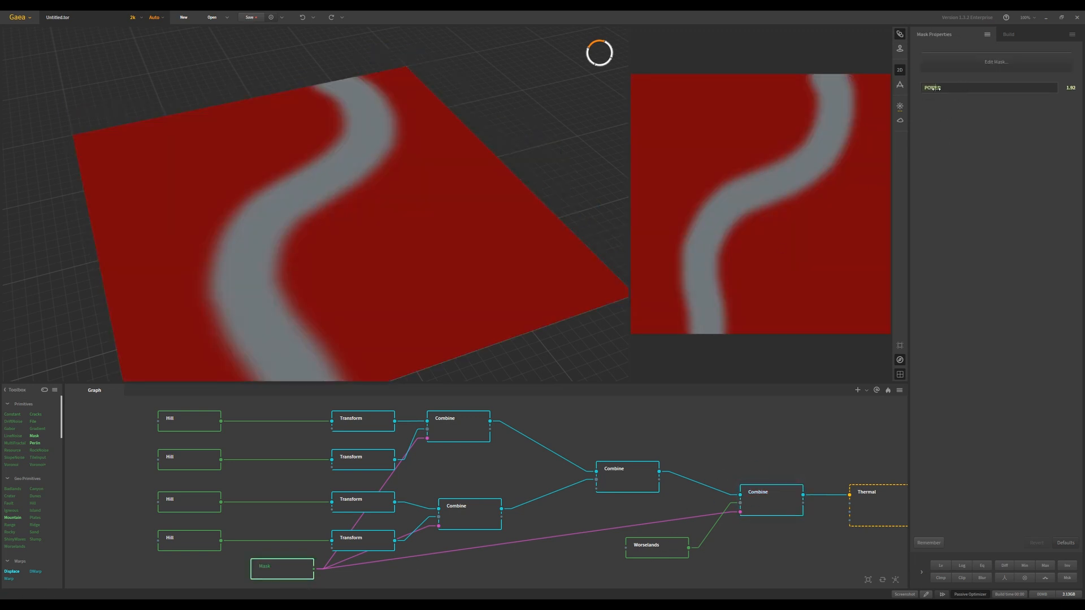
{"action": "left_click_drag", "start_coordinate": [933, 88], "coordinate": [953, 88]}
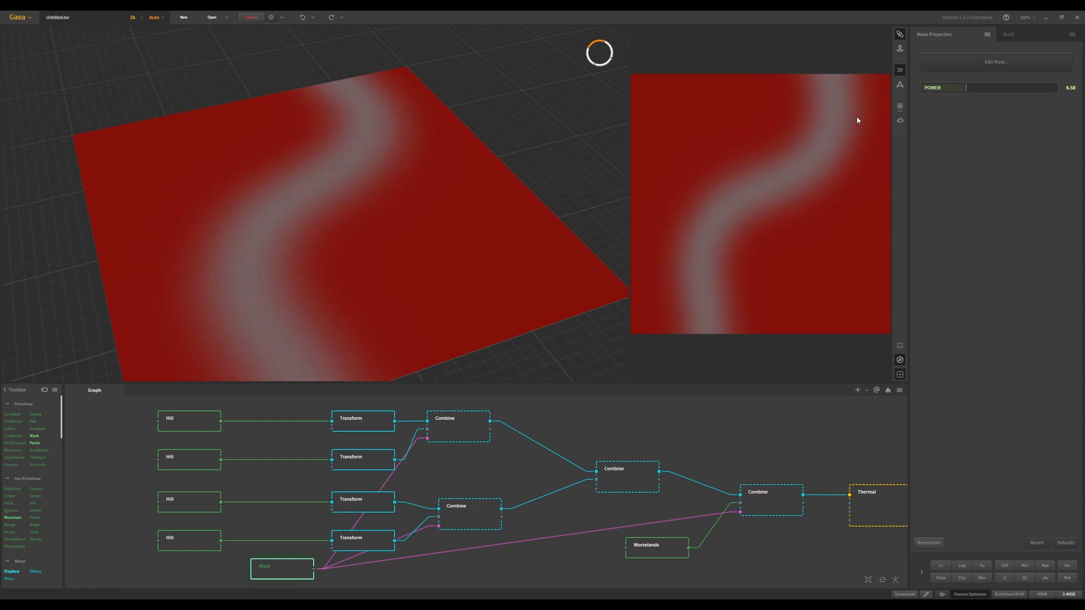
{"action": "left_click", "coordinate": [775, 502]}
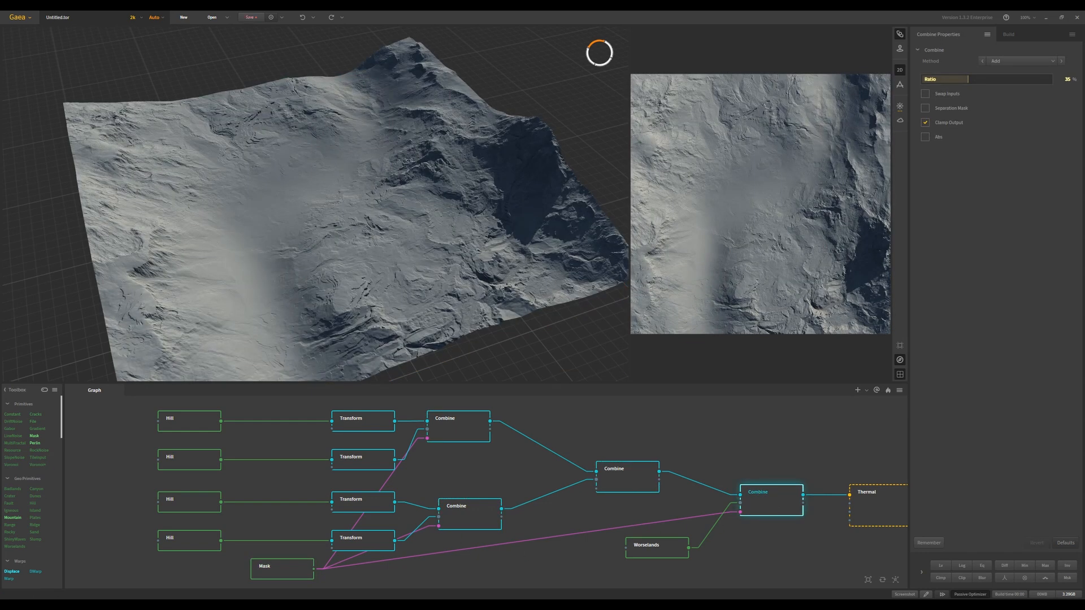
{"action": "left_click", "coordinate": [298, 573]}
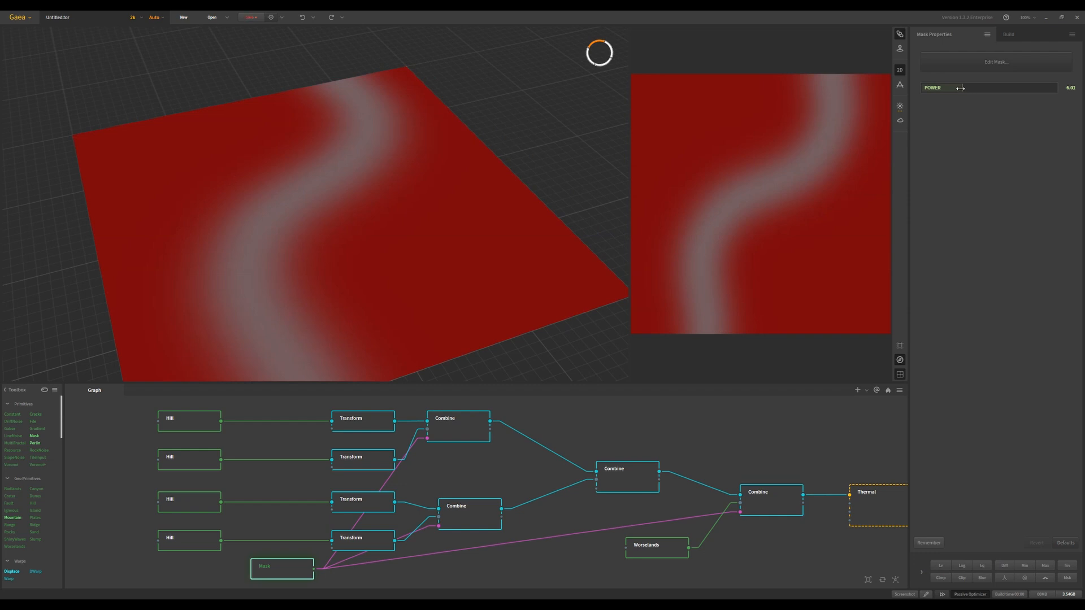
{"action": "left_click", "coordinate": [953, 87]}
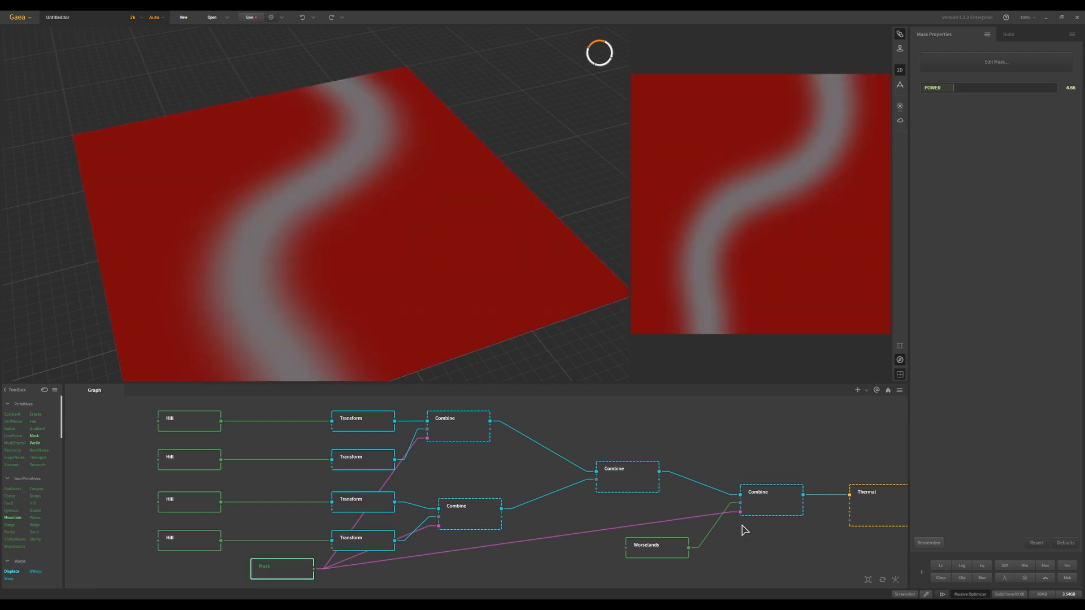
{"action": "left_click", "coordinate": [774, 502]}
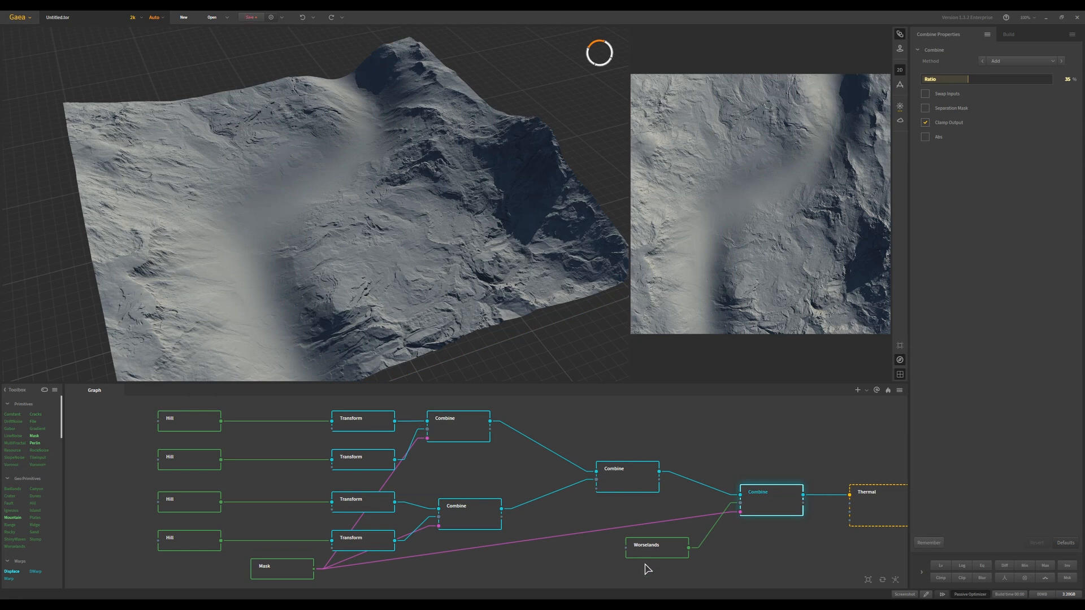
Step: Set the Mask's power to 2.81 and check the last Combine's river channel from a lower angle
{"action": "left_click", "coordinate": [291, 571]}
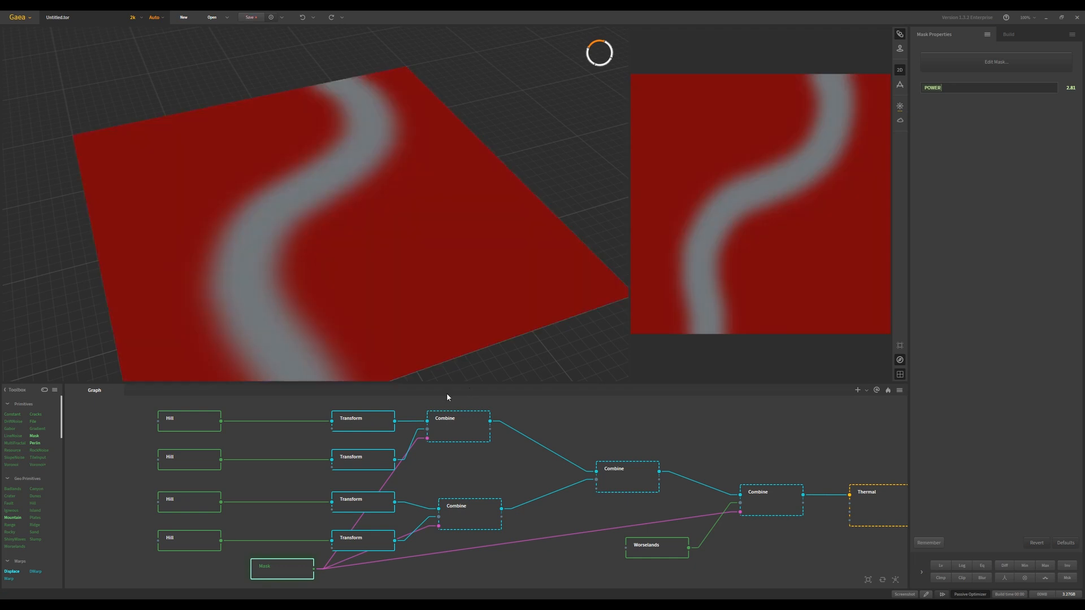
{"action": "left_click", "coordinate": [768, 497]}
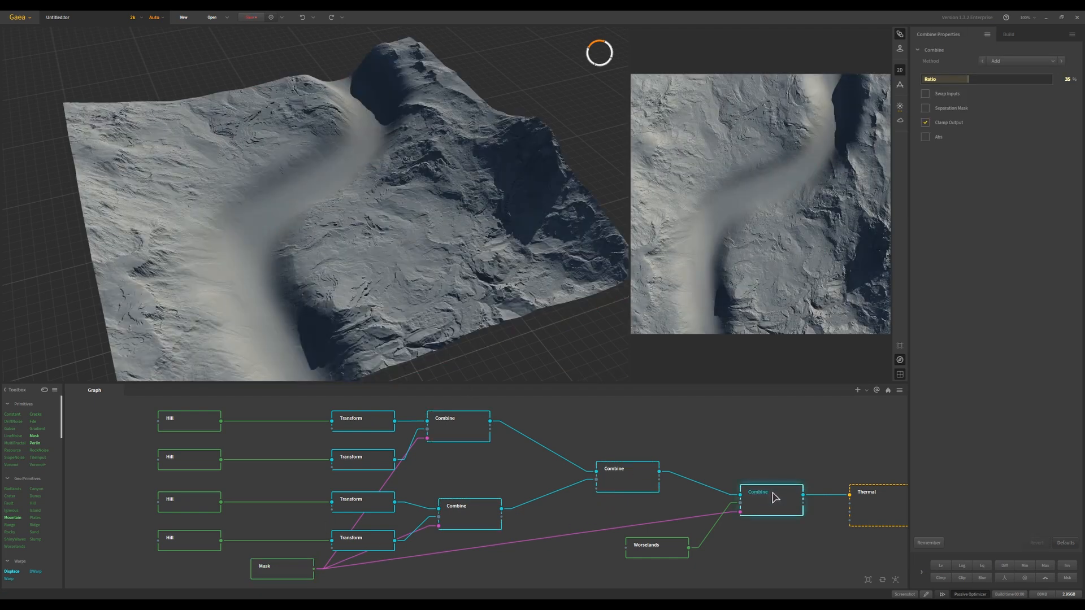
{"action": "left_click_drag", "start_coordinate": [274, 224], "coordinate": [322, 280]}
Step: Widen the Mask's winding channel with brush size 162 and preview the last Combine
{"action": "left_click", "coordinate": [287, 567]}
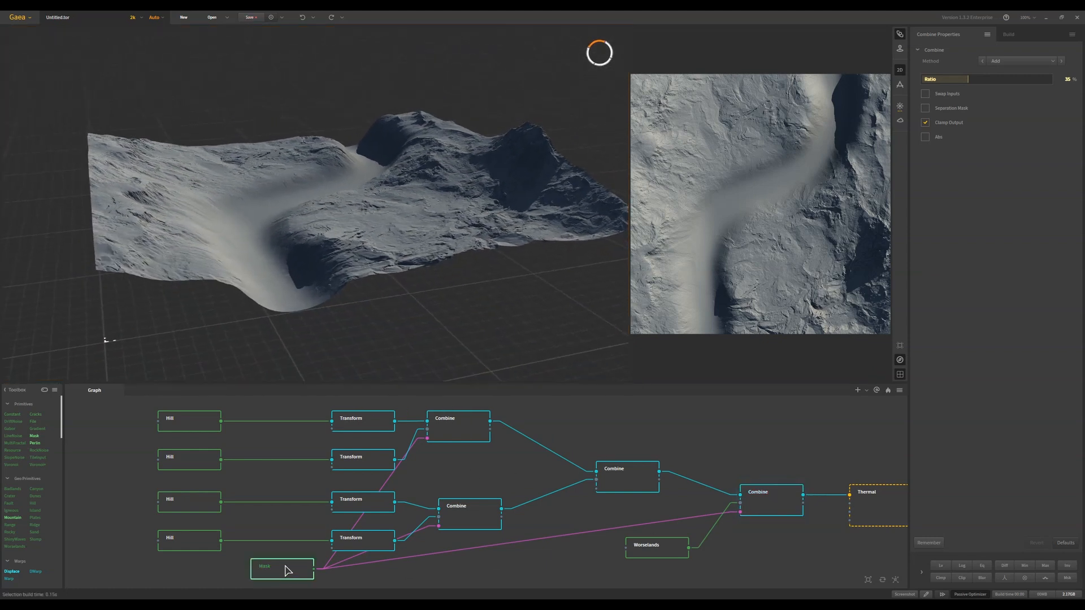
{"action": "left_click", "coordinate": [1009, 64]}
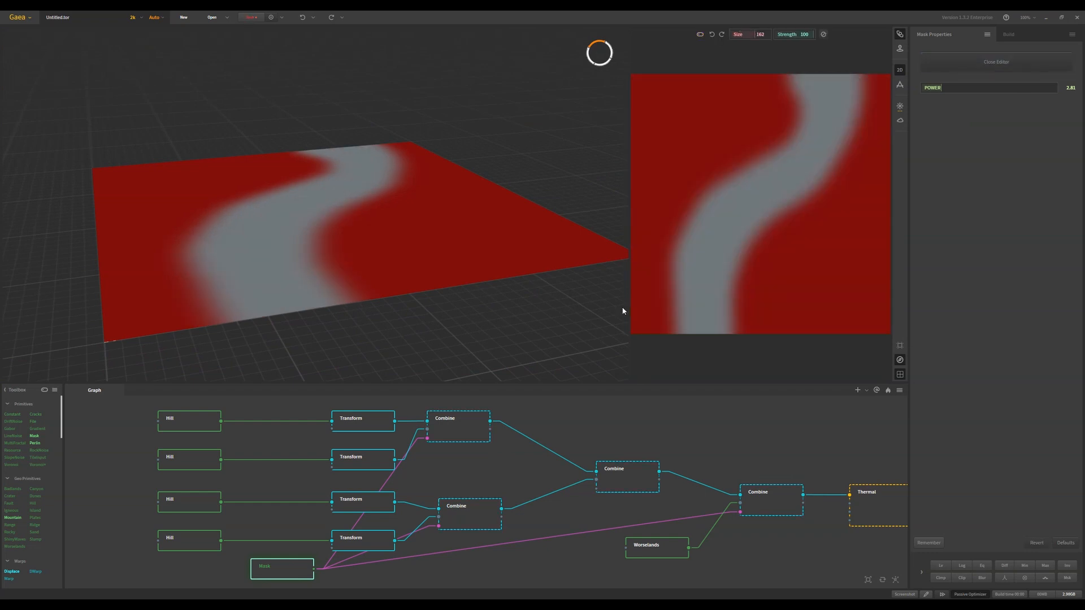
{"action": "mouse_move", "coordinate": [701, 107]}
{"action": "left_mouse_down"}
{"action": "mouse_move", "coordinate": [716, 198]}
{"action": "mouse_move", "coordinate": [682, 320]}
{"action": "left_mouse_up"}
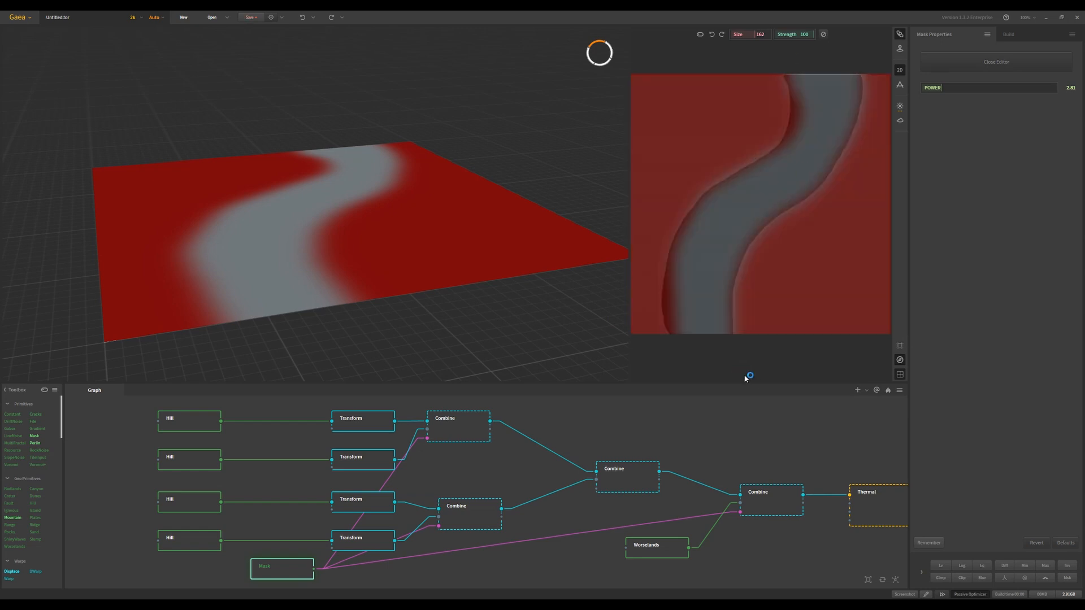
{"action": "left_click", "coordinate": [768, 502]}
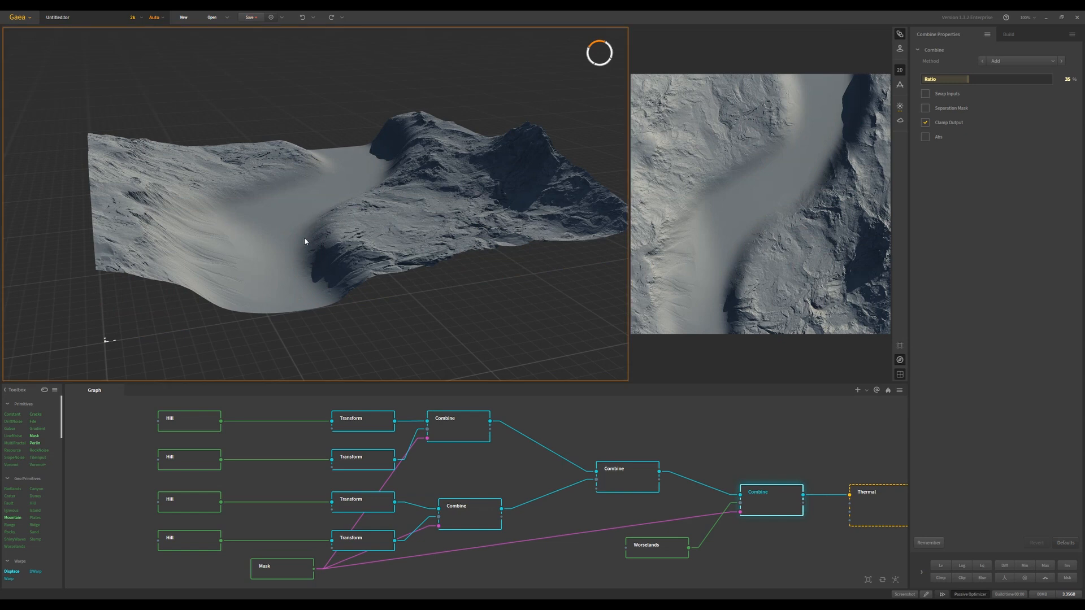
Step: Check the terrain from a lower angle, preview the Thermal result, and add a Clamp node beyond Thermal in the graph
{"action": "mouse_move", "coordinate": [304, 236]}
{"action": "left_mouse_down"}
{"action": "mouse_move", "coordinate": [347, 252]}
{"action": "mouse_move", "coordinate": [319, 201]}
{"action": "mouse_move", "coordinate": [318, 273]}
{"action": "mouse_move", "coordinate": [311, 203]}
{"action": "mouse_move", "coordinate": [306, 217]}
{"action": "left_mouse_up"}
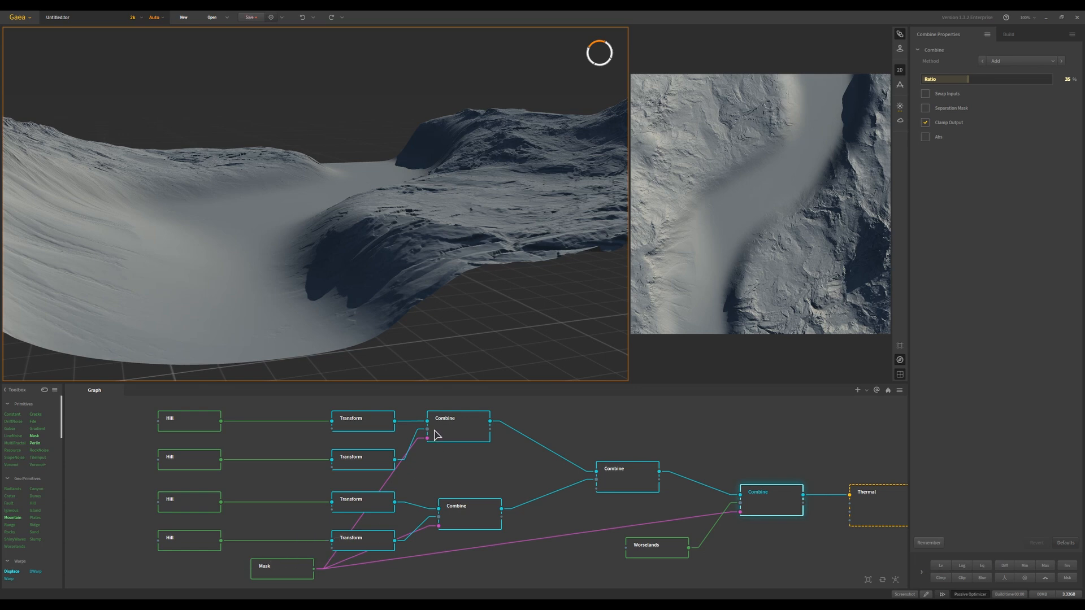
{"action": "left_click", "coordinate": [854, 526]}
{"action": "scroll", "coordinate": [37, 513], "scroll_direction": "down", "scroll_amount": 3}
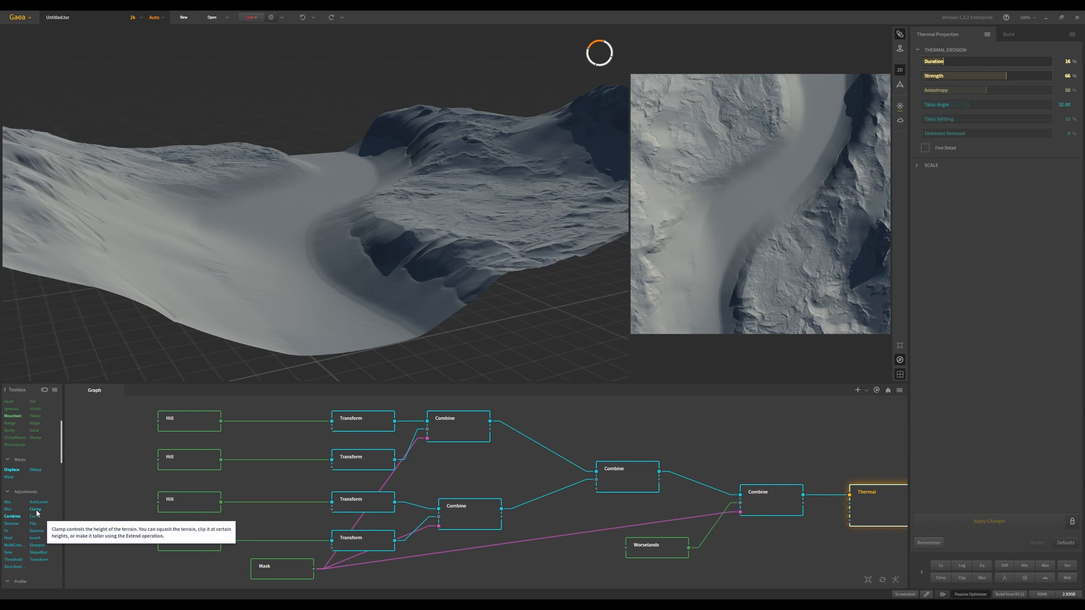
{"action": "left_click_drag", "start_coordinate": [37, 513], "coordinate": [552, 567]}
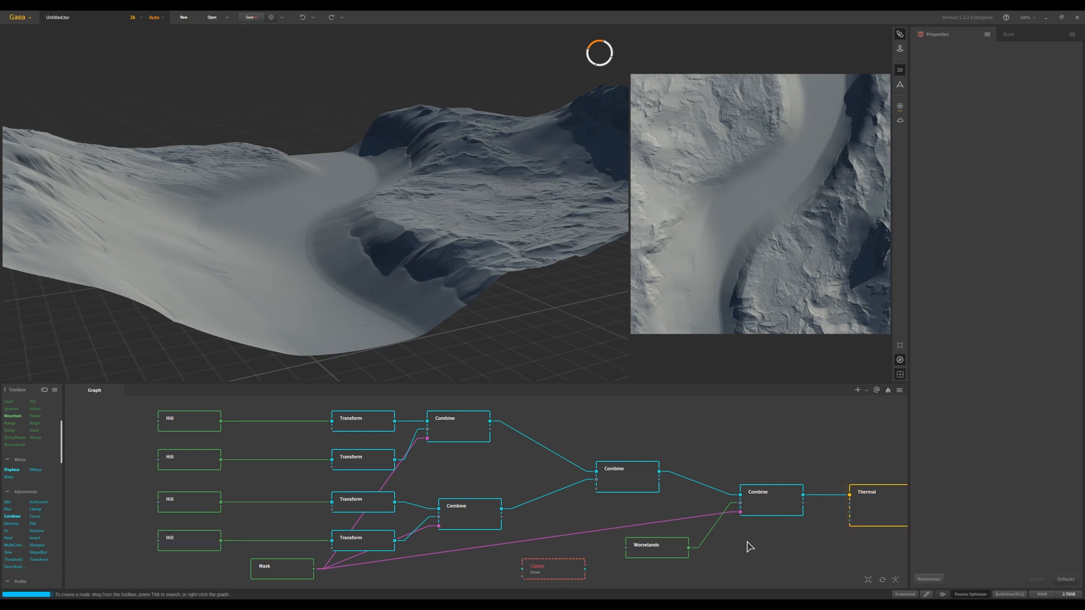
{"action": "left_click_drag", "start_coordinate": [742, 540], "coordinate": [604, 467]}
{"action": "left_click_drag", "start_coordinate": [437, 503], "coordinate": [861, 455]}
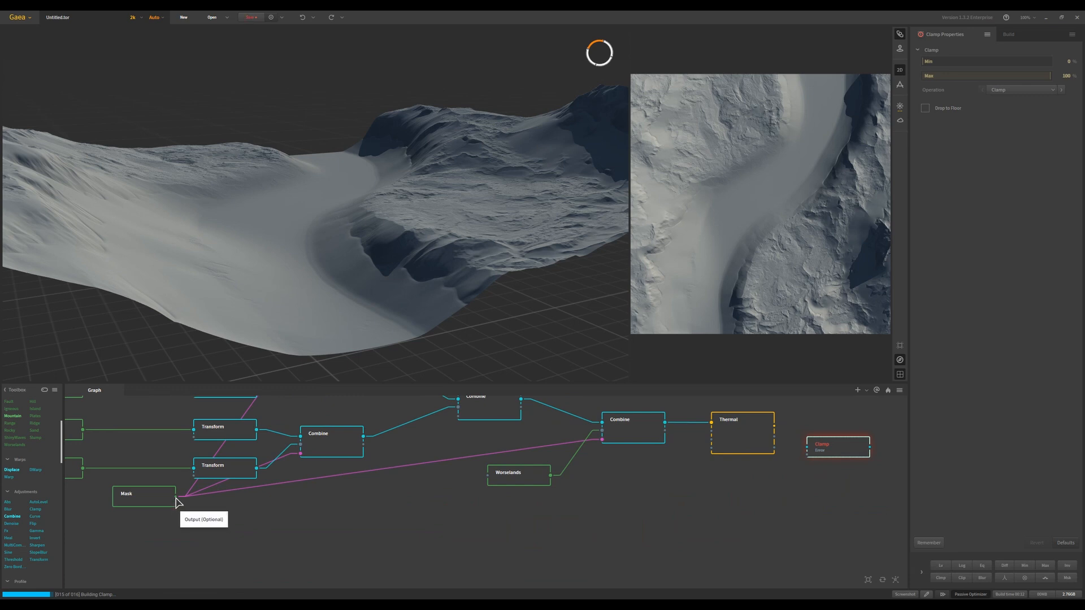
Step: Try clamping the Thermal output within the river area by feeding Thermal and the Mask into the Clamp and lowering its Max
{"action": "left_click_drag", "start_coordinate": [774, 426], "coordinate": [811, 448]}
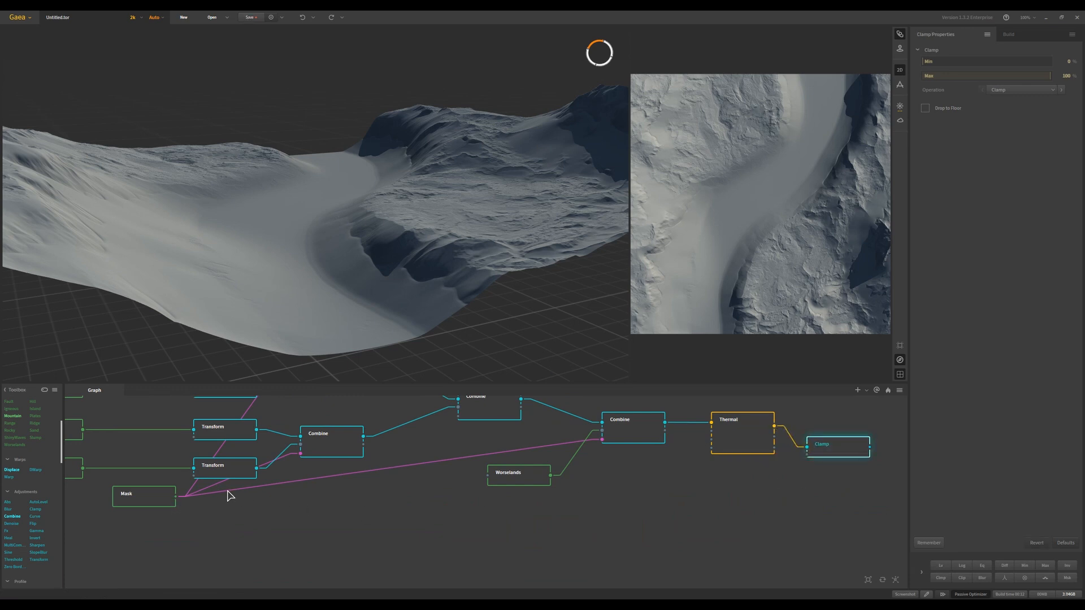
{"action": "left_click_drag", "start_coordinate": [176, 498], "coordinate": [814, 461]}
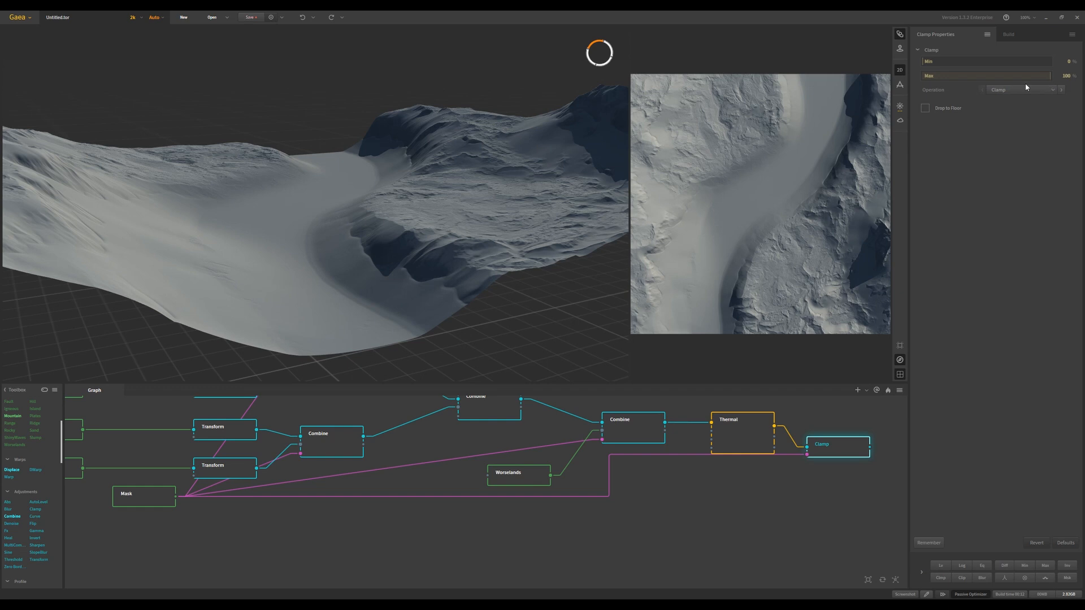
{"action": "left_click_drag", "start_coordinate": [1049, 76], "coordinate": [1014, 75]}
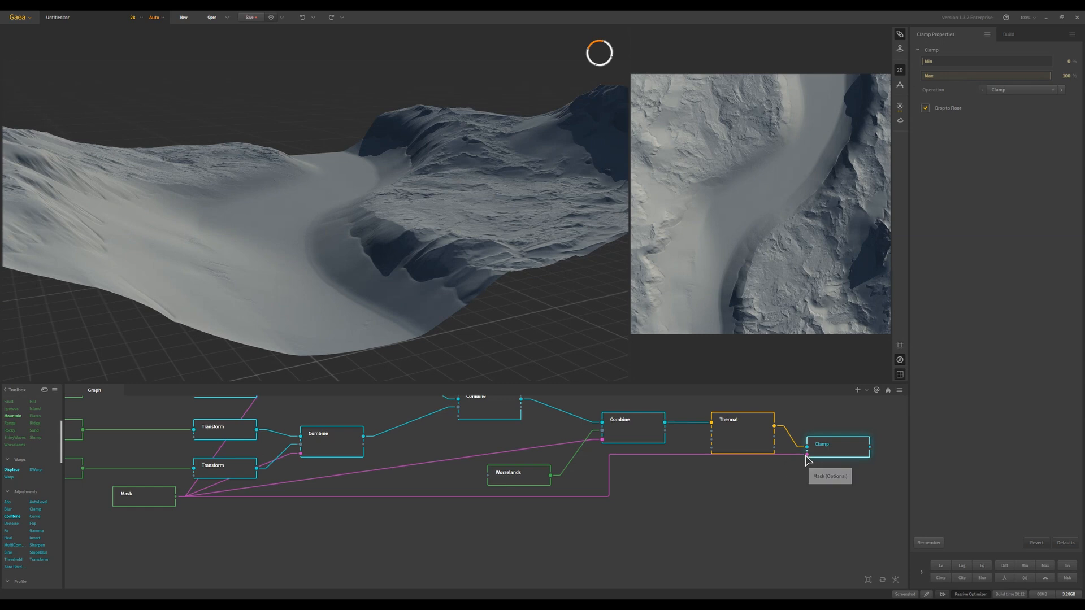
Step: Remove the Mask and Thermal connections from the Clamp node
{"action": "left_click", "coordinate": [796, 454]}
{"action": "key", "text": "Delete"}
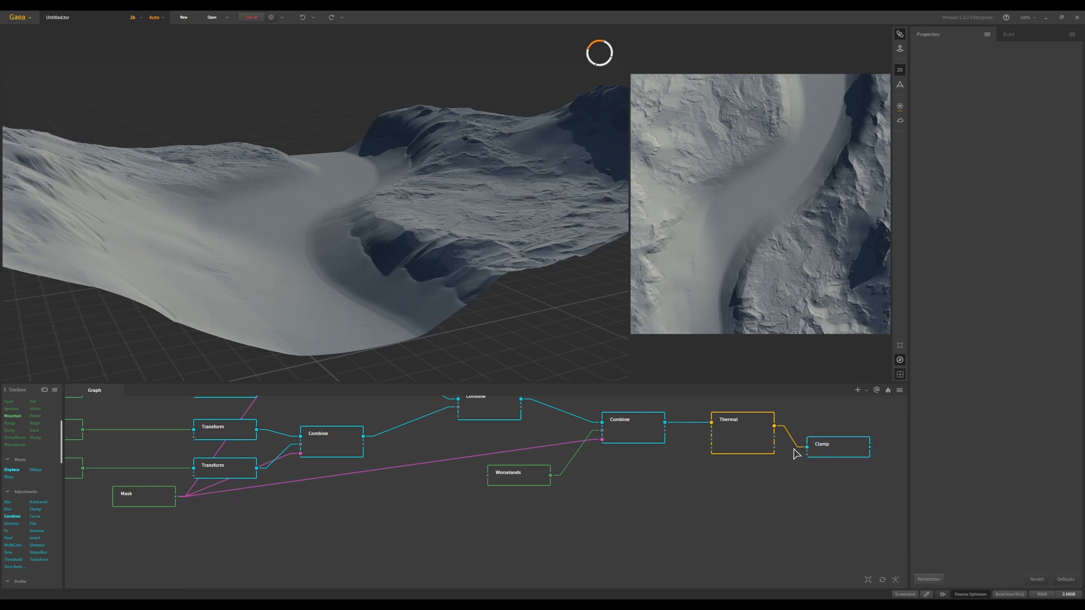
{"action": "left_click_drag", "start_coordinate": [832, 444], "coordinate": [840, 467]}
{"action": "left_click", "coordinate": [789, 428]}
{"action": "key", "text": "Delete"}
Step: Add a Combine node after Thermal, fed by Thermal's output, and preview Thermal
{"action": "left_click", "coordinate": [783, 485]}
{"action": "scroll", "coordinate": [8, 511], "scroll_direction": "up", "scroll_amount": 1}
{"action": "scroll", "coordinate": [8, 512], "scroll_direction": "up", "scroll_amount": 3}
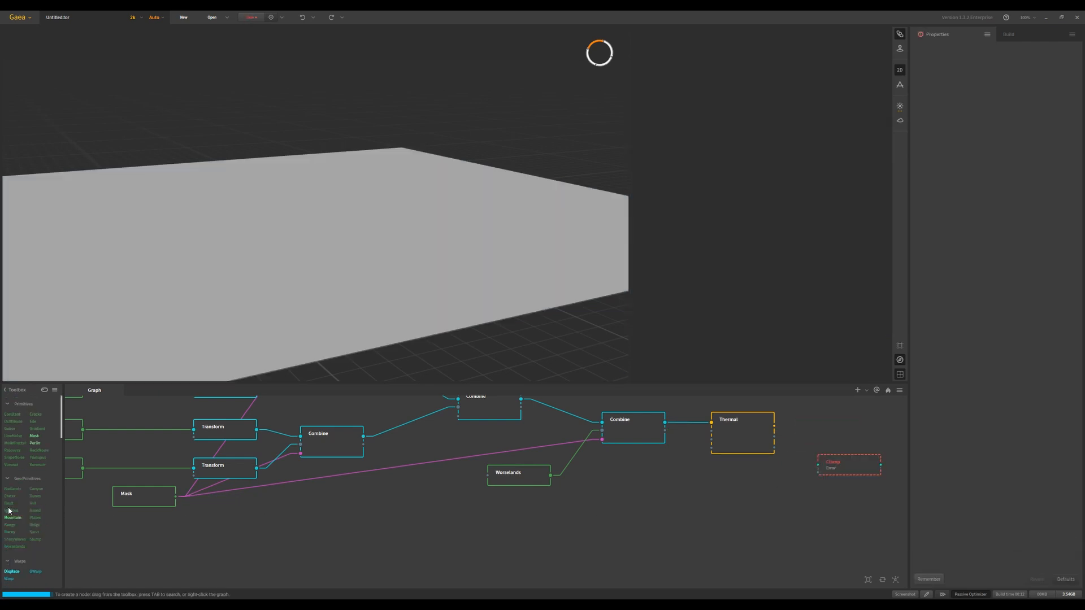
{"action": "scroll", "coordinate": [44, 506], "scroll_direction": "down", "scroll_amount": 4}
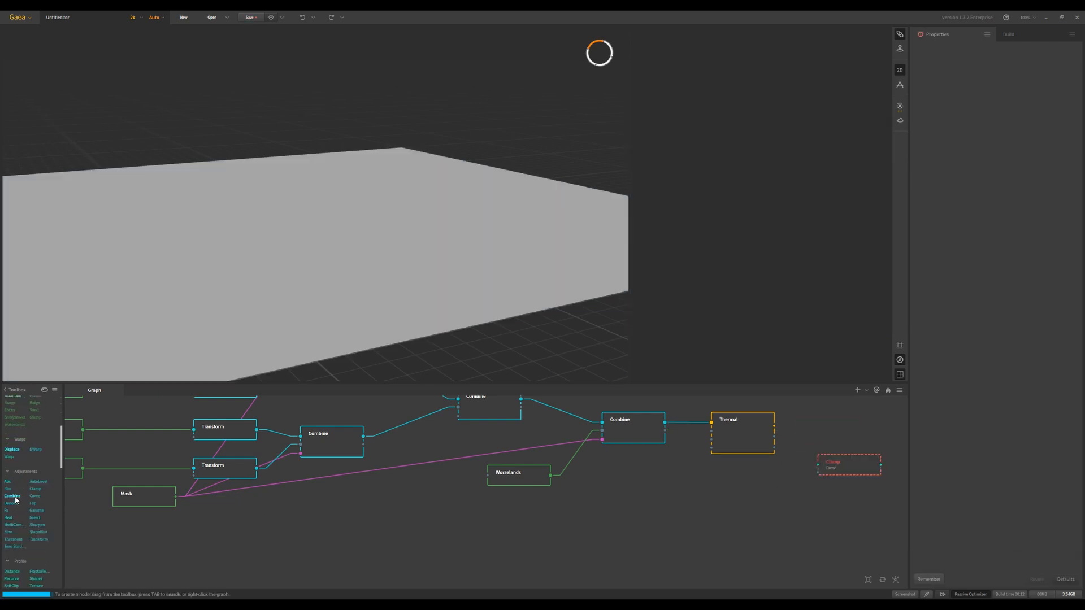
{"action": "left_click_drag", "start_coordinate": [12, 497], "coordinate": [824, 424]}
{"action": "left_click", "coordinate": [739, 436]}
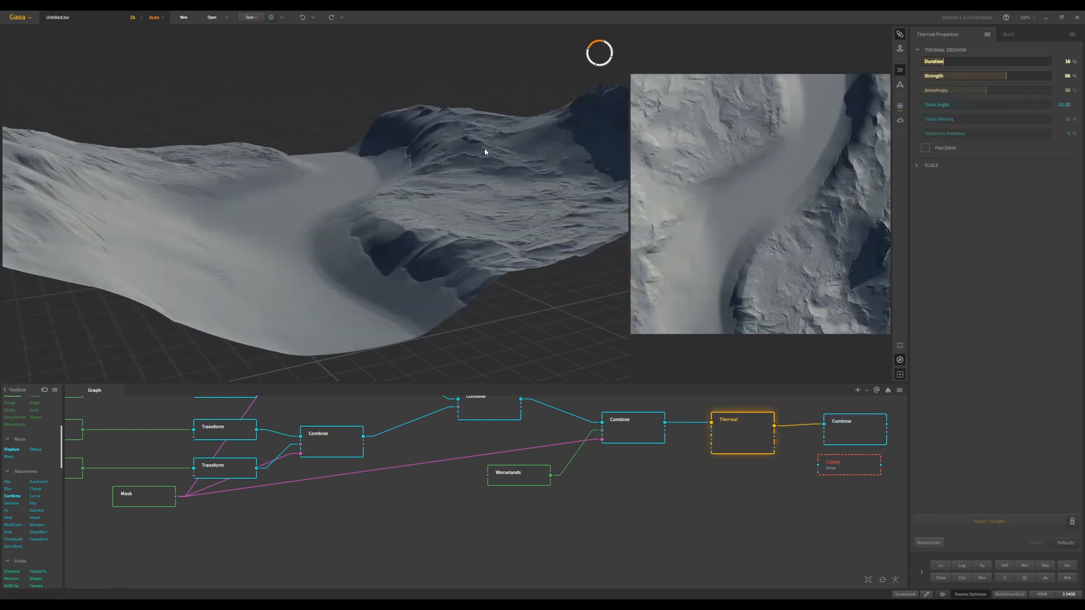
Step: Move the Clamp below Thermal, feed the Mask into it, and connect its output to the new Combine's second input
{"action": "left_click_drag", "start_coordinate": [830, 464], "coordinate": [723, 489]}
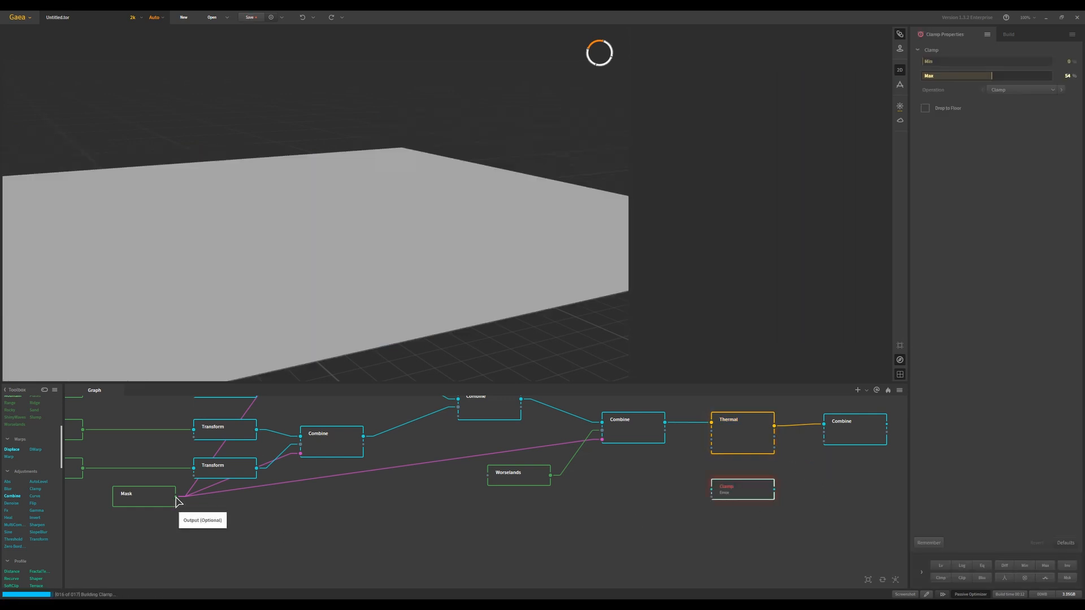
{"action": "left_click_drag", "start_coordinate": [177, 497], "coordinate": [825, 436]}
{"action": "left_click", "coordinate": [861, 433]}
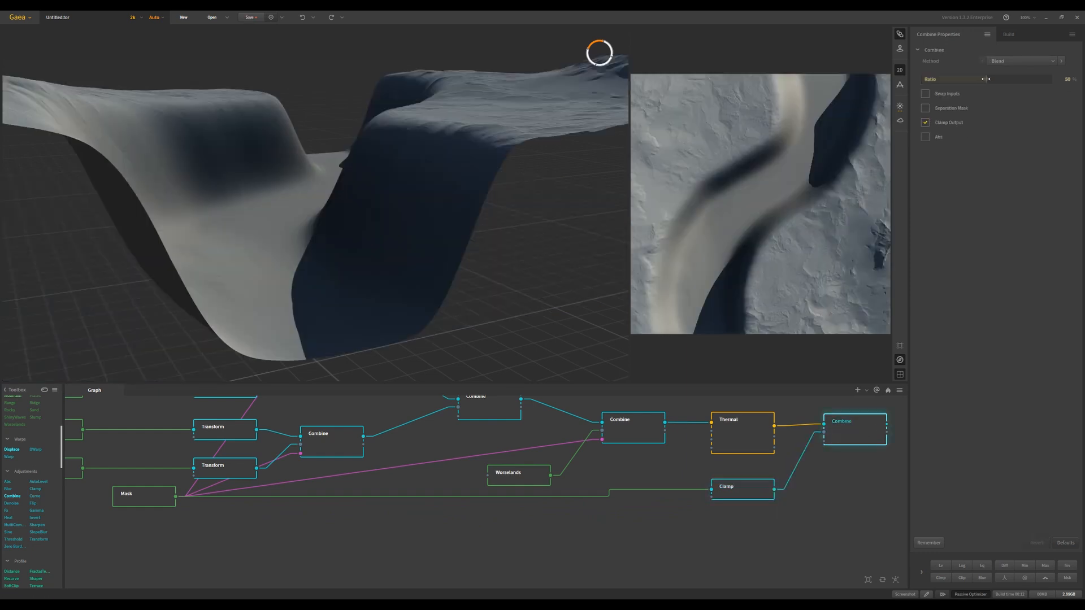
Step: Try the Add and Subtract methods on the last Combine, raising the ratio to 17% with Add
{"action": "left_click", "coordinate": [1020, 62]}
{"action": "left_click", "coordinate": [1012, 87]}
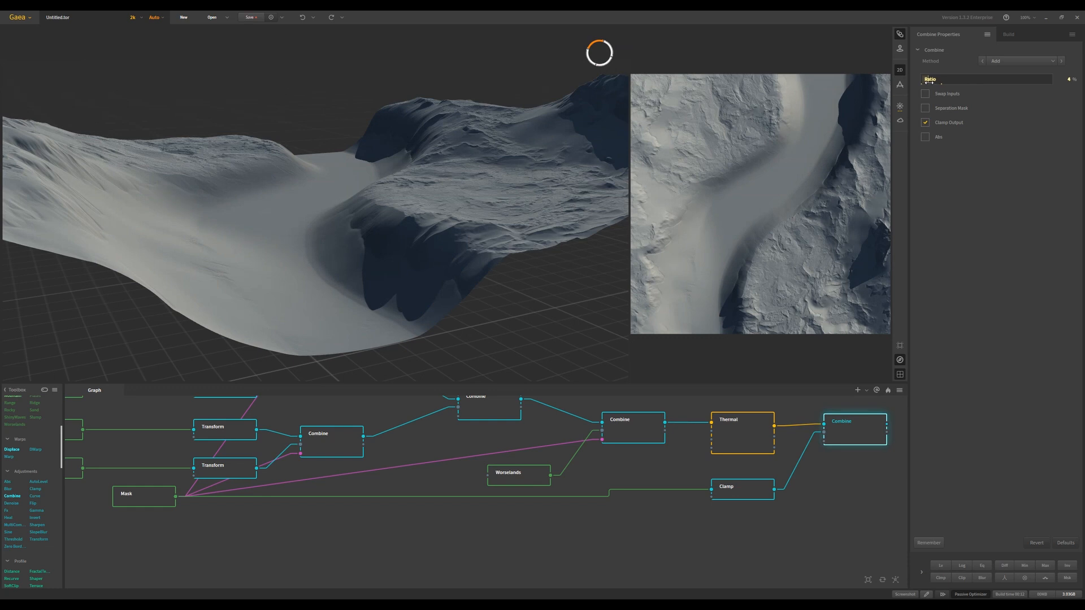
{"action": "left_click", "coordinate": [1017, 62]}
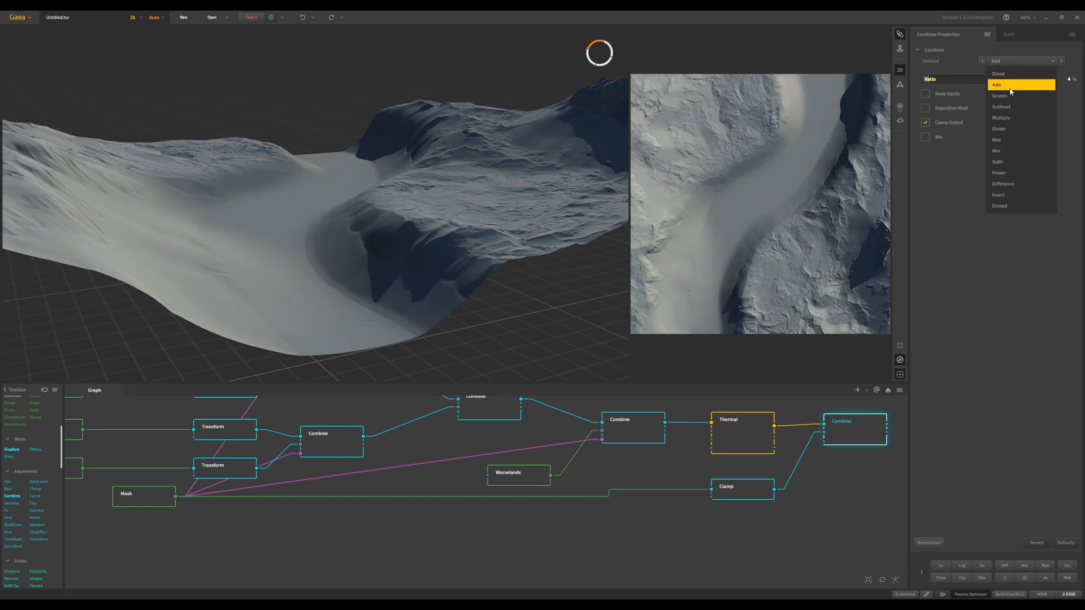
{"action": "left_click", "coordinate": [1005, 107]}
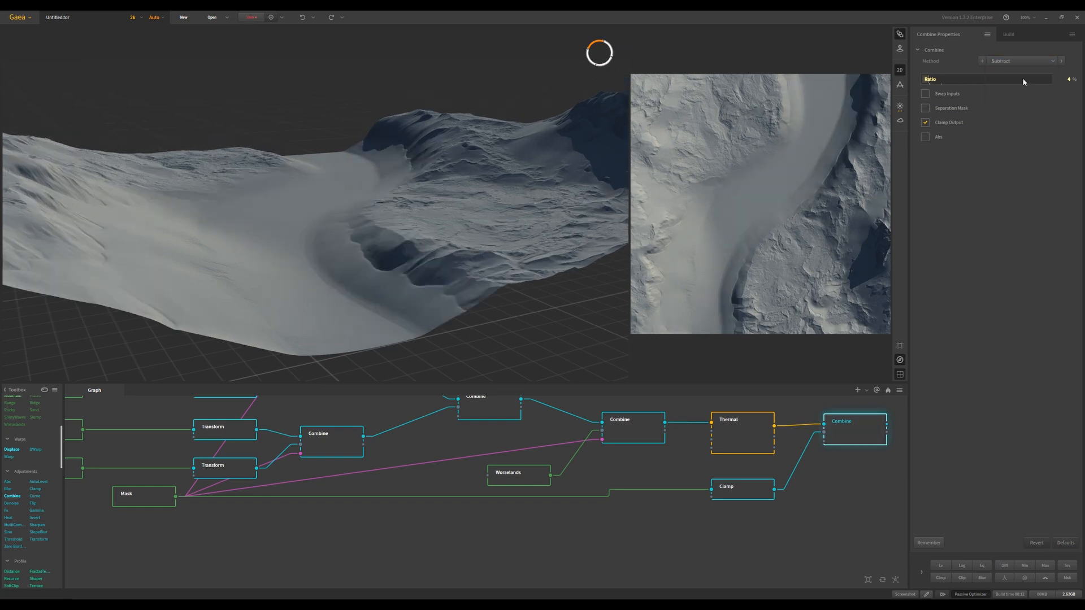
{"action": "left_click", "coordinate": [1023, 58]}
{"action": "left_click", "coordinate": [1007, 121]}
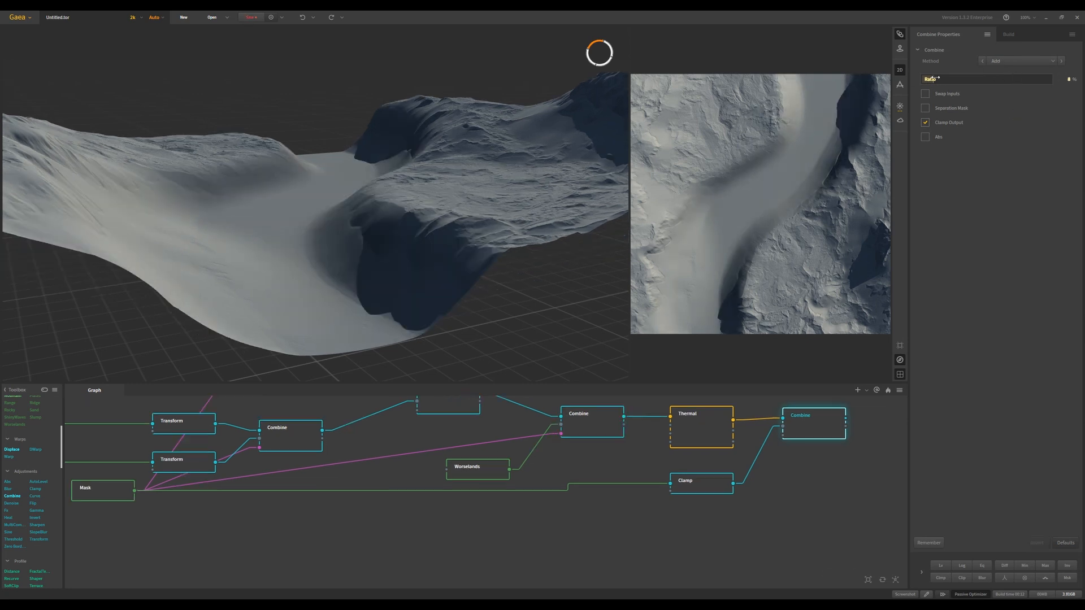
{"action": "mouse_move", "coordinate": [933, 79]}
{"action": "left_mouse_down"}
{"action": "mouse_move", "coordinate": [959, 77]}
{"action": "mouse_move", "coordinate": [944, 79]}
{"action": "left_mouse_up"}
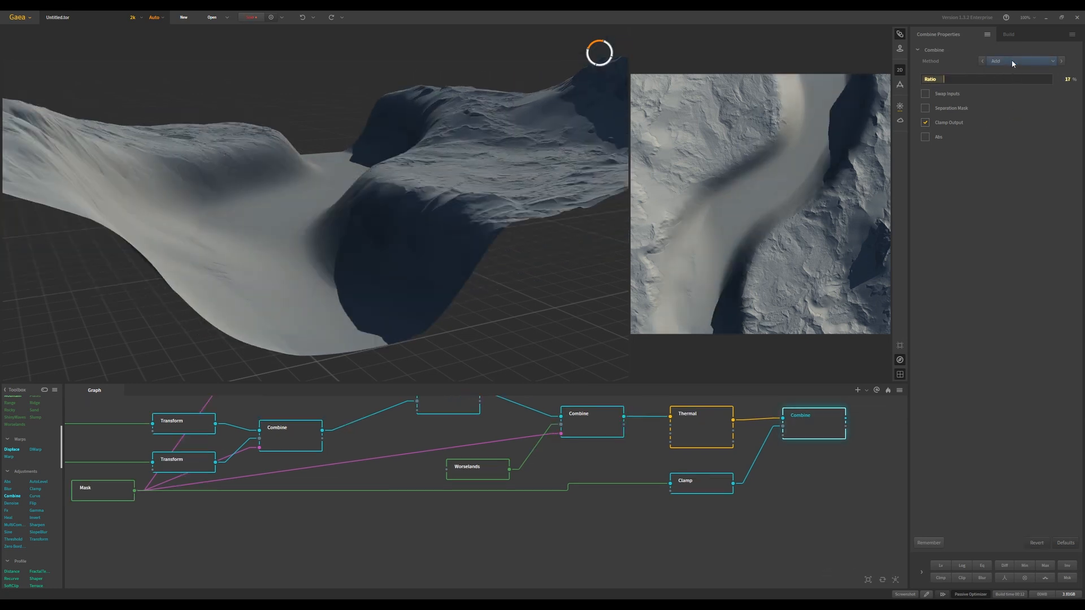
Step: Set the last Combine's method to Multiply with a ratio of 39%
{"action": "left_click", "coordinate": [1015, 63]}
{"action": "left_click", "coordinate": [1012, 115]}
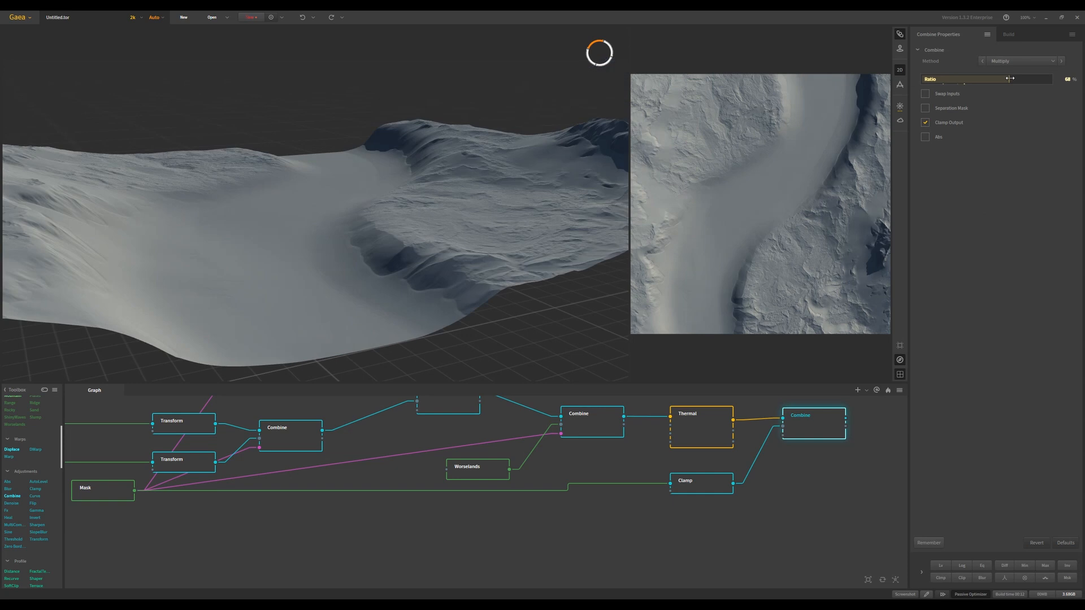
{"action": "left_click_drag", "start_coordinate": [1010, 79], "coordinate": [998, 79]}
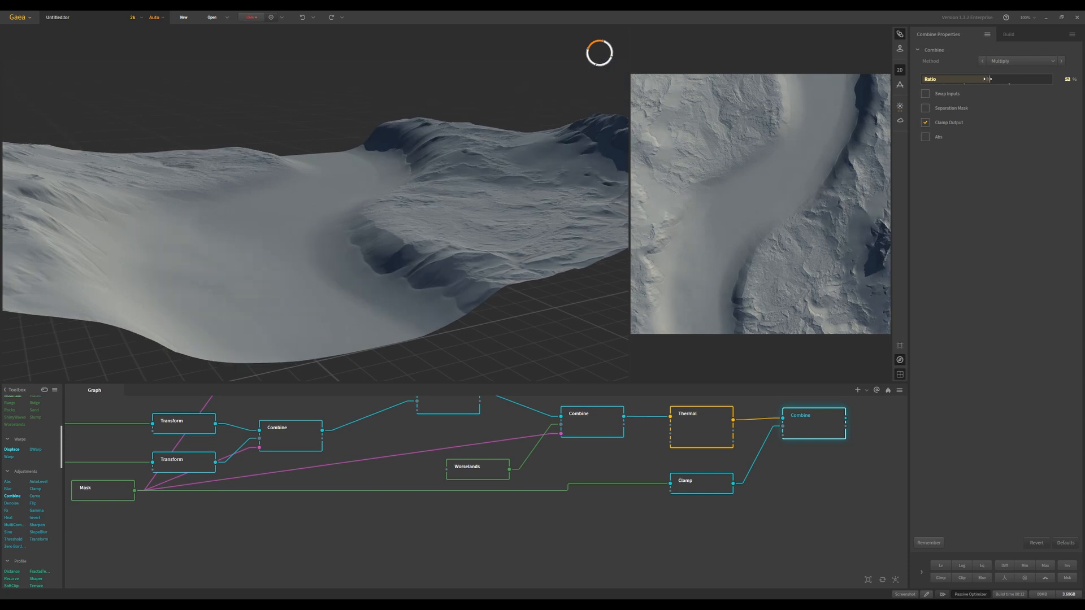
Step: Widen the right bank of the Mask's winding channel with brush size 142 and preview the last Combine
{"action": "left_click", "coordinate": [107, 489]}
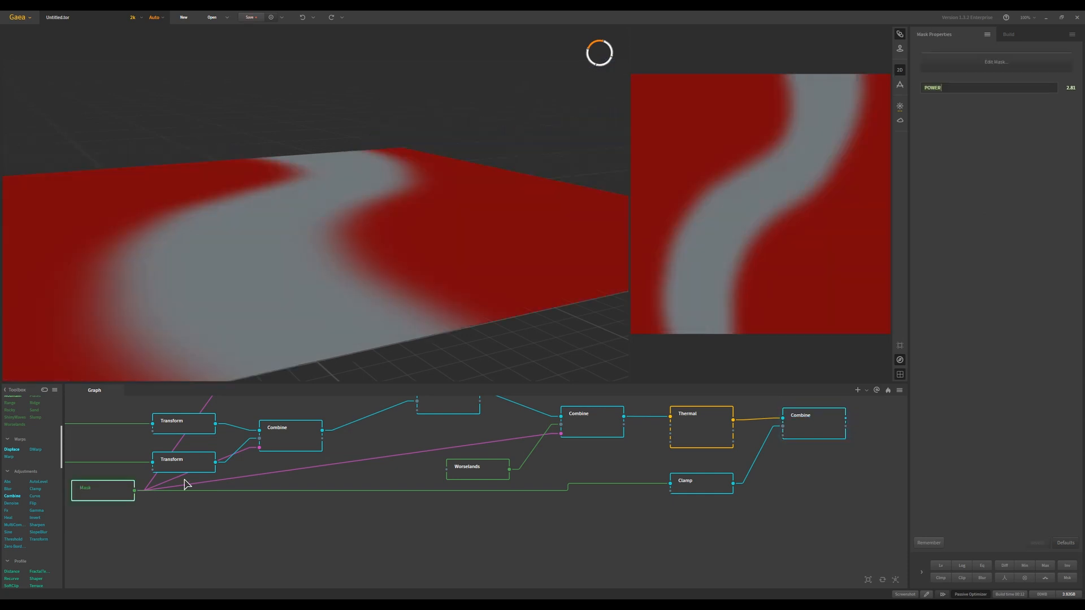
{"action": "left_click", "coordinate": [996, 62]}
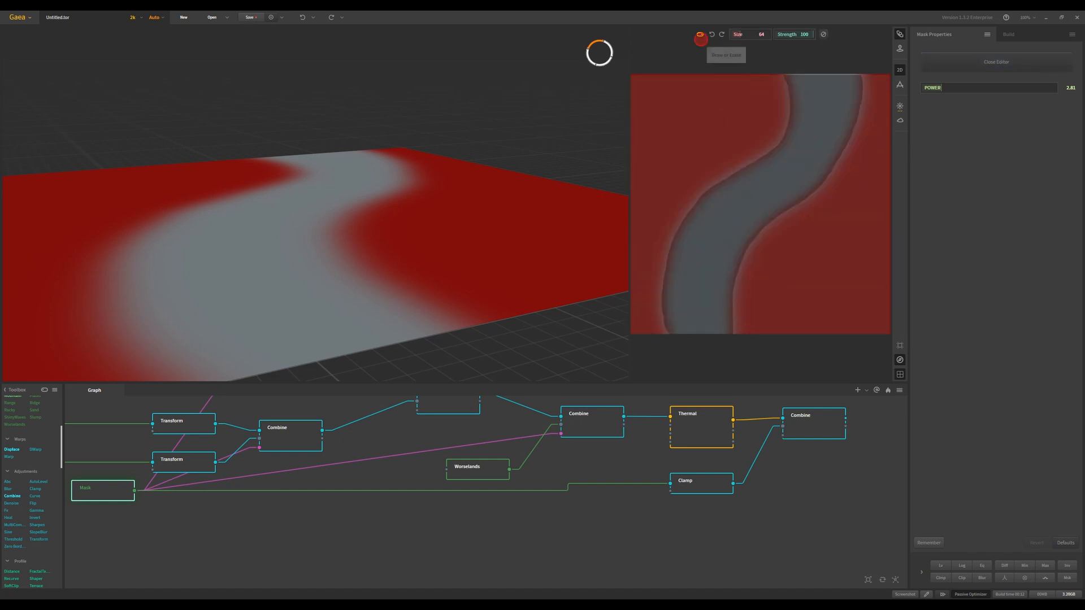
{"action": "left_click_drag", "start_coordinate": [739, 32], "coordinate": [749, 30]}
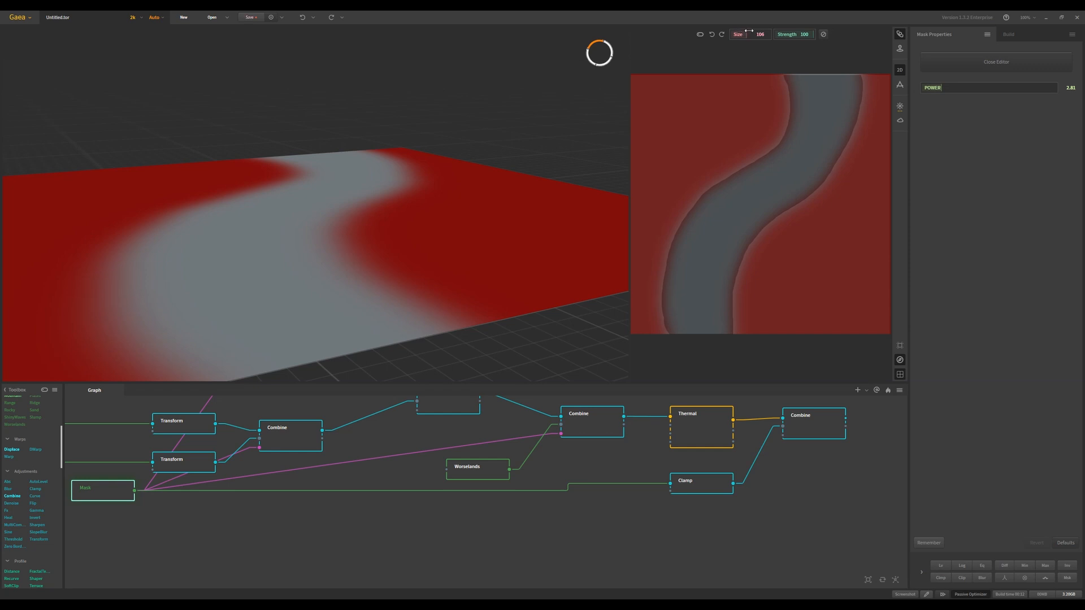
{"action": "mouse_move", "coordinate": [732, 325]}
{"action": "left_mouse_down"}
{"action": "mouse_move", "coordinate": [787, 198]}
{"action": "mouse_move", "coordinate": [828, 164]}
{"action": "mouse_move", "coordinate": [856, 71]}
{"action": "left_mouse_up"}
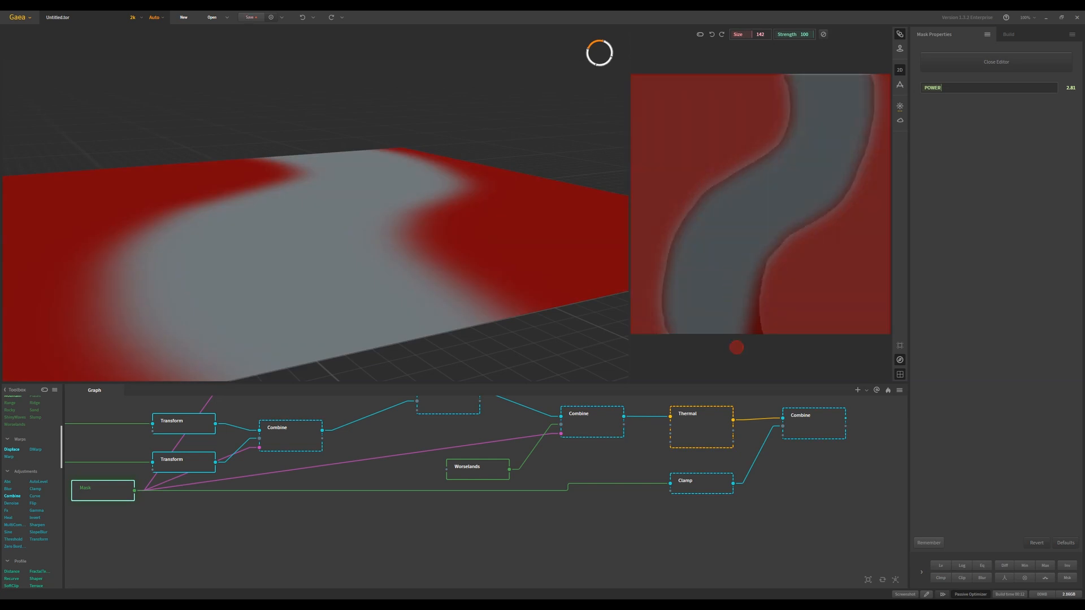
{"action": "left_click", "coordinate": [816, 418]}
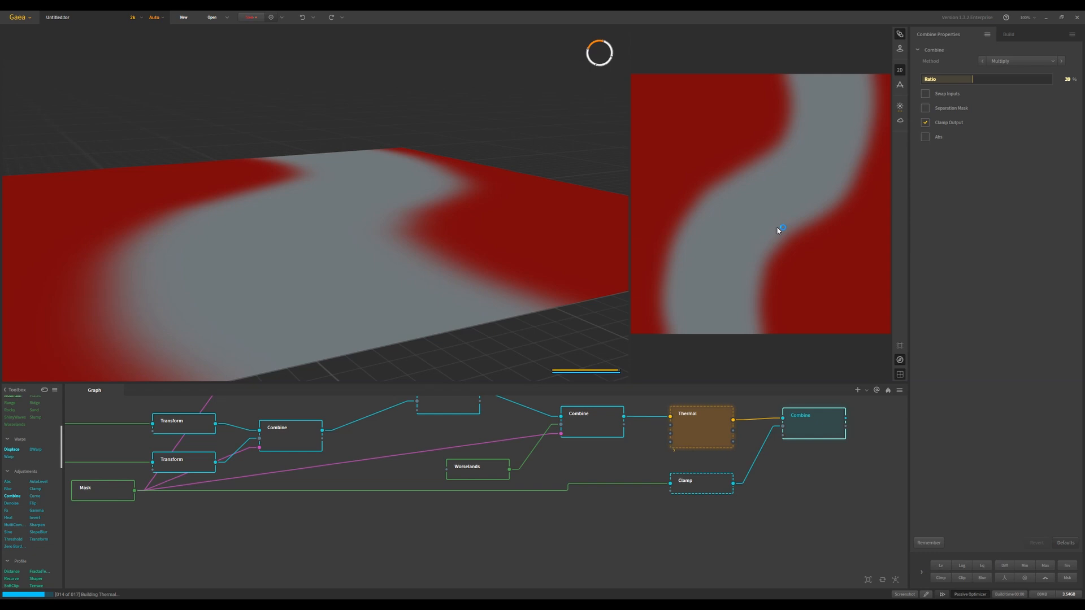
Step: Try a Mask power of 1.09 and preview the last Combine
{"action": "left_click", "coordinate": [113, 496]}
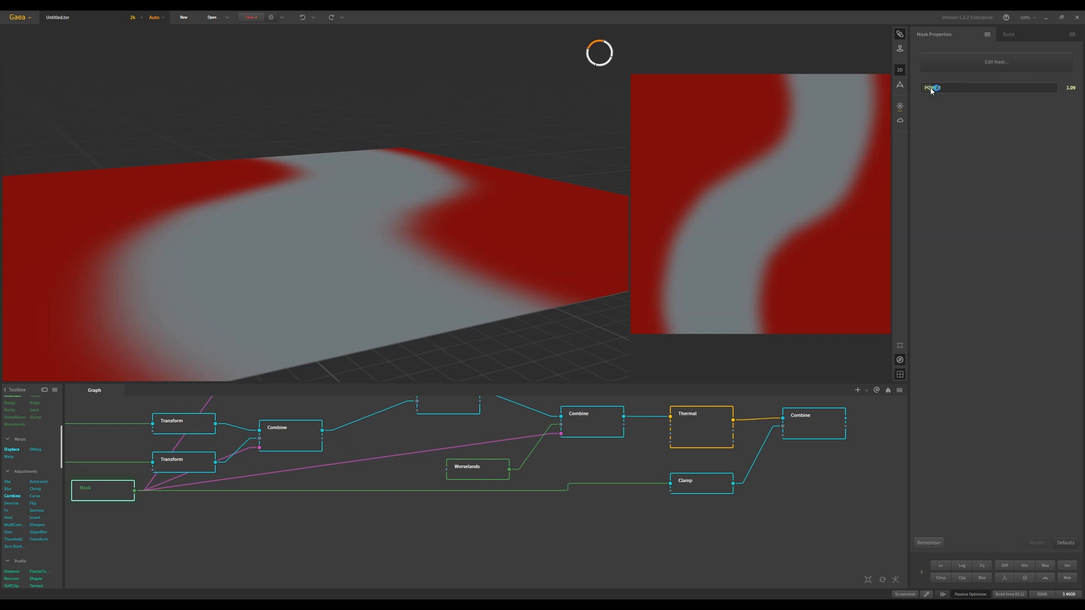
{"action": "left_click_drag", "start_coordinate": [932, 91], "coordinate": [930, 88]}
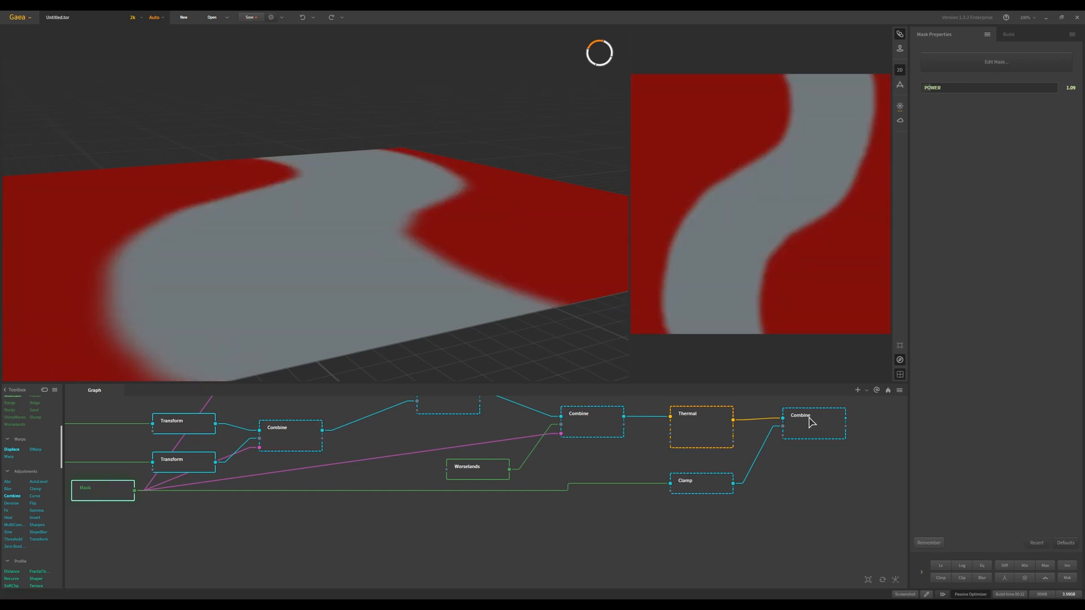
{"action": "left_click", "coordinate": [811, 423]}
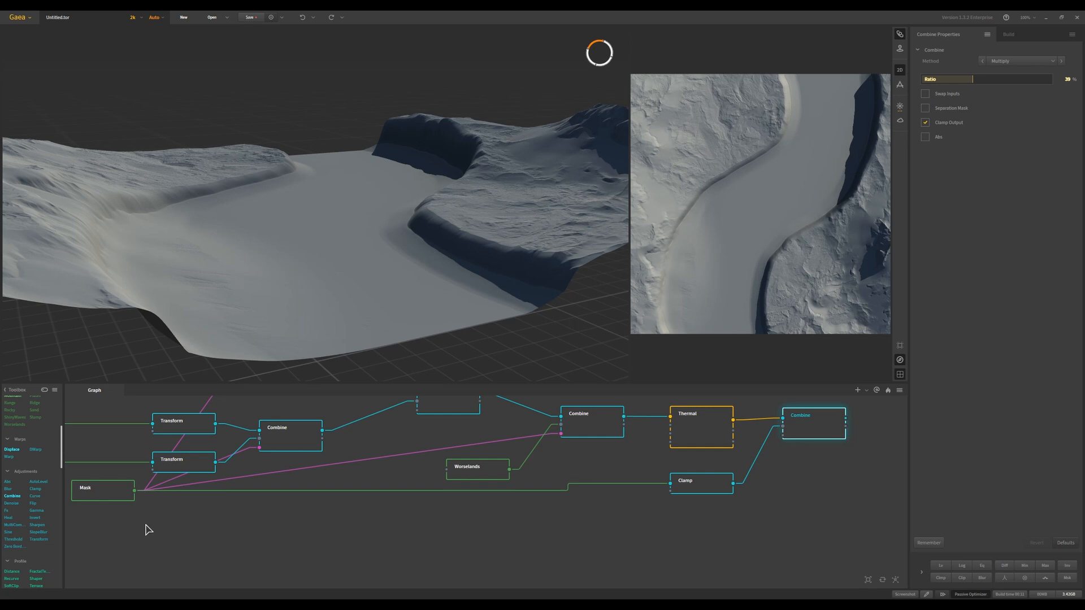
Step: Set the Mask's power back to about 2.8 and preview the last Combine
{"action": "left_click", "coordinate": [116, 493]}
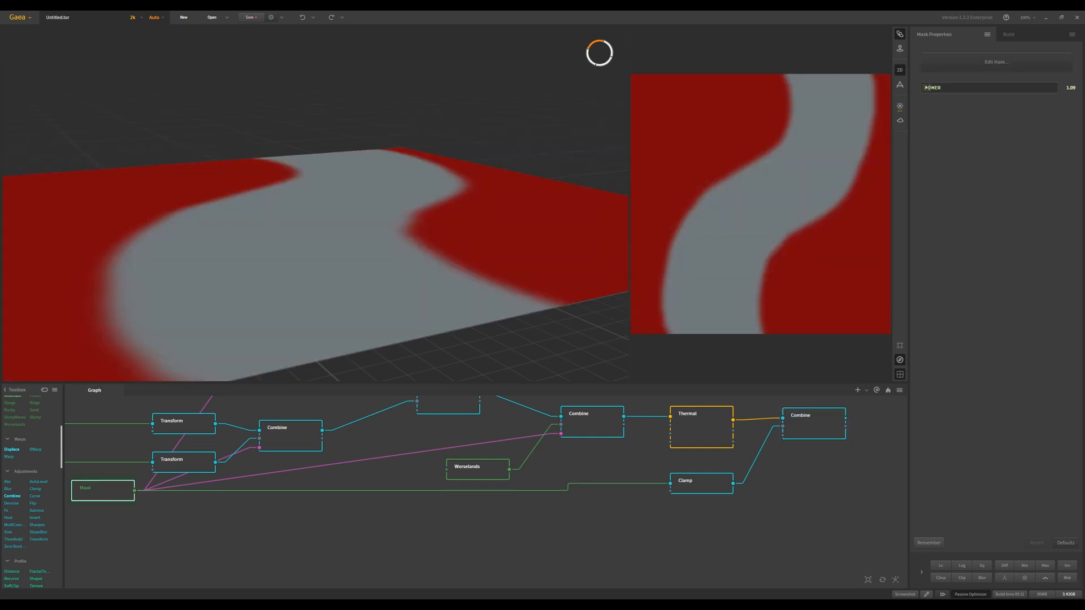
{"action": "left_click_drag", "start_coordinate": [940, 87], "coordinate": [941, 86]}
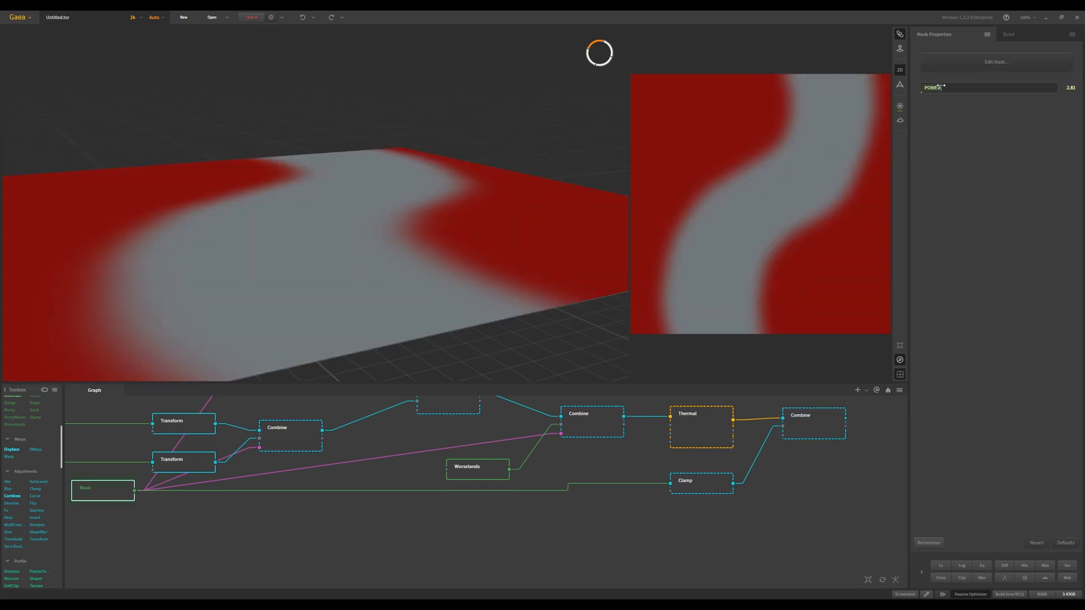
{"action": "left_click", "coordinate": [814, 425]}
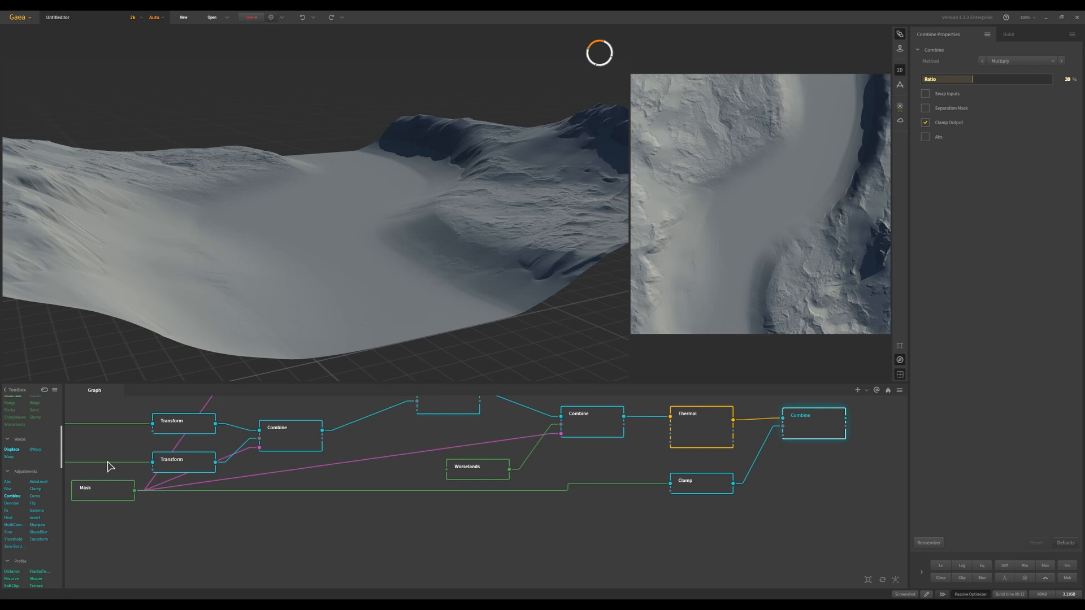
Step: Add another Combine below the last one, with the Mask as its mask input and the previous Combine as its main input
{"action": "left_click_drag", "start_coordinate": [14, 498], "coordinate": [830, 500]}
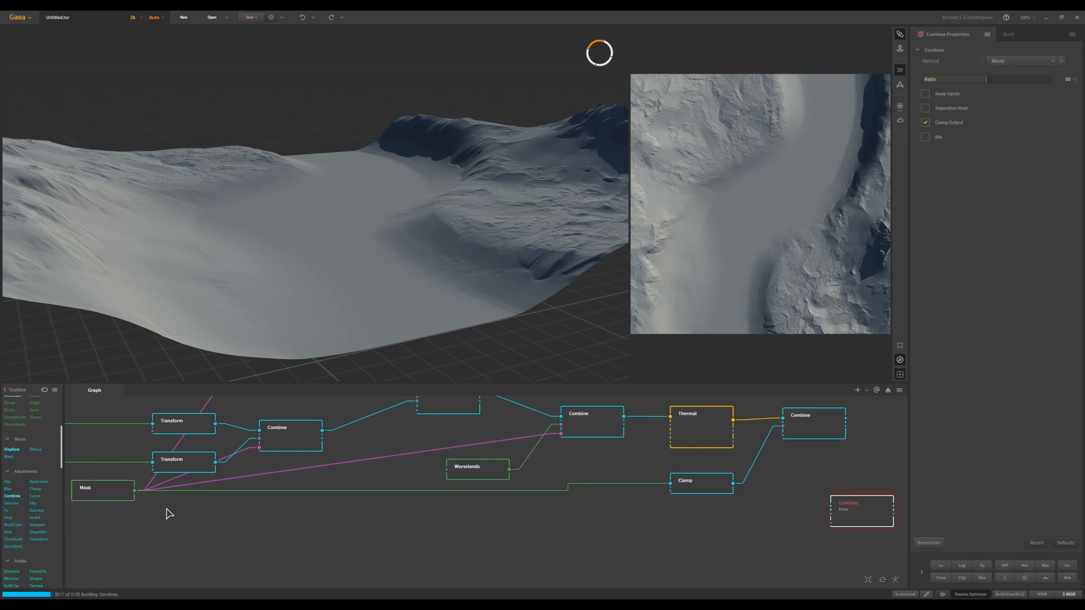
{"action": "left_click_drag", "start_coordinate": [135, 491], "coordinate": [831, 523]}
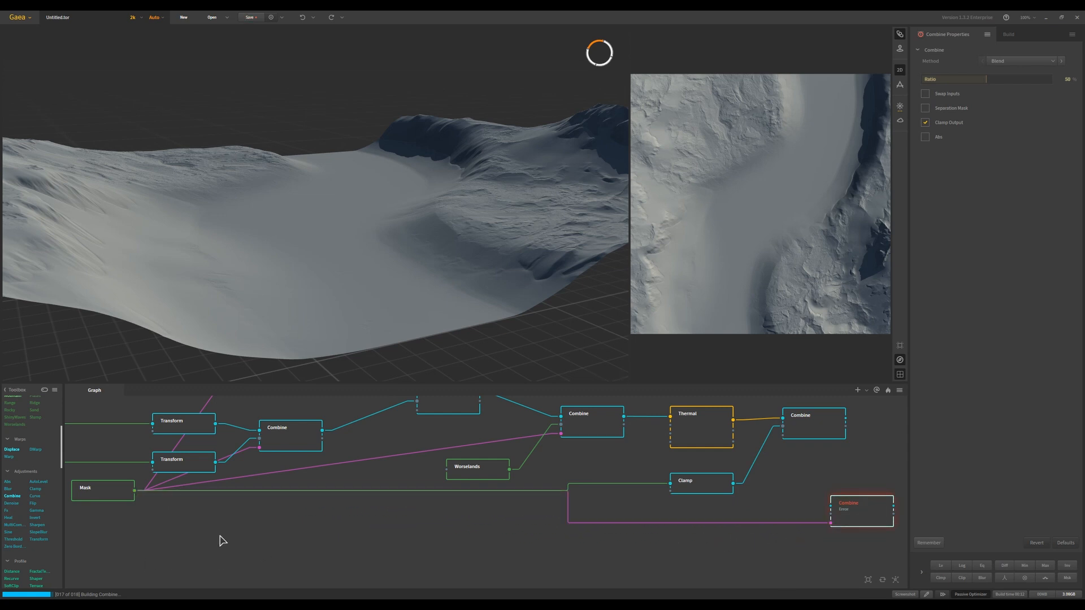
{"action": "left_click_drag", "start_coordinate": [846, 419], "coordinate": [831, 506]}
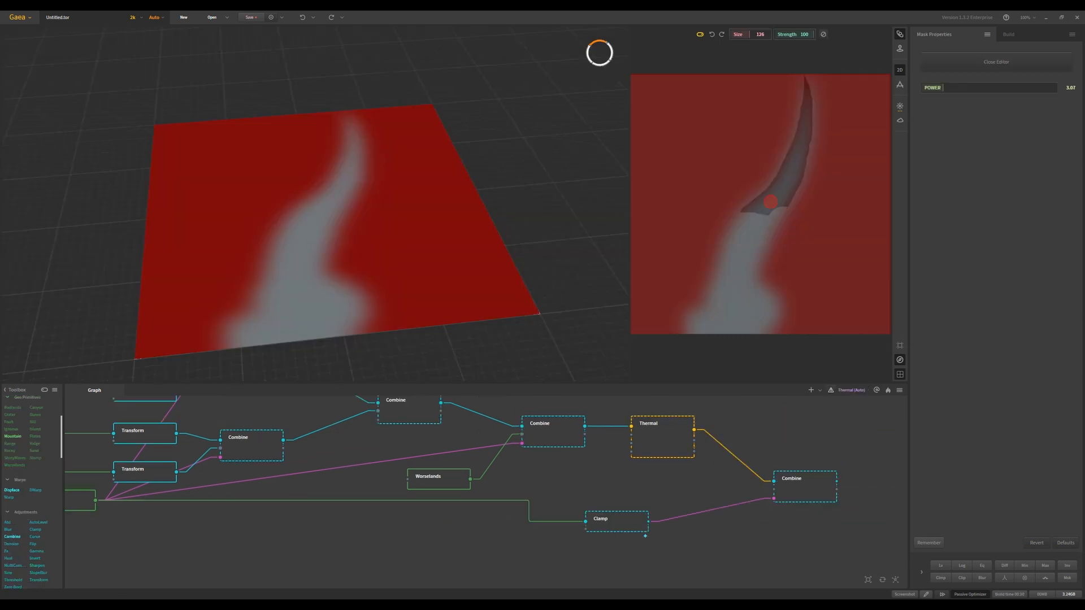
Step: Clear the Mask's winding channel and paint a straight vertical channel through the middle with brush size 126
{"action": "mouse_move", "coordinate": [749, 210]}
{"action": "left_mouse_down"}
{"action": "mouse_move", "coordinate": [787, 172]}
{"action": "mouse_move", "coordinate": [807, 90]}
{"action": "left_mouse_up"}
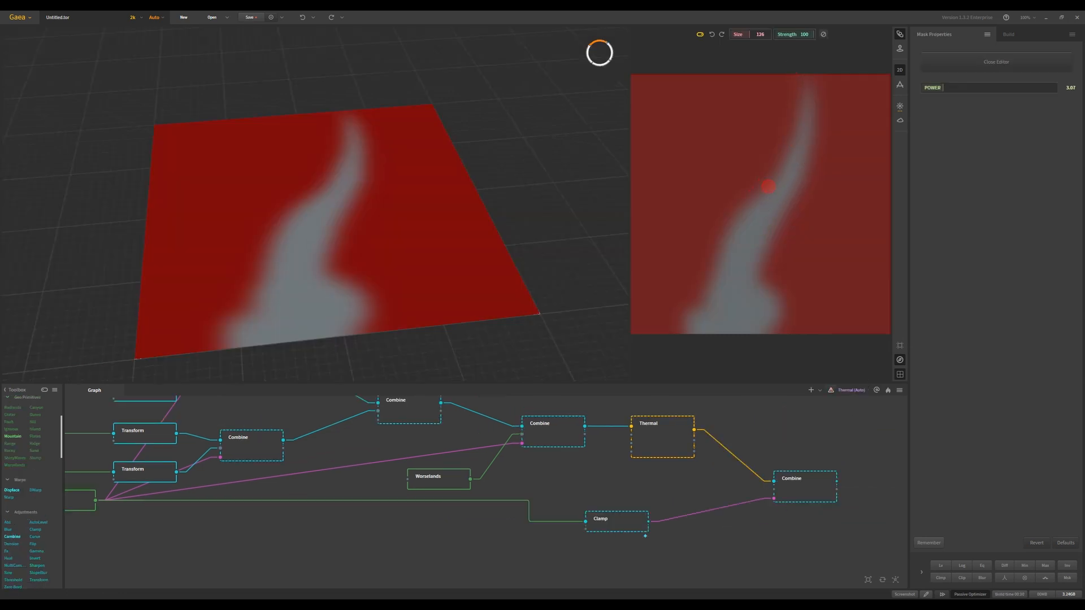
{"action": "key", "text": "ctrl+z"}
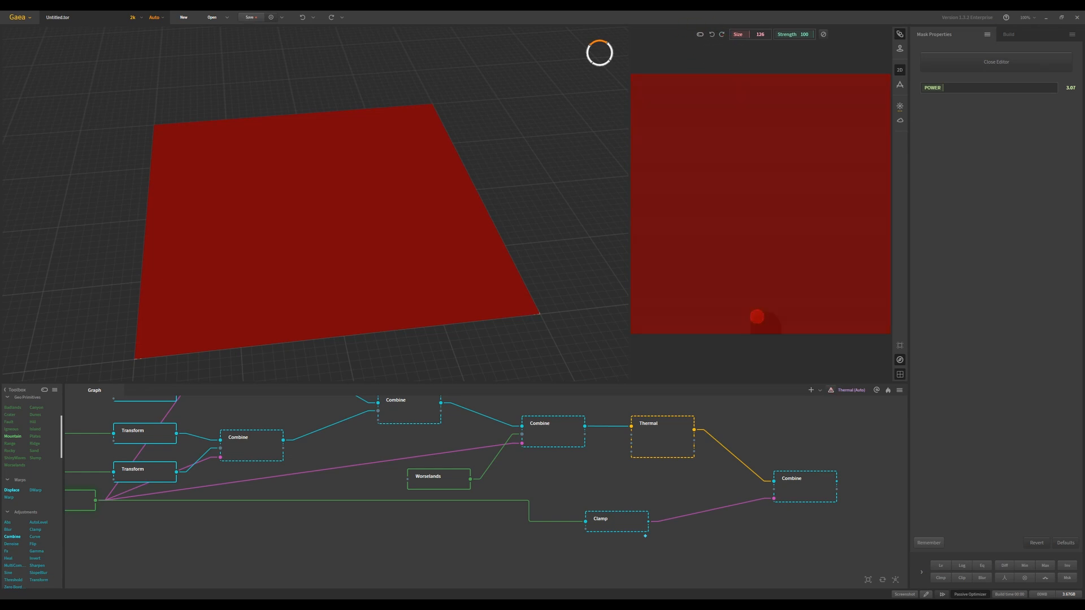
{"action": "mouse_move", "coordinate": [757, 318]}
{"action": "left_mouse_down"}
{"action": "mouse_move", "coordinate": [755, 58]}
{"action": "mouse_move", "coordinate": [758, 92]}
{"action": "left_mouse_up"}
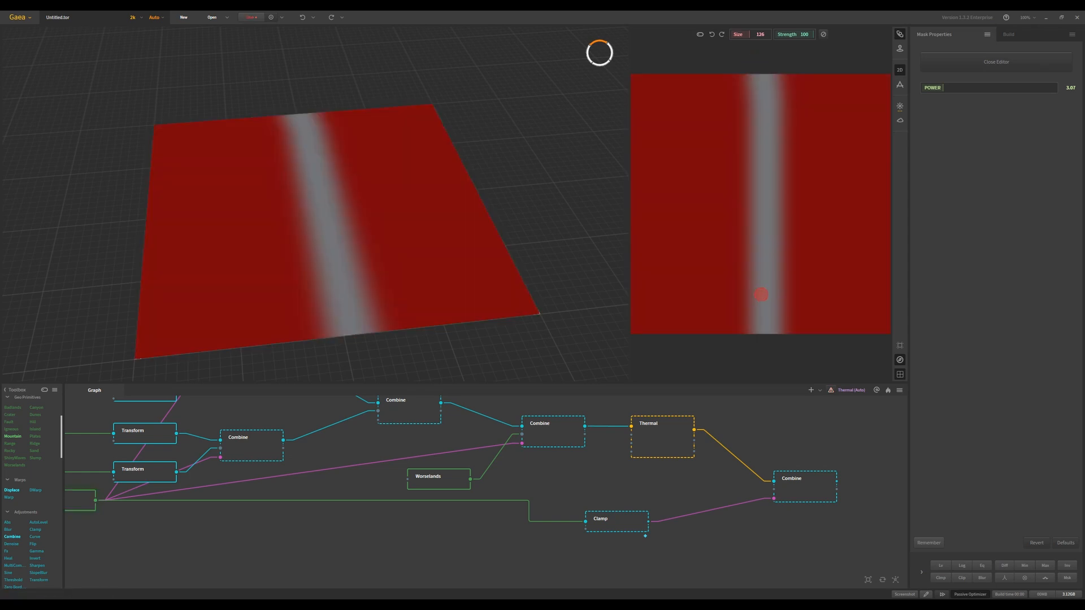
{"action": "left_click_drag", "start_coordinate": [749, 323], "coordinate": [744, 62]}
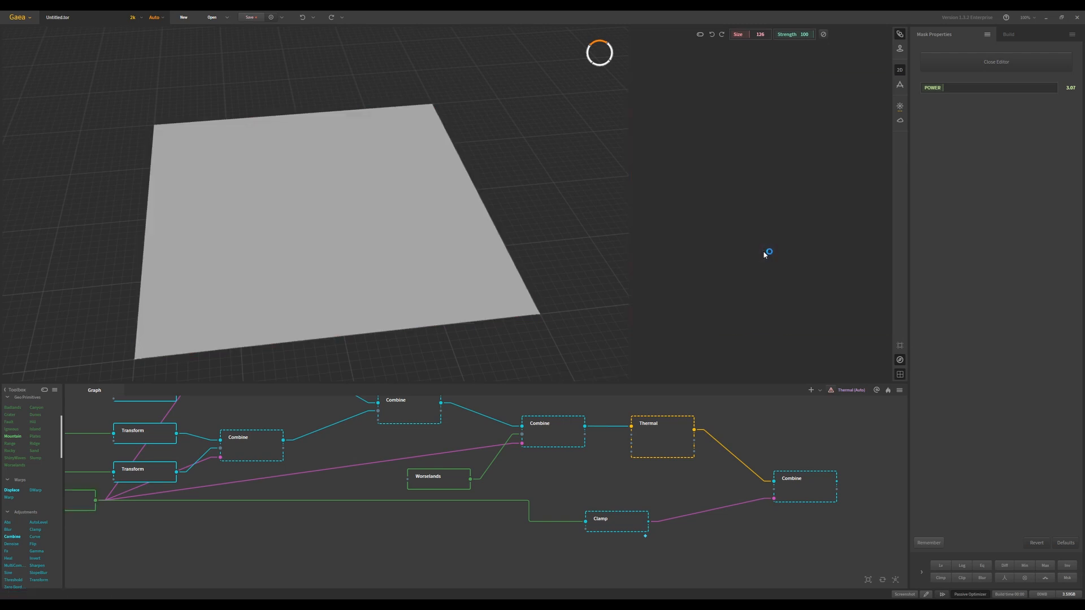
{"action": "left_click_drag", "start_coordinate": [743, 325], "coordinate": [745, 161]}
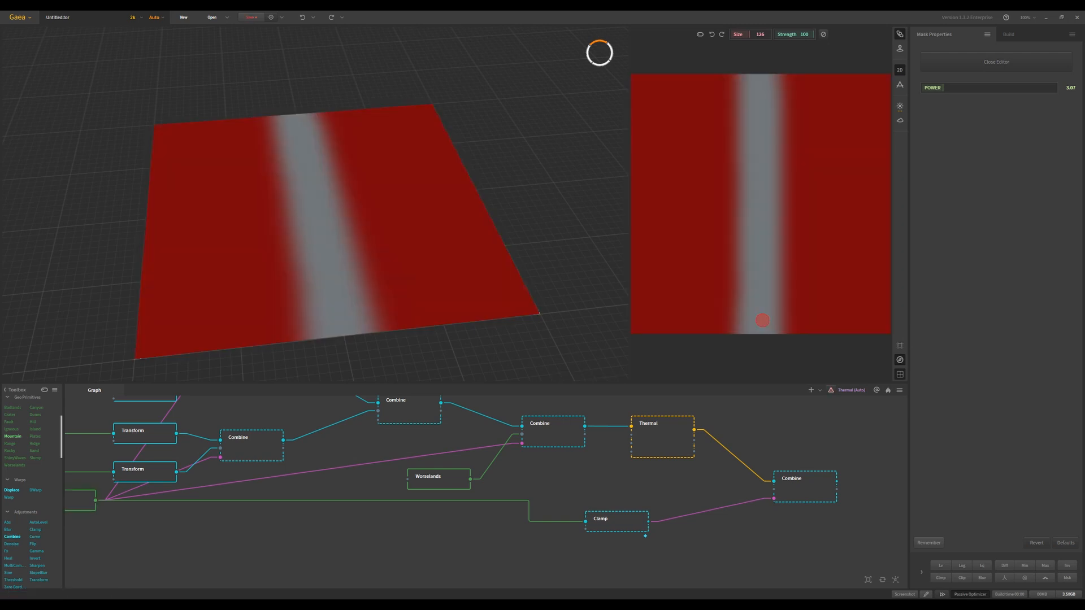
{"action": "left_click_drag", "start_coordinate": [788, 331], "coordinate": [770, 68]}
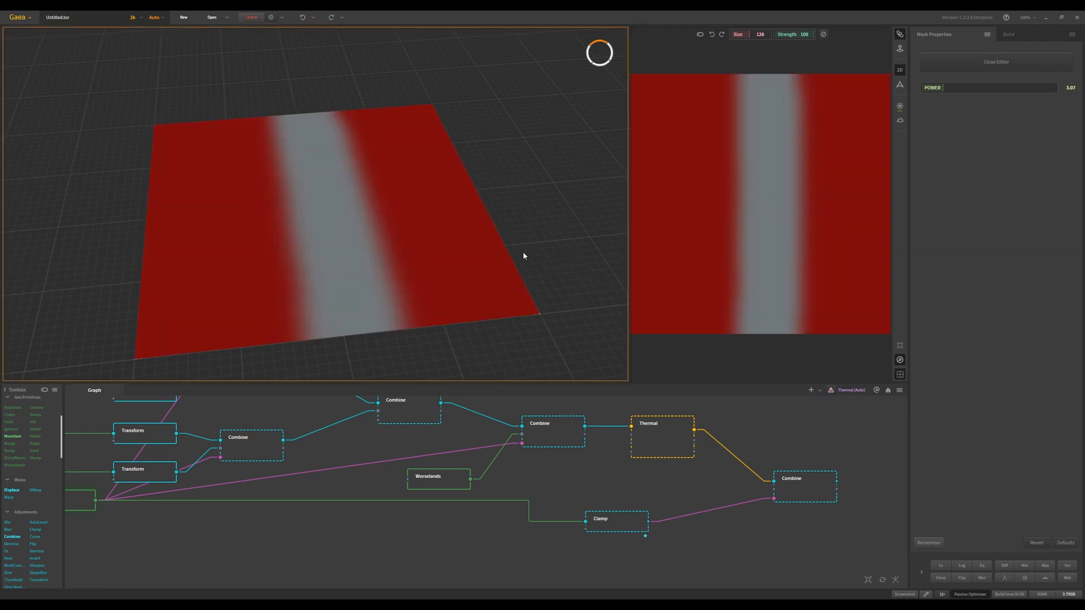
Step: Paint along the left bank of the Mask's straight channel, set its power to 6.33 and preview the last Combine
{"action": "mouse_move", "coordinate": [523, 256]}
{"action": "left_mouse_down"}
{"action": "mouse_move", "coordinate": [494, 245]}
{"action": "mouse_move", "coordinate": [507, 245]}
{"action": "mouse_move", "coordinate": [499, 255]}
{"action": "left_mouse_up"}
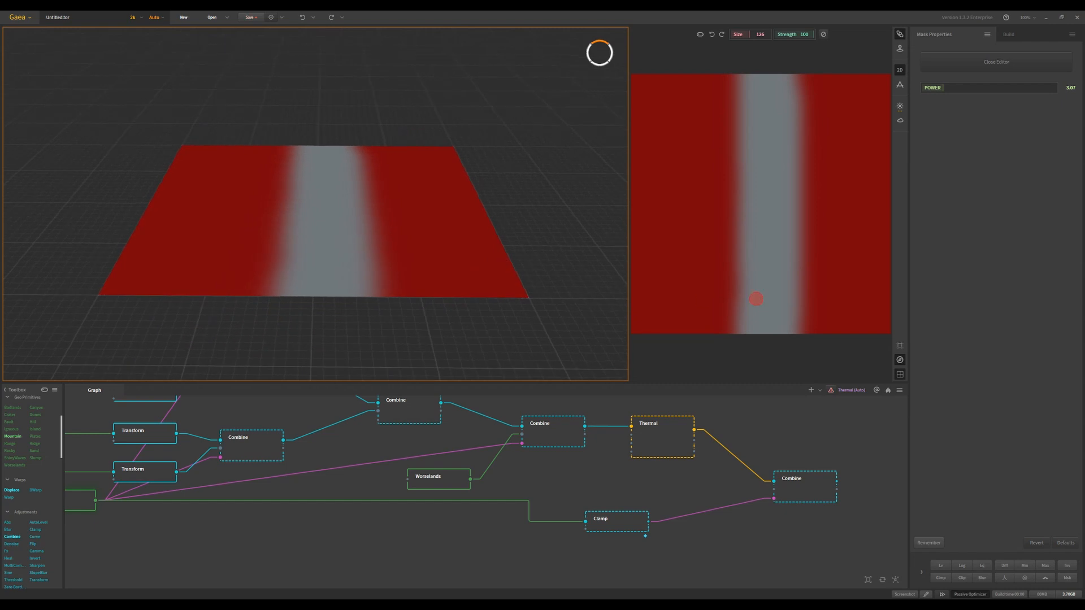
{"action": "left_click_drag", "start_coordinate": [728, 303], "coordinate": [730, 81]}
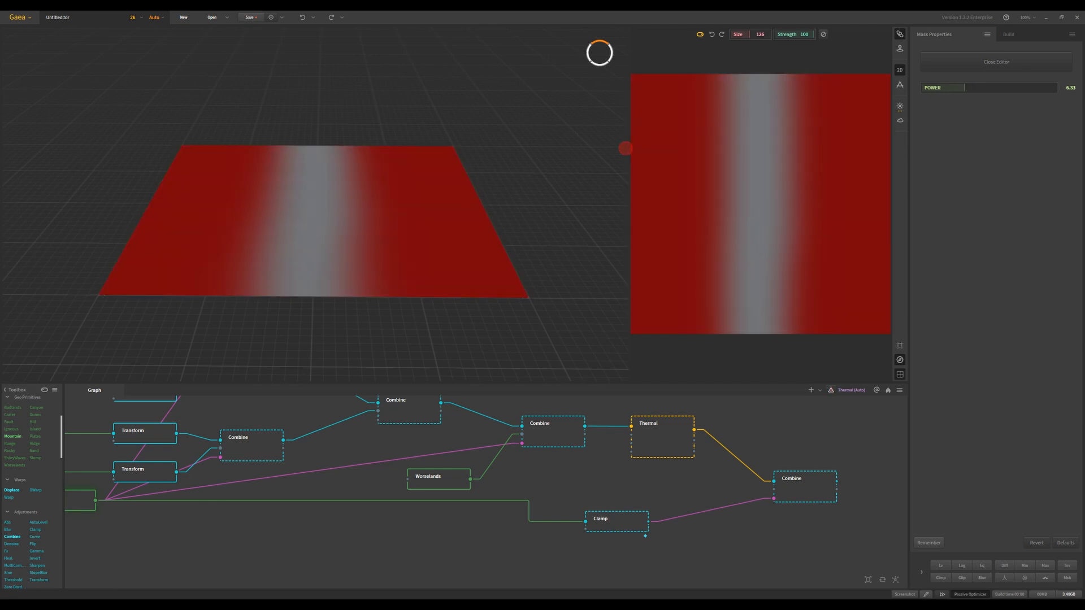
{"action": "left_click_drag", "start_coordinate": [134, 530], "coordinate": [224, 522]}
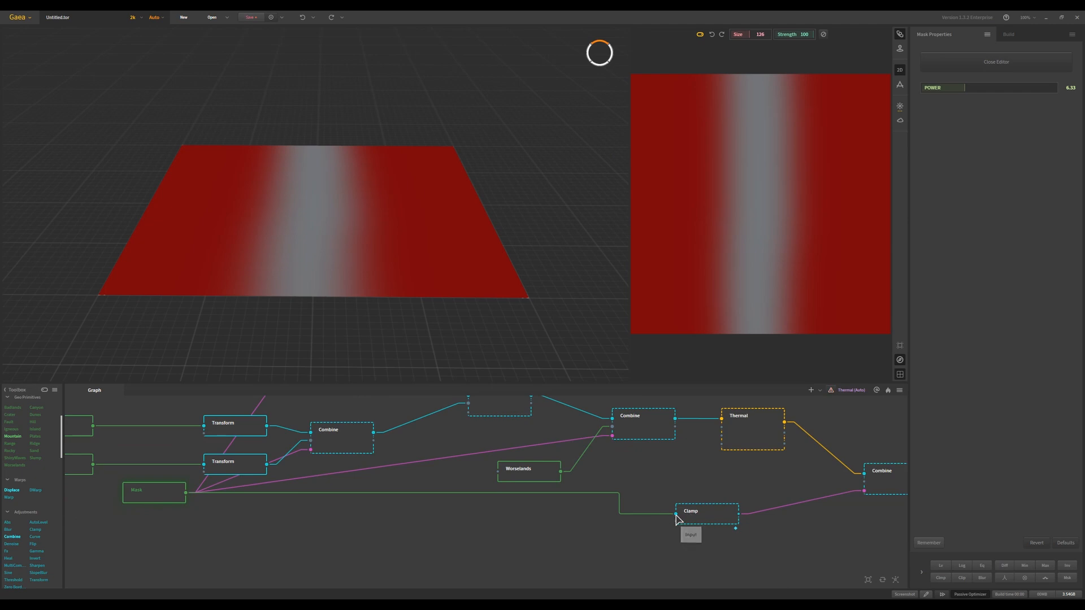
{"action": "left_click_drag", "start_coordinate": [692, 524], "coordinate": [598, 526]}
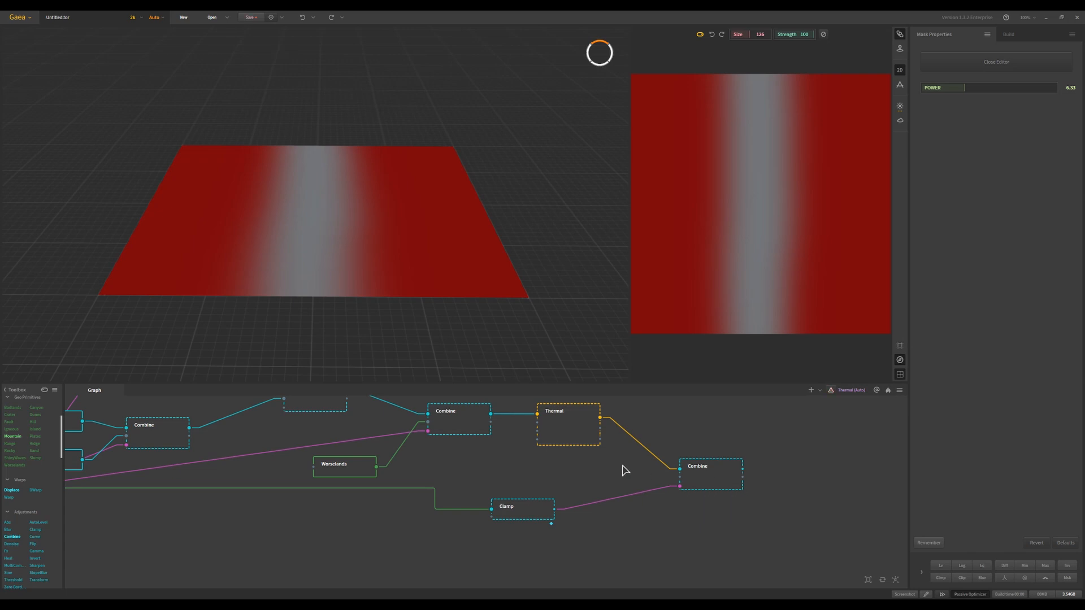
{"action": "left_click", "coordinate": [715, 472]}
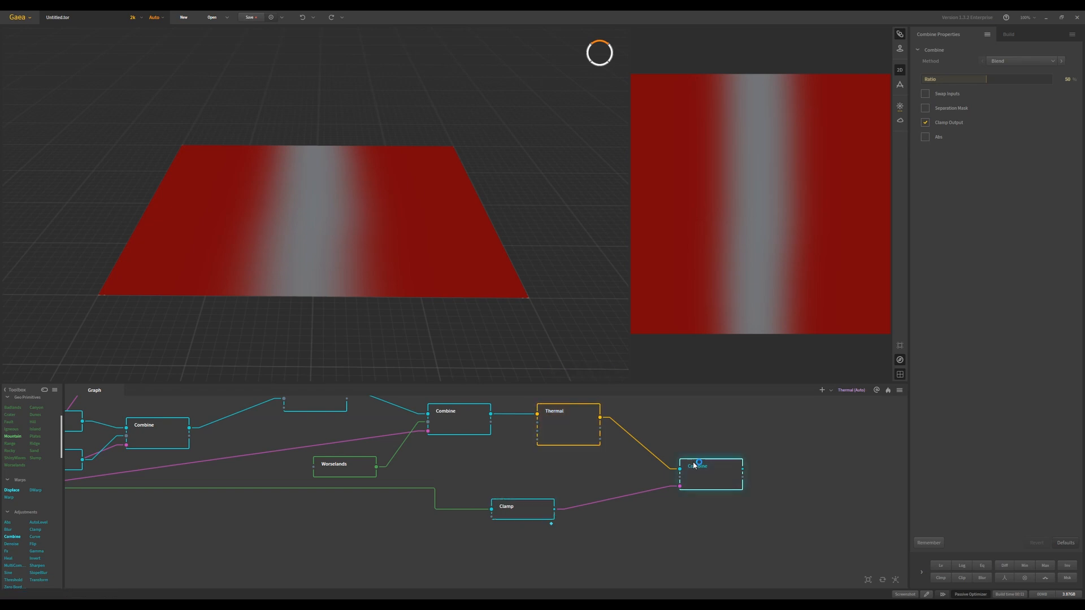
{"action": "left_click_drag", "start_coordinate": [349, 199], "coordinate": [341, 232]}
{"action": "scroll", "coordinate": [334, 177], "scroll_direction": "up", "scroll_amount": 5}
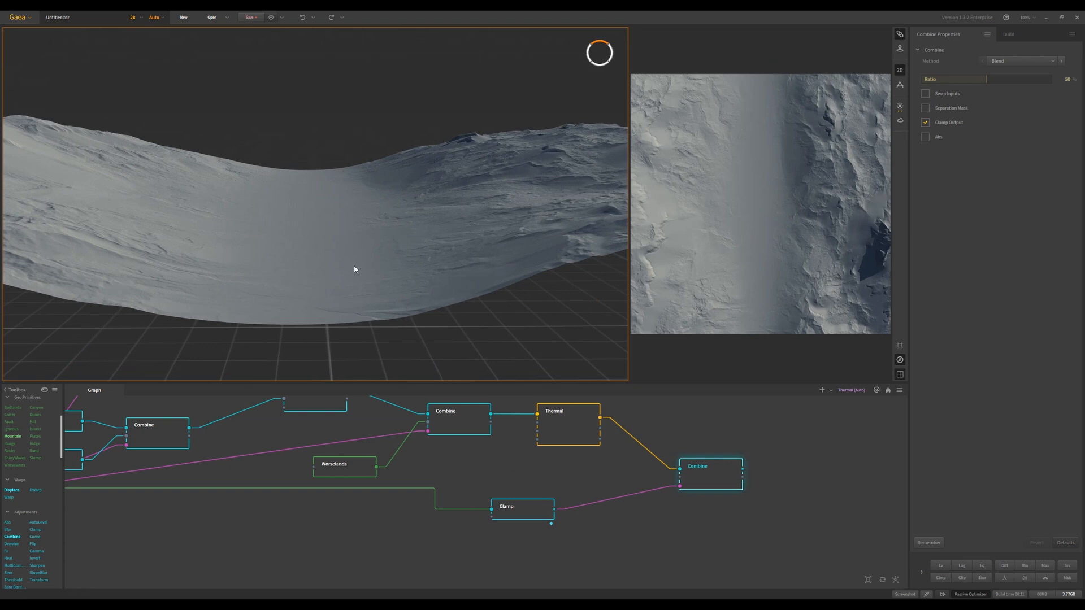
Step: Set the Mask's power to 3.96 and preview the last Combine
{"action": "left_click_drag", "start_coordinate": [108, 540], "coordinate": [225, 537]}
{"action": "left_click", "coordinate": [92, 487]}
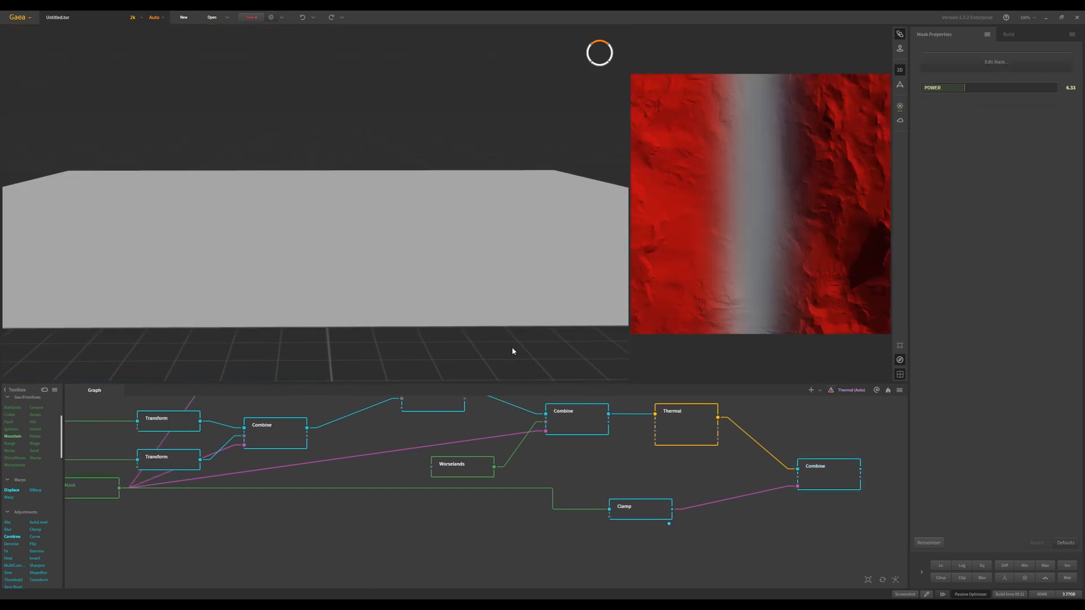
{"action": "left_click_drag", "start_coordinate": [963, 88], "coordinate": [950, 86]}
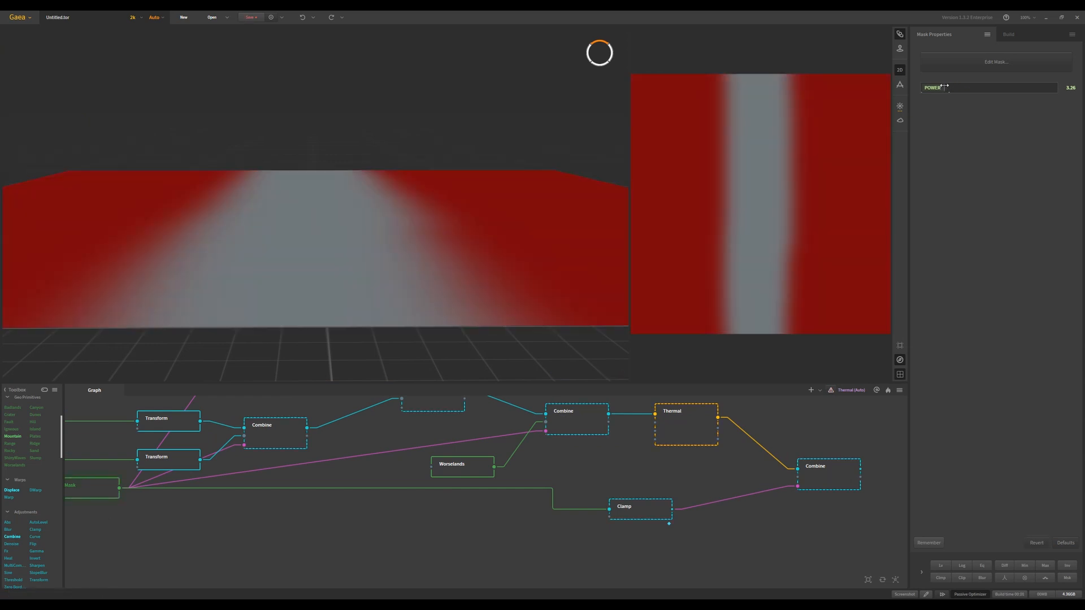
{"action": "left_click", "coordinate": [810, 479]}
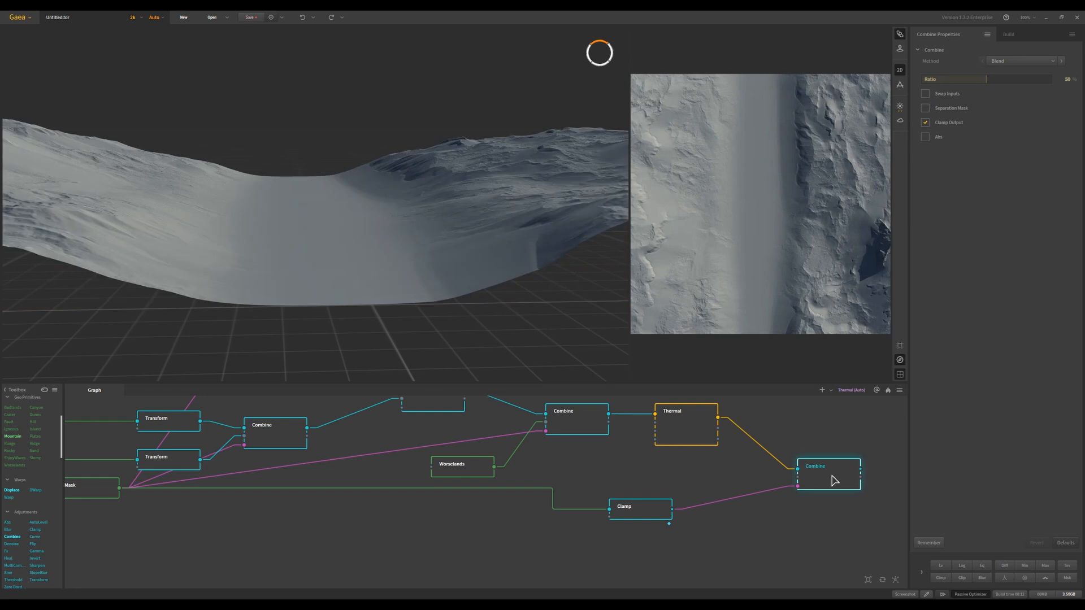
{"action": "left_click_drag", "start_coordinate": [413, 157], "coordinate": [392, 196]}
Step: Set the Clamp's Min to 0% and Max to 100%, and preview the last Combine
{"action": "left_click", "coordinate": [642, 511]}
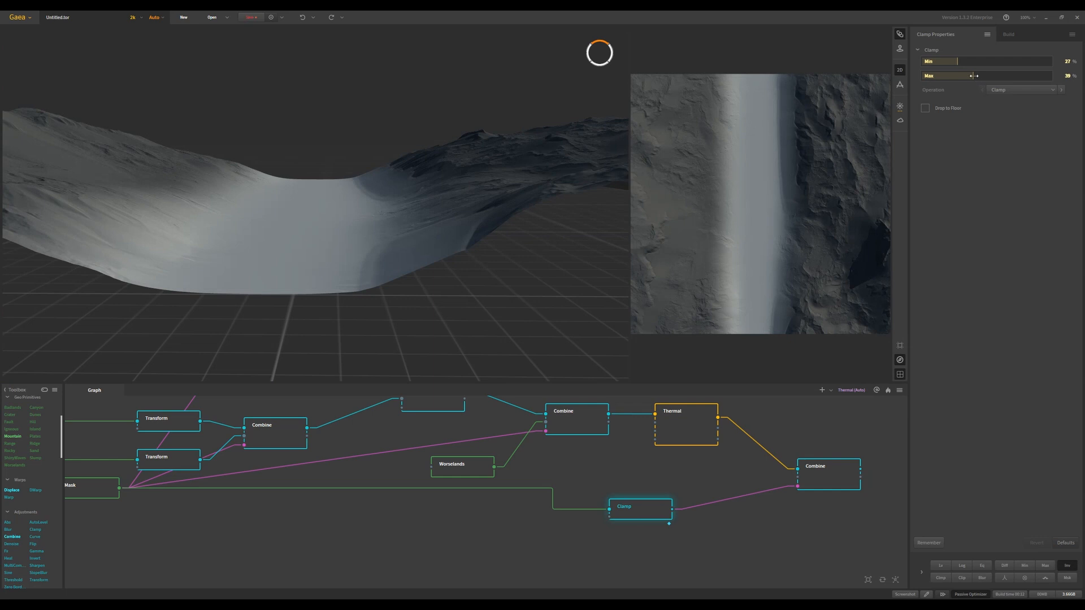
{"action": "left_click_drag", "start_coordinate": [974, 76], "coordinate": [1055, 76]}
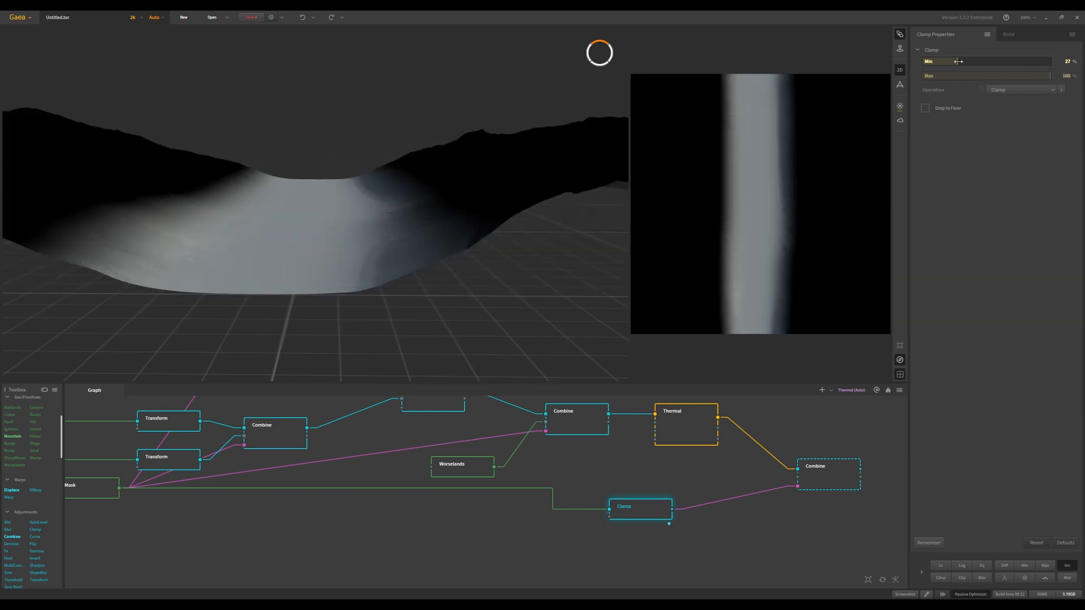
{"action": "left_click_drag", "start_coordinate": [958, 61], "coordinate": [934, 63]}
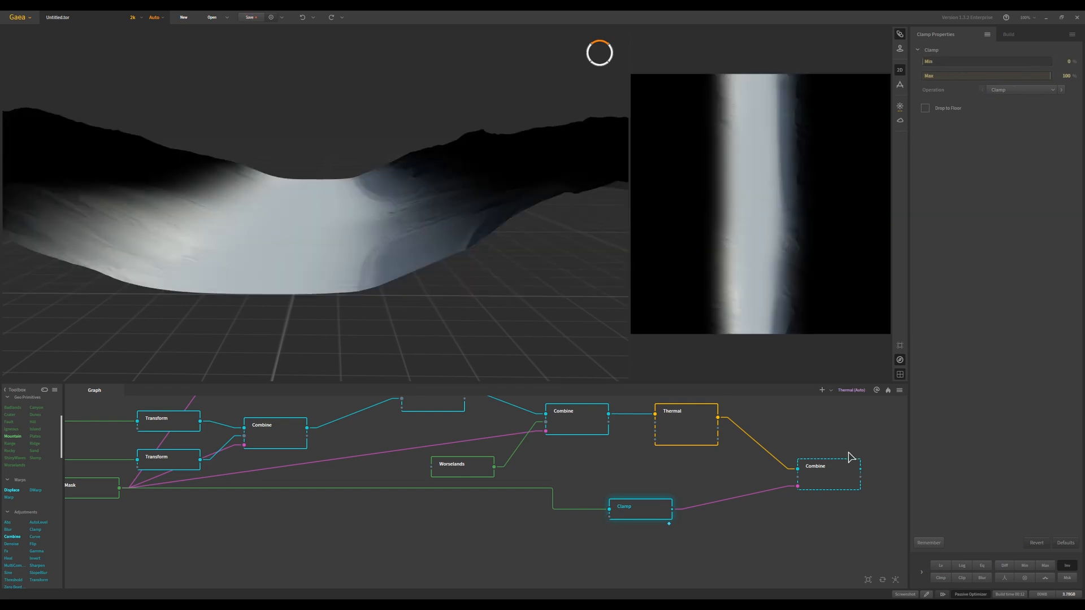
{"action": "left_click", "coordinate": [830, 476]}
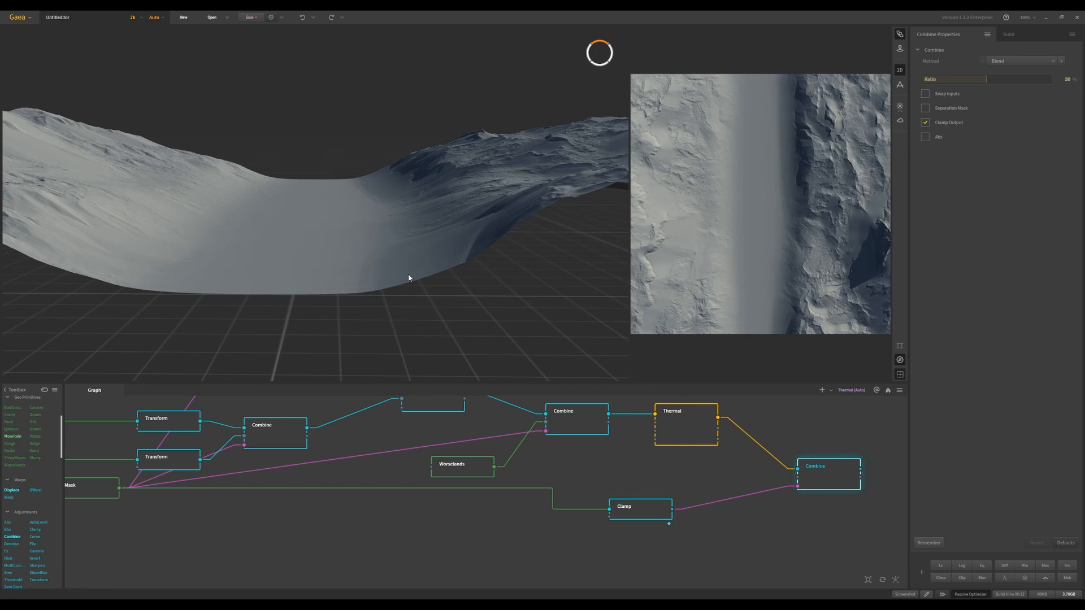
Step: Examine the last Combine's straight valley and its slopes from near and far
{"action": "scroll", "coordinate": [425, 270], "scroll_direction": "down", "scroll_amount": 5}
{"action": "left_click_drag", "start_coordinate": [446, 354], "coordinate": [414, 239]}
{"action": "scroll", "coordinate": [373, 256], "scroll_direction": "down", "scroll_amount": 3}
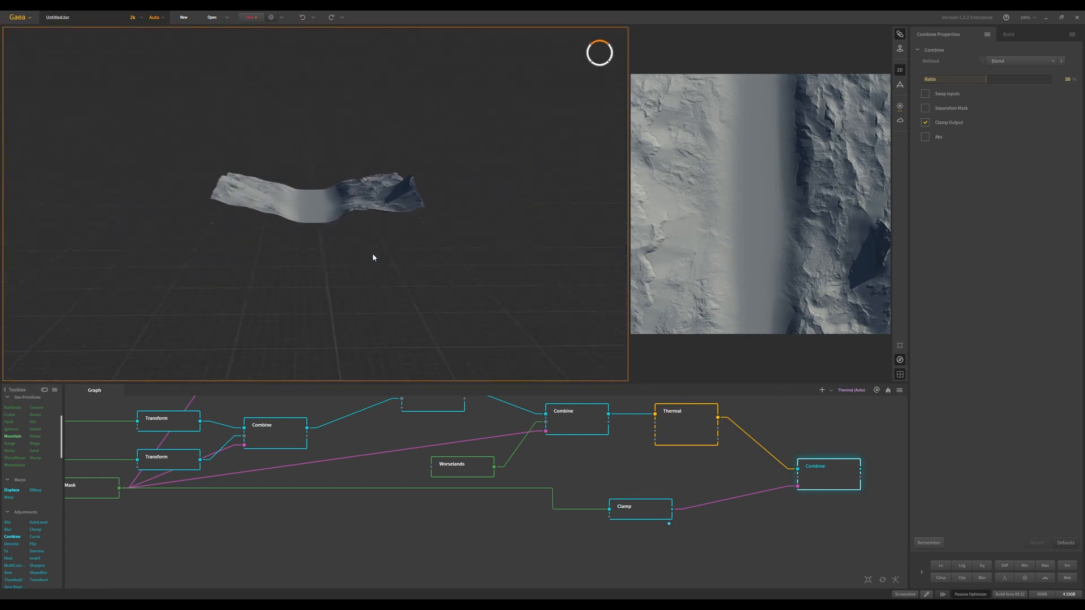
{"action": "scroll", "coordinate": [367, 180], "scroll_direction": "up", "scroll_amount": 6}
{"action": "scroll", "coordinate": [366, 180], "scroll_direction": "up", "scroll_amount": 2}
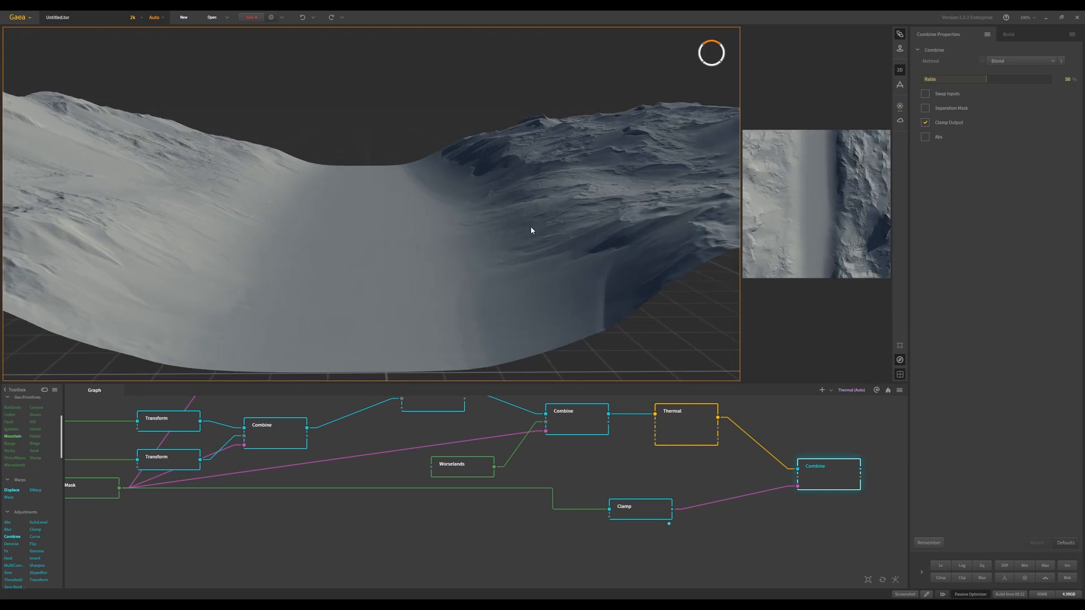
{"action": "left_click_drag", "start_coordinate": [529, 231], "coordinate": [364, 315]}
{"action": "scroll", "coordinate": [400, 252], "scroll_direction": "down", "scroll_amount": 3}
{"action": "scroll", "coordinate": [376, 250], "scroll_direction": "up", "scroll_amount": 6}
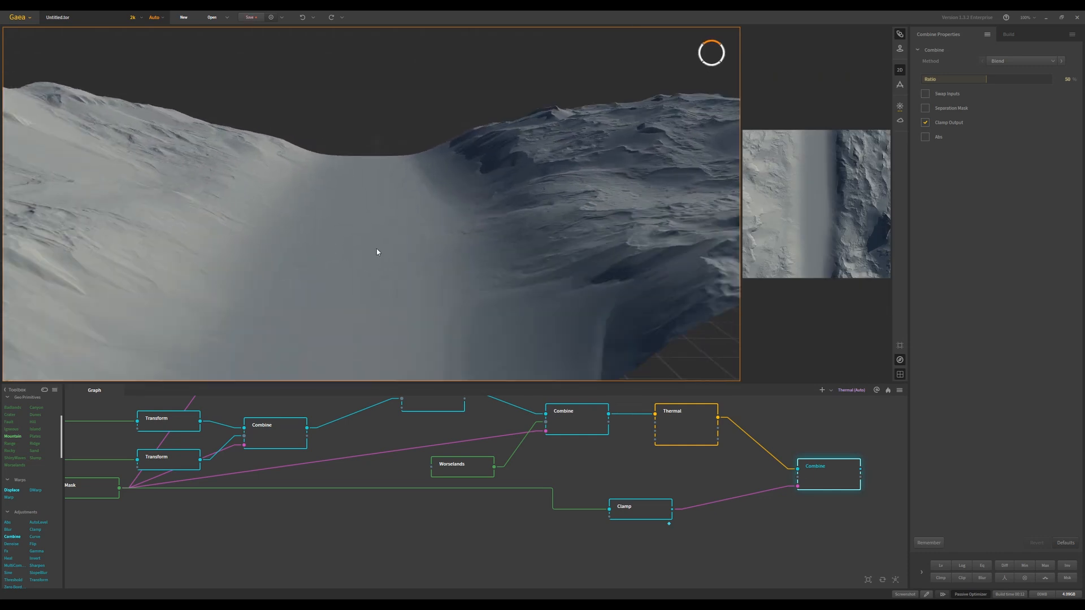
{"action": "scroll", "coordinate": [398, 235], "scroll_direction": "down", "scroll_amount": 2}
{"action": "scroll", "coordinate": [373, 242], "scroll_direction": "down", "scroll_amount": 3}
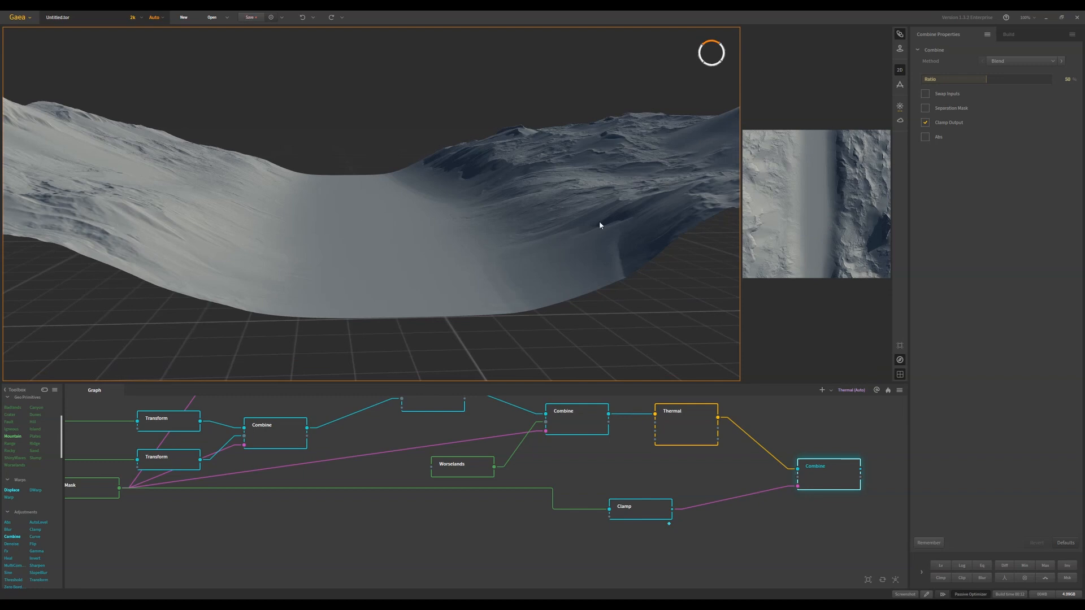
Step: Widen both banks of the Mask's straight channel with brush size 137
{"action": "left_click", "coordinate": [100, 489]}
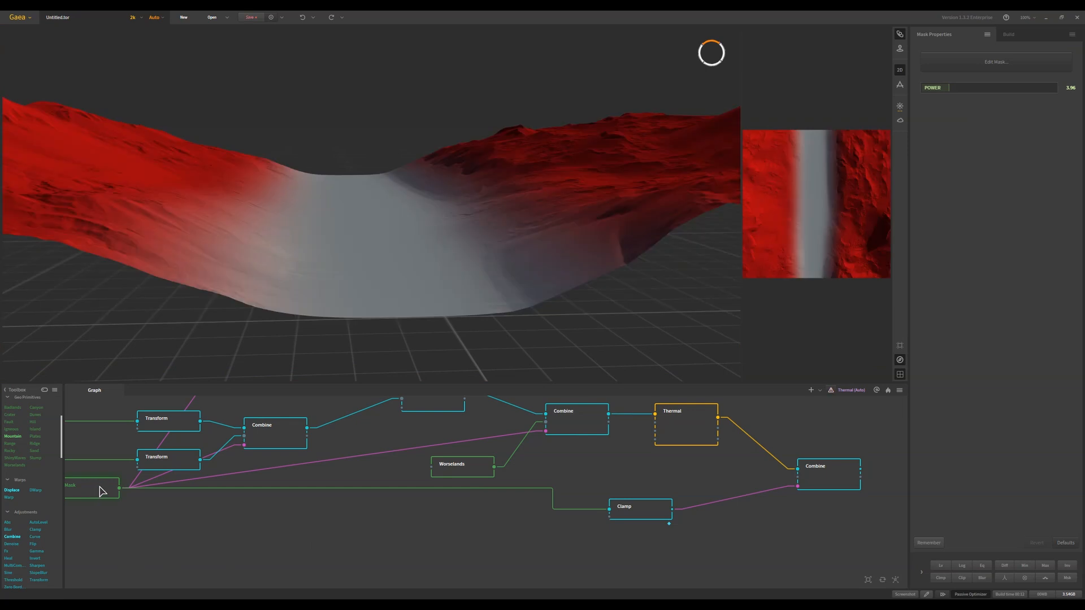
{"action": "left_click", "coordinate": [975, 55]}
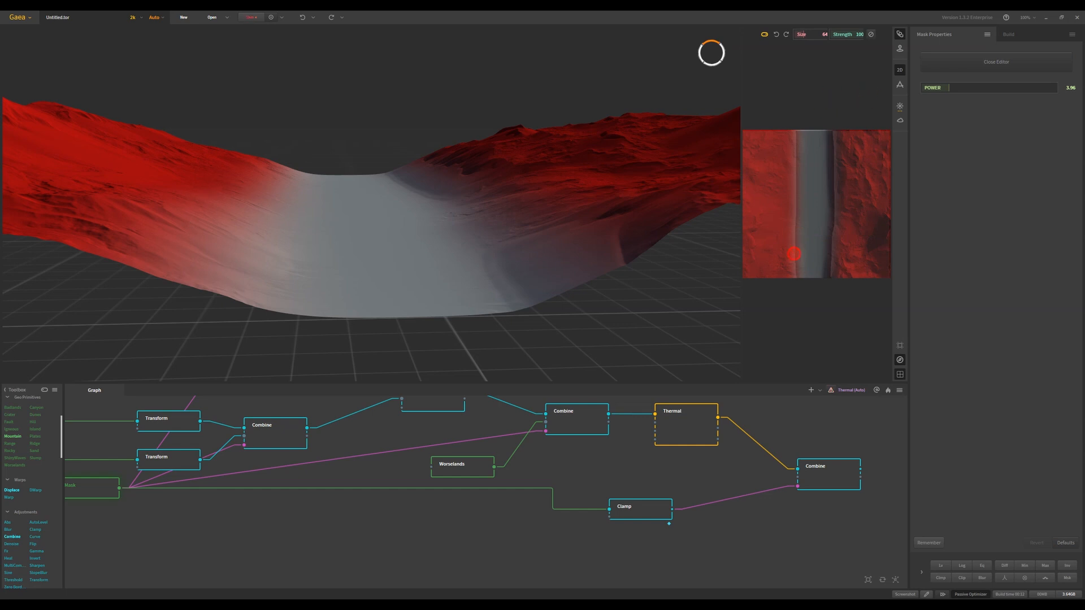
{"action": "mouse_move", "coordinate": [742, 293]}
{"action": "left_mouse_down"}
{"action": "mouse_move", "coordinate": [709, 293]}
{"action": "mouse_move", "coordinate": [689, 319]}
{"action": "left_mouse_up"}
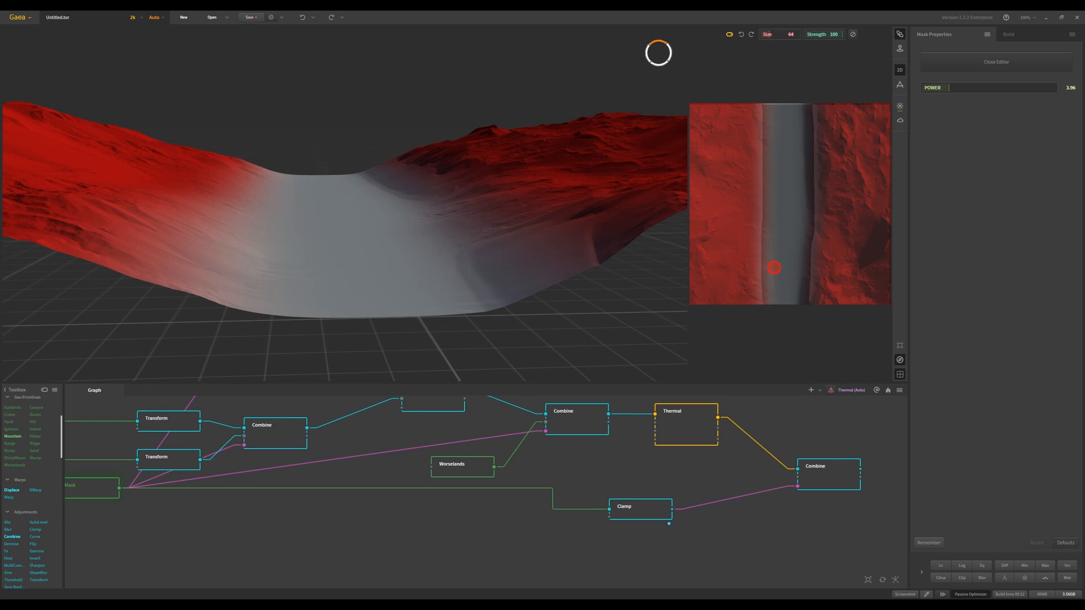
{"action": "left_click_drag", "start_coordinate": [770, 34], "coordinate": [780, 34]}
{"action": "left_click_drag", "start_coordinate": [757, 289], "coordinate": [759, 98]}
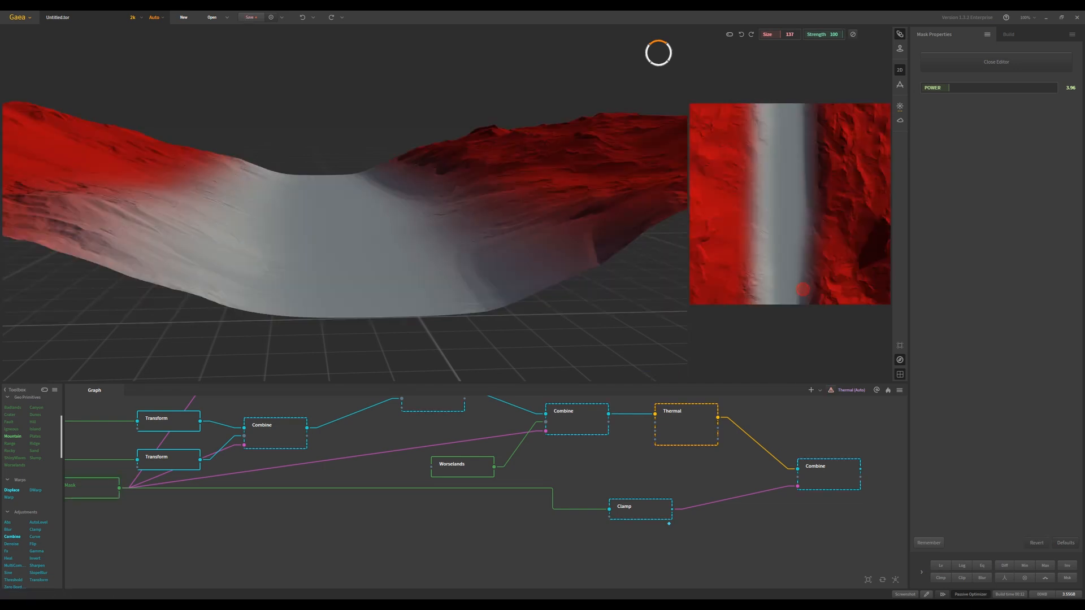
{"action": "left_click_drag", "start_coordinate": [806, 291], "coordinate": [806, 98]}
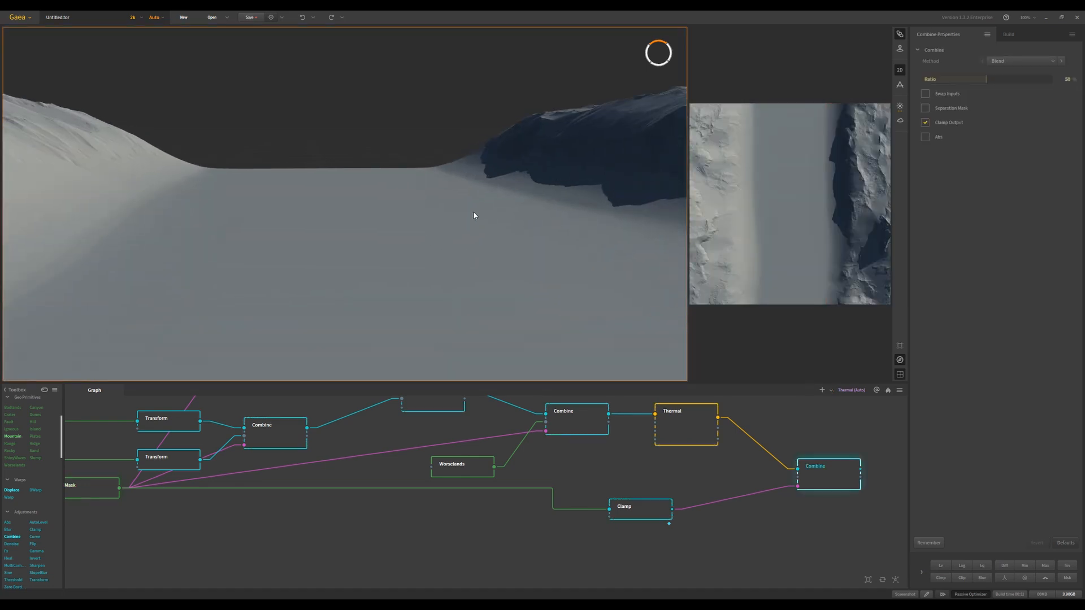
Step: Examine the widened valley floor and both banks in the last Combine's preview
{"action": "left_click_drag", "start_coordinate": [462, 240], "coordinate": [461, 239]}
{"action": "scroll", "coordinate": [400, 219], "scroll_direction": "down", "scroll_amount": 4}
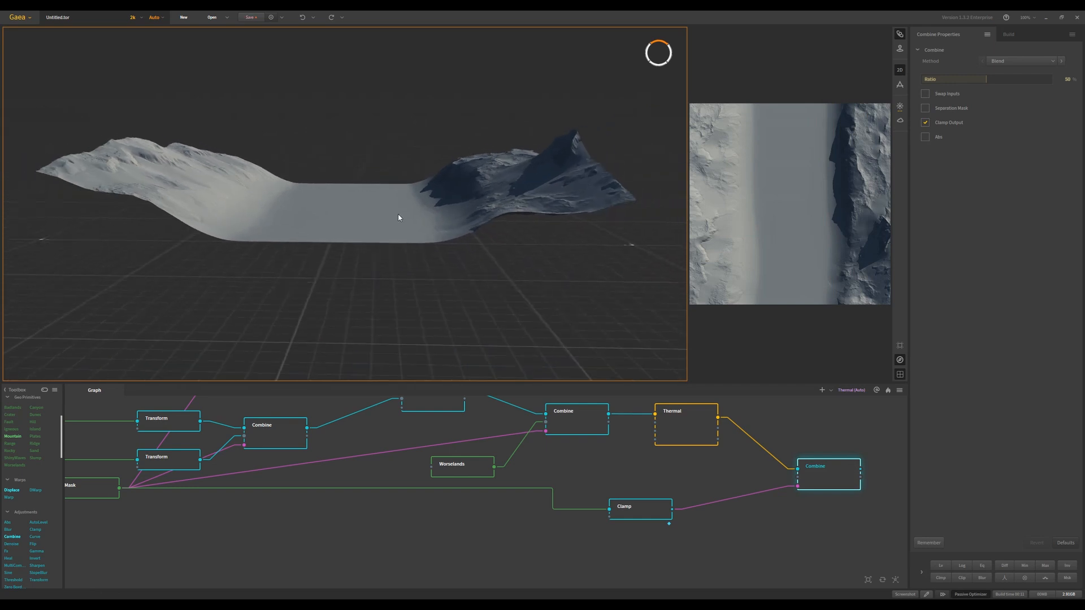
{"action": "scroll", "coordinate": [395, 181], "scroll_direction": "up", "scroll_amount": 6}
{"action": "scroll", "coordinate": [395, 180], "scroll_direction": "down", "scroll_amount": 2}
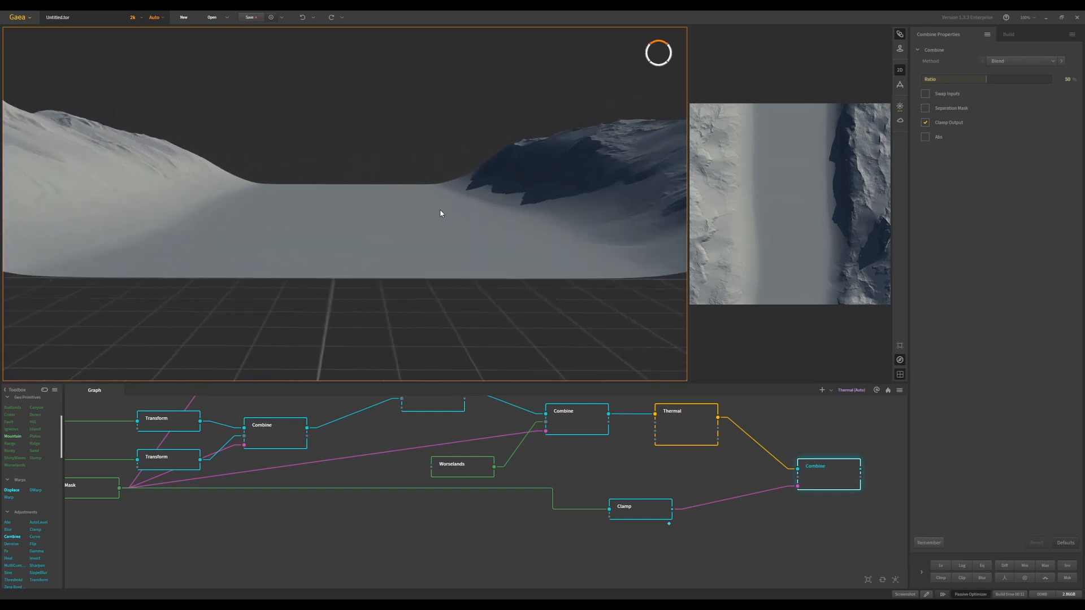
{"action": "scroll", "coordinate": [435, 210], "scroll_direction": "up", "scroll_amount": 3}
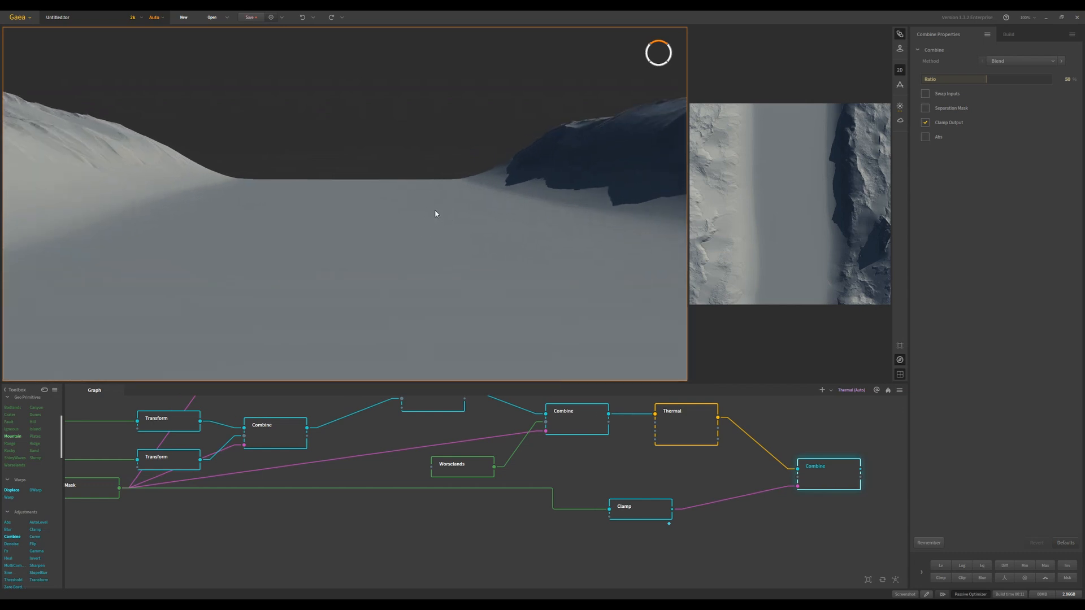
{"action": "scroll", "coordinate": [438, 233], "scroll_direction": "down", "scroll_amount": 4}
{"action": "left_click_drag", "start_coordinate": [439, 234], "coordinate": [437, 212]}
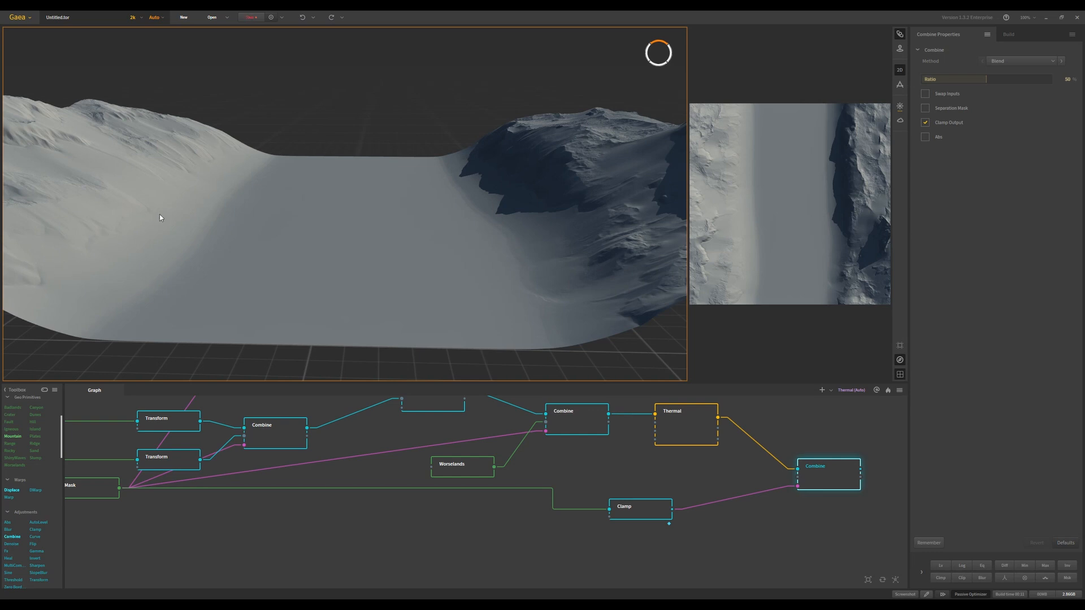
{"action": "left_click_drag", "start_coordinate": [325, 277], "coordinate": [233, 280]}
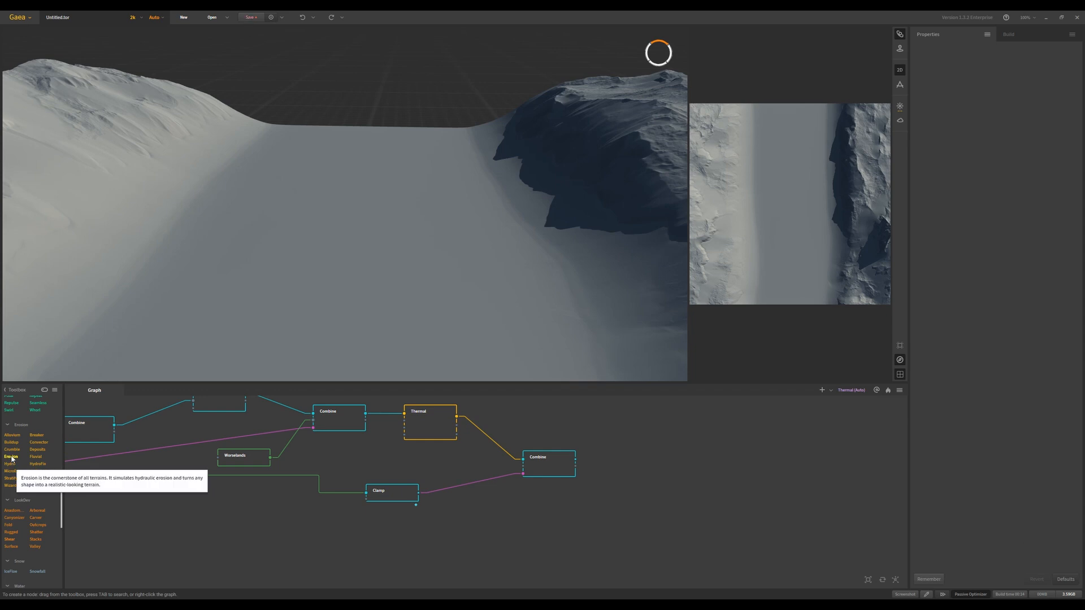
Step: Add an Erosion node after the last Combine and connect the Combine's output to its input
{"action": "left_click_drag", "start_coordinate": [11, 457], "coordinate": [694, 461]}
{"action": "left_click", "coordinate": [636, 472]}
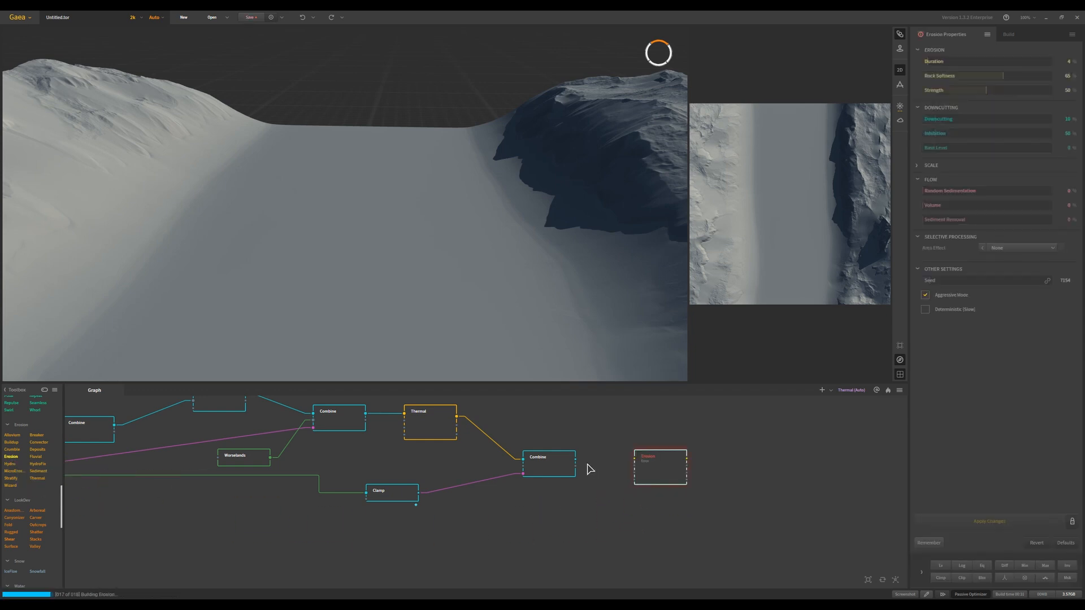
{"action": "left_click_drag", "start_coordinate": [578, 463], "coordinate": [635, 459]}
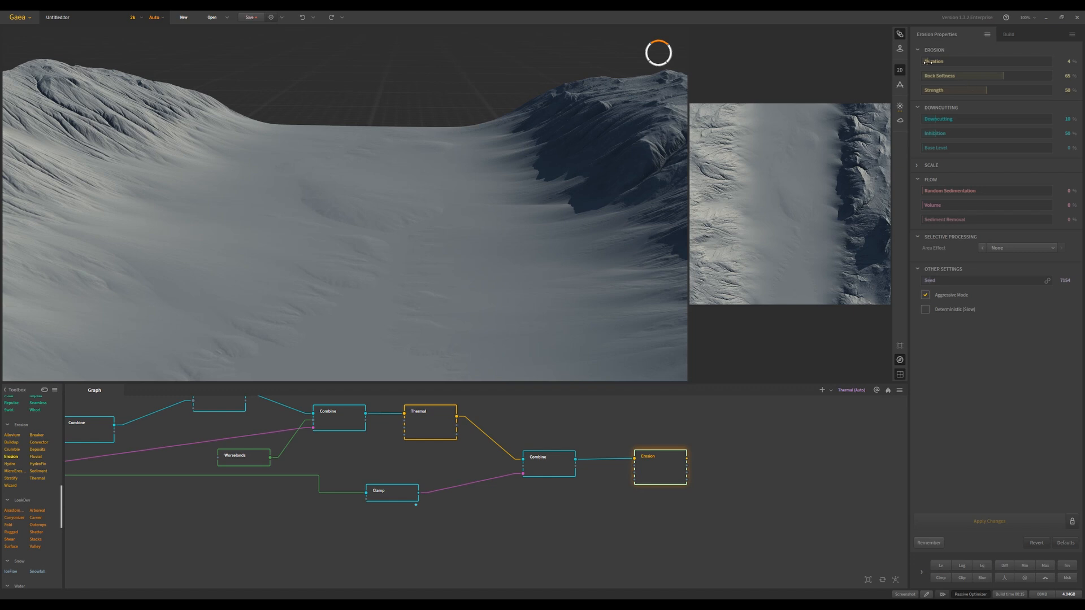
Step: Set the Erosion node's Duration to 19% and Strength to 12%, and apply the changes
{"action": "left_click_drag", "start_coordinate": [927, 62], "coordinate": [948, 61]}
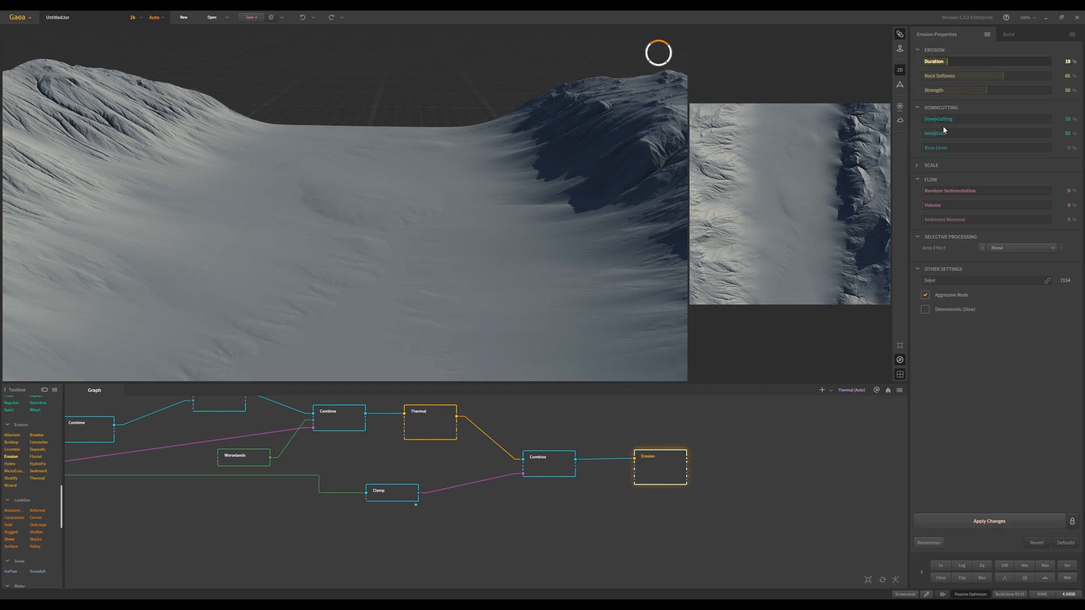
{"action": "left_click", "coordinate": [963, 515]}
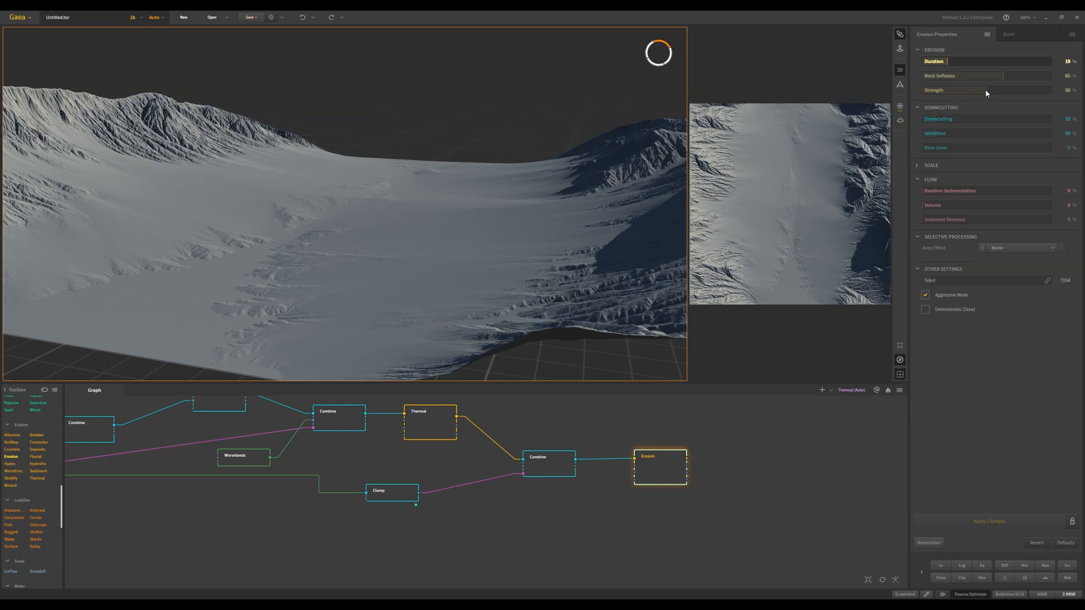
{"action": "left_click_drag", "start_coordinate": [987, 90], "coordinate": [944, 90]}
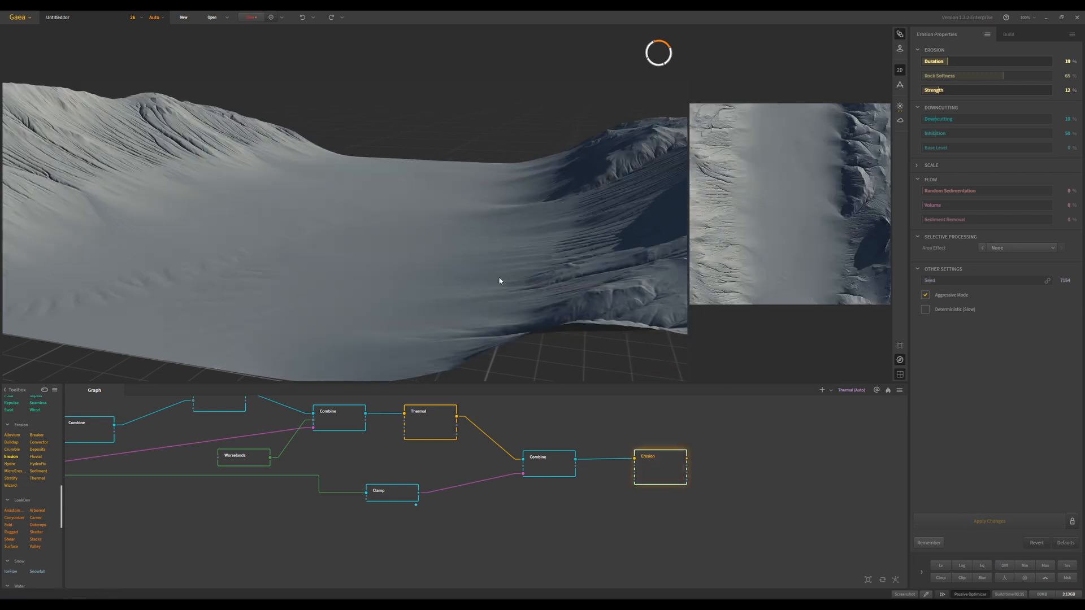
{"action": "left_click_drag", "start_coordinate": [341, 226], "coordinate": [365, 227]}
Step: Edit the Mask with a larger brush and paint across the channel's far end to close the valley with hills
{"action": "left_click_drag", "start_coordinate": [175, 492], "coordinate": [467, 475]}
{"action": "left_click", "coordinate": [242, 461]}
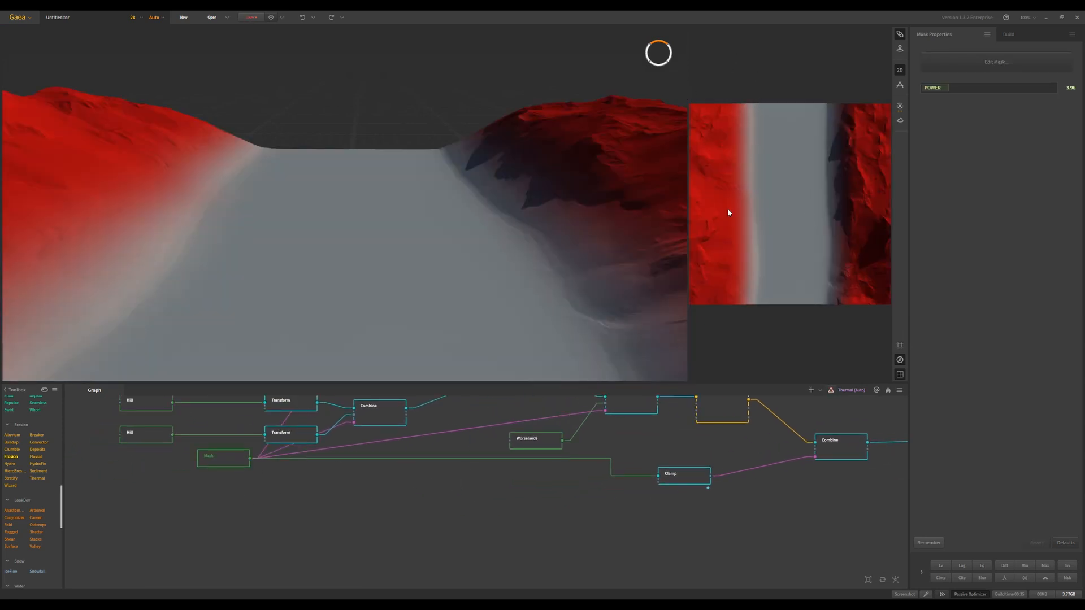
{"action": "left_click", "coordinate": [987, 62]}
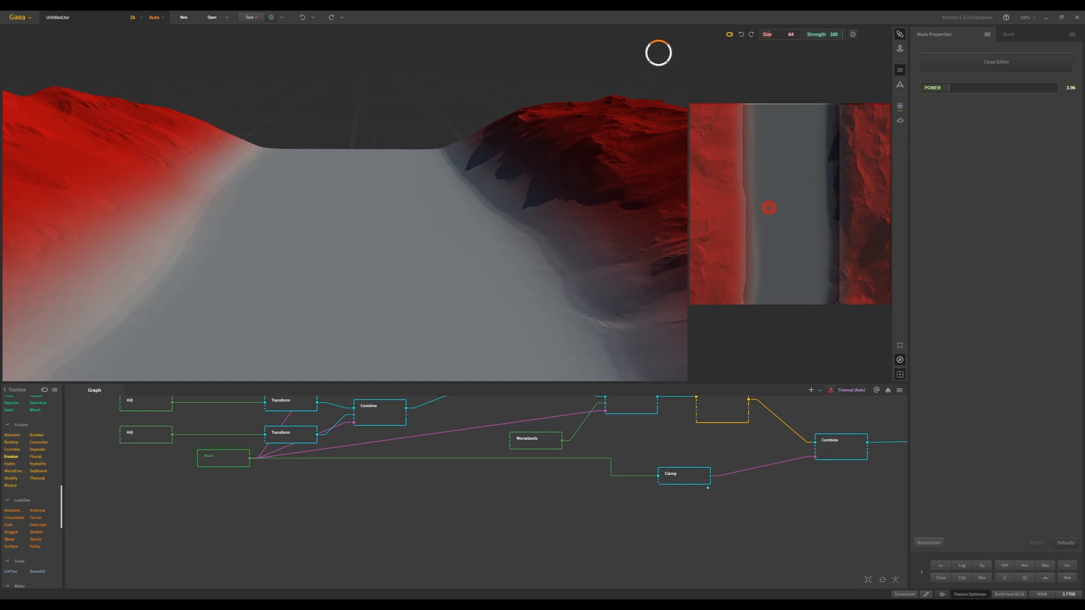
{"action": "left_click_drag", "start_coordinate": [770, 35], "coordinate": [785, 35]}
{"action": "left_click", "coordinate": [730, 35]}
{"action": "left_click_drag", "start_coordinate": [746, 303], "coordinate": [744, 265]}
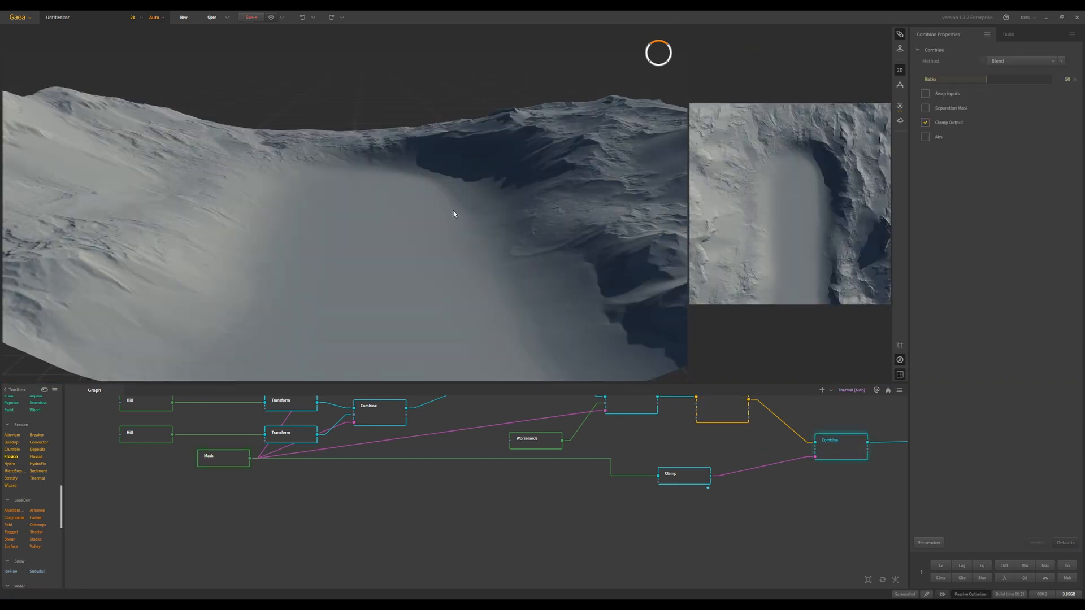
Step: Examine the closed valley end, its flat floor and surrounding slopes in the last Combine's preview
{"action": "left_click_drag", "start_coordinate": [489, 258], "coordinate": [421, 153]}
{"action": "scroll", "coordinate": [407, 186], "scroll_direction": "down", "scroll_amount": 5}
{"action": "scroll", "coordinate": [425, 168], "scroll_direction": "up", "scroll_amount": 8}
{"action": "scroll", "coordinate": [431, 210], "scroll_direction": "down", "scroll_amount": 1}
{"action": "scroll", "coordinate": [433, 204], "scroll_direction": "up", "scroll_amount": 3}
{"action": "scroll", "coordinate": [420, 205], "scroll_direction": "down", "scroll_amount": 8}
{"action": "scroll", "coordinate": [452, 170], "scroll_direction": "up", "scroll_amount": 4}
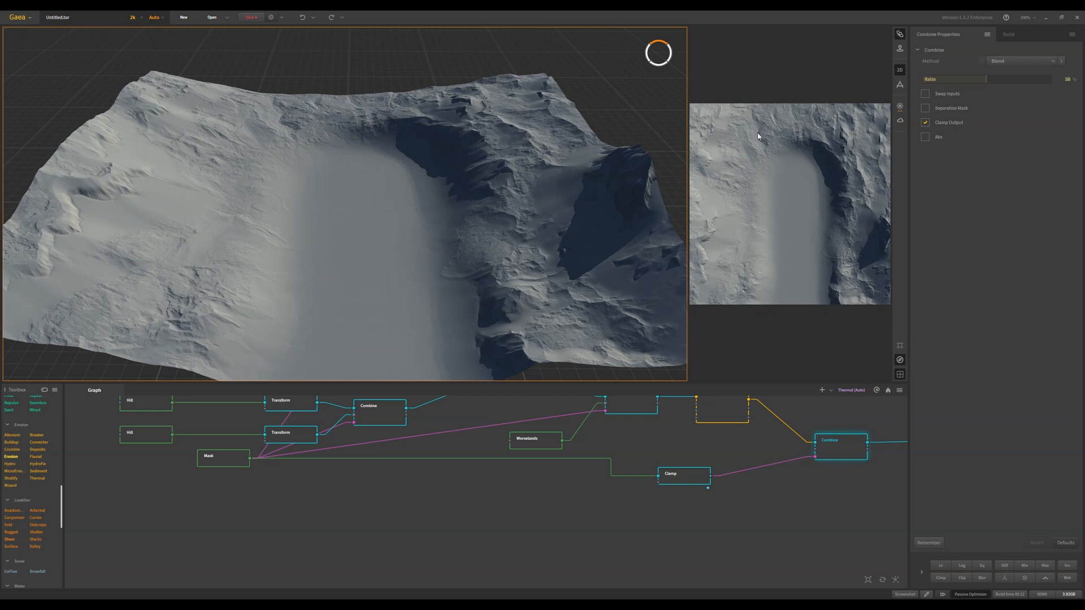
{"action": "scroll", "coordinate": [375, 205], "scroll_direction": "down", "scroll_amount": 8}
{"action": "scroll", "coordinate": [368, 160], "scroll_direction": "up", "scroll_amount": 10}
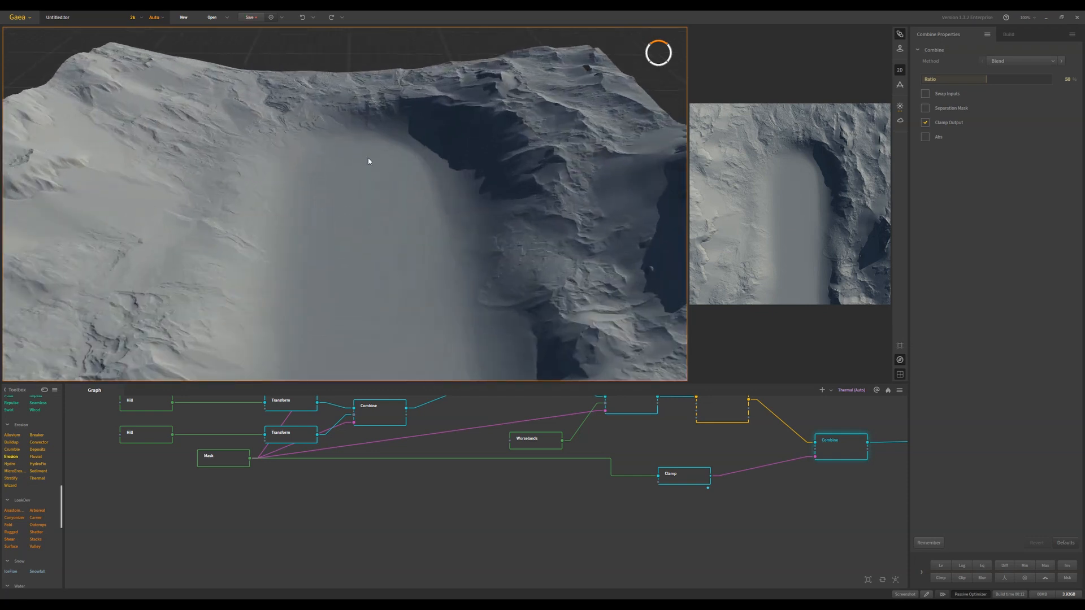
{"action": "left_click_drag", "start_coordinate": [376, 178], "coordinate": [378, 201]}
{"action": "left_click_drag", "start_coordinate": [365, 140], "coordinate": [366, 250]}
{"action": "scroll", "coordinate": [357, 203], "scroll_direction": "down", "scroll_amount": 5}
{"action": "scroll", "coordinate": [354, 160], "scroll_direction": "up", "scroll_amount": 8}
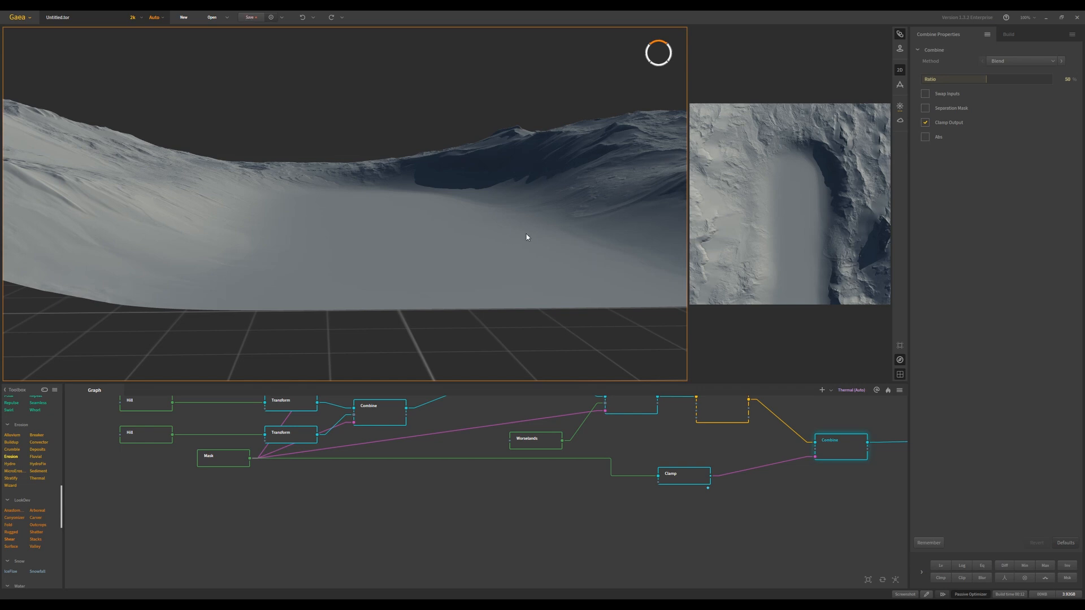
{"action": "scroll", "coordinate": [433, 222], "scroll_direction": "down", "scroll_amount": 3}
{"action": "left_click_drag", "start_coordinate": [477, 251], "coordinate": [440, 223]}
{"action": "scroll", "coordinate": [435, 227], "scroll_direction": "up", "scroll_amount": 4}
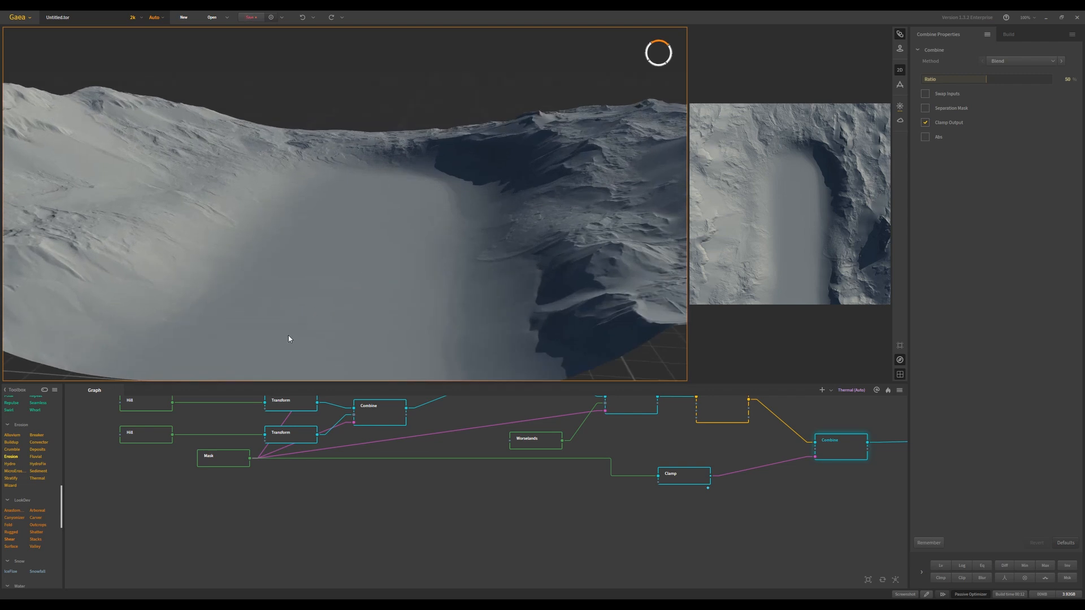
{"action": "scroll", "coordinate": [381, 283], "scroll_direction": "down", "scroll_amount": 4}
{"action": "scroll", "coordinate": [385, 254], "scroll_direction": "up", "scroll_amount": 4}
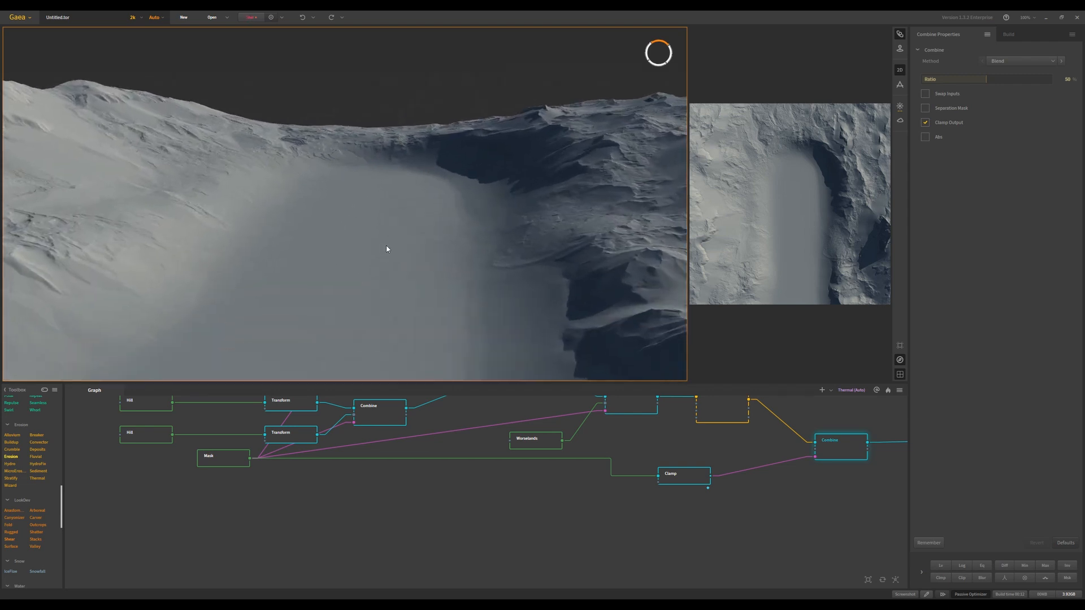
{"action": "left_click_drag", "start_coordinate": [386, 245], "coordinate": [311, 273]}
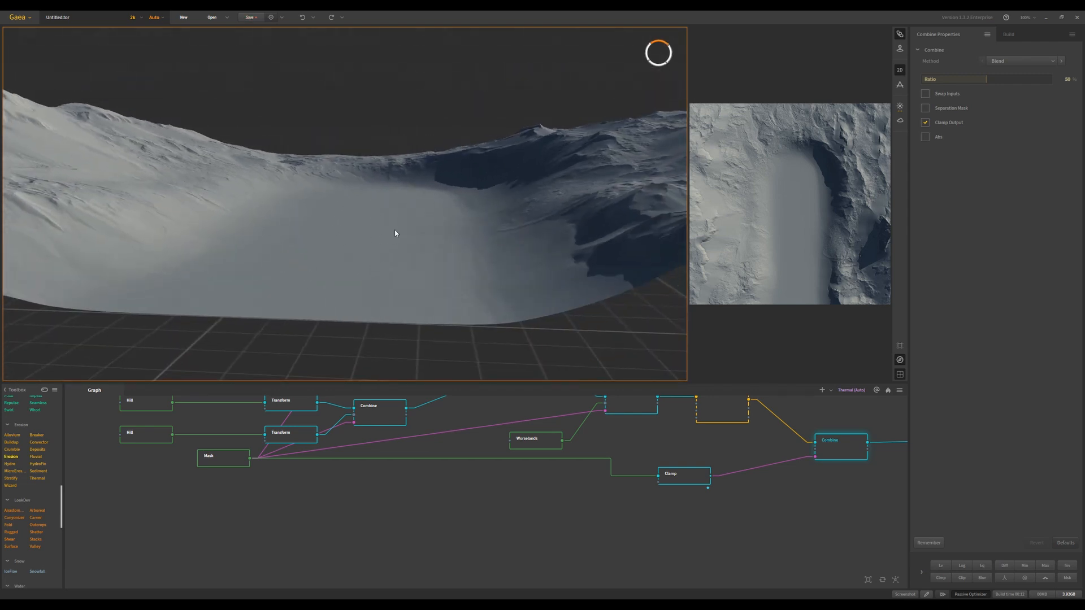
{"action": "scroll", "coordinate": [395, 229], "scroll_direction": "up", "scroll_amount": 4}
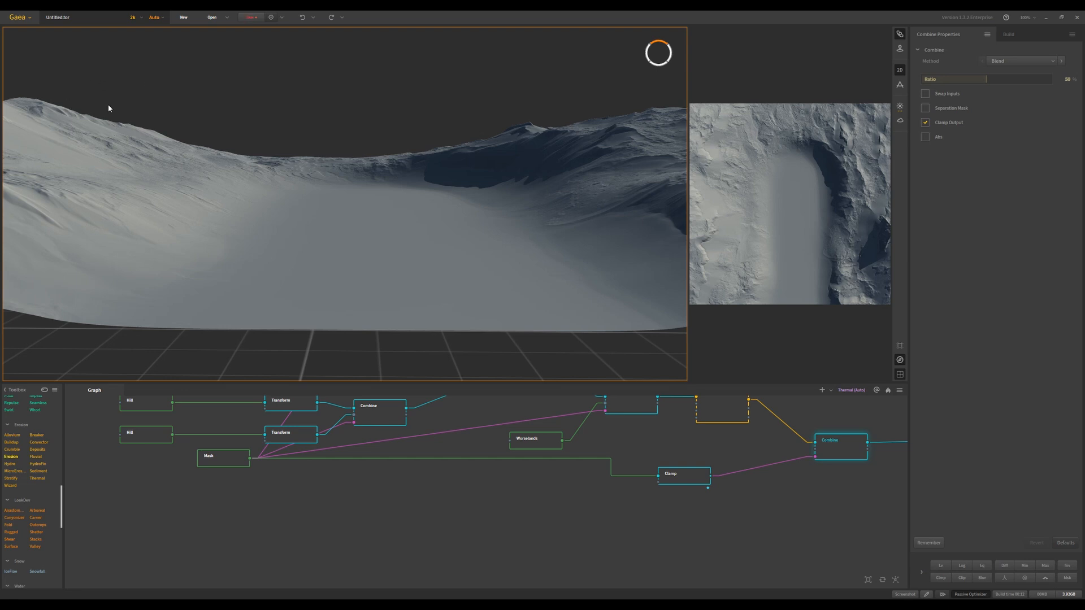
{"action": "scroll", "coordinate": [416, 274], "scroll_direction": "up", "scroll_amount": 3}
{"action": "scroll", "coordinate": [397, 302], "scroll_direction": "down", "scroll_amount": 5}
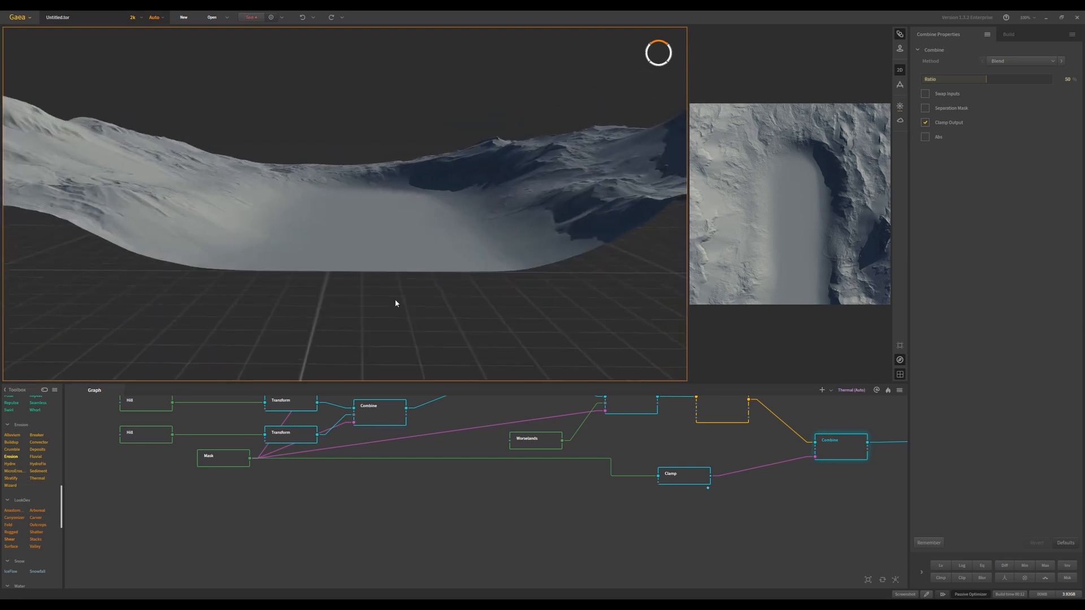
{"action": "left_click_drag", "start_coordinate": [398, 302], "coordinate": [371, 233]}
{"action": "scroll", "coordinate": [396, 248], "scroll_direction": "up", "scroll_amount": 1}
{"action": "scroll", "coordinate": [412, 303], "scroll_direction": "down", "scroll_amount": 5}
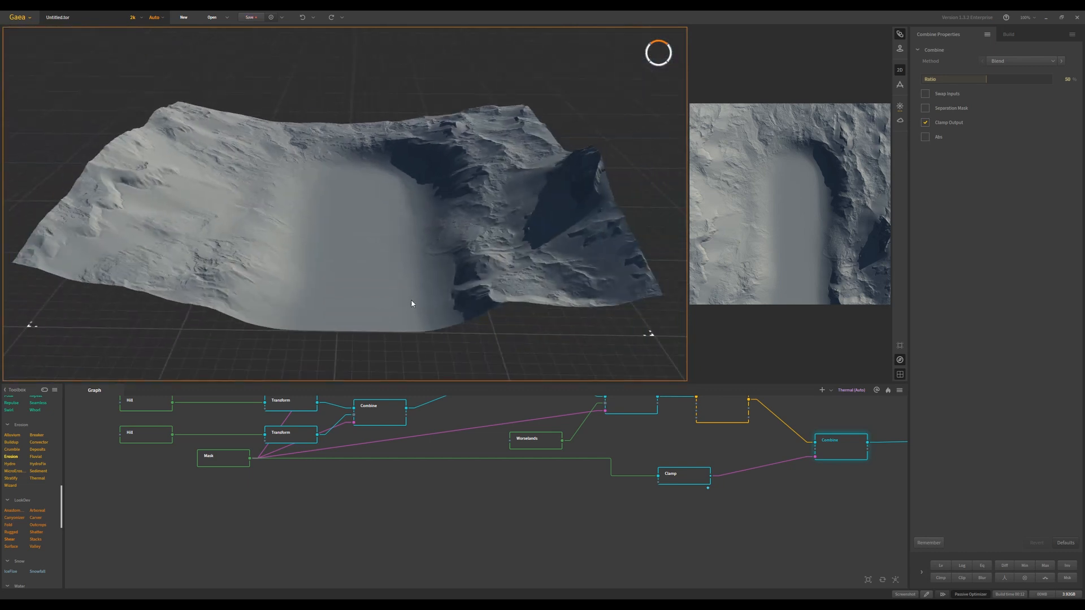
{"action": "scroll", "coordinate": [509, 328], "scroll_direction": "up", "scroll_amount": 5}
Step: Select the Erosion node after the last Combine and turn off its Aggressive Mode
{"action": "middle_click_drag", "start_coordinate": [764, 482], "coordinate": [541, 472]}
{"action": "left_click", "coordinate": [735, 450]}
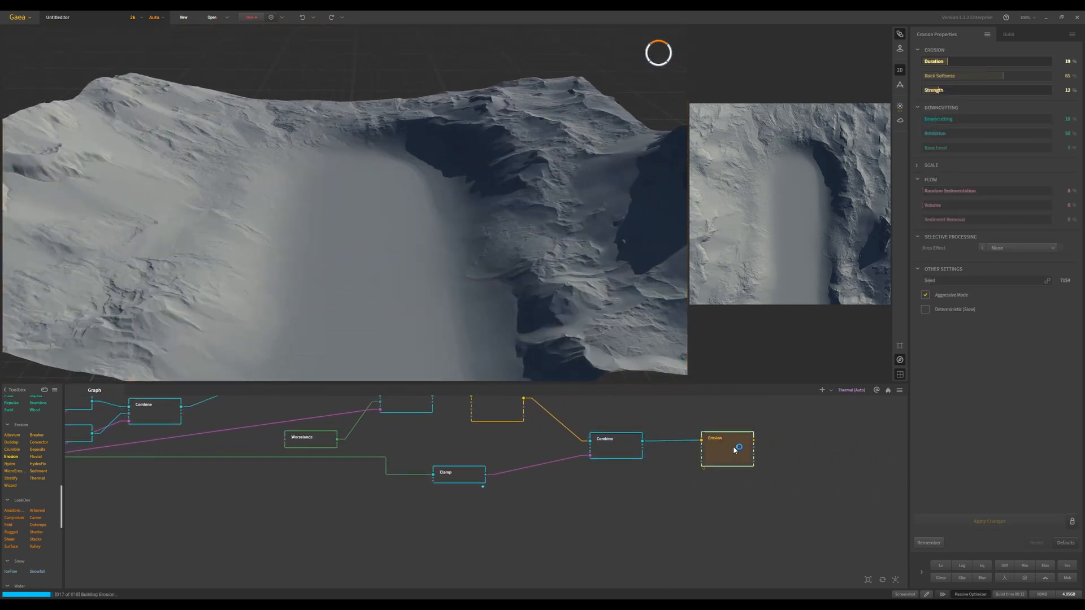
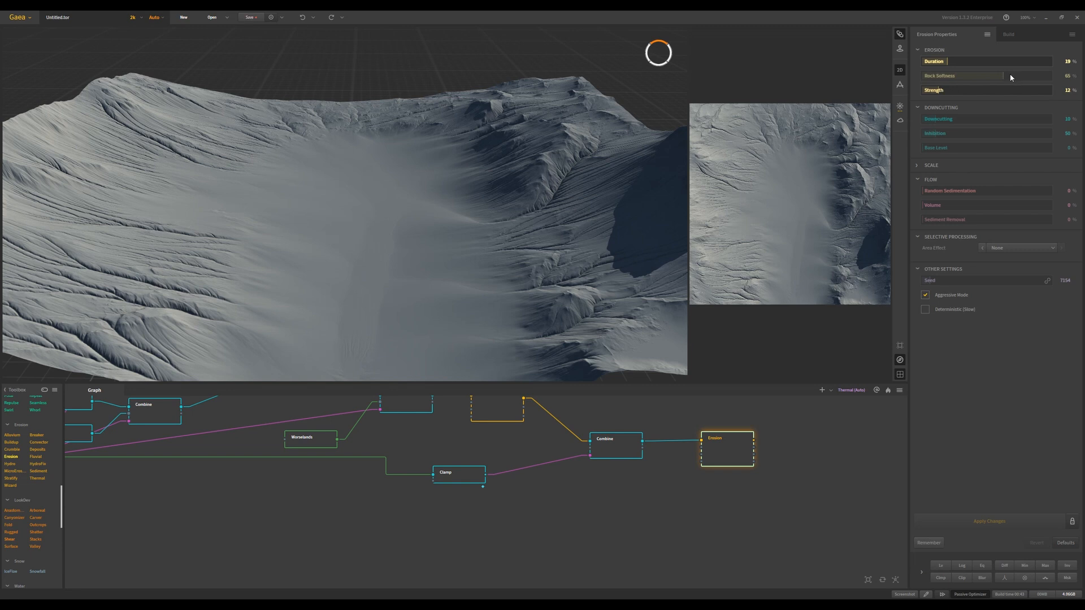
{"action": "left_click", "coordinate": [925, 294]}
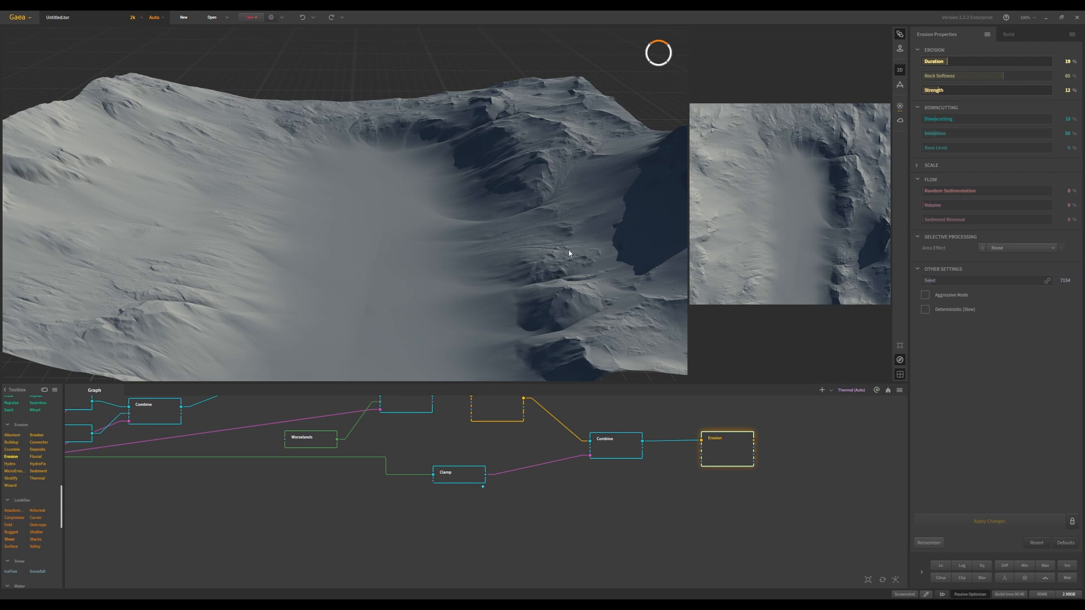
Step: Examine the eroded valley floor, slopes and closed end from near, far and low angles
{"action": "scroll", "coordinate": [396, 246], "scroll_direction": "up", "scroll_amount": 3}
{"action": "scroll", "coordinate": [329, 261], "scroll_direction": "down", "scroll_amount": 4}
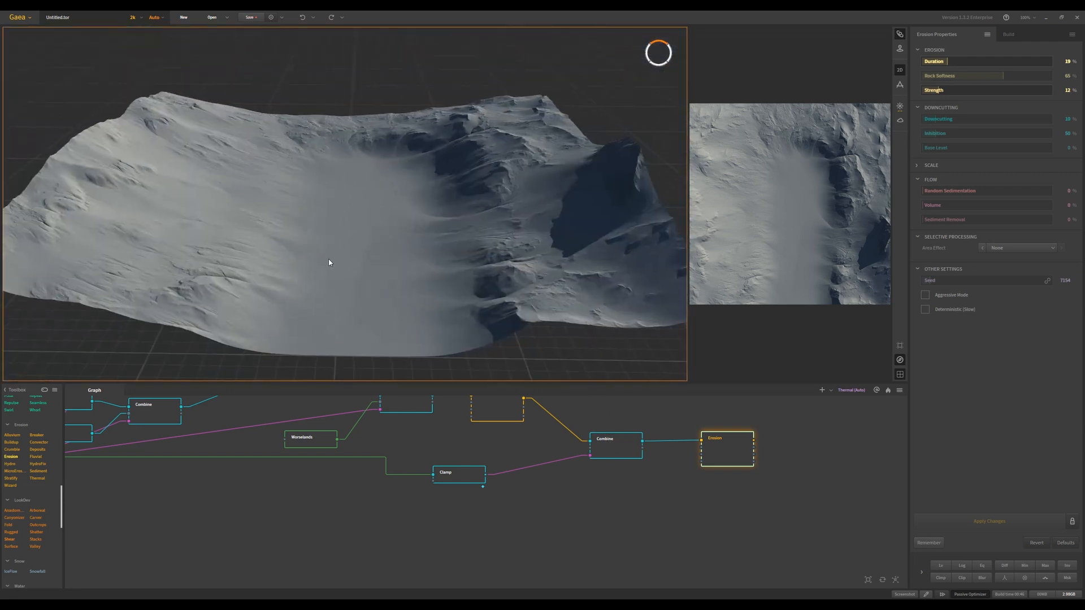
{"action": "left_click_drag", "start_coordinate": [329, 262], "coordinate": [229, 165]}
{"action": "scroll", "coordinate": [222, 245], "scroll_direction": "down", "scroll_amount": 4}
{"action": "scroll", "coordinate": [220, 245], "scroll_direction": "up", "scroll_amount": 7}
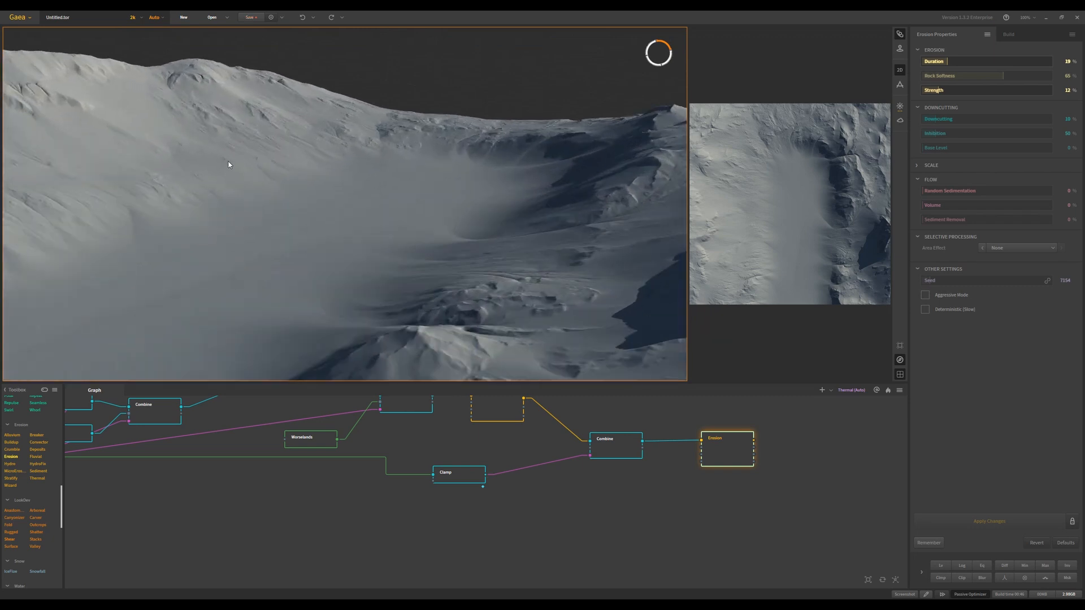
{"action": "left_click_drag", "start_coordinate": [311, 169], "coordinate": [245, 240]}
{"action": "scroll", "coordinate": [245, 245], "scroll_direction": "down", "scroll_amount": 4}
{"action": "scroll", "coordinate": [245, 245], "scroll_direction": "up", "scroll_amount": 4}
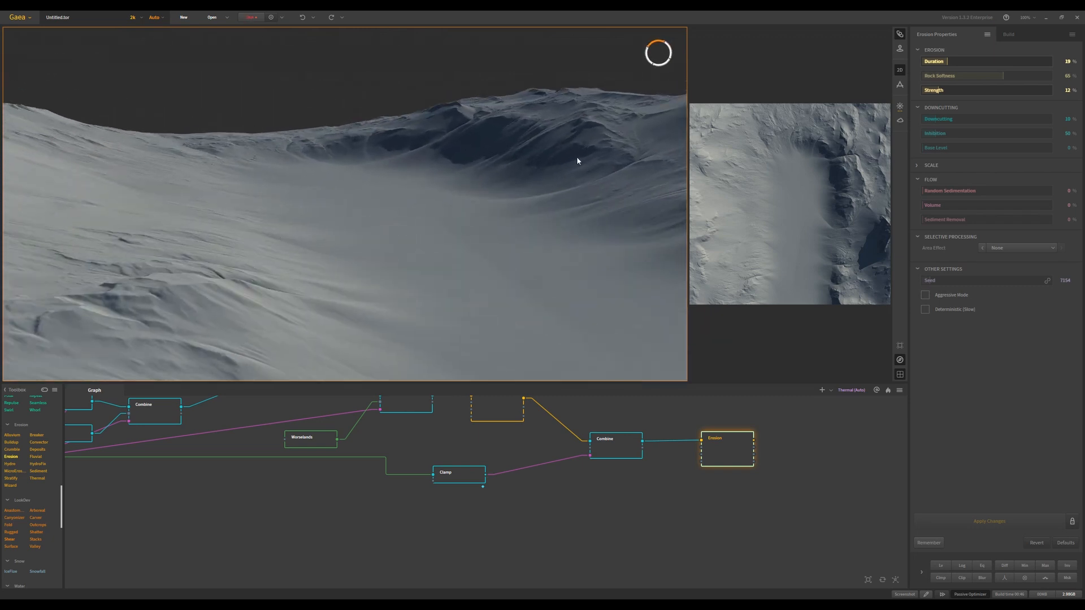
{"action": "left_click_drag", "start_coordinate": [578, 161], "coordinate": [501, 257]}
{"action": "scroll", "coordinate": [477, 247], "scroll_direction": "down", "scroll_amount": 4}
{"action": "scroll", "coordinate": [476, 229], "scroll_direction": "up", "scroll_amount": 4}
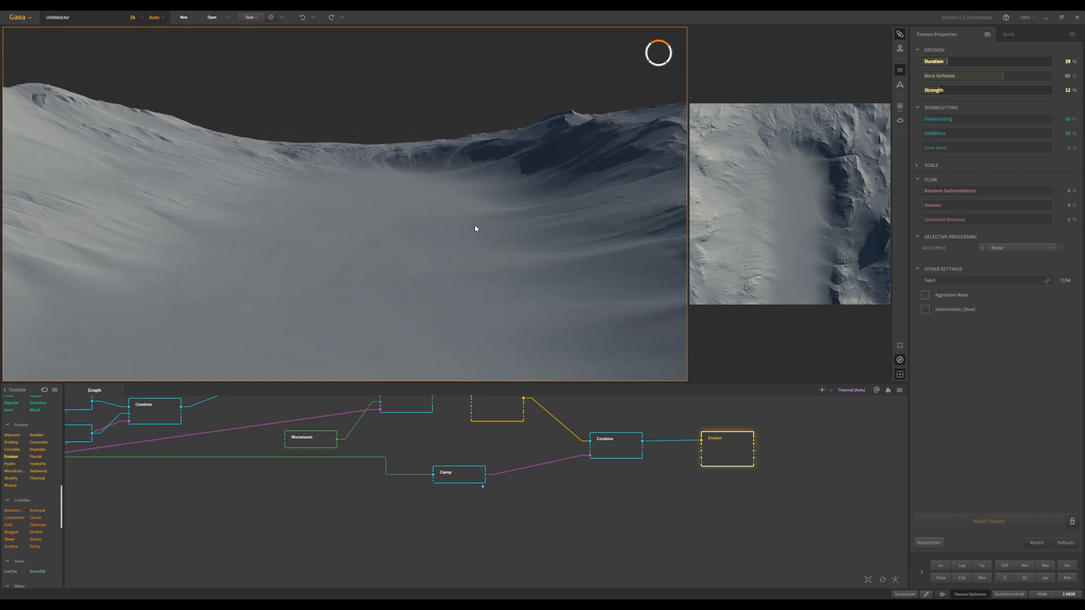
{"action": "scroll", "coordinate": [484, 254], "scroll_direction": "down", "scroll_amount": 4}
{"action": "scroll", "coordinate": [465, 235], "scroll_direction": "up", "scroll_amount": 4}
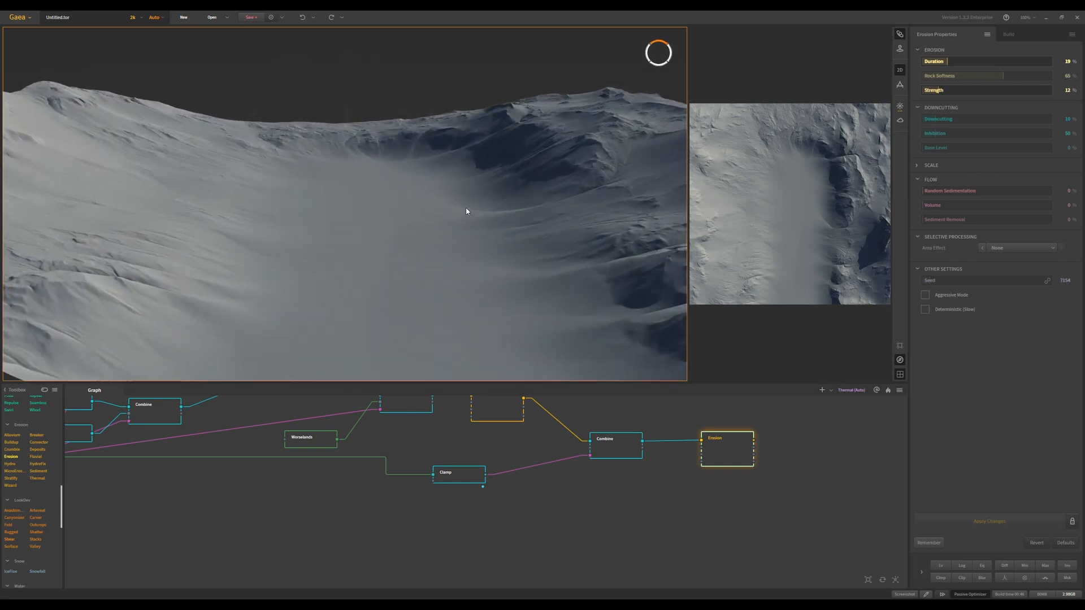
{"action": "scroll", "coordinate": [464, 210], "scroll_direction": "down", "scroll_amount": 4}
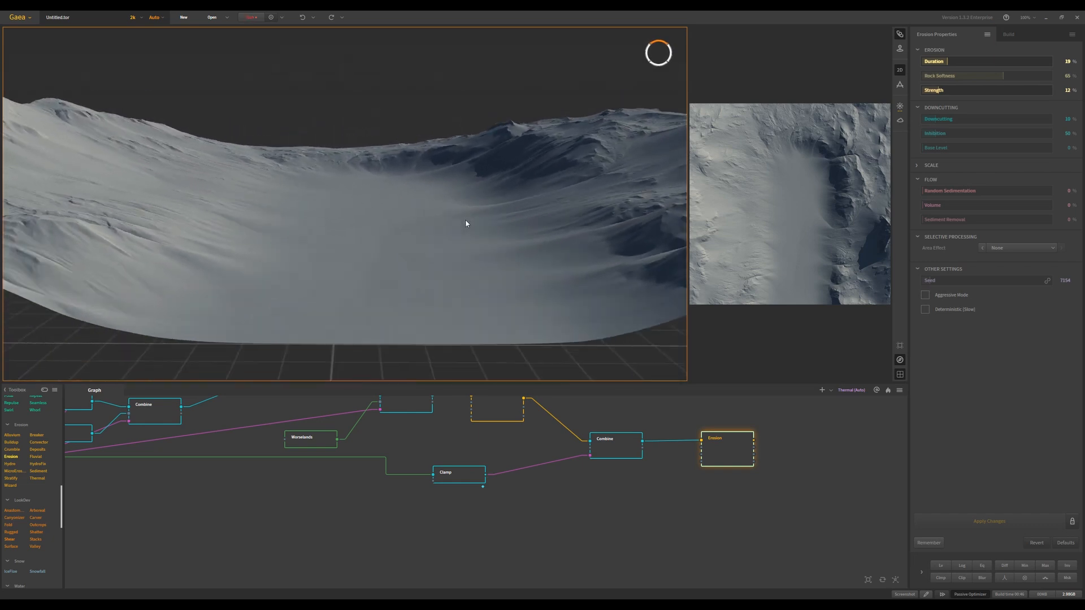
{"action": "scroll", "coordinate": [466, 223], "scroll_direction": "up", "scroll_amount": 2}
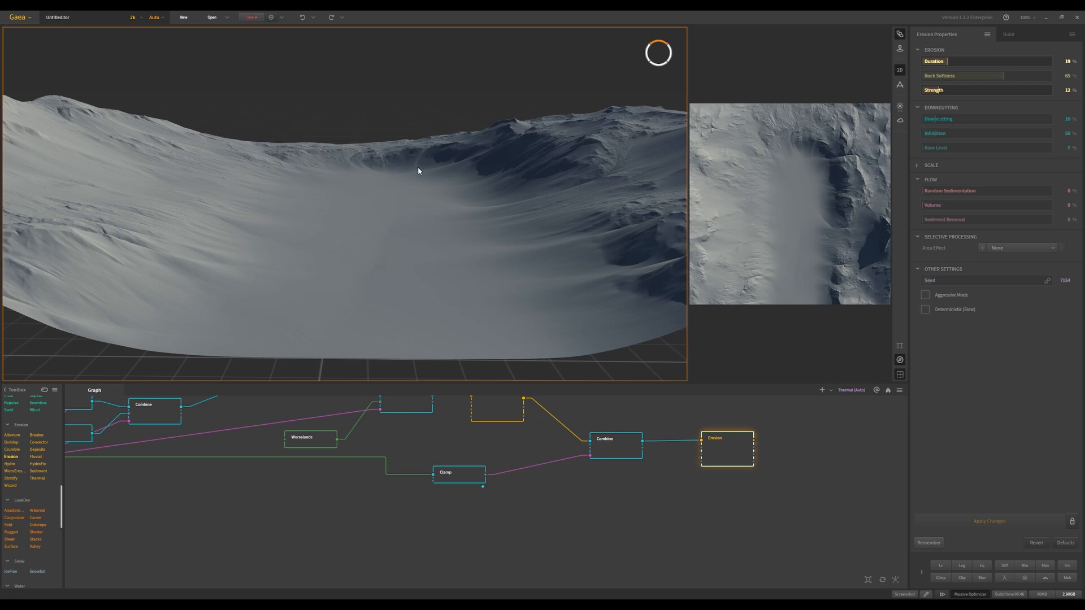
{"action": "left_click_drag", "start_coordinate": [483, 262], "coordinate": [441, 270]}
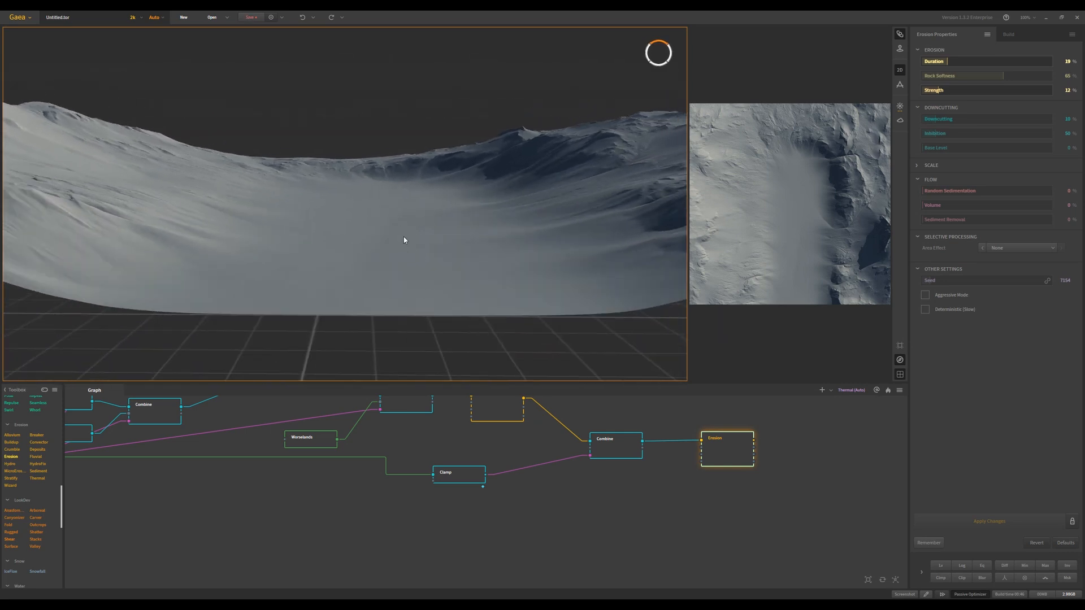
{"action": "left_click_drag", "start_coordinate": [455, 254], "coordinate": [431, 259]}
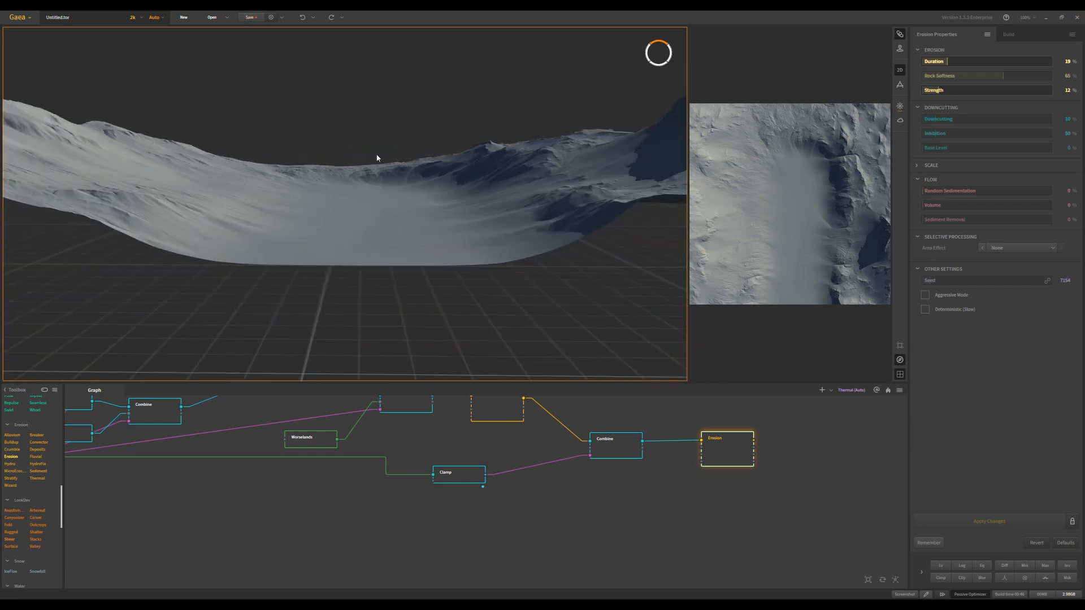
{"action": "scroll", "coordinate": [395, 213], "scroll_direction": "up", "scroll_amount": 10}
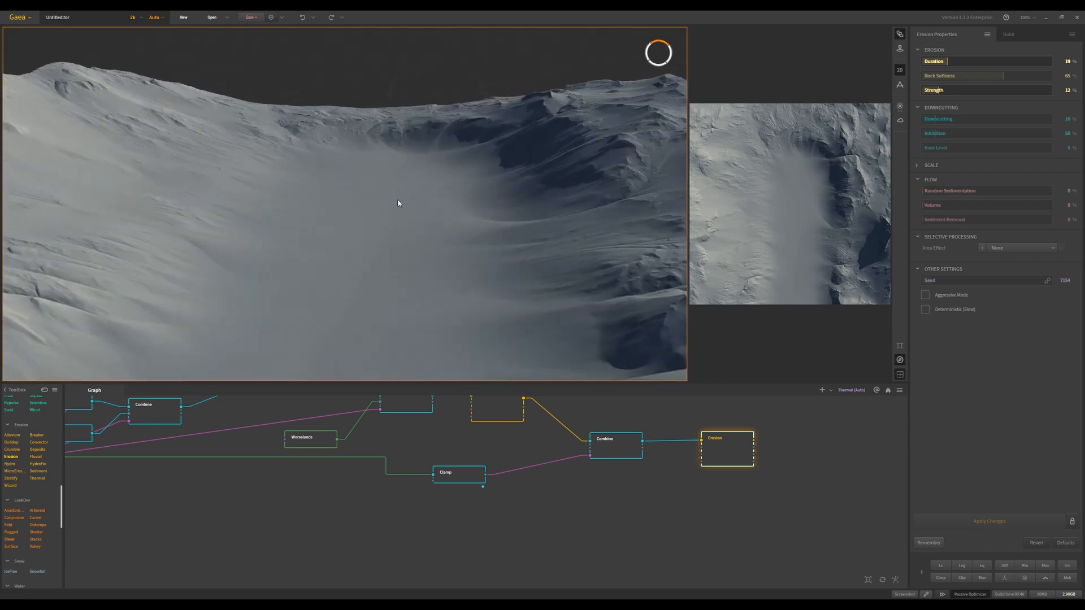
{"action": "scroll", "coordinate": [398, 203], "scroll_direction": "down", "scroll_amount": 8}
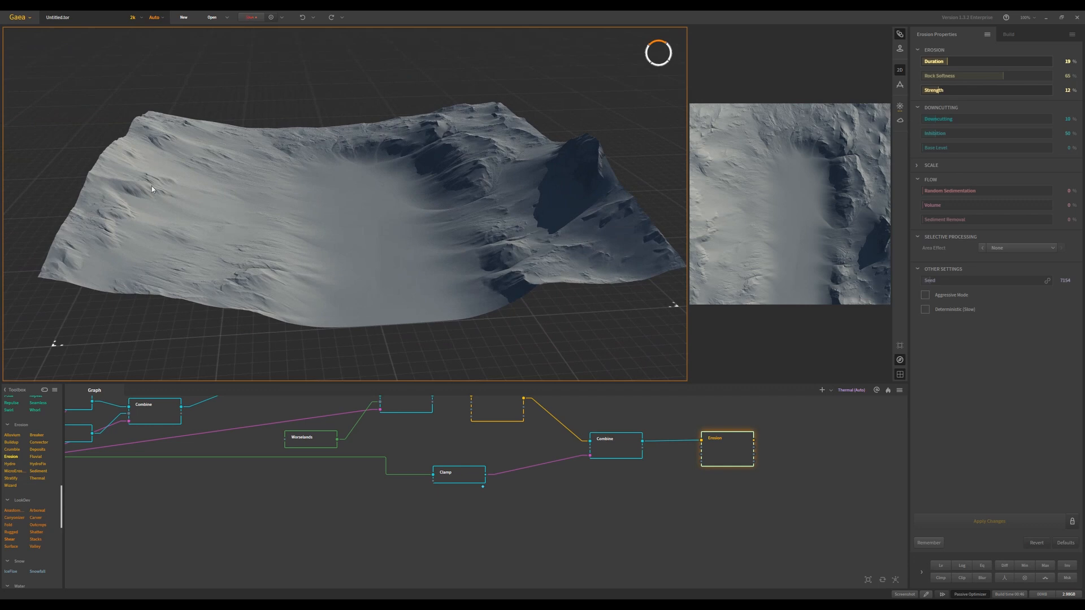
{"action": "scroll", "coordinate": [411, 219], "scroll_direction": "up", "scroll_amount": 5}
{"action": "scroll", "coordinate": [408, 219], "scroll_direction": "down", "scroll_amount": 7}
{"action": "mouse_move", "coordinate": [398, 221]}
{"action": "left_mouse_down"}
{"action": "mouse_move", "coordinate": [390, 242]}
{"action": "mouse_move", "coordinate": [388, 216]}
{"action": "left_mouse_up"}
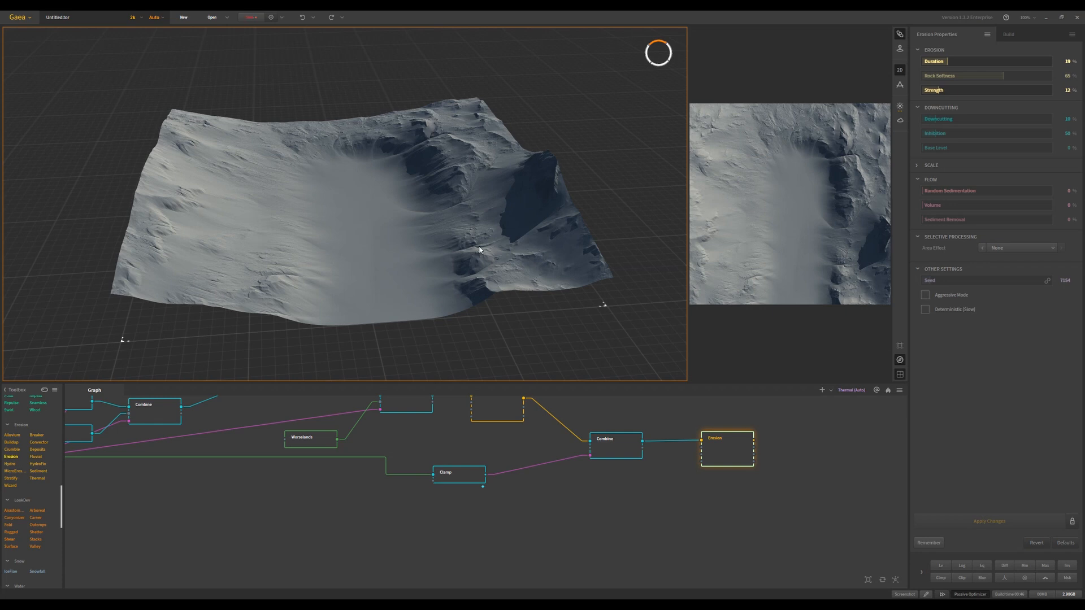
{"action": "scroll", "coordinate": [407, 209], "scroll_direction": "up", "scroll_amount": 5}
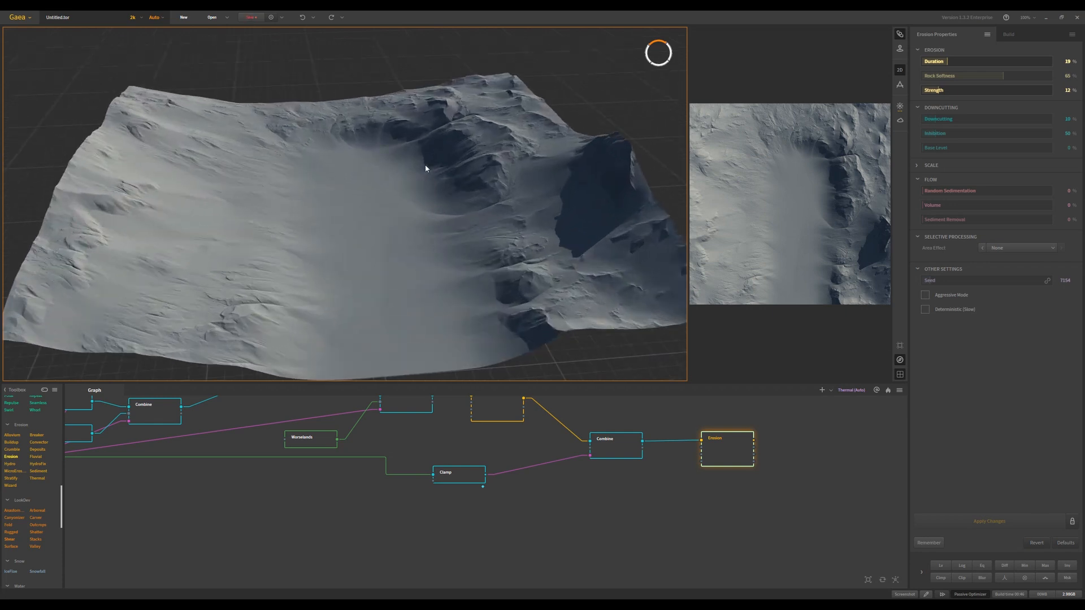
{"action": "scroll", "coordinate": [418, 171], "scroll_direction": "down", "scroll_amount": 4}
{"action": "scroll", "coordinate": [413, 181], "scroll_direction": "up", "scroll_amount": 6}
{"action": "left_click_drag", "start_coordinate": [415, 198], "coordinate": [422, 221]}
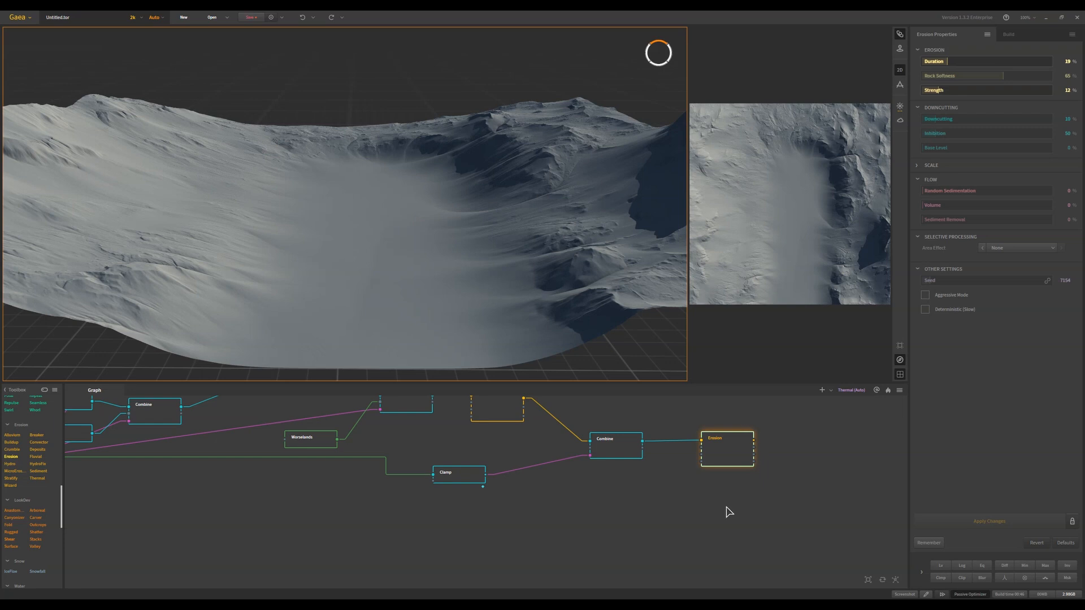
Step: Set the build resolution to 4097 in the build settings
{"action": "middle_click_drag", "start_coordinate": [717, 498], "coordinate": [559, 538]}
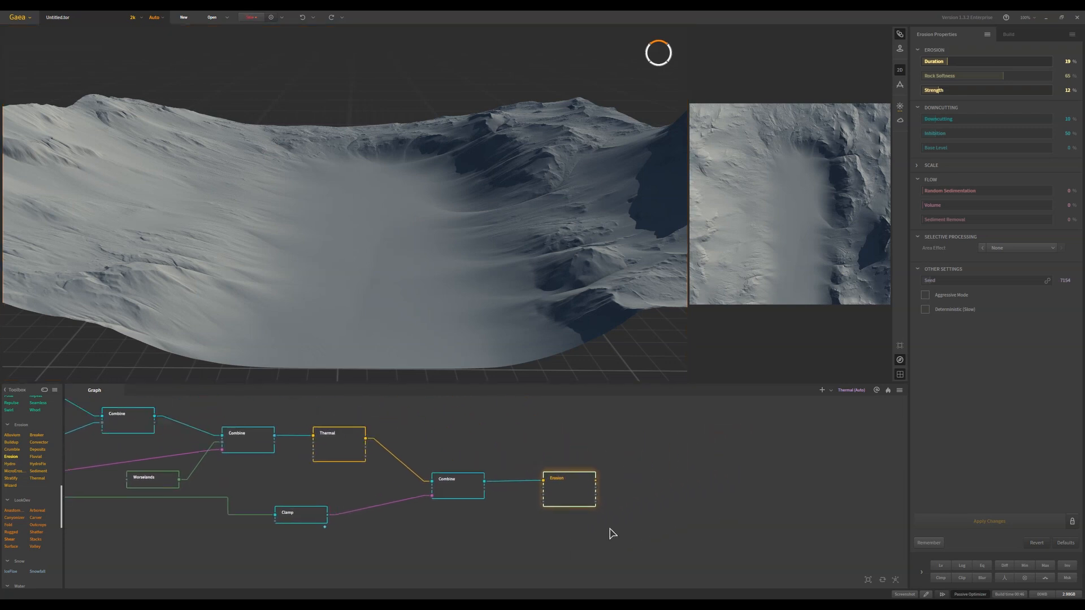
{"action": "left_click", "coordinate": [1009, 35]}
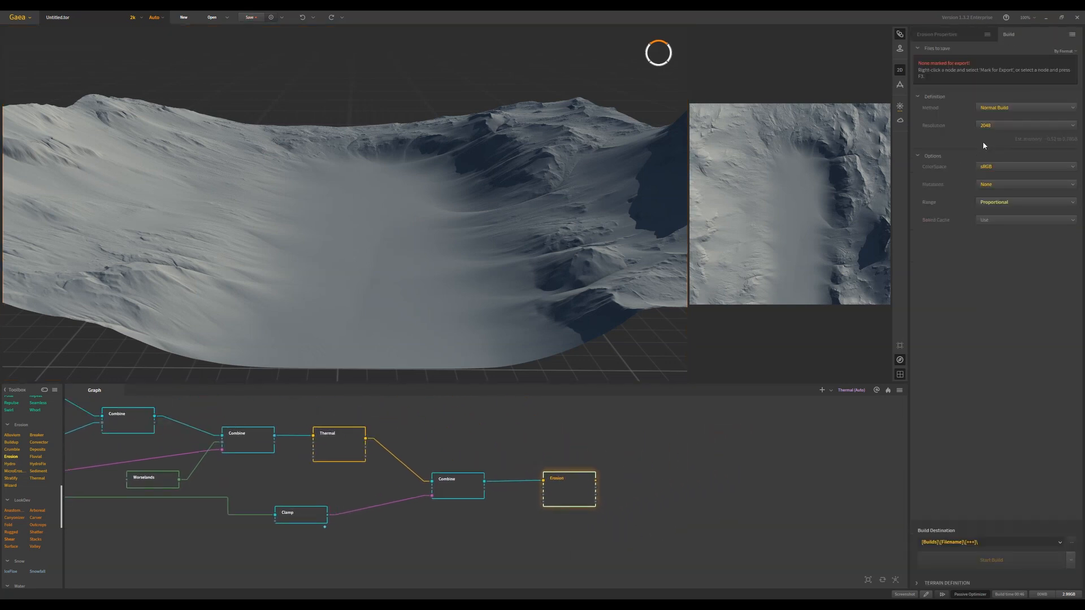
{"action": "left_click", "coordinate": [995, 125]}
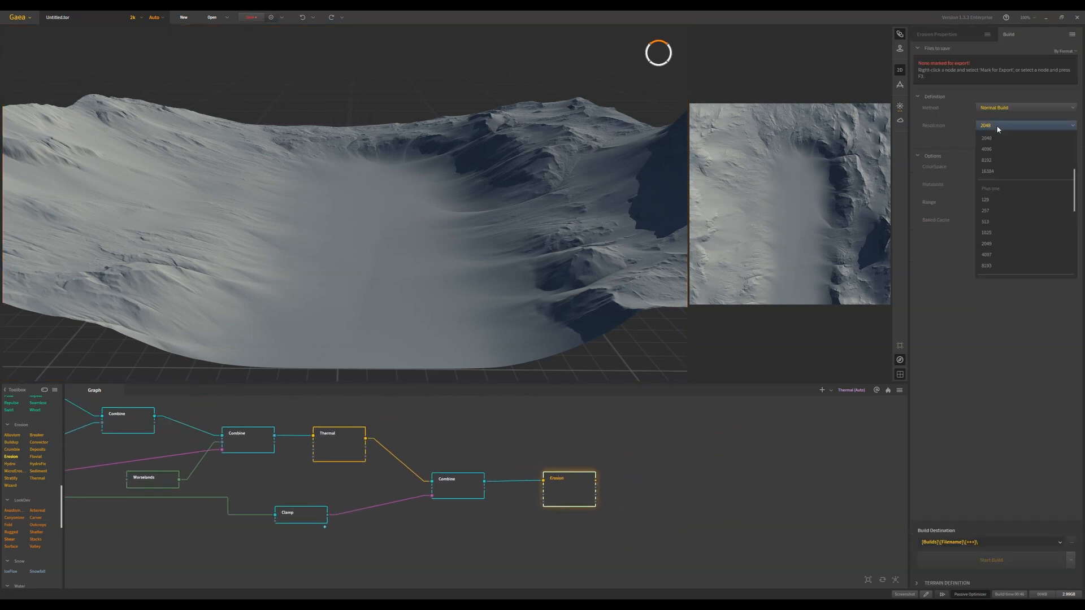
{"action": "left_click", "coordinate": [996, 255]}
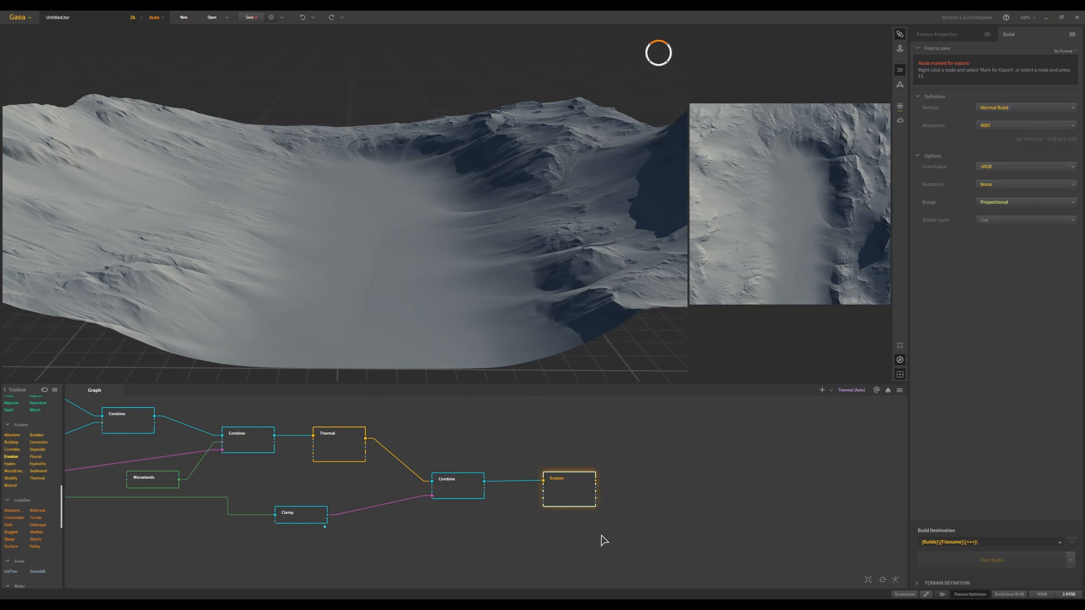
{"action": "right_click", "coordinate": [594, 489]}
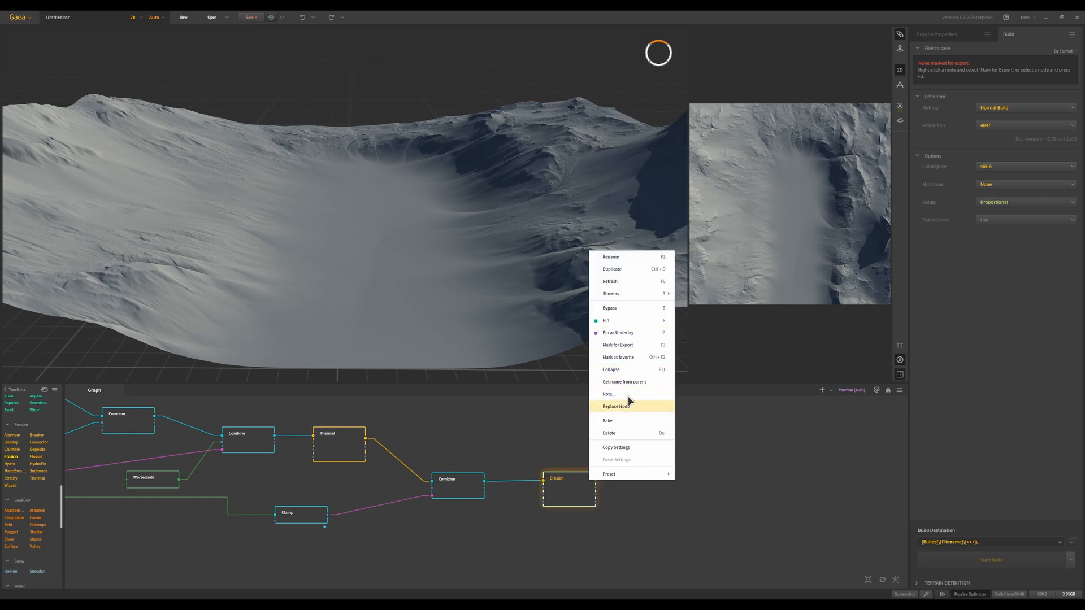
{"action": "left_click", "coordinate": [628, 345]}
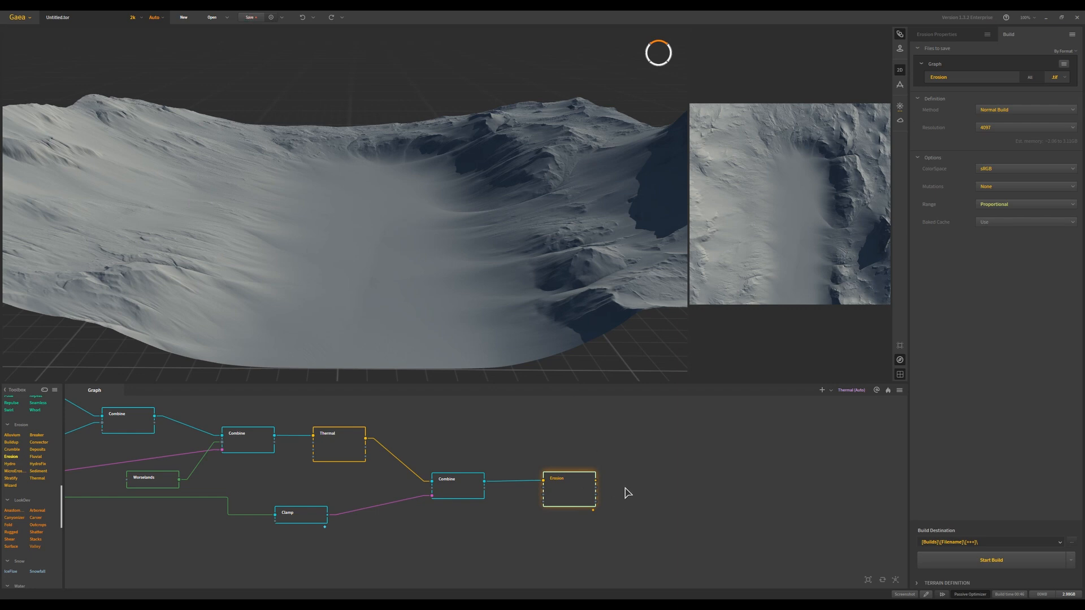
{"action": "left_click", "coordinate": [653, 472]}
{"action": "left_click", "coordinate": [592, 478]}
{"action": "scroll", "coordinate": [19, 528], "scroll_direction": "down", "scroll_amount": 5}
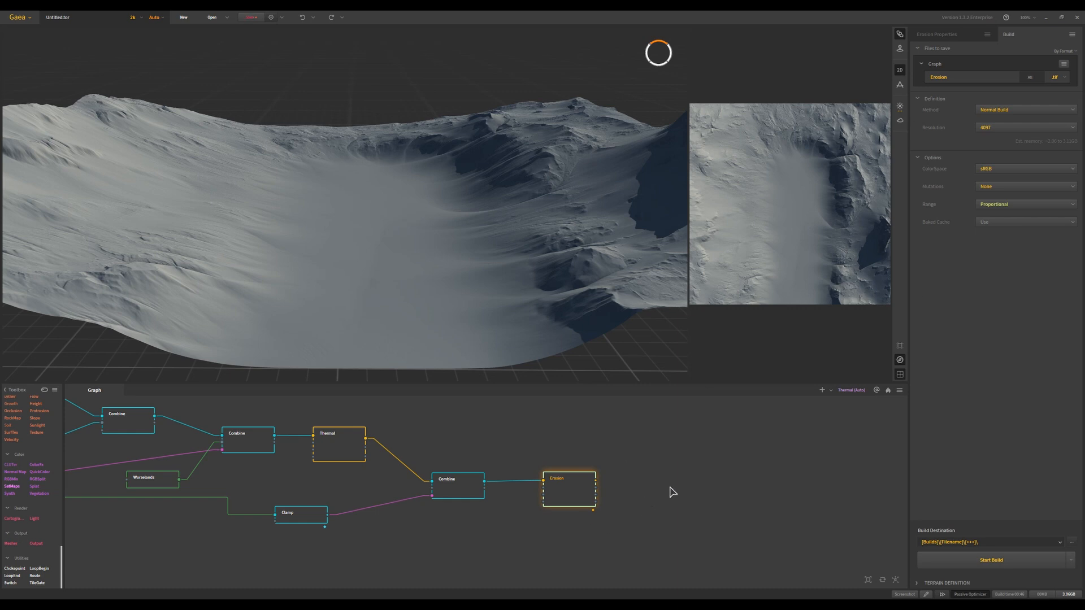
{"action": "right_click", "coordinate": [579, 490]}
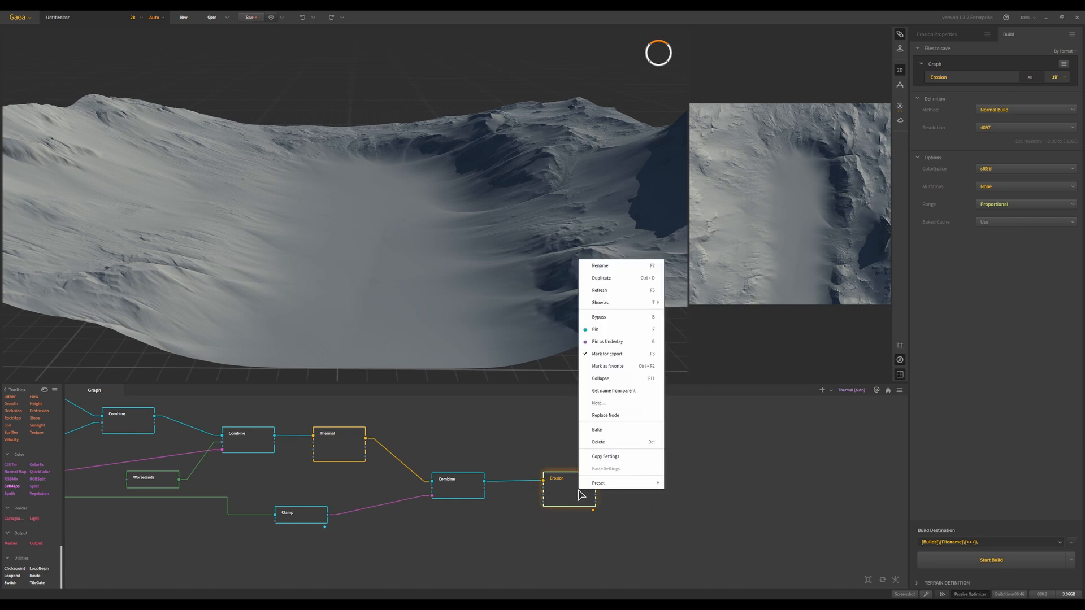
{"action": "left_click", "coordinate": [608, 355]}
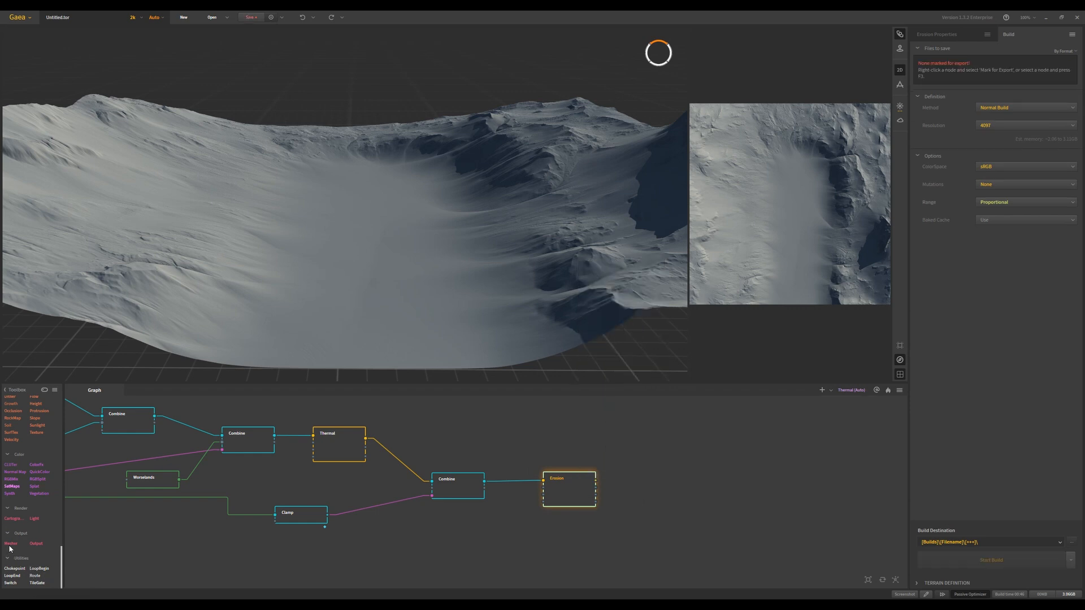
Step: Add a Mesher output node after the Erosion node and connect the Erosion output to its input
{"action": "left_click_drag", "start_coordinate": [9, 545], "coordinate": [670, 483]}
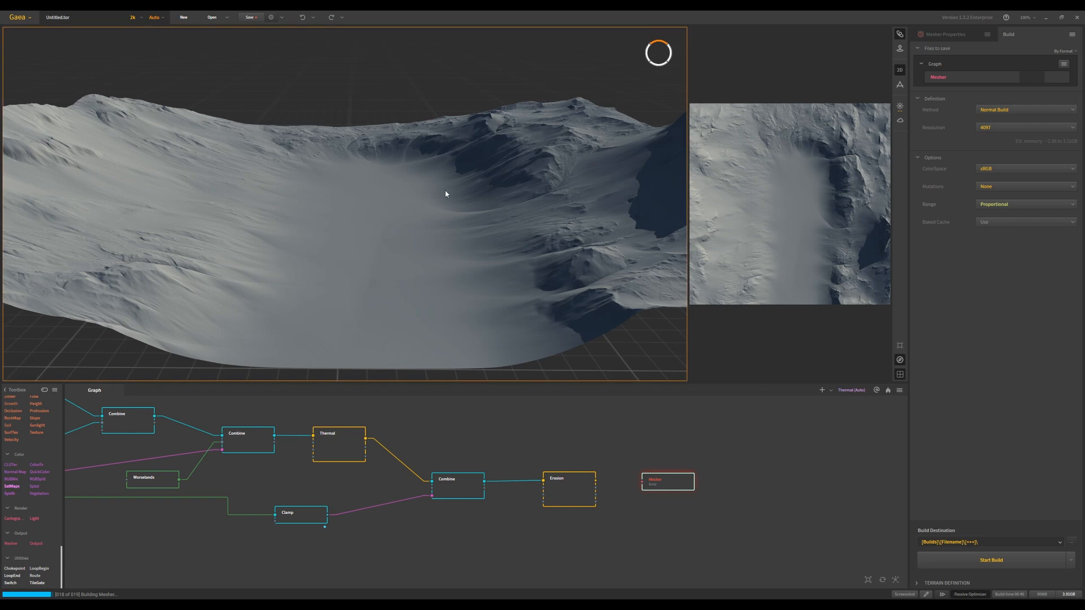
{"action": "scroll", "coordinate": [445, 189], "scroll_direction": "down", "scroll_amount": 4}
{"action": "scroll", "coordinate": [367, 249], "scroll_direction": "down", "scroll_amount": 3}
{"action": "scroll", "coordinate": [368, 248], "scroll_direction": "up", "scroll_amount": 3}
{"action": "left_click_drag", "start_coordinate": [367, 249], "coordinate": [308, 148]}
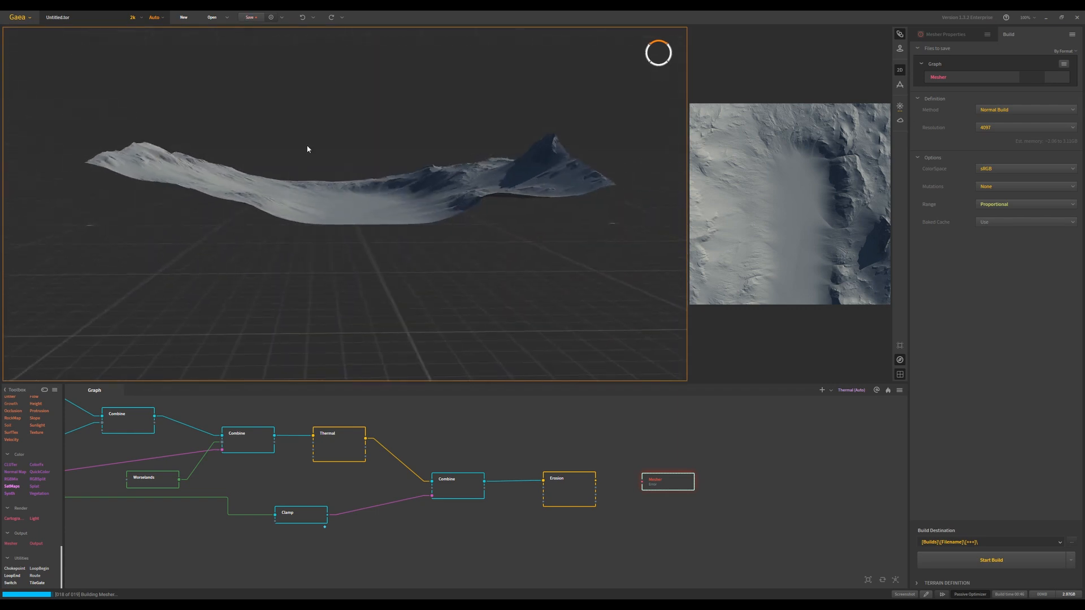
{"action": "scroll", "coordinate": [368, 207], "scroll_direction": "down", "scroll_amount": 2}
{"action": "scroll", "coordinate": [369, 207], "scroll_direction": "up", "scroll_amount": 1}
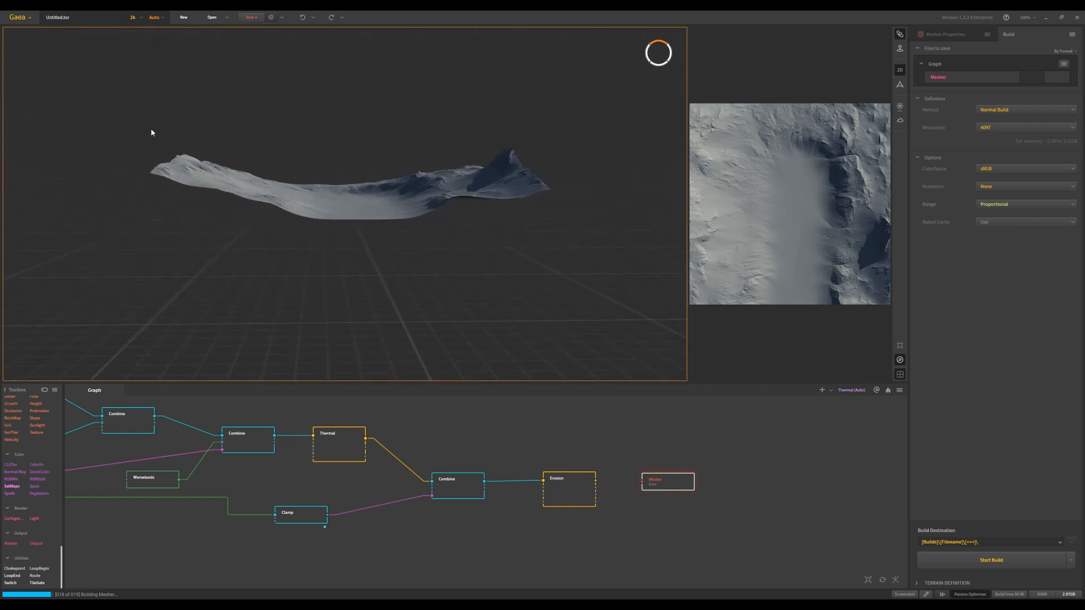
{"action": "left_click_drag", "start_coordinate": [440, 139], "coordinate": [410, 178]}
{"action": "scroll", "coordinate": [423, 117], "scroll_direction": "up", "scroll_amount": 5}
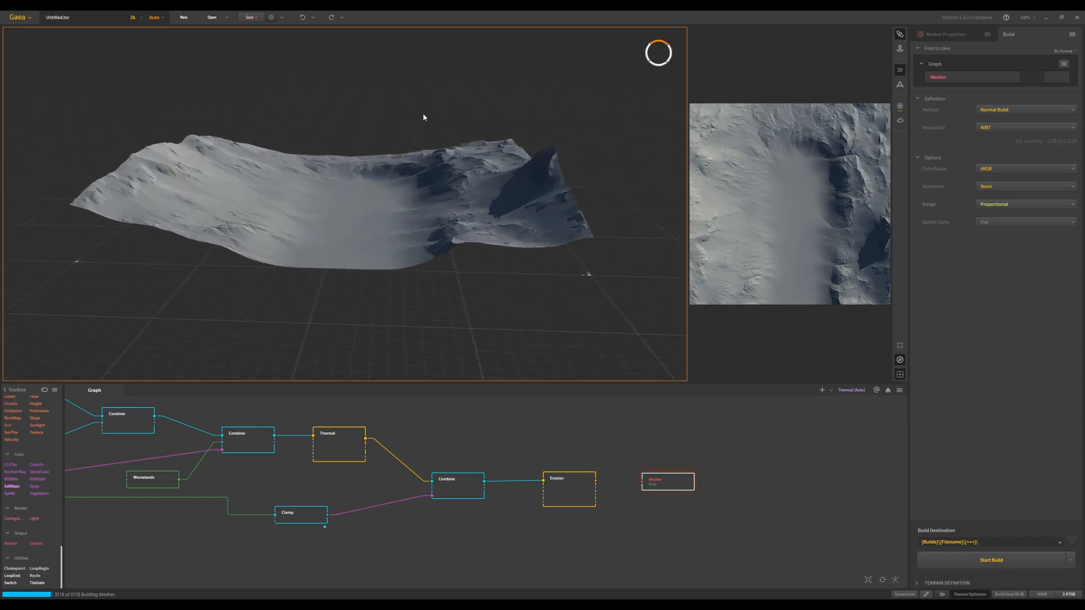
{"action": "scroll", "coordinate": [416, 161], "scroll_direction": "down", "scroll_amount": 2}
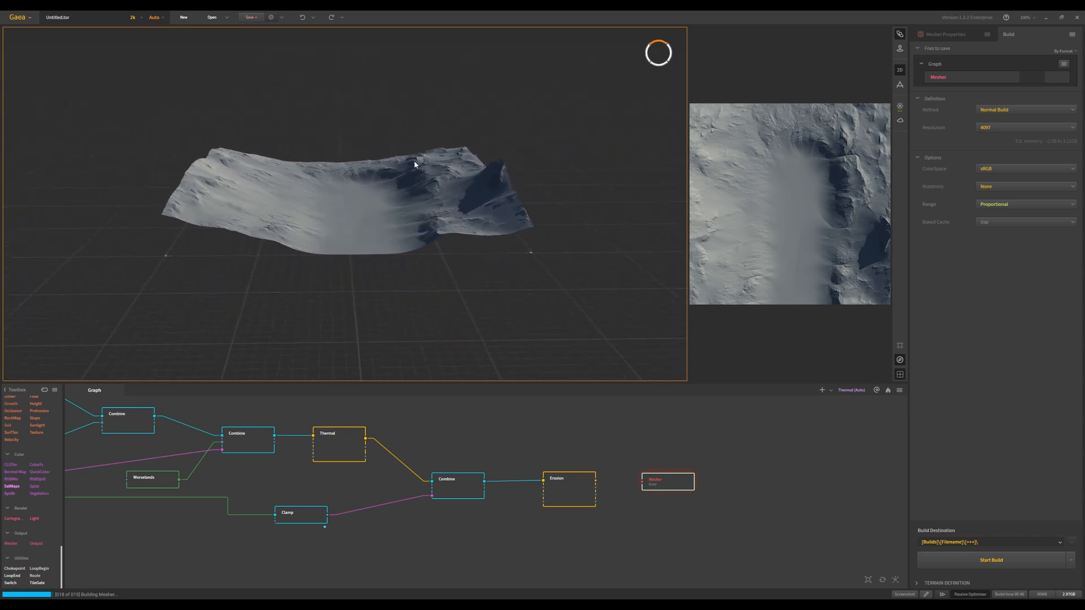
{"action": "scroll", "coordinate": [416, 161], "scroll_direction": "up", "scroll_amount": 4}
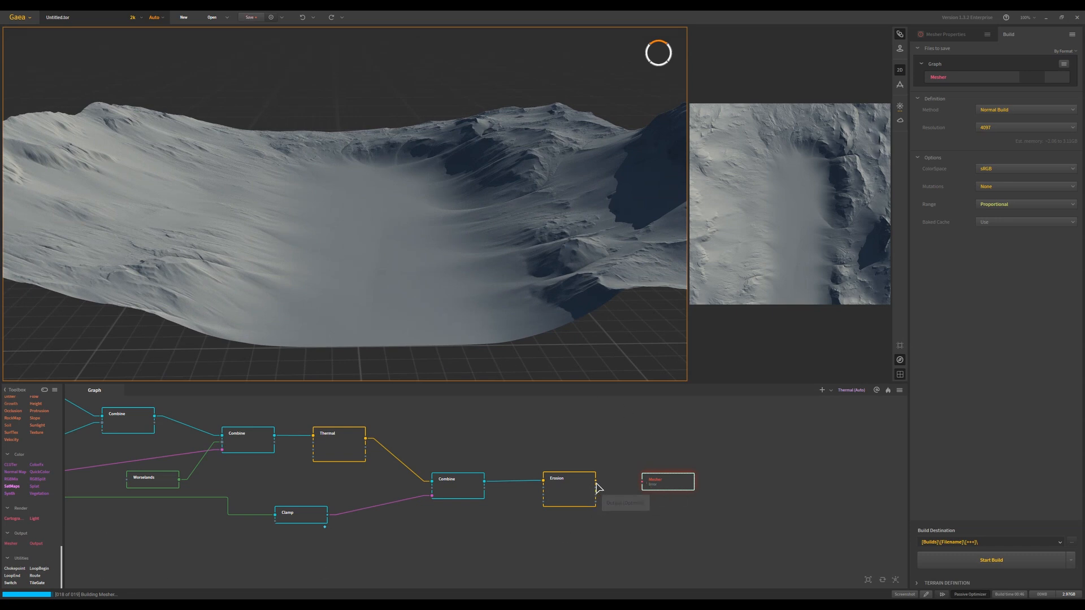
{"action": "left_click_drag", "start_coordinate": [595, 481], "coordinate": [643, 482]}
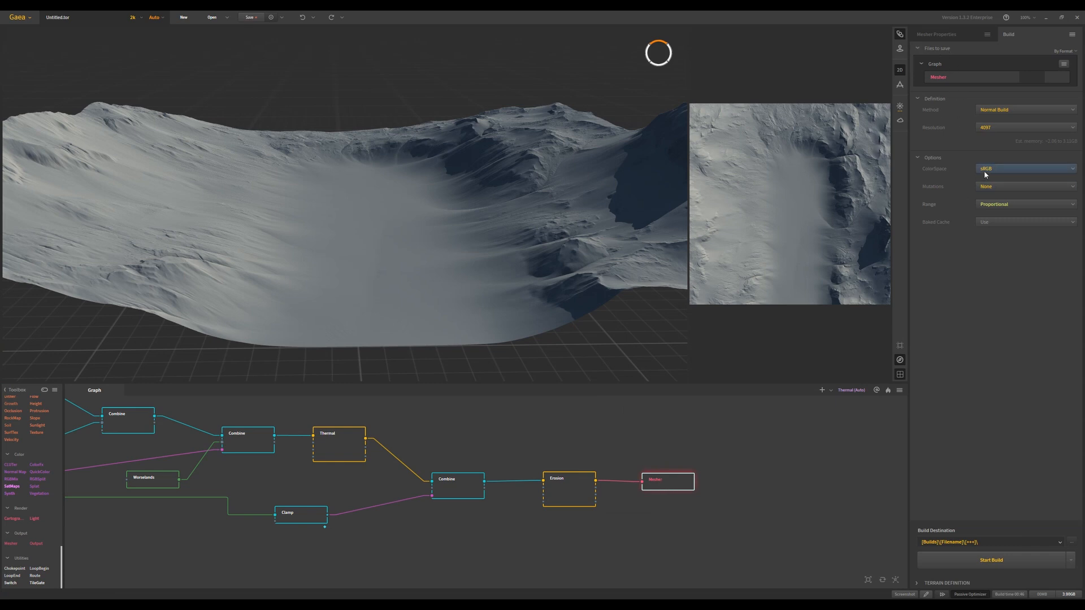
Step: Browse for the build destination in Dokumente > Gaea > Builds and delete the old Snow Mountain build folders there
{"action": "left_click", "coordinate": [1074, 544]}
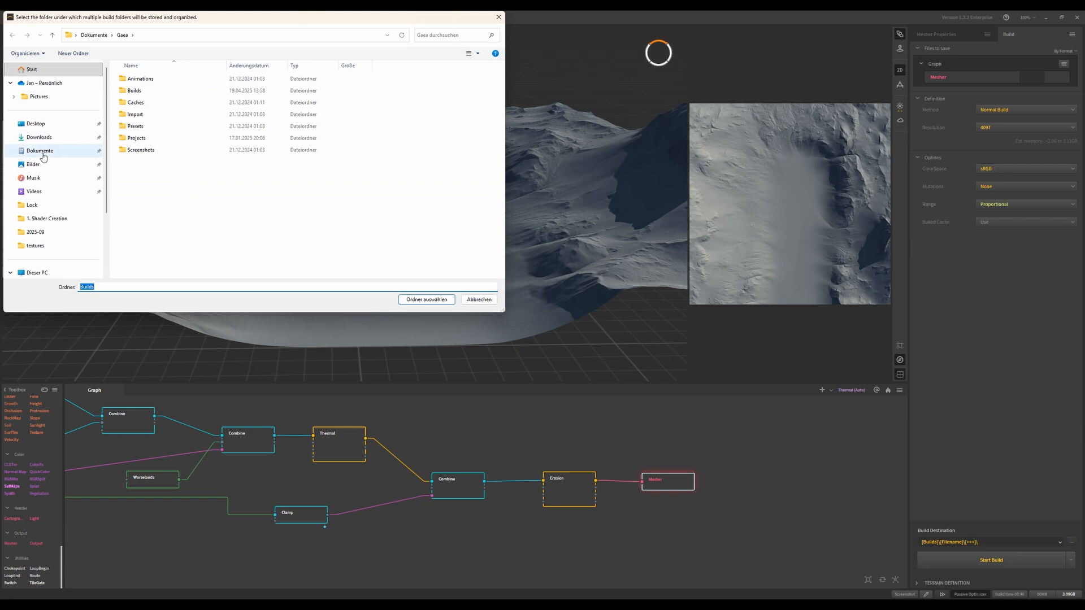
{"action": "left_click", "coordinate": [42, 156]}
{"action": "double_click", "coordinate": [142, 246]}
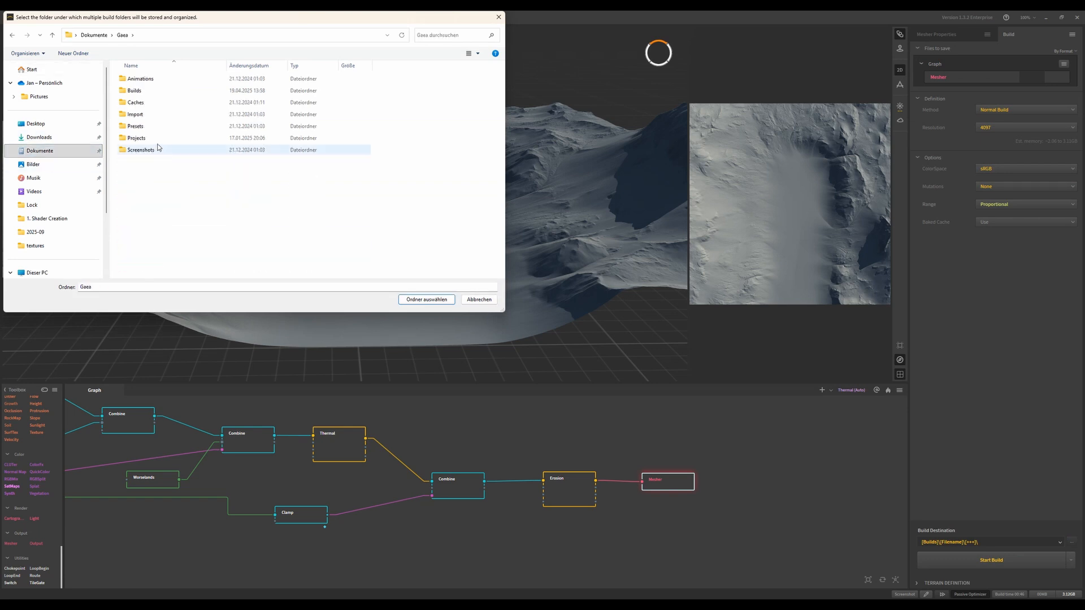
{"action": "double_click", "coordinate": [135, 90]}
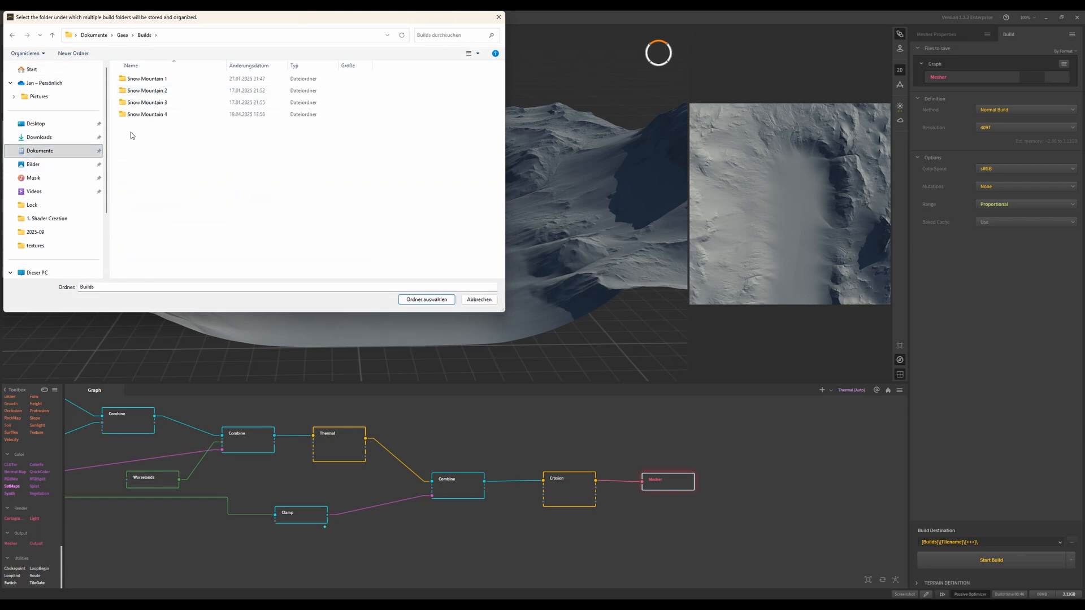
{"action": "left_click", "coordinate": [141, 80]}
{"action": "double_click", "coordinate": [146, 90]}
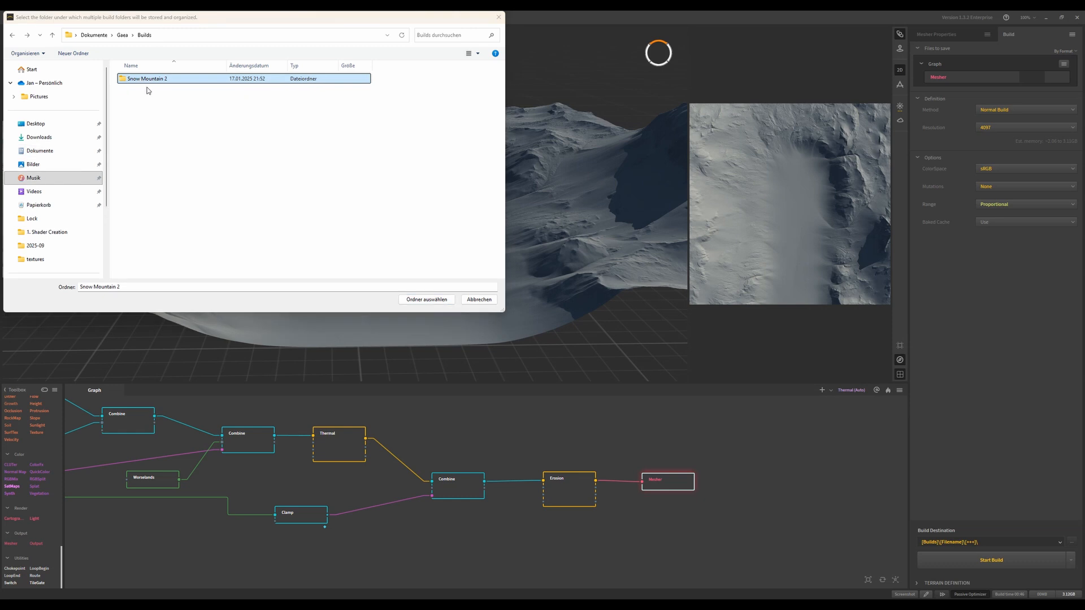
Step: Set the build destination to the Builds folder inside Dokumente > Gaea
{"action": "left_click", "coordinate": [123, 35]}
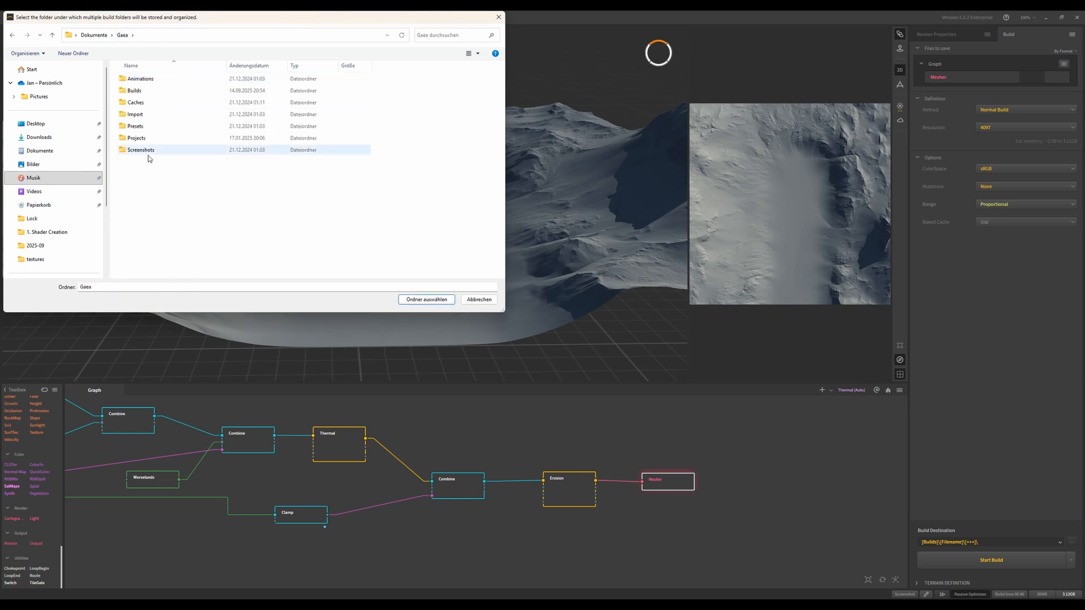
{"action": "double_click", "coordinate": [139, 91]}
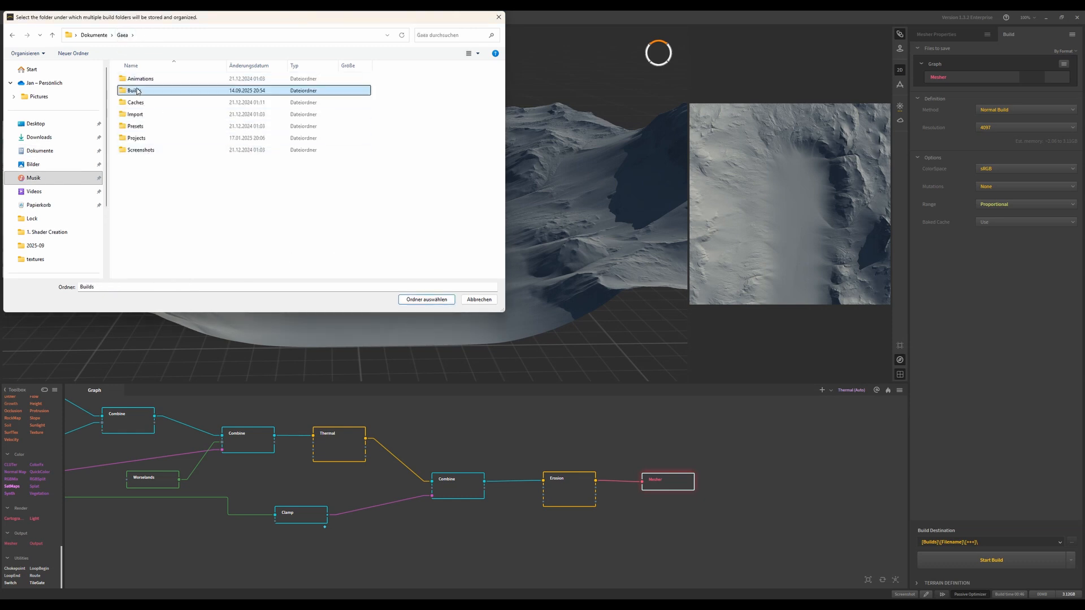
{"action": "left_click", "coordinate": [426, 300]}
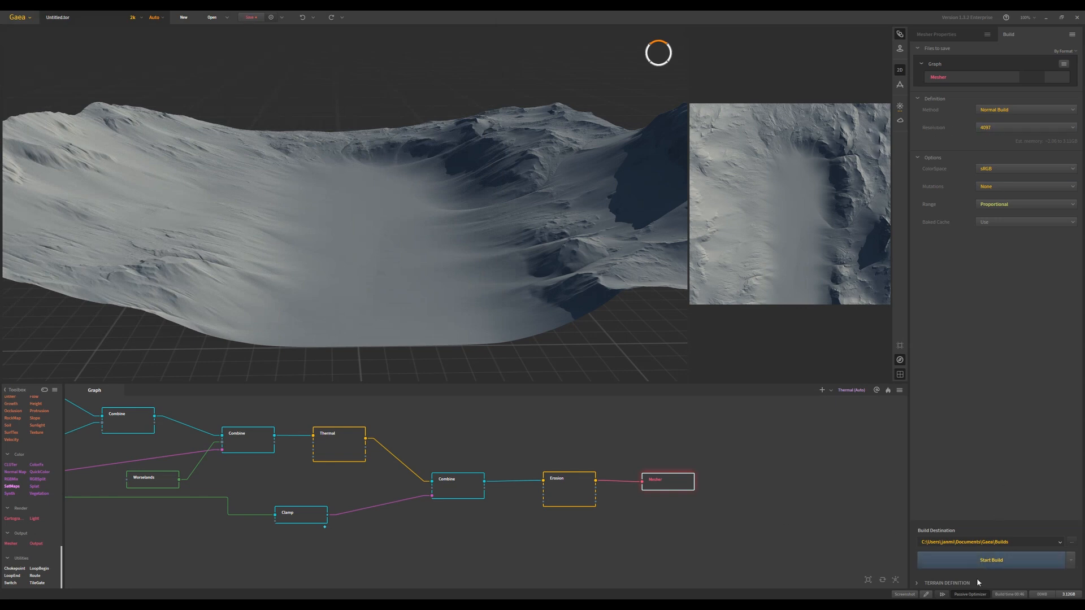
Step: Start the build and save the terrain as "Silent Hill Terrain" in the Dokumente > Gaea > Builds folder
{"action": "left_click", "coordinate": [984, 561]}
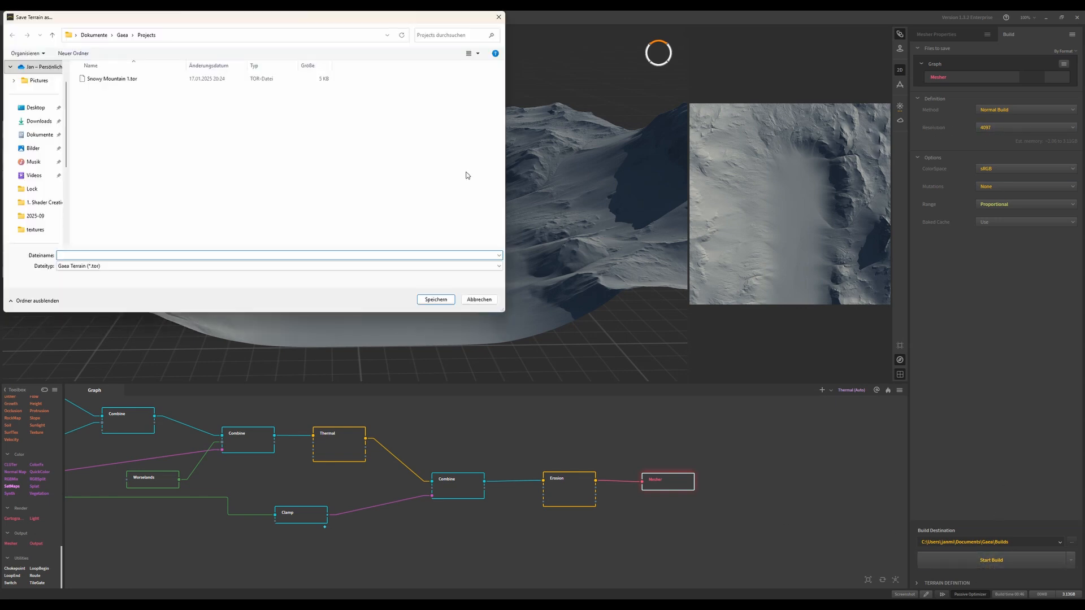
{"action": "left_click", "coordinate": [39, 134]}
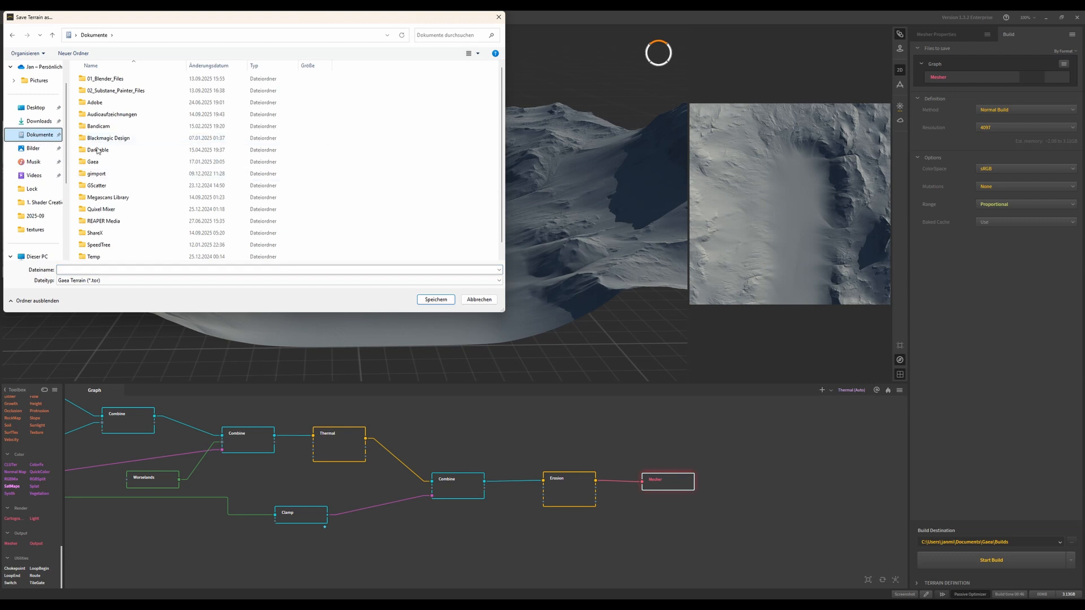
{"action": "double_click", "coordinate": [90, 171]}
{"action": "double_click", "coordinate": [95, 92]}
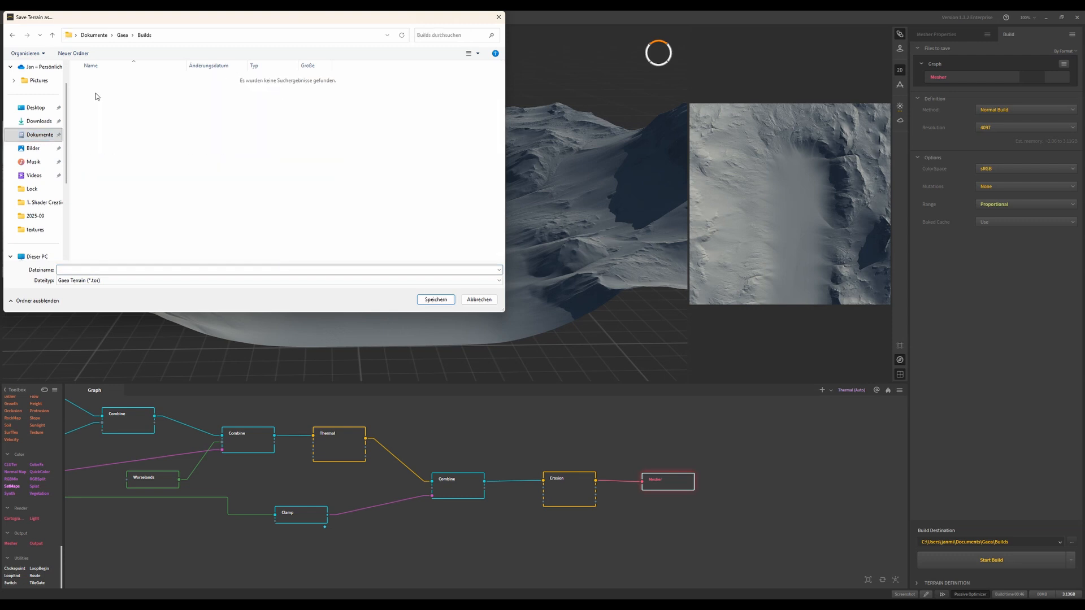
{"action": "left_click", "coordinate": [79, 269]}
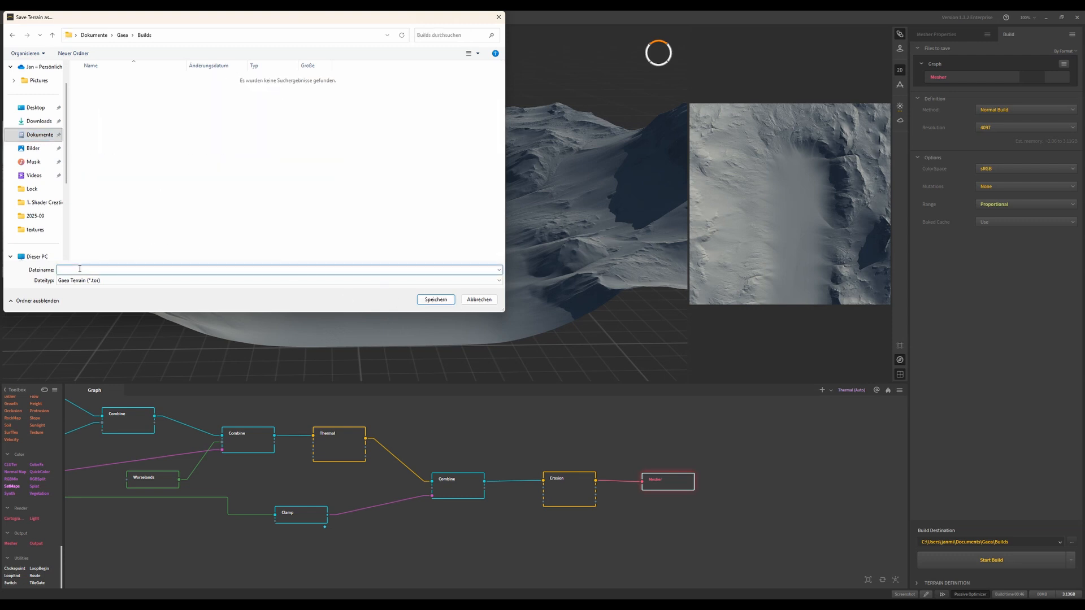
{"action": "type", "text": "Silent Hill Terrain"}
{"action": "key", "text": "Return"}
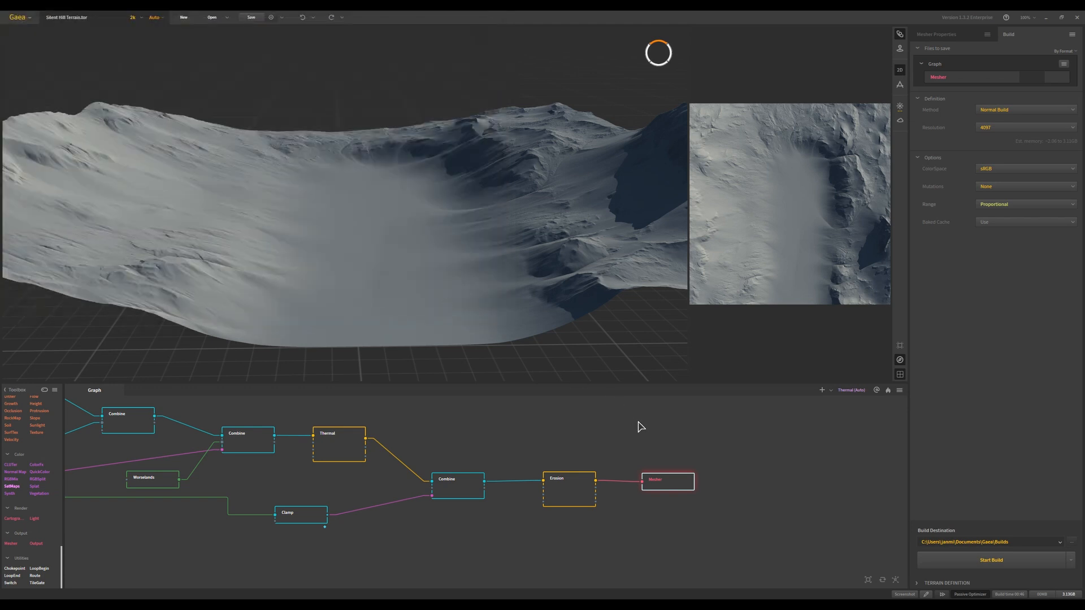